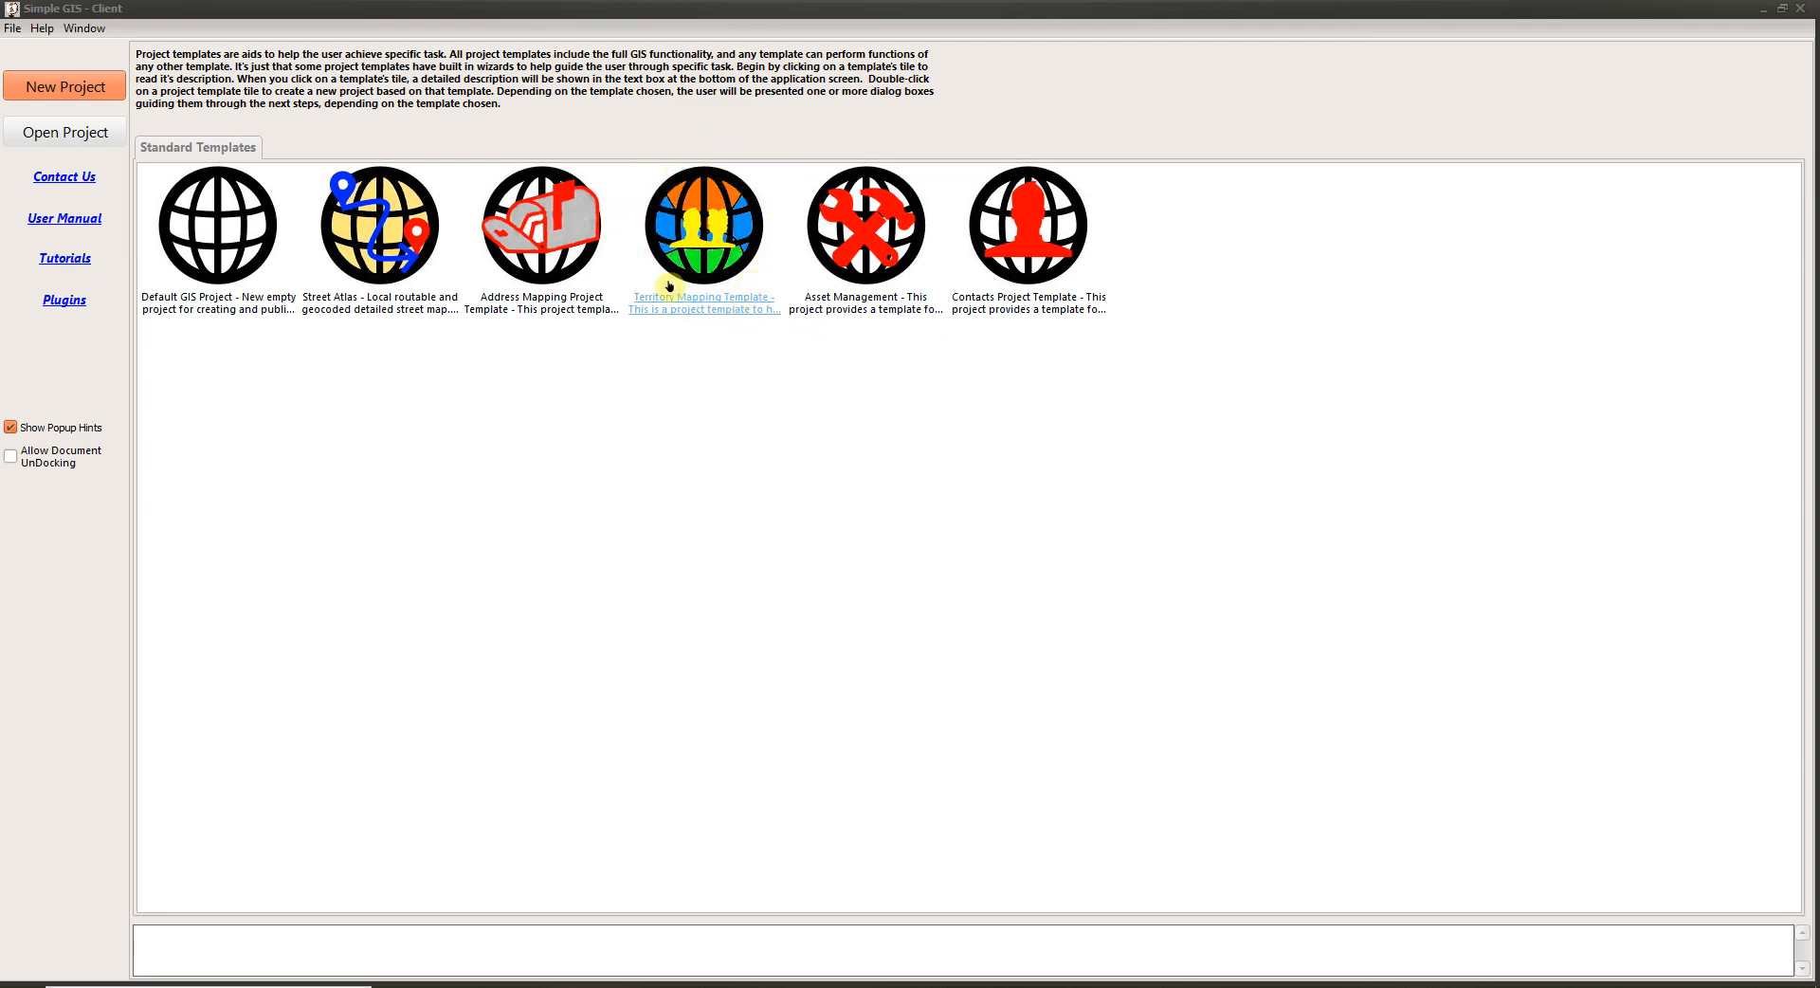
# Step: Create a project from the Territory Mapping Template and launch the Simple Territory Mapper plugin installer, allowing it to make changes
pyautogui.click(718, 273)
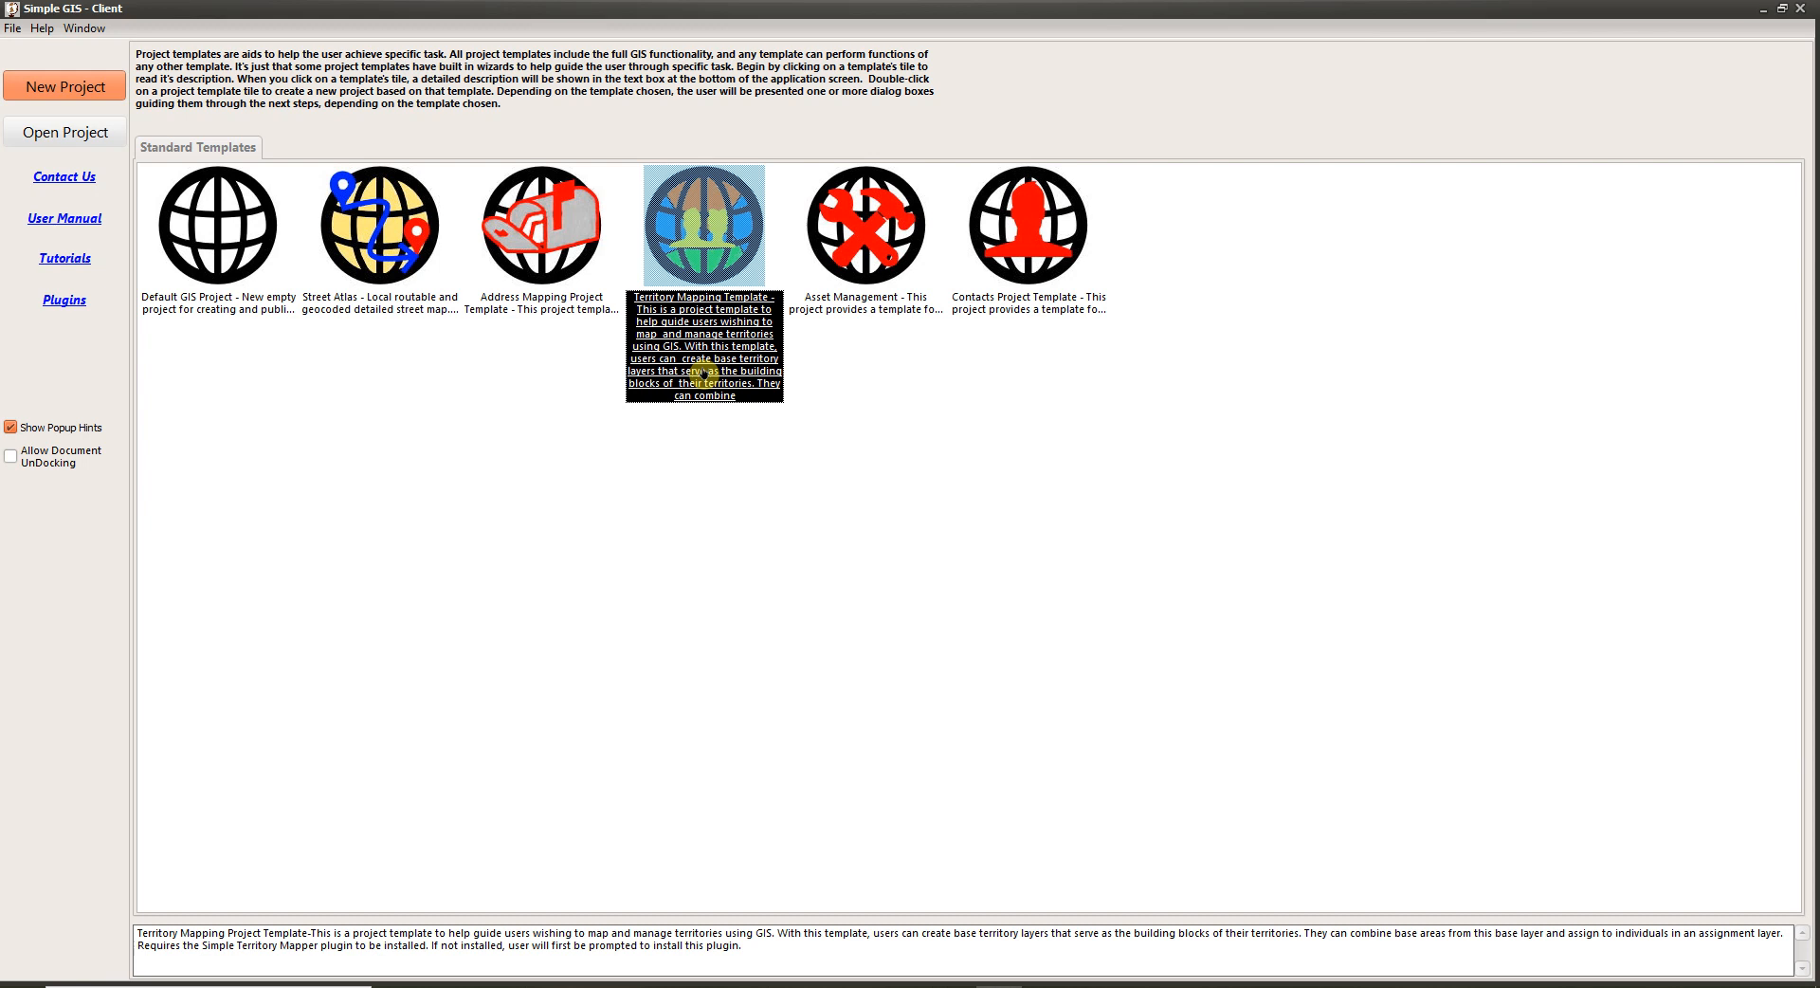
pyautogui.doubleClick(710, 264)
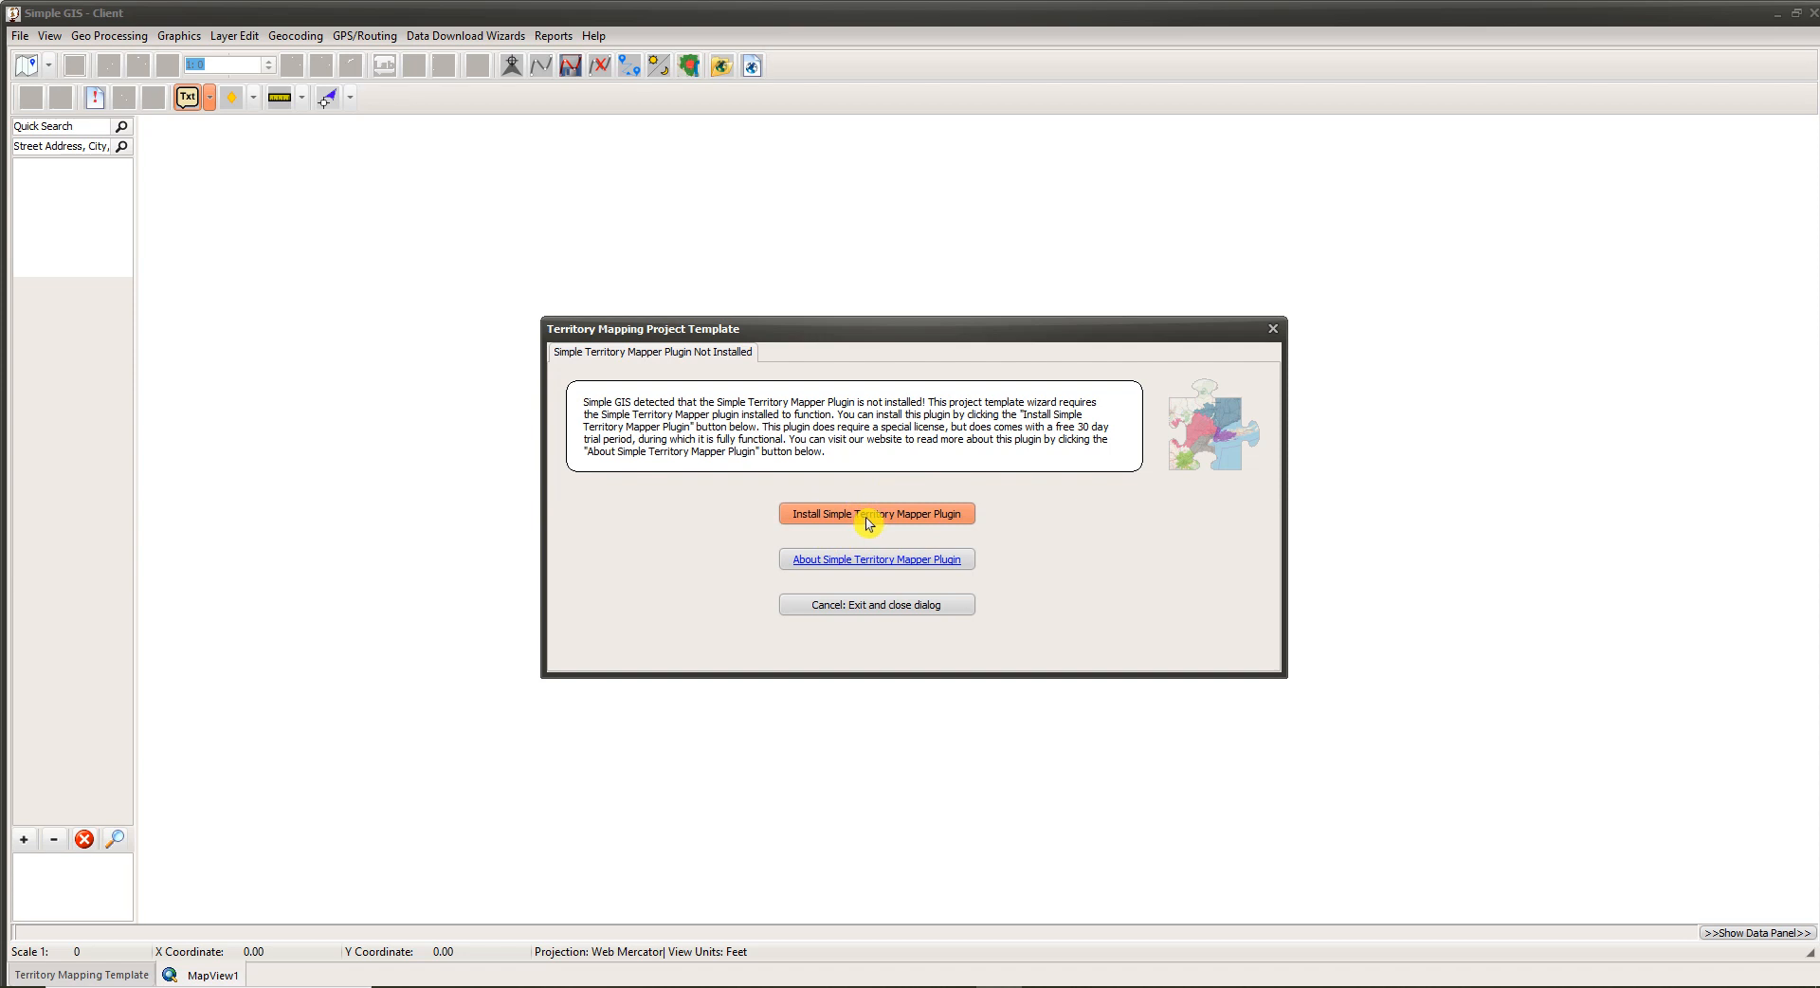
pyautogui.click(868, 517)
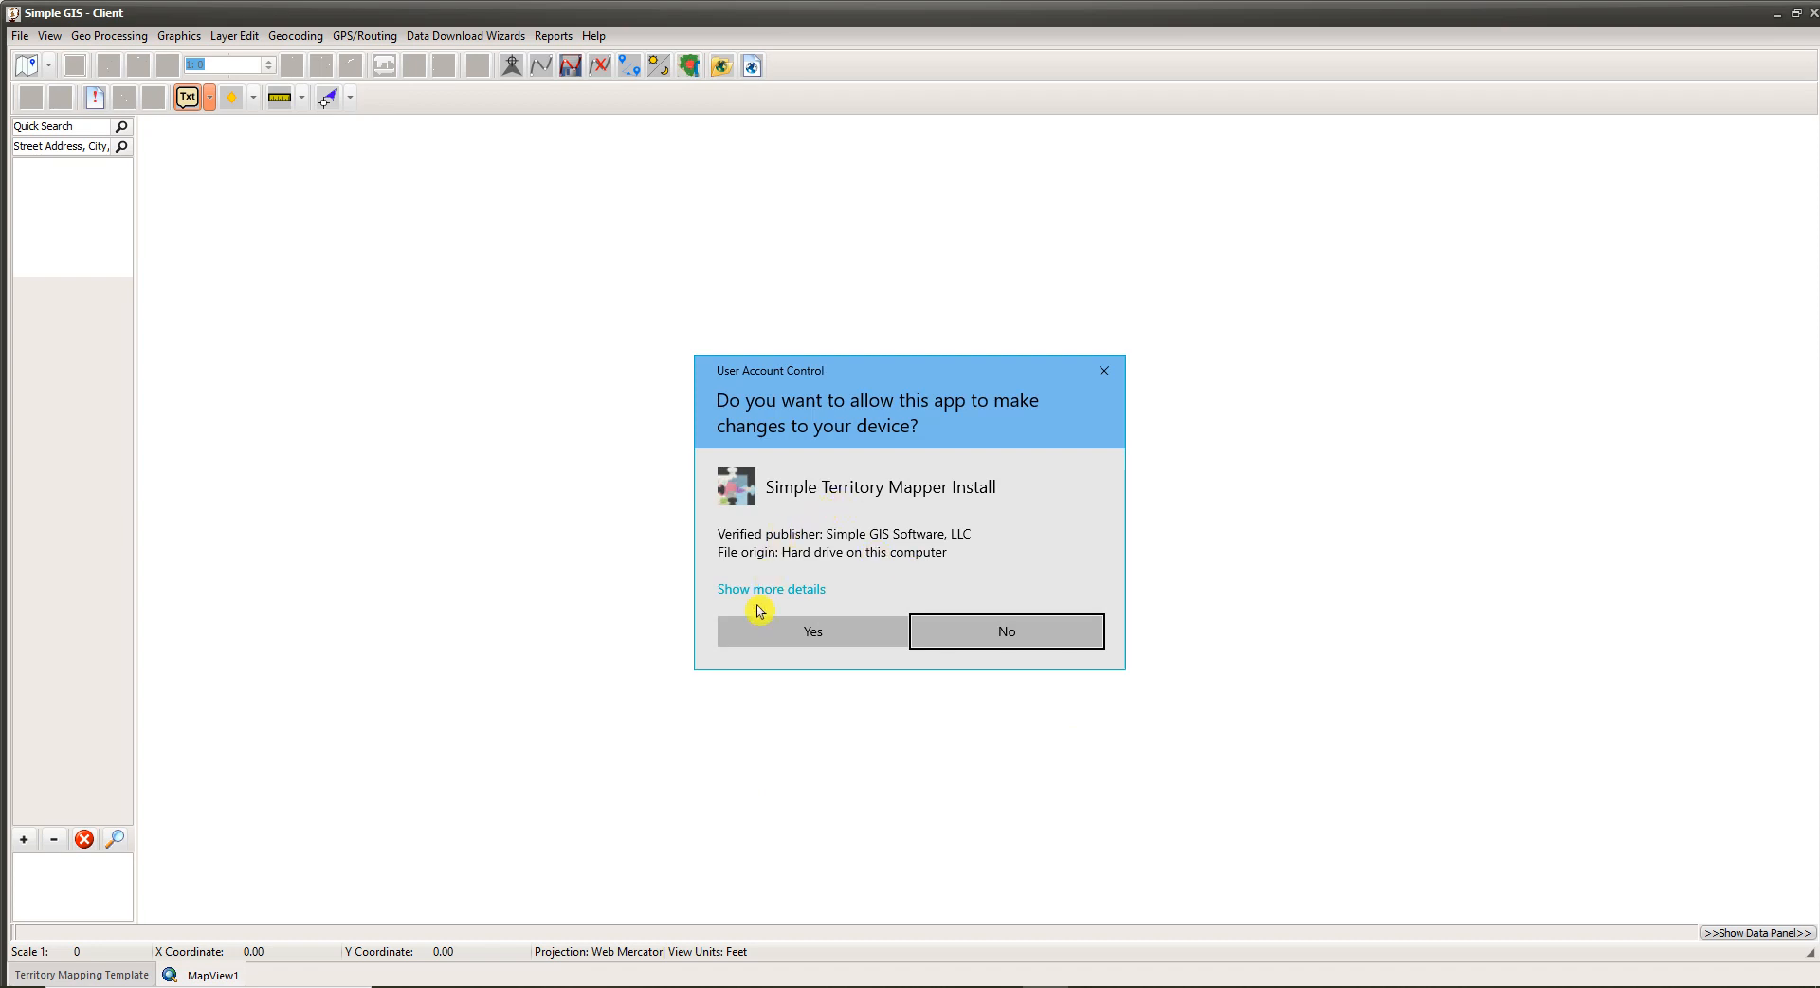
pyautogui.click(818, 635)
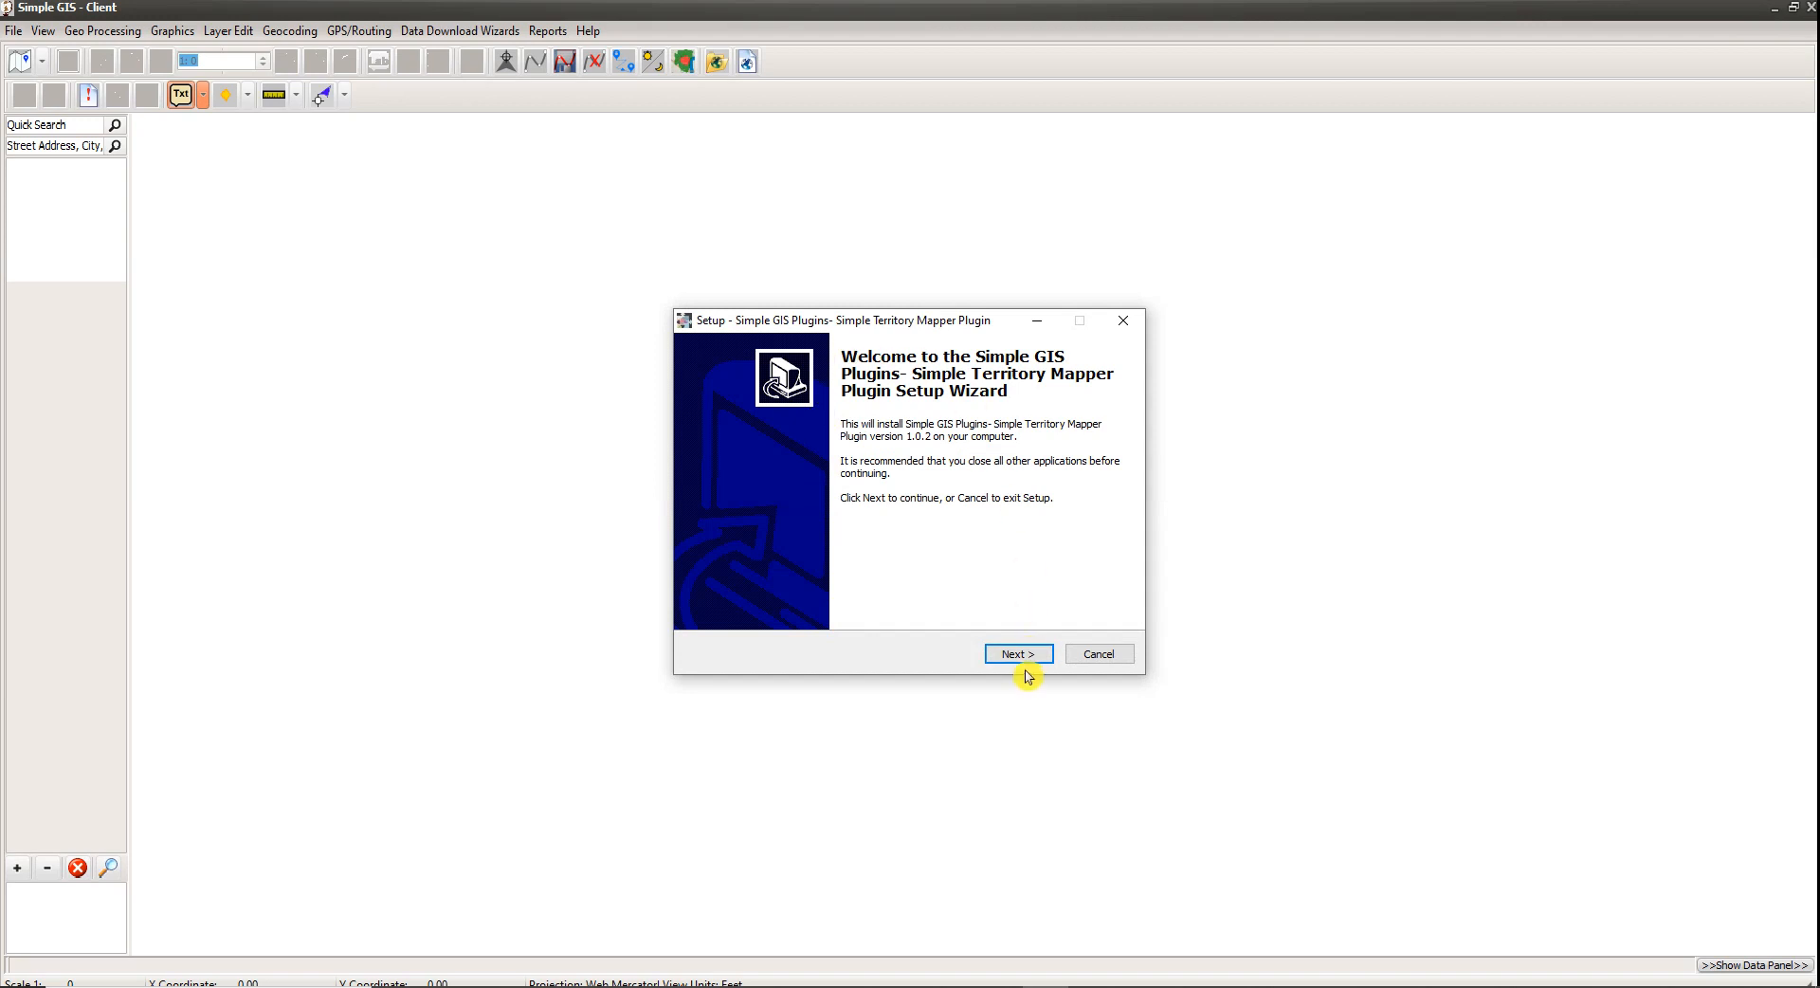
# Step: Install the Simple Territory Mapper plugin, accepting the license agreement and keeping the default destination folder
pyautogui.click(1014, 656)
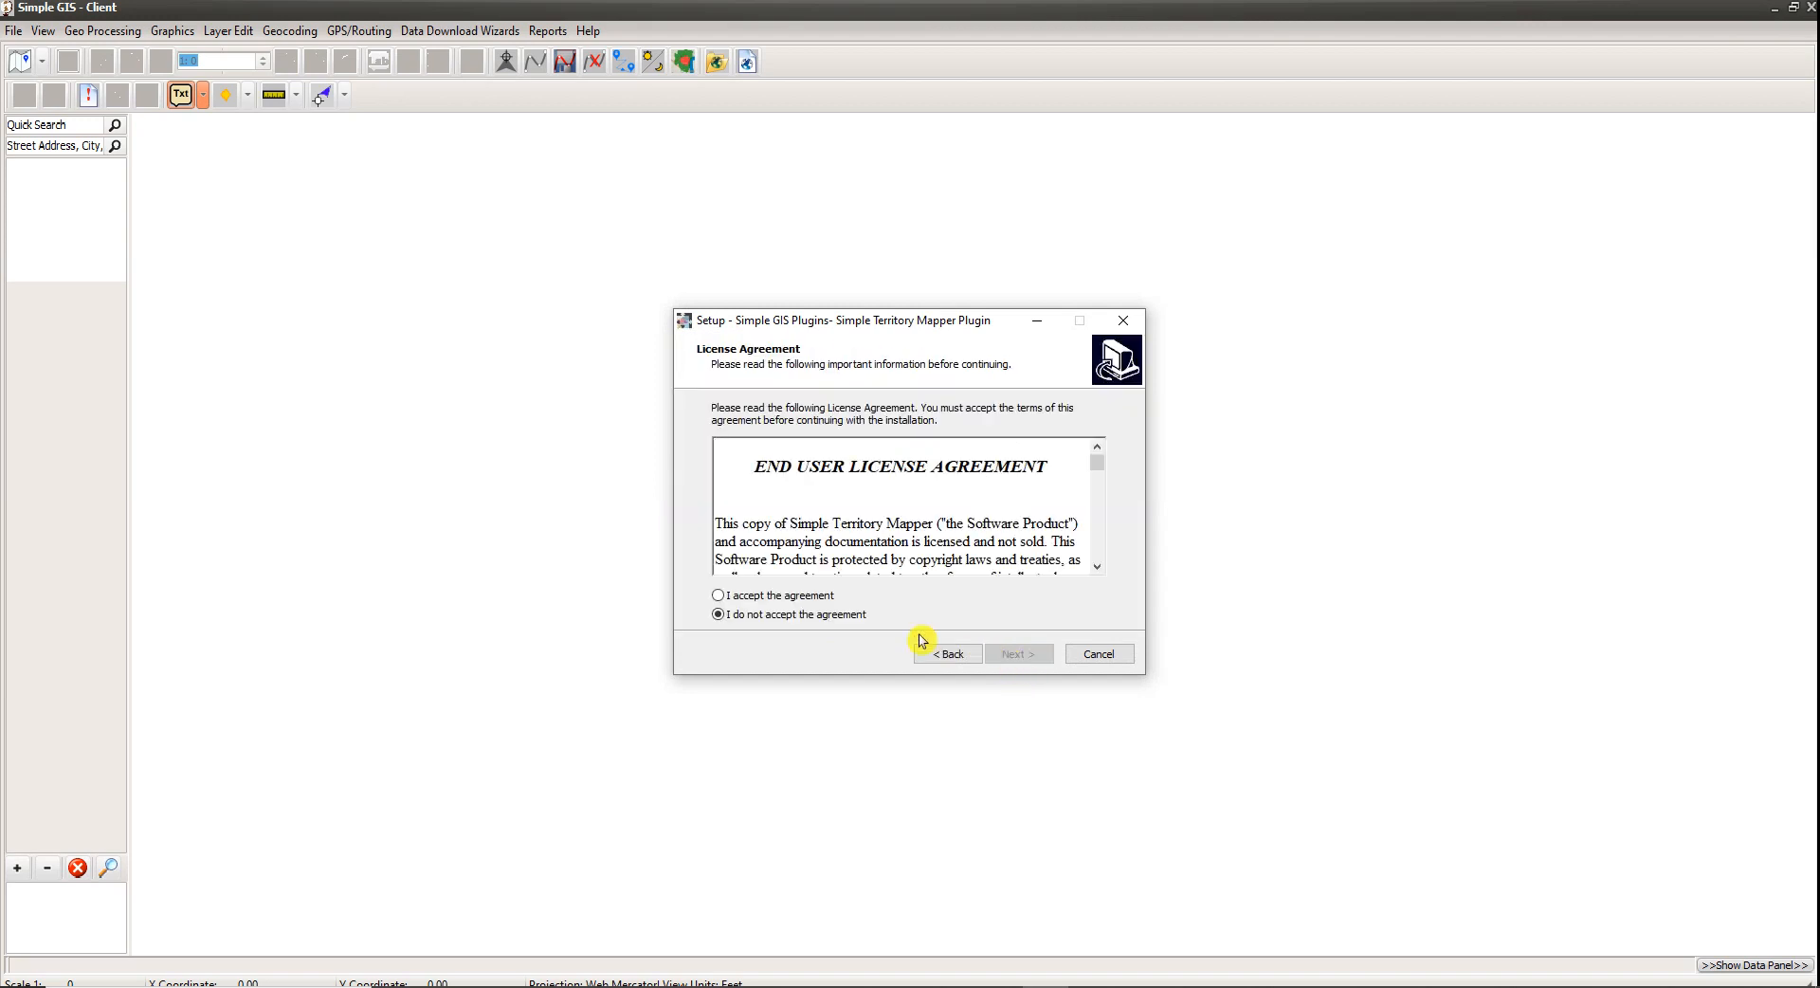
pyautogui.click(780, 595)
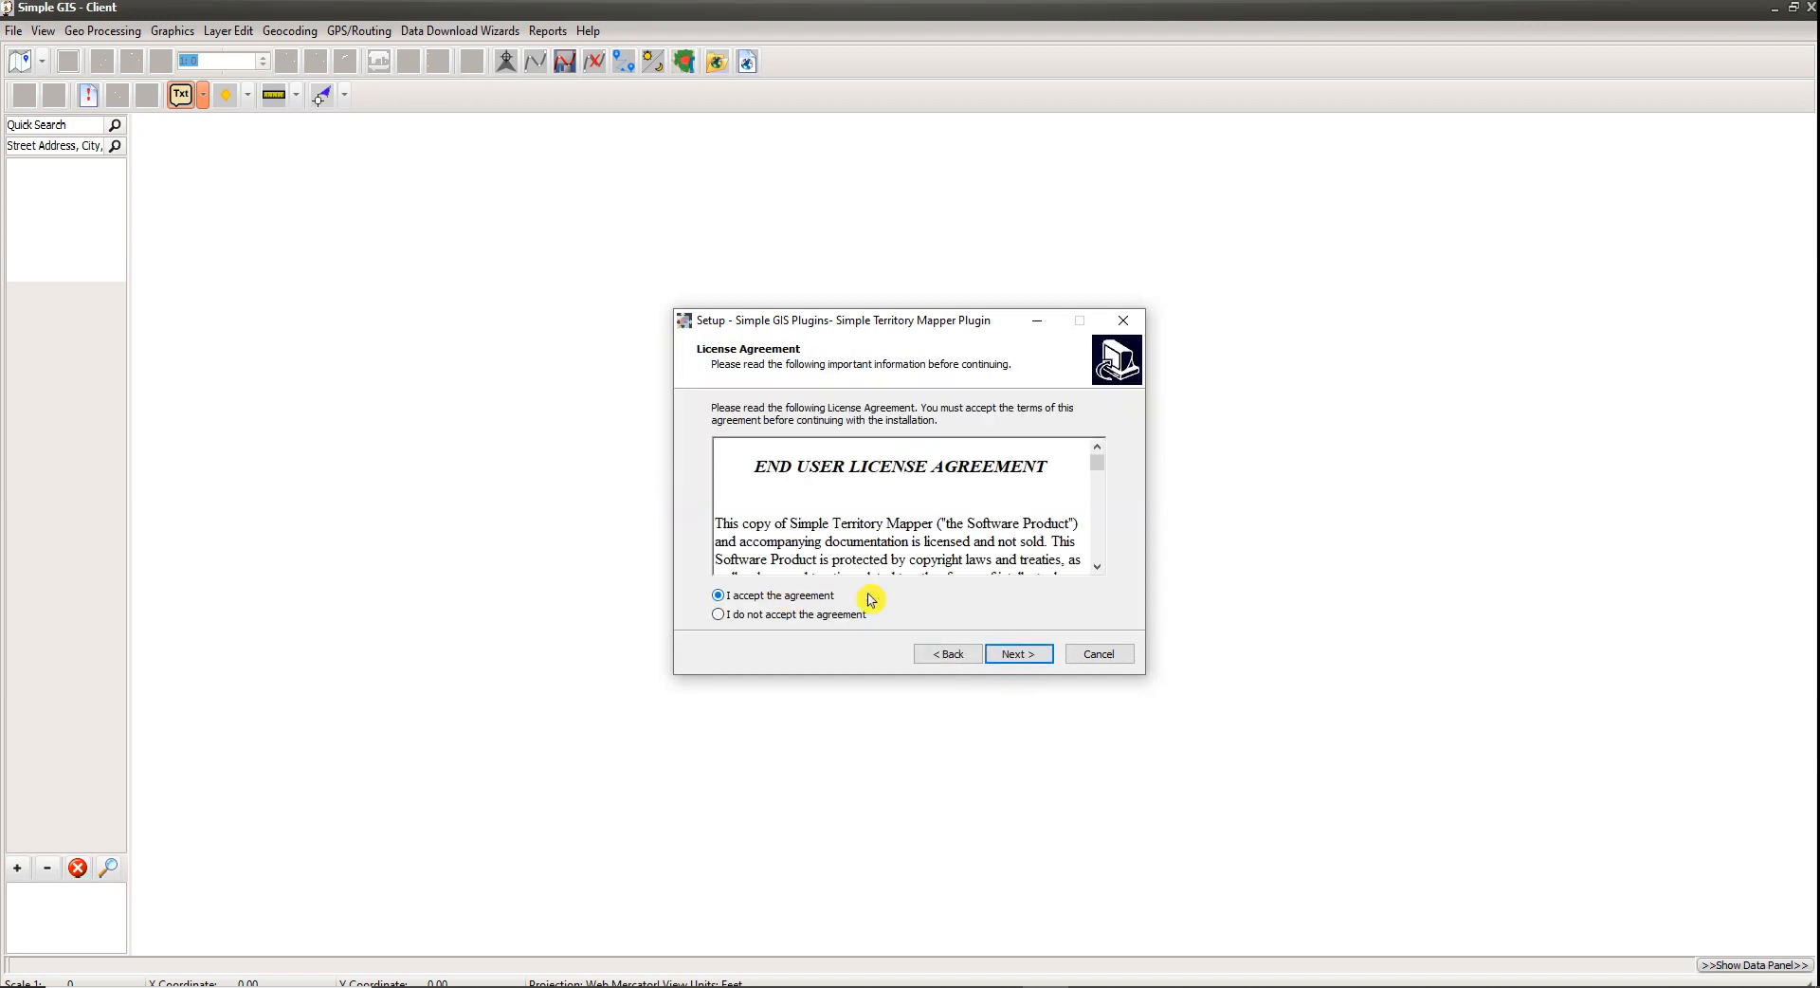
pyautogui.click(1022, 651)
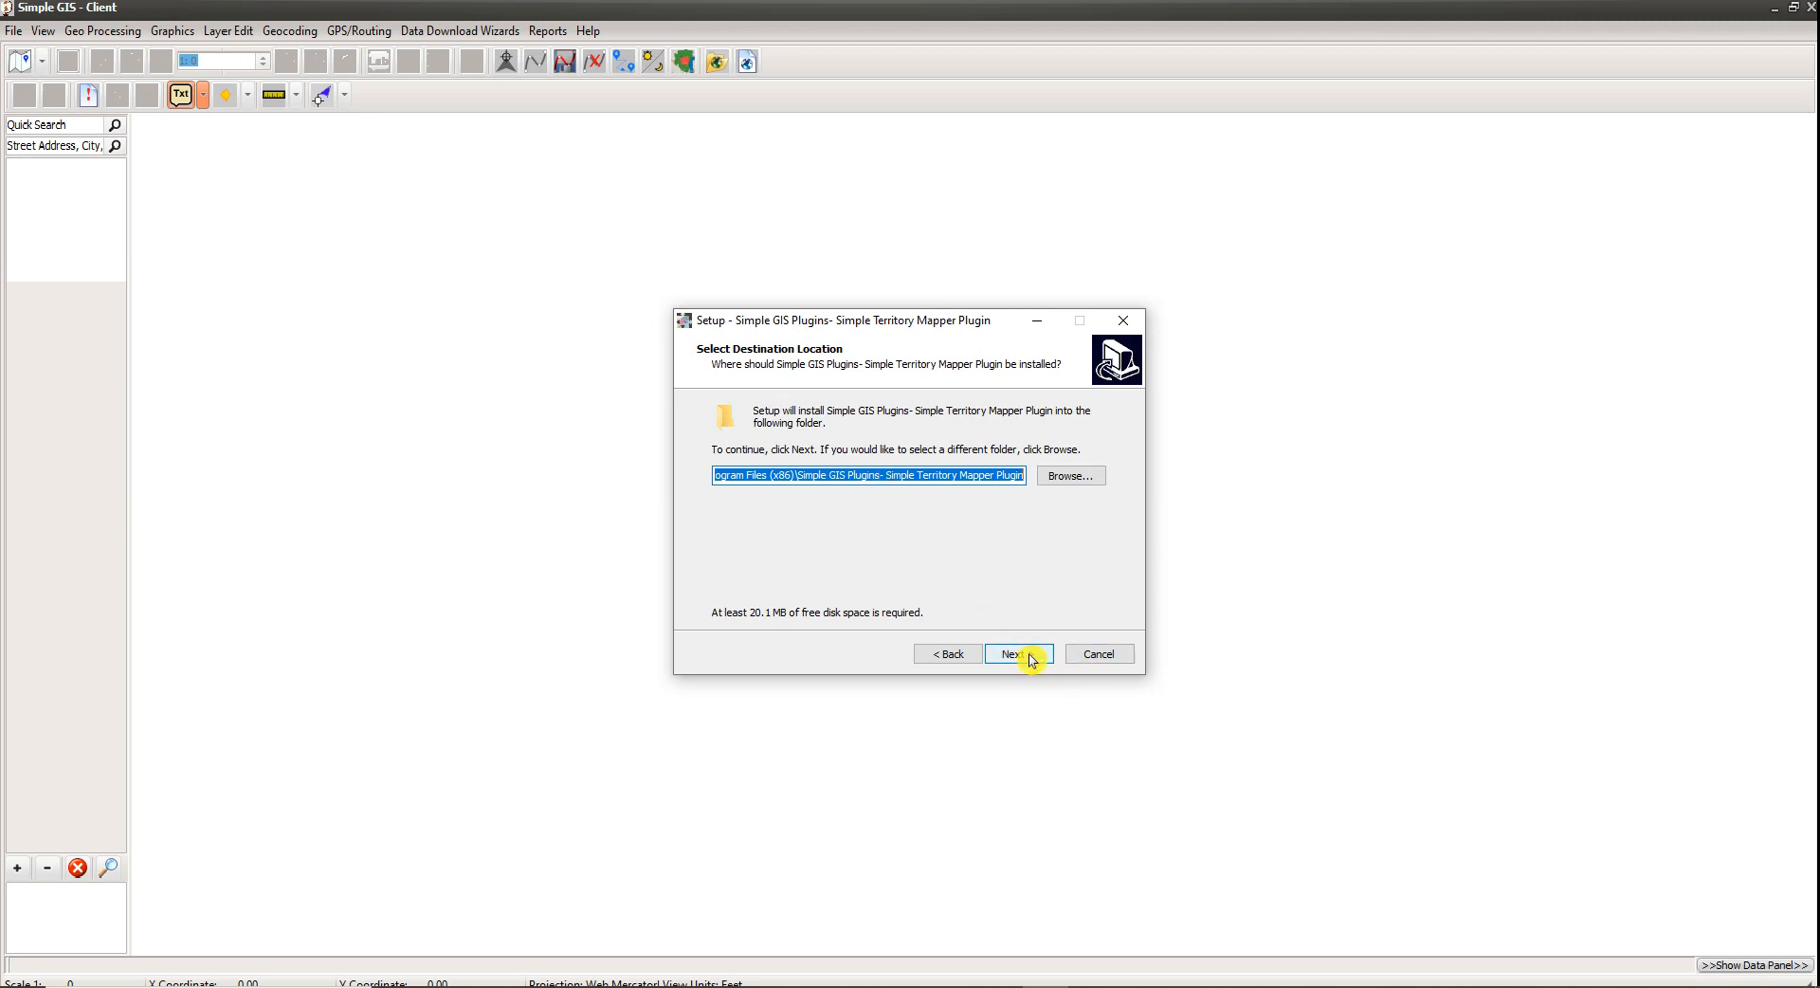
pyautogui.click(1023, 653)
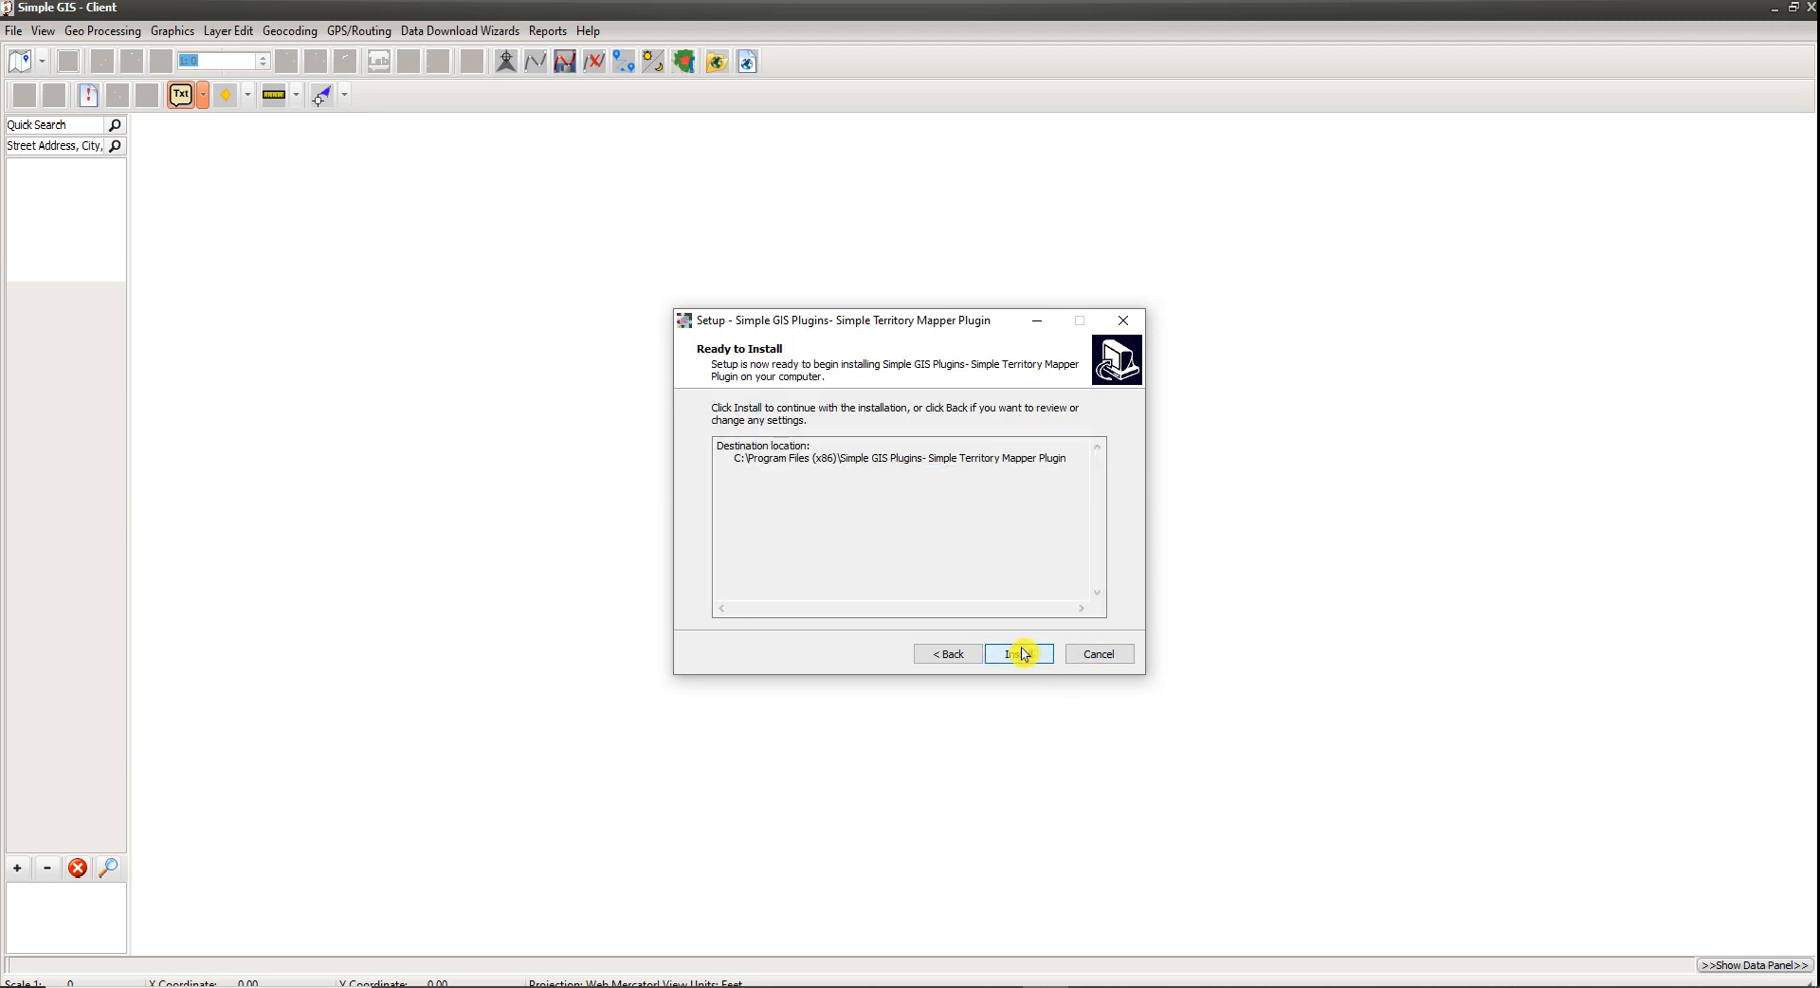
pyautogui.click(1022, 653)
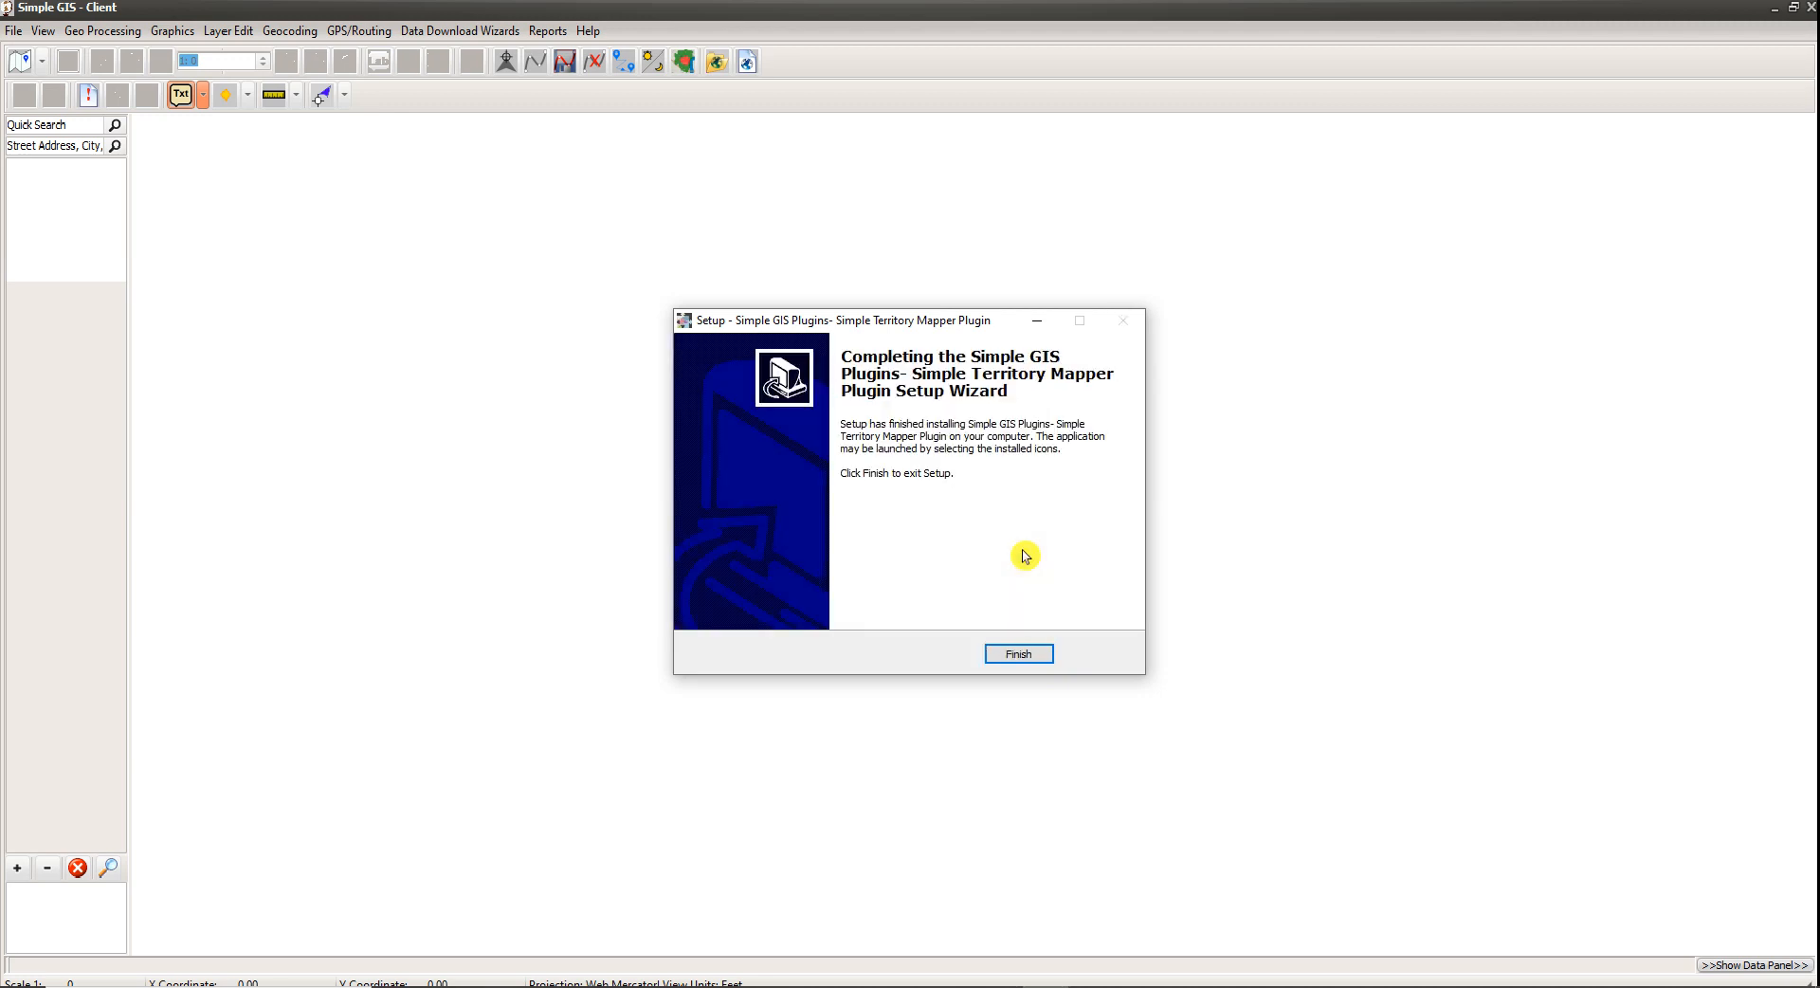
pyautogui.click(1018, 654)
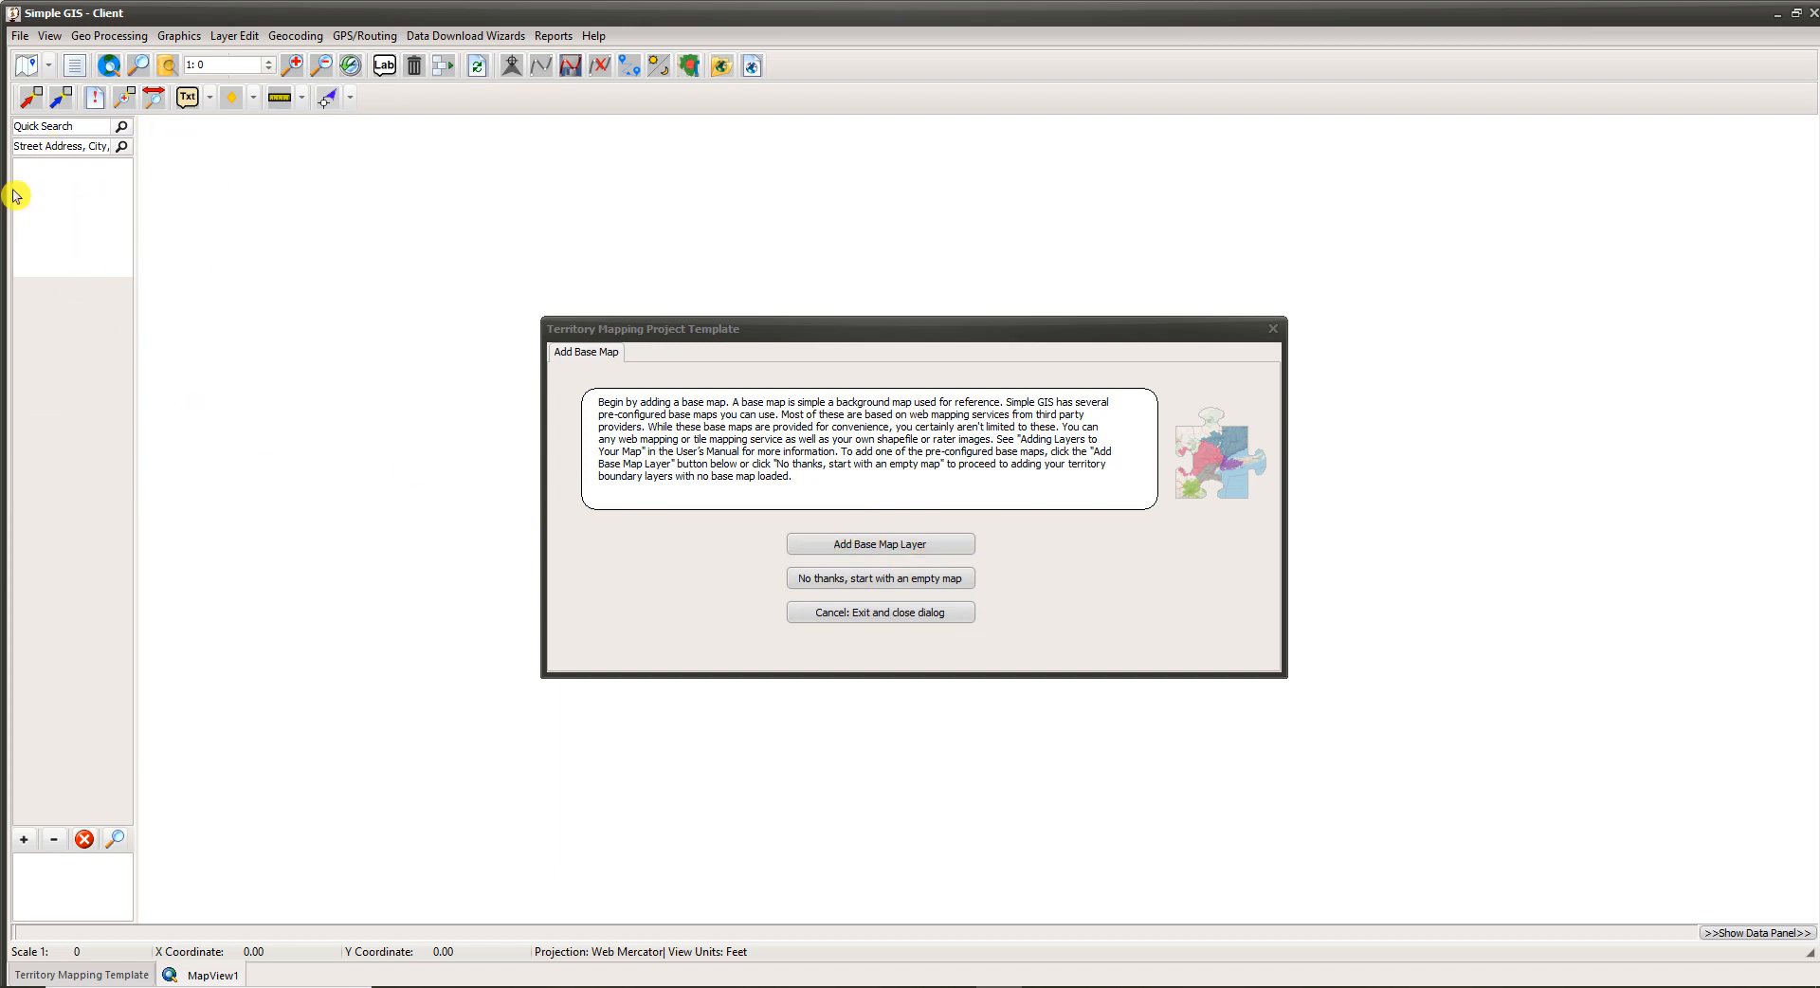
# Step: Add the OpenStreetMap.org base map as the project's background layer
pyautogui.click(891, 547)
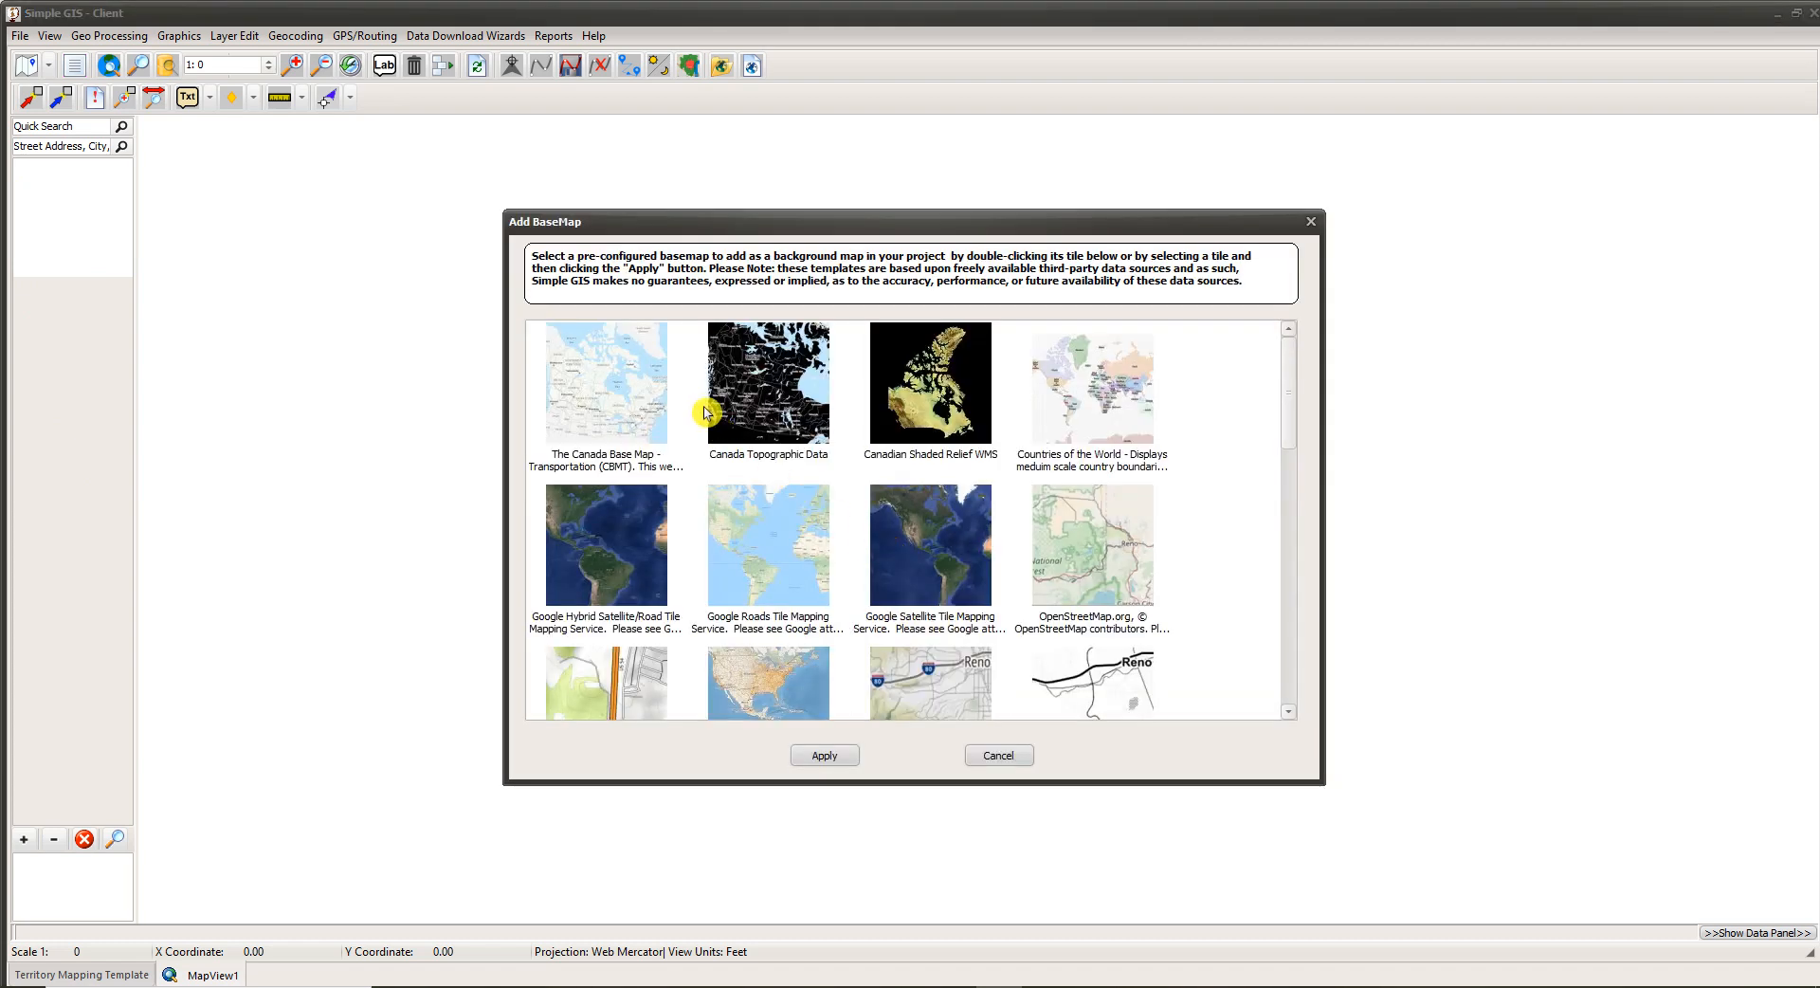
pyautogui.click(1111, 573)
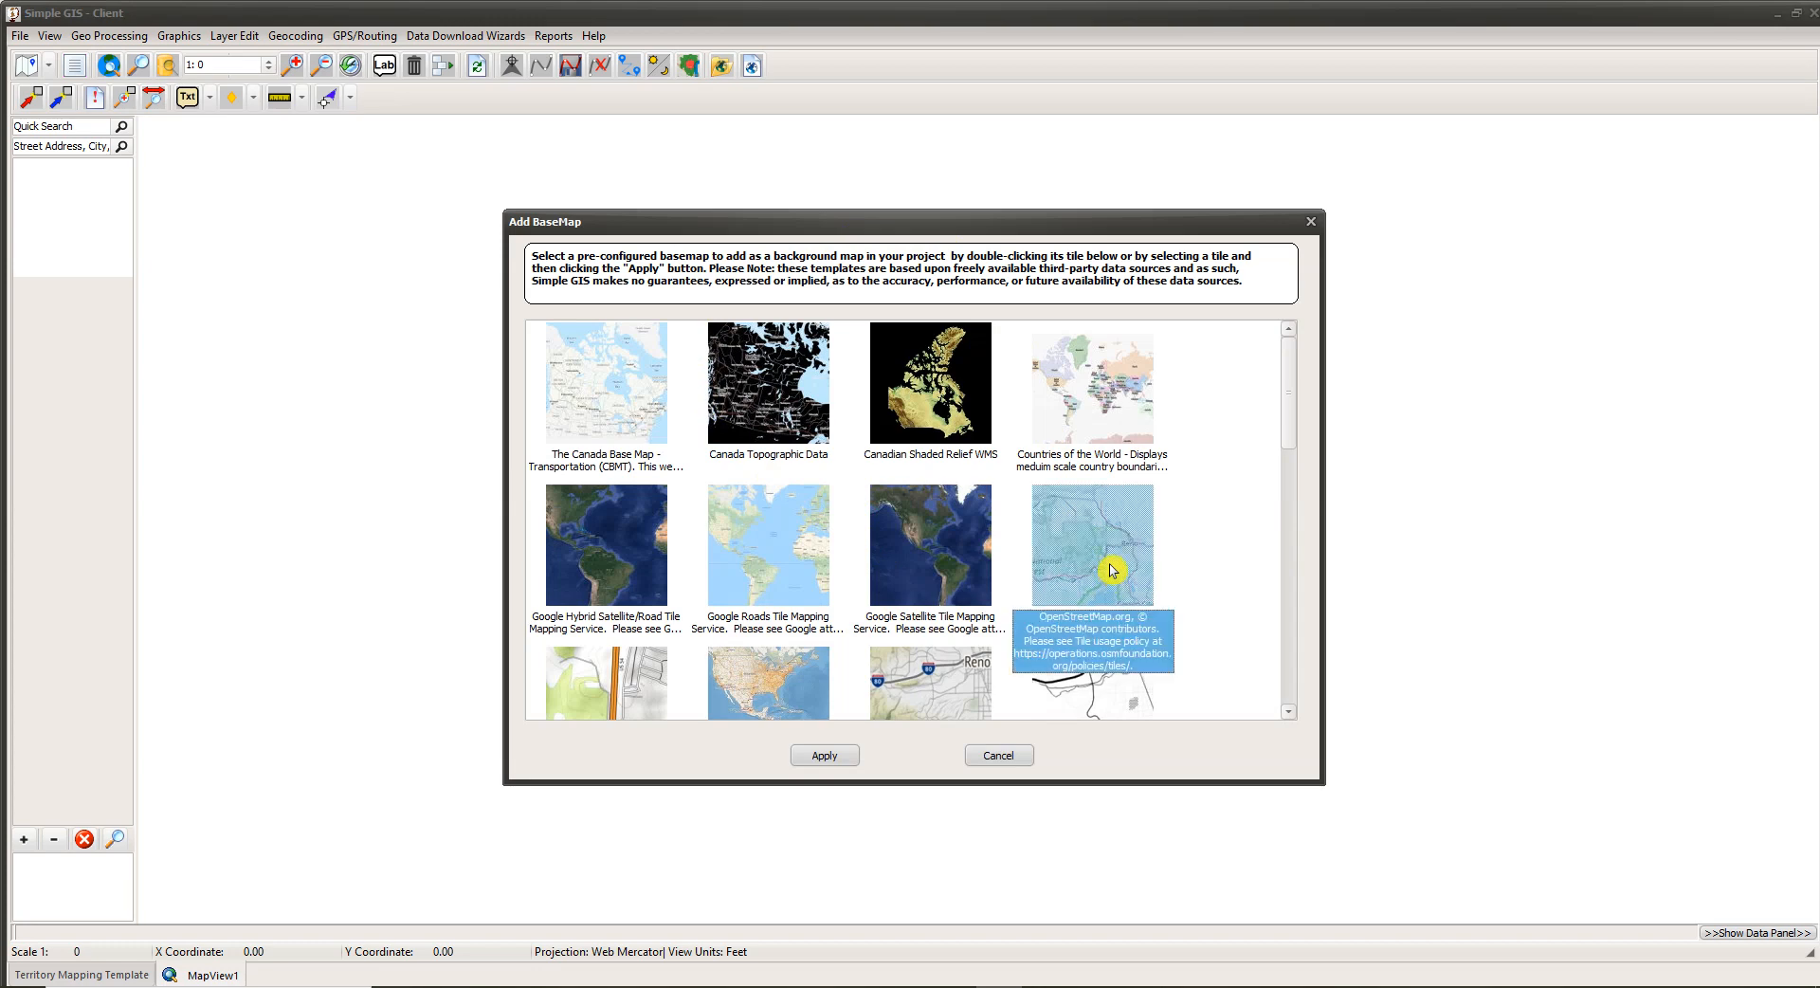
pyautogui.doubleClick(1111, 570)
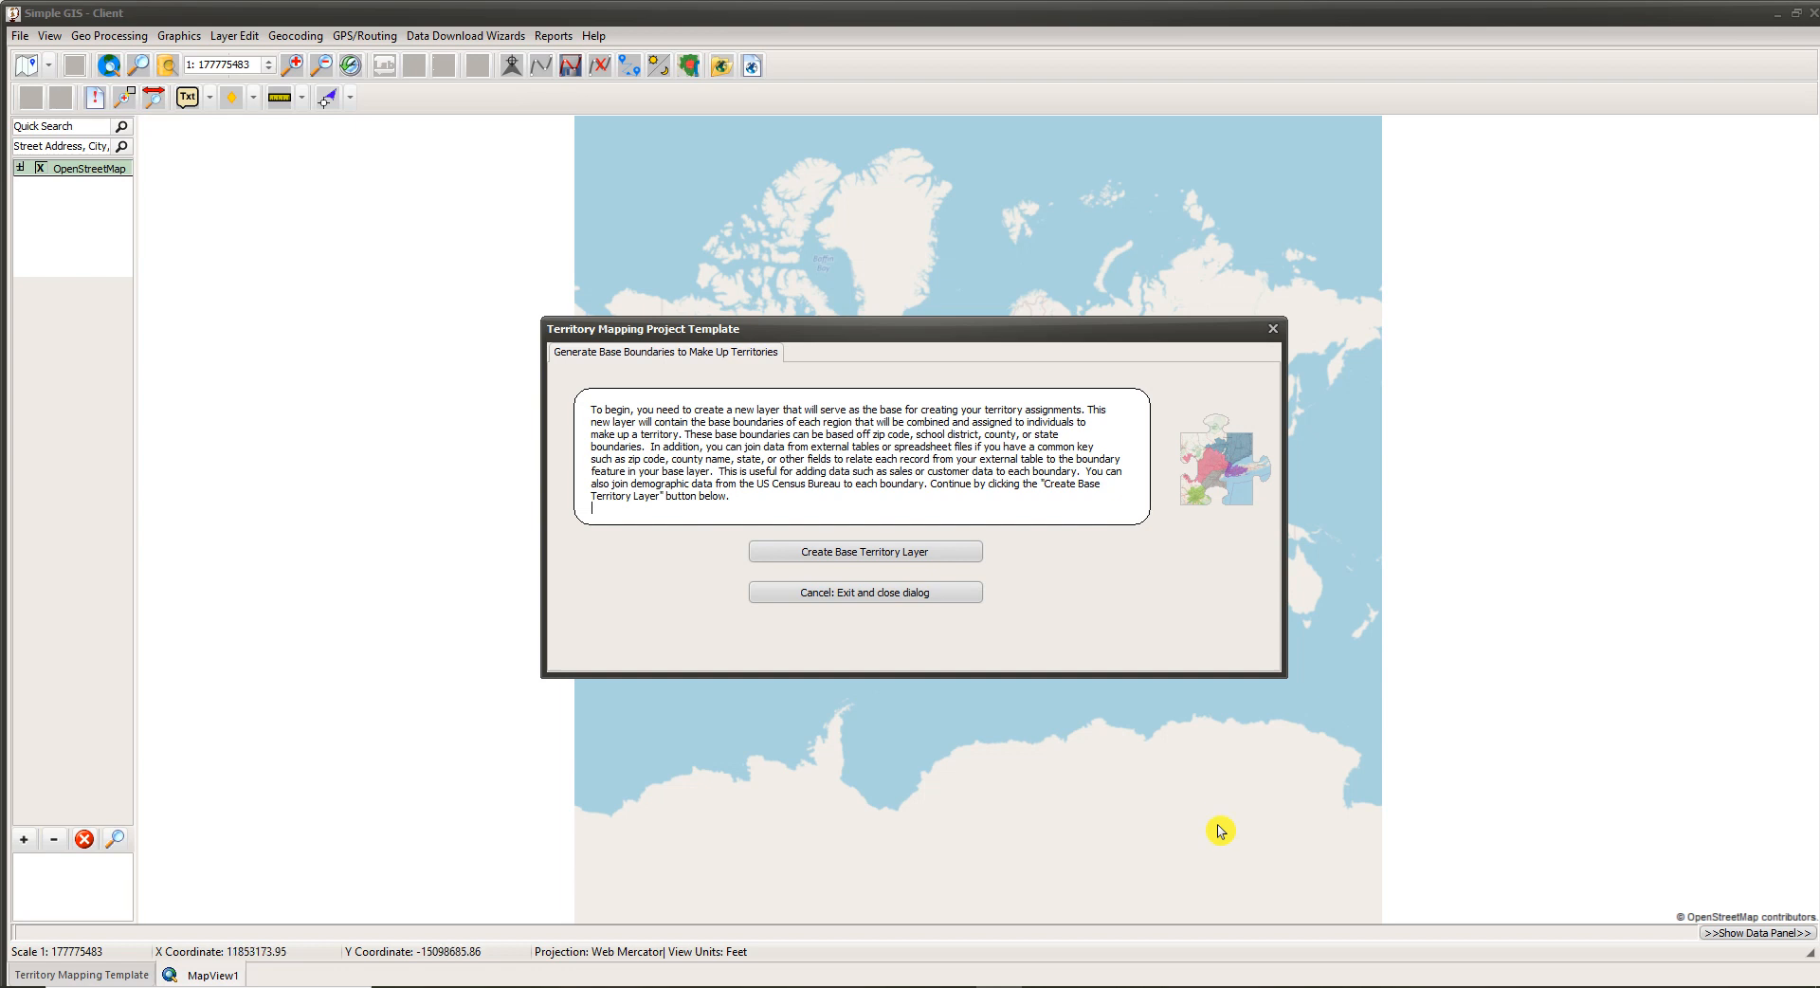
# Step: Begin a base territory layer with StateBaseBoundaries in the Demos folder as its output shapefile and State as the boundary geography
pyautogui.click(873, 554)
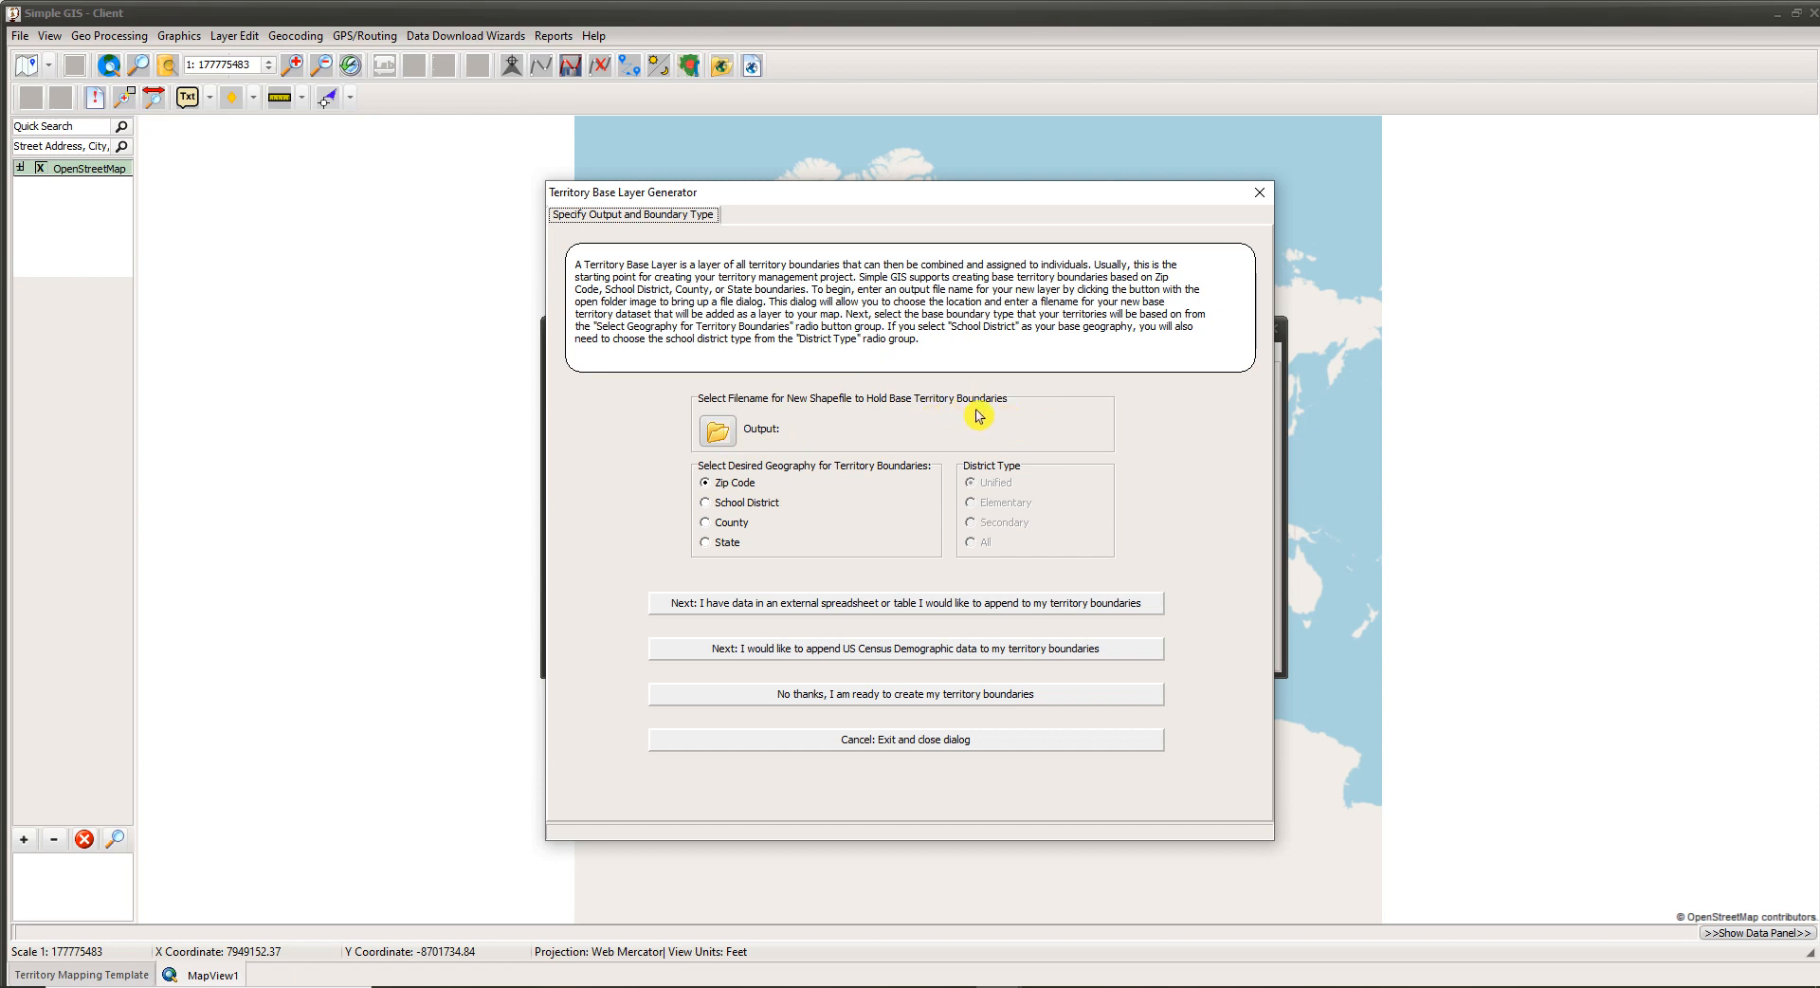
pyautogui.click(719, 435)
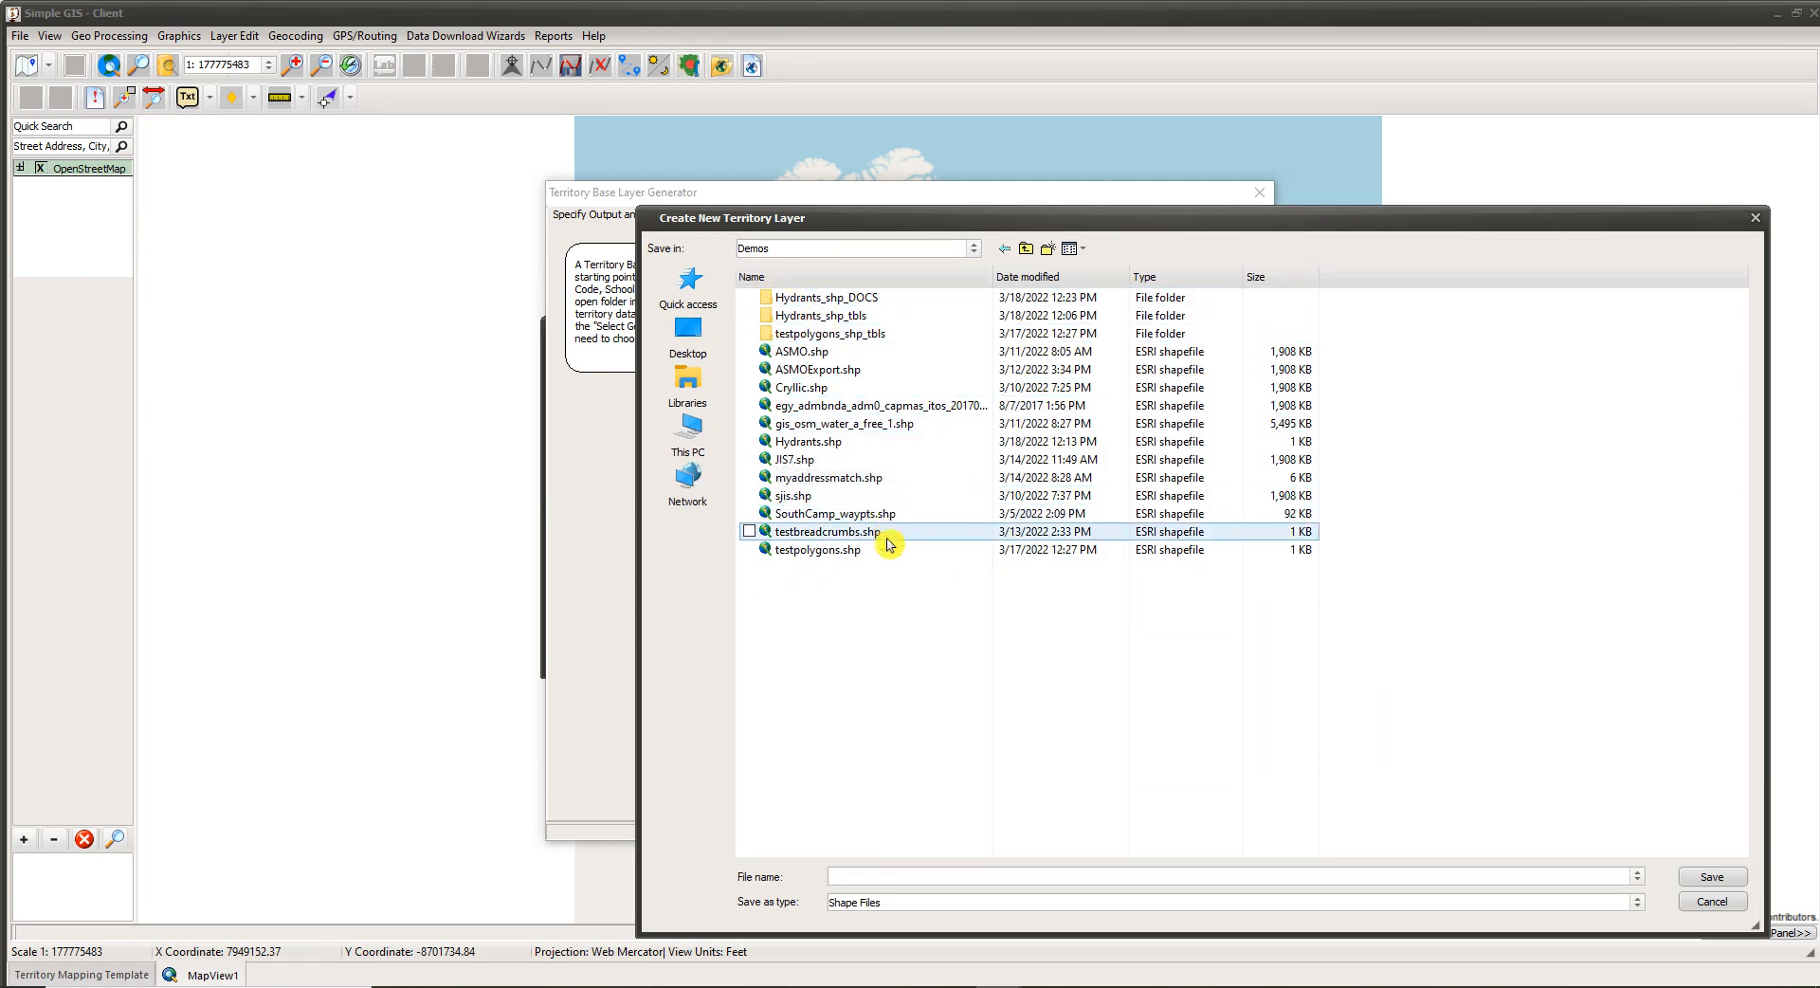
pyautogui.click(841, 876)
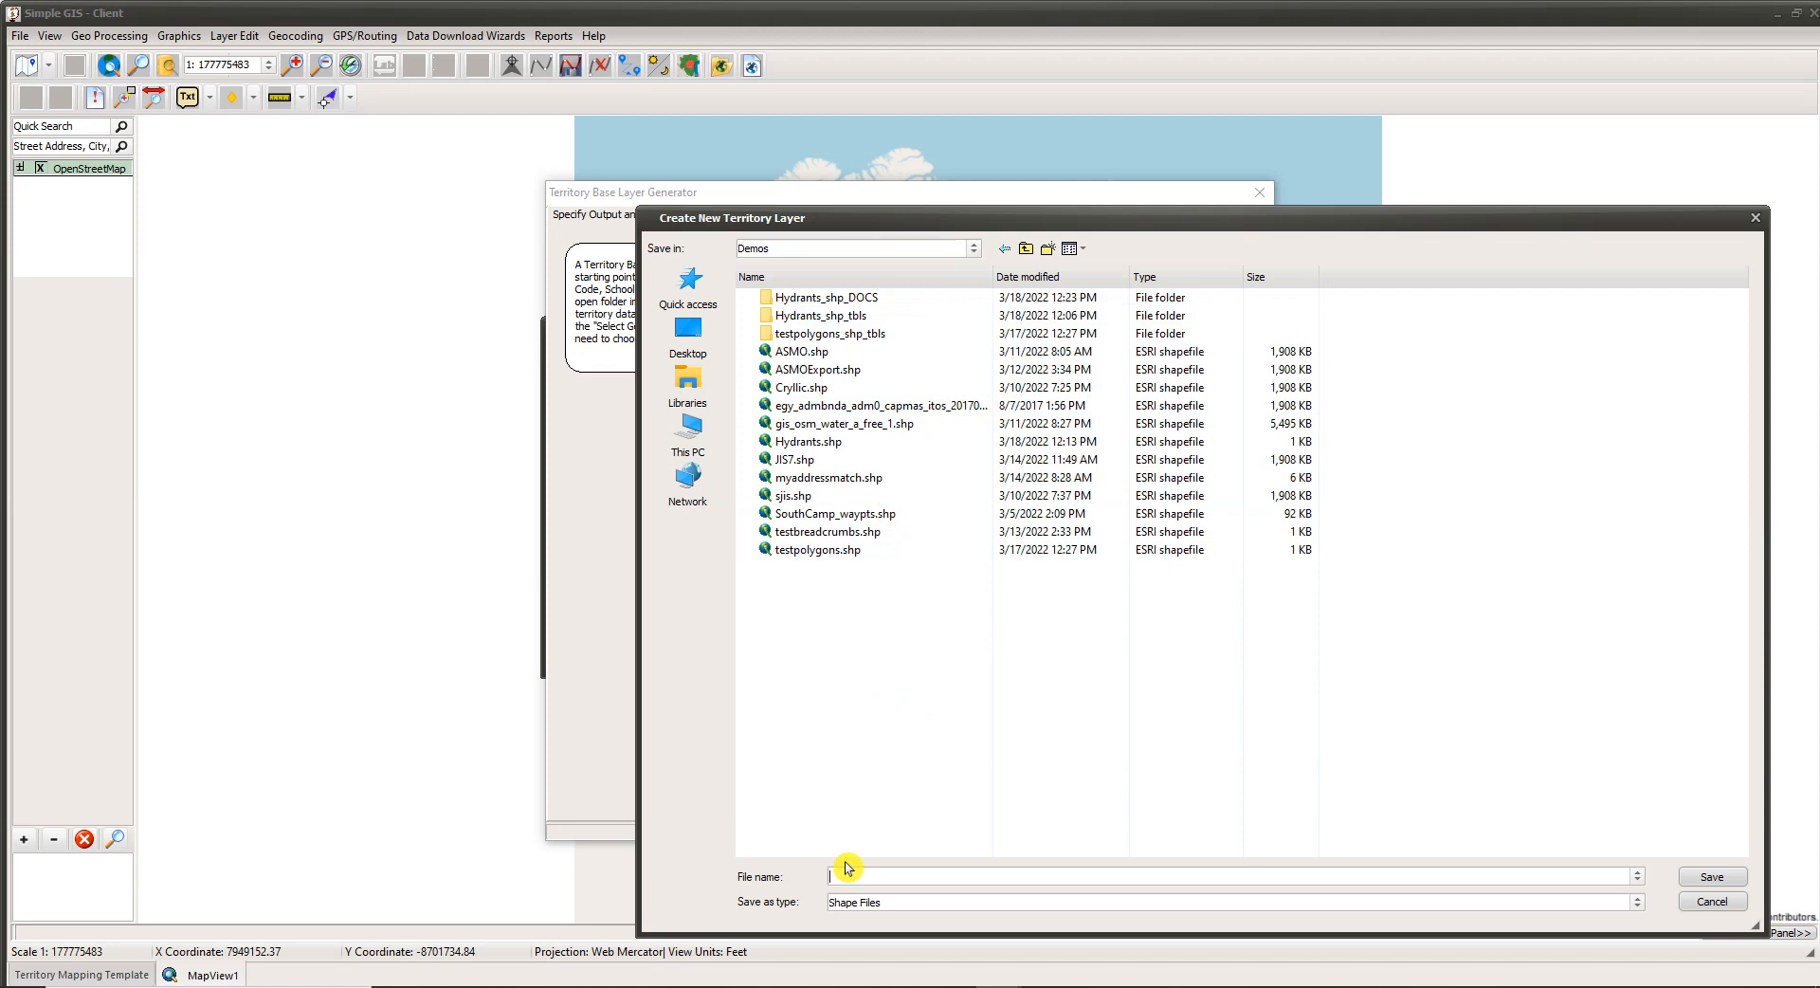
pyautogui.write('StateBaseBoundaries')
pyautogui.click(1710, 877)
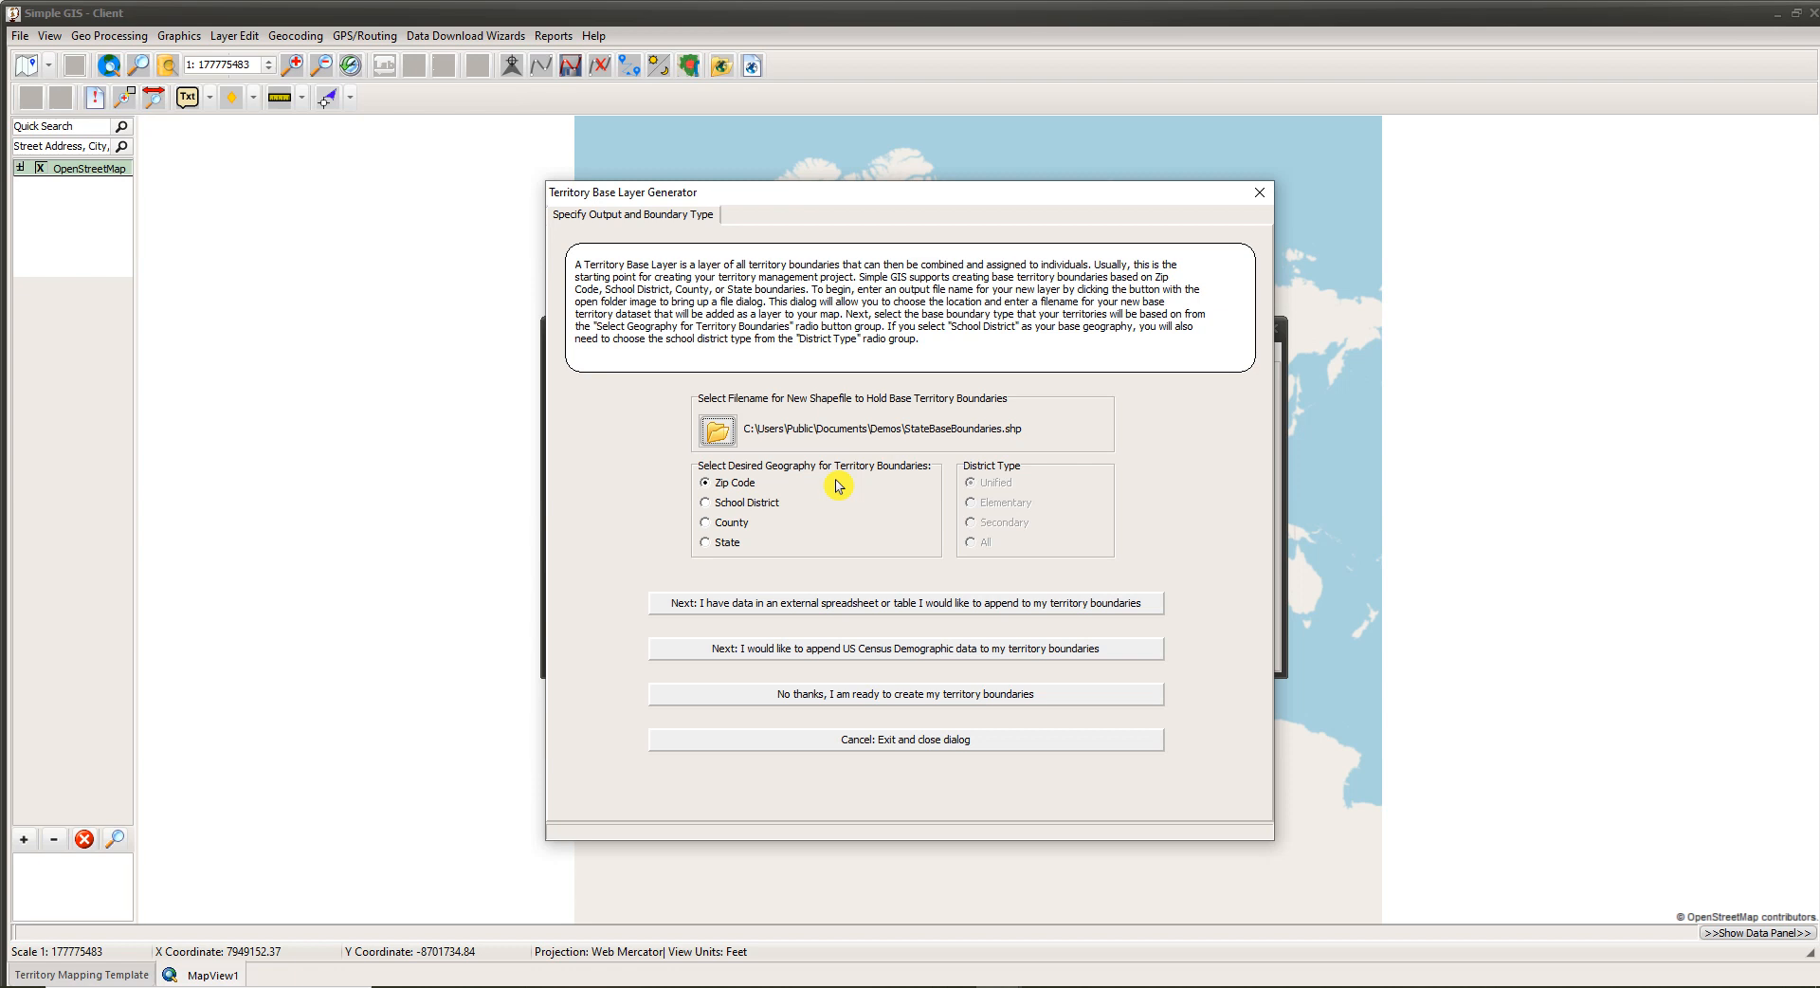
pyautogui.click(716, 547)
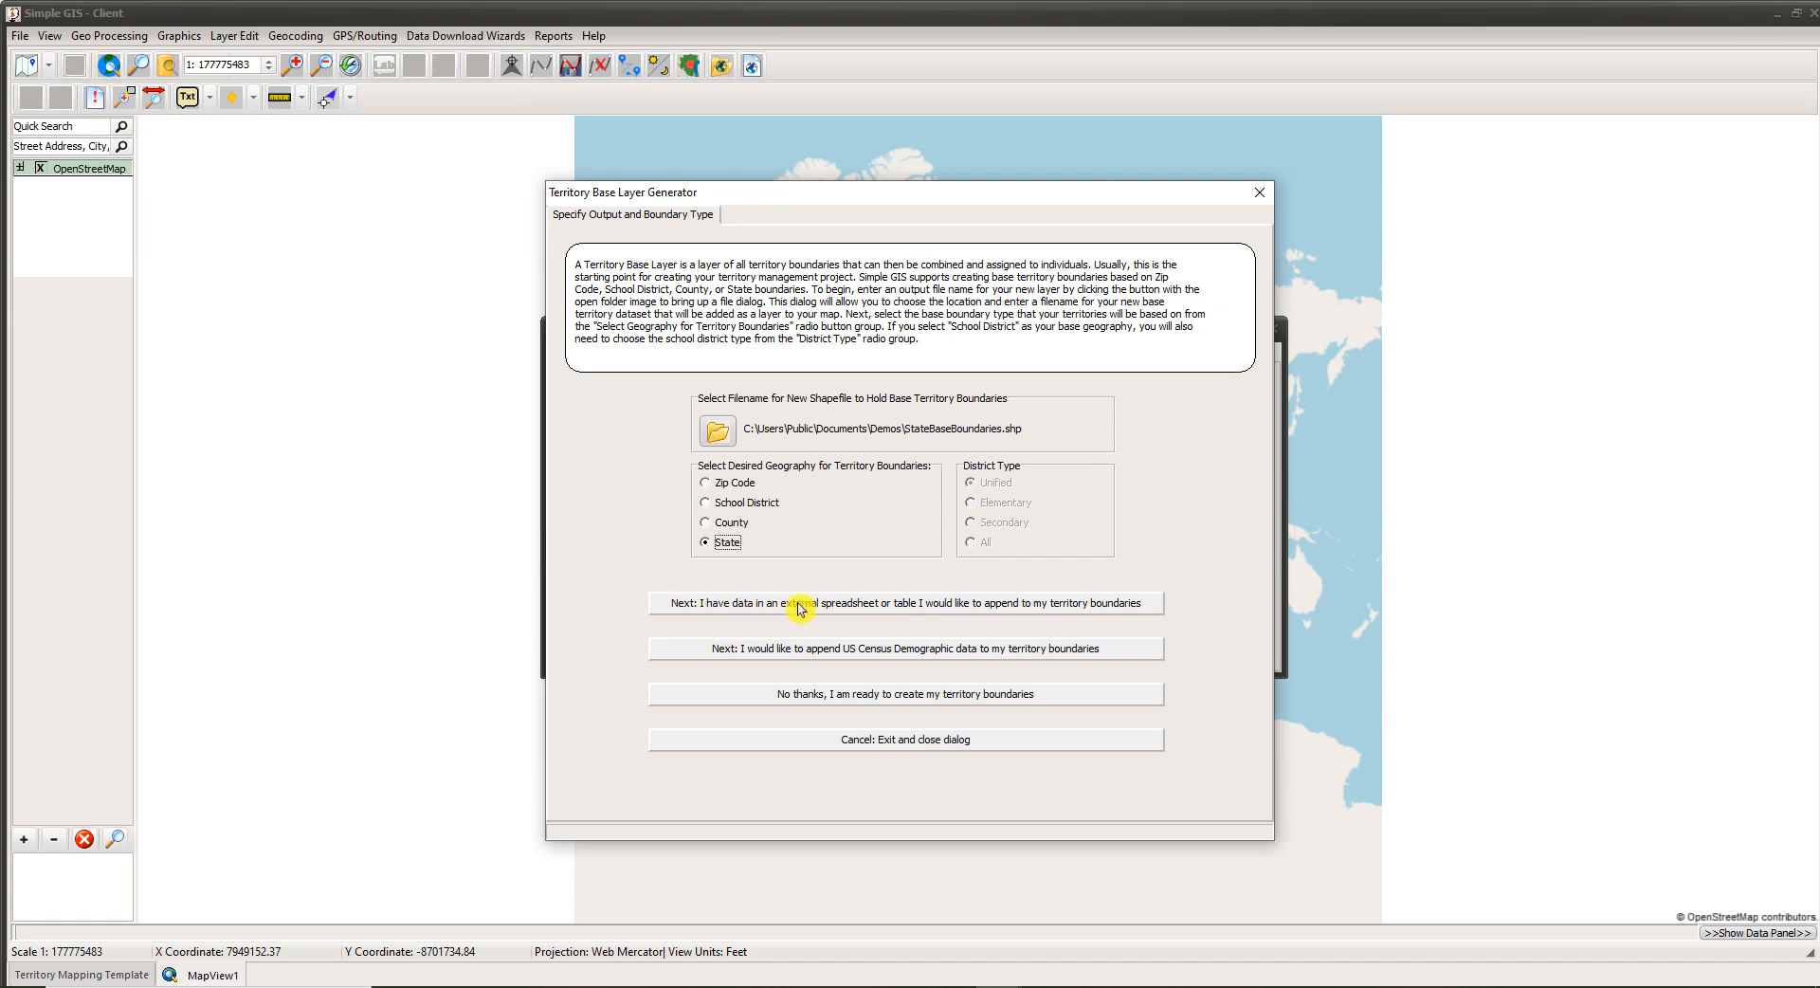
# Step: Choose to append external table data to the territory boundaries, using StateSalesData.xls from the Demos folder as the source
pyautogui.click(870, 607)
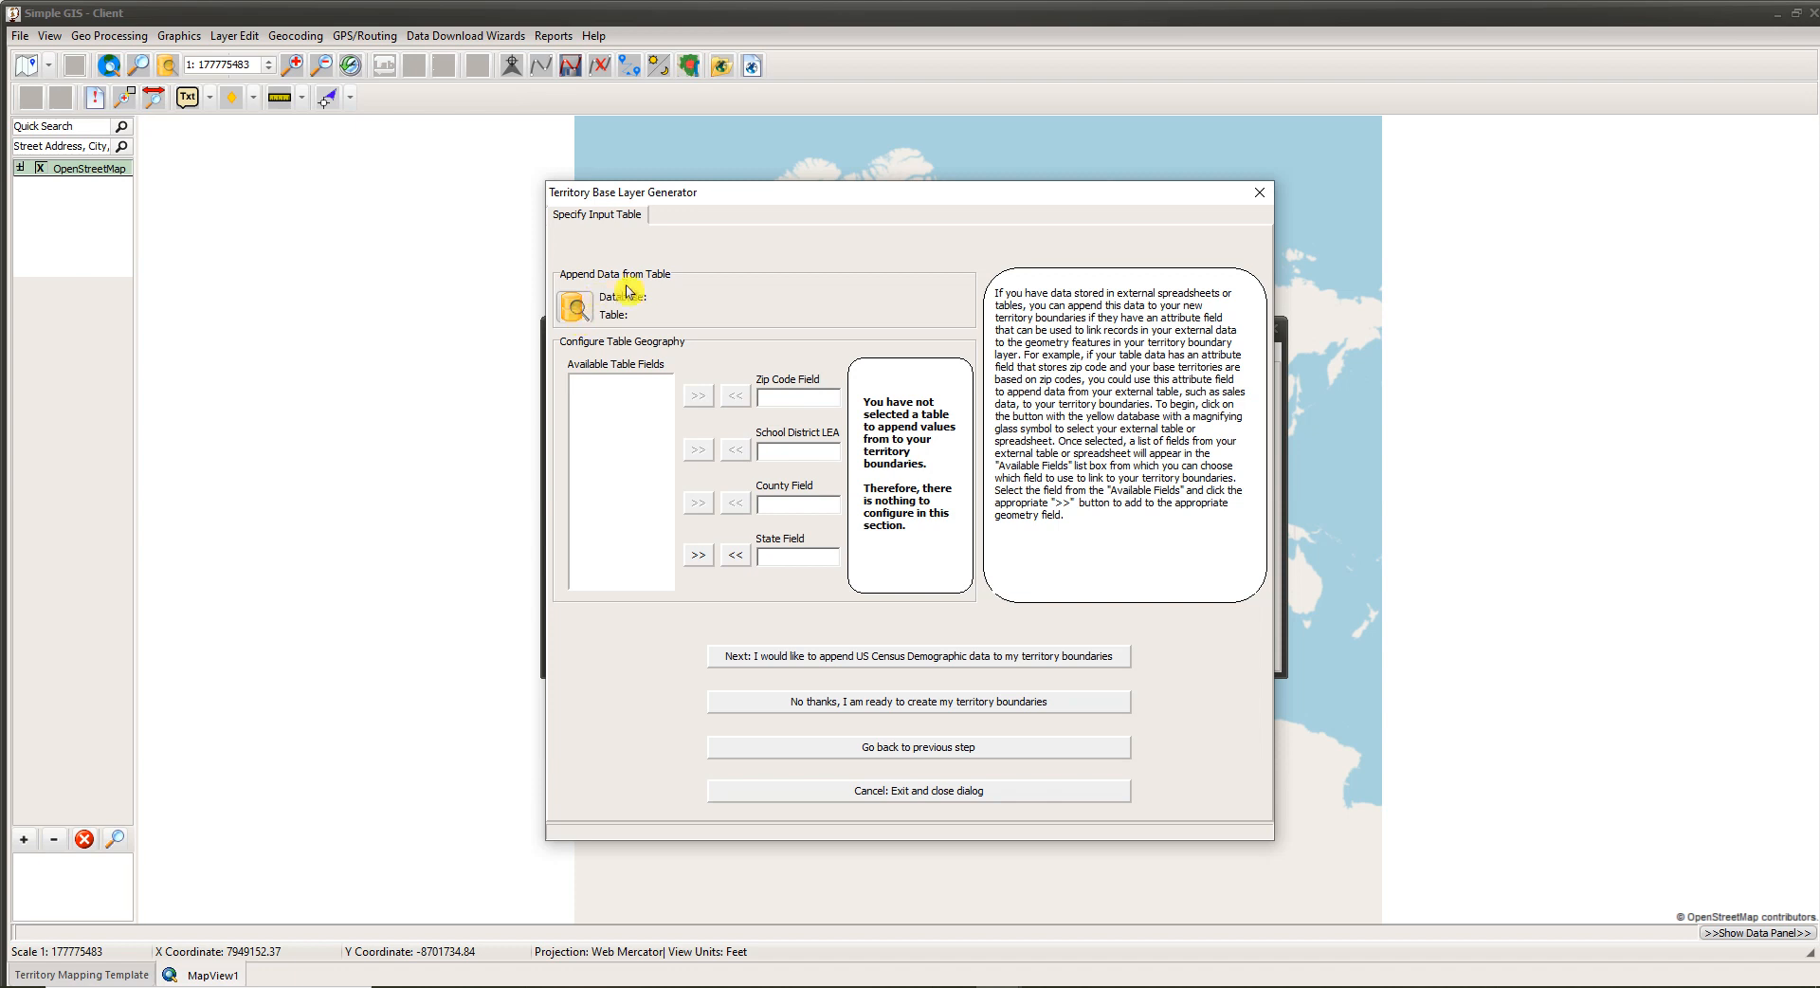
pyautogui.click(579, 311)
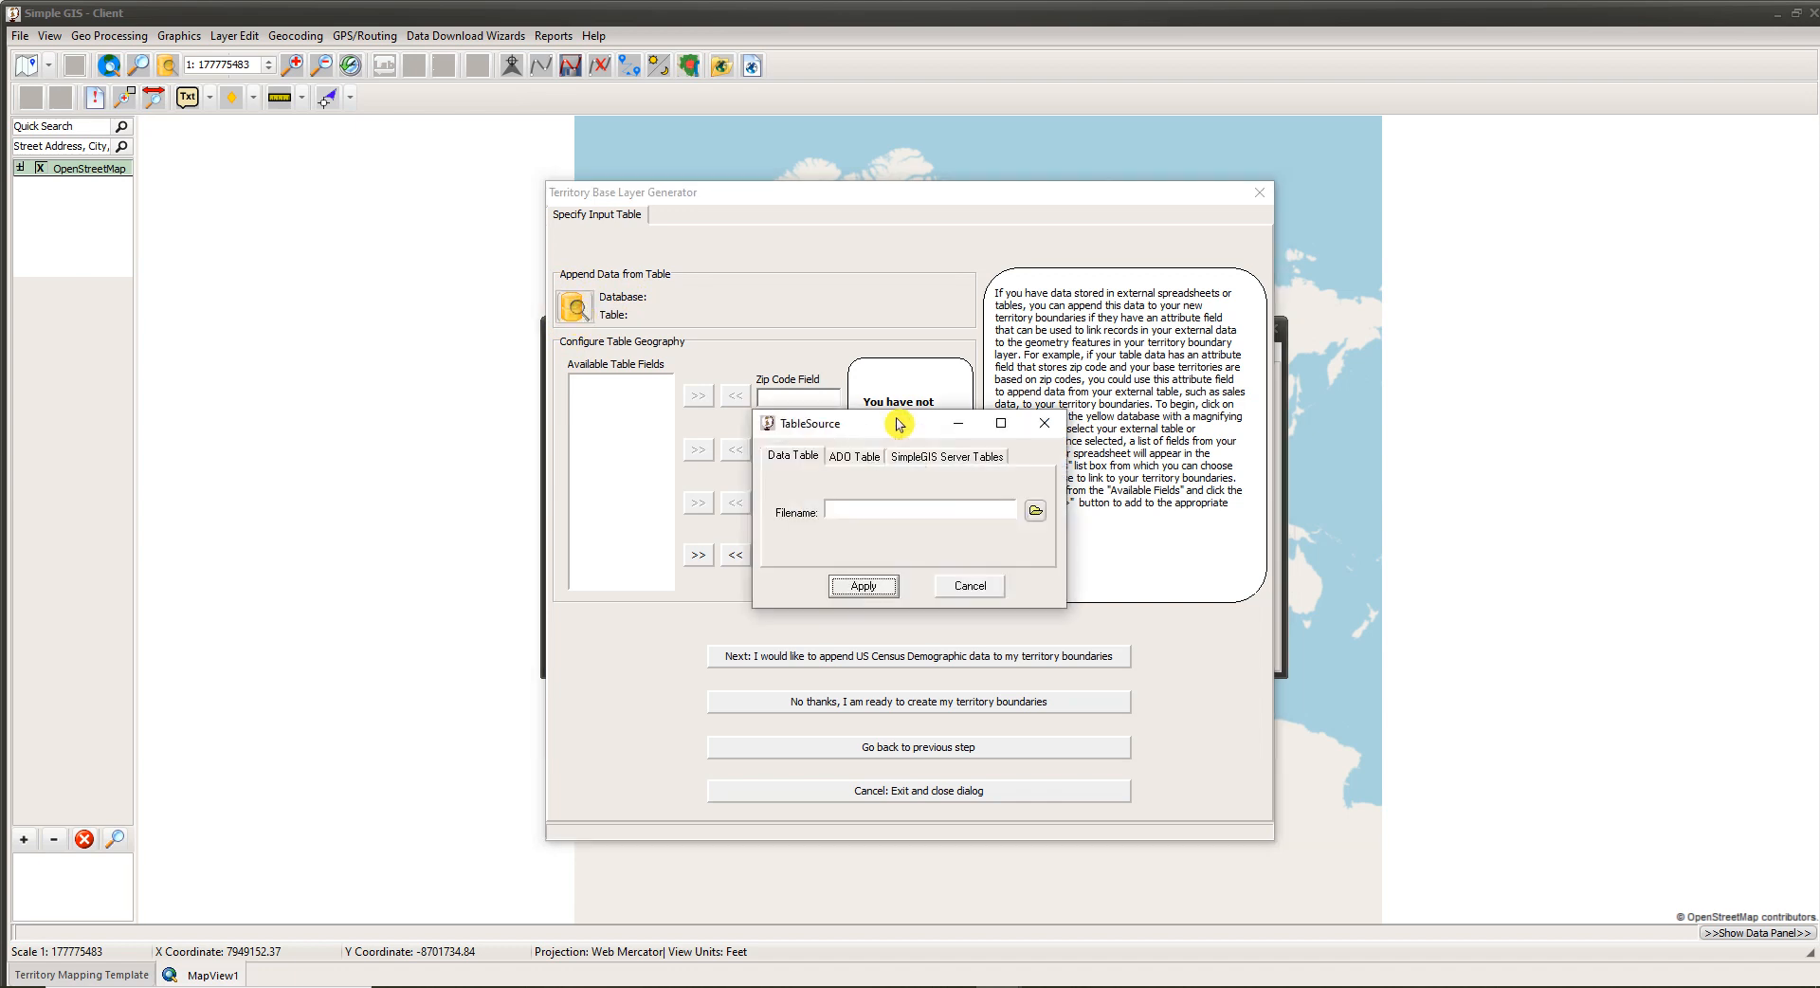
pyautogui.moveTo(899, 424); pyautogui.dragTo(896, 394)
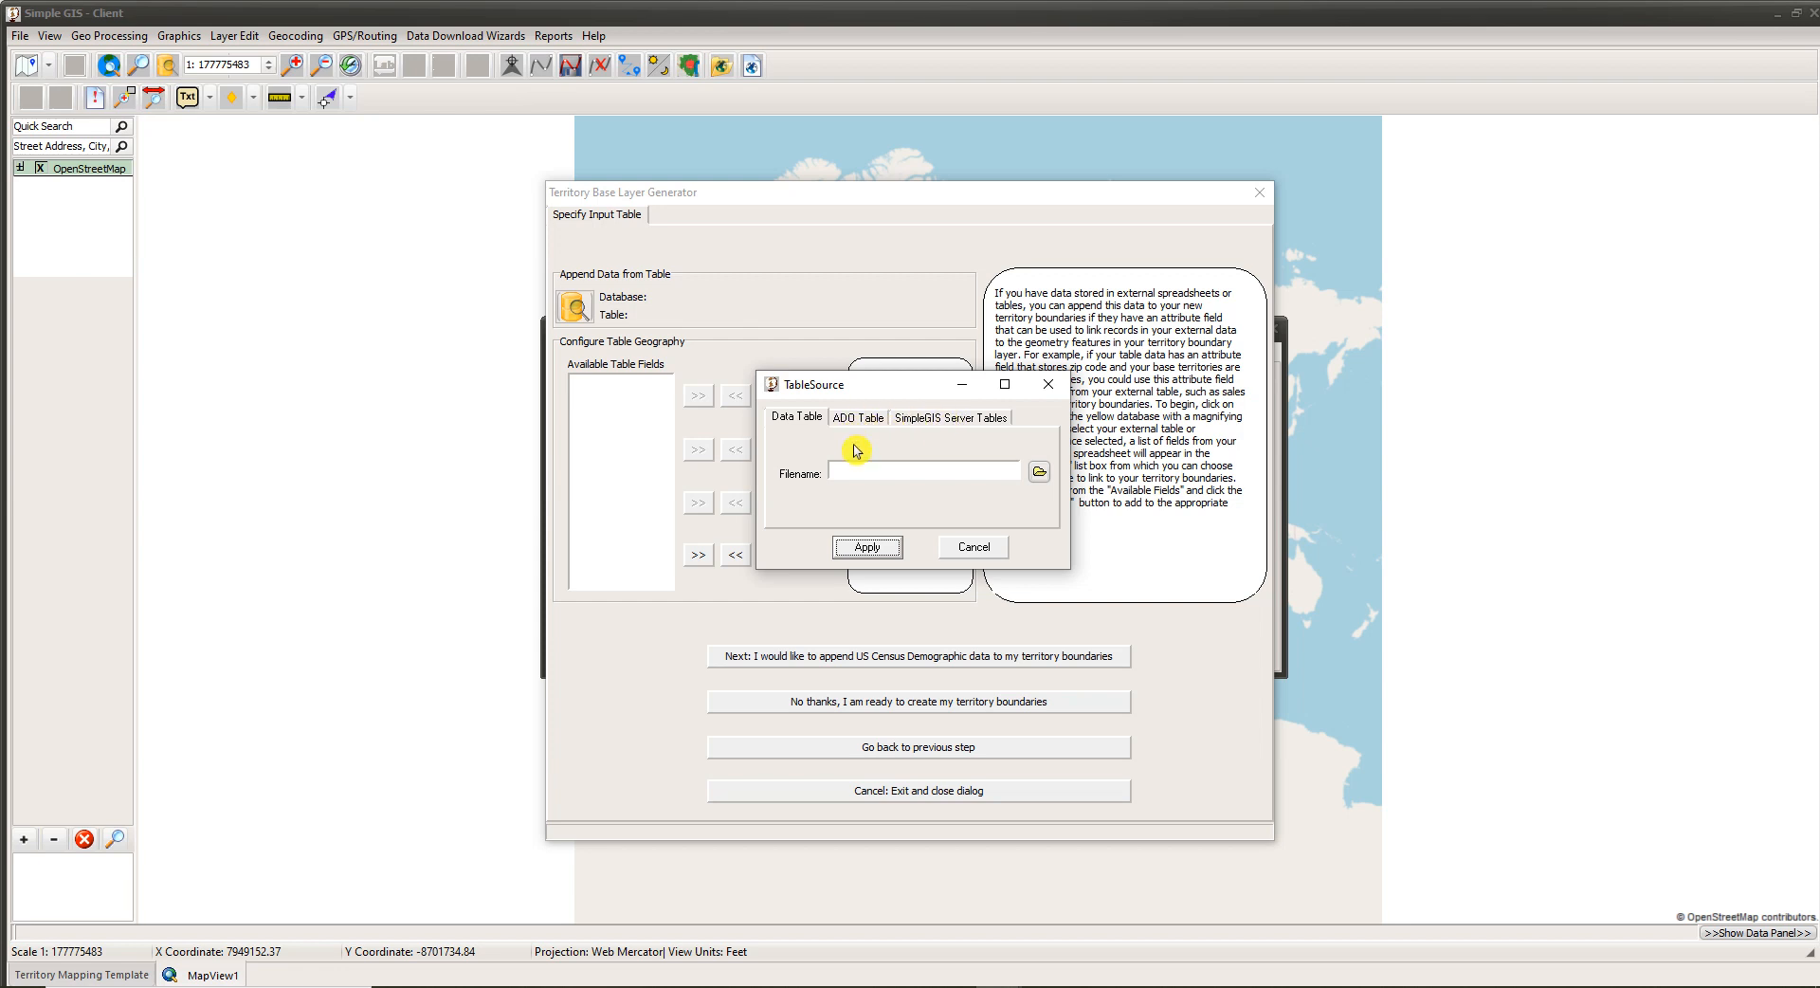
pyautogui.click(799, 424)
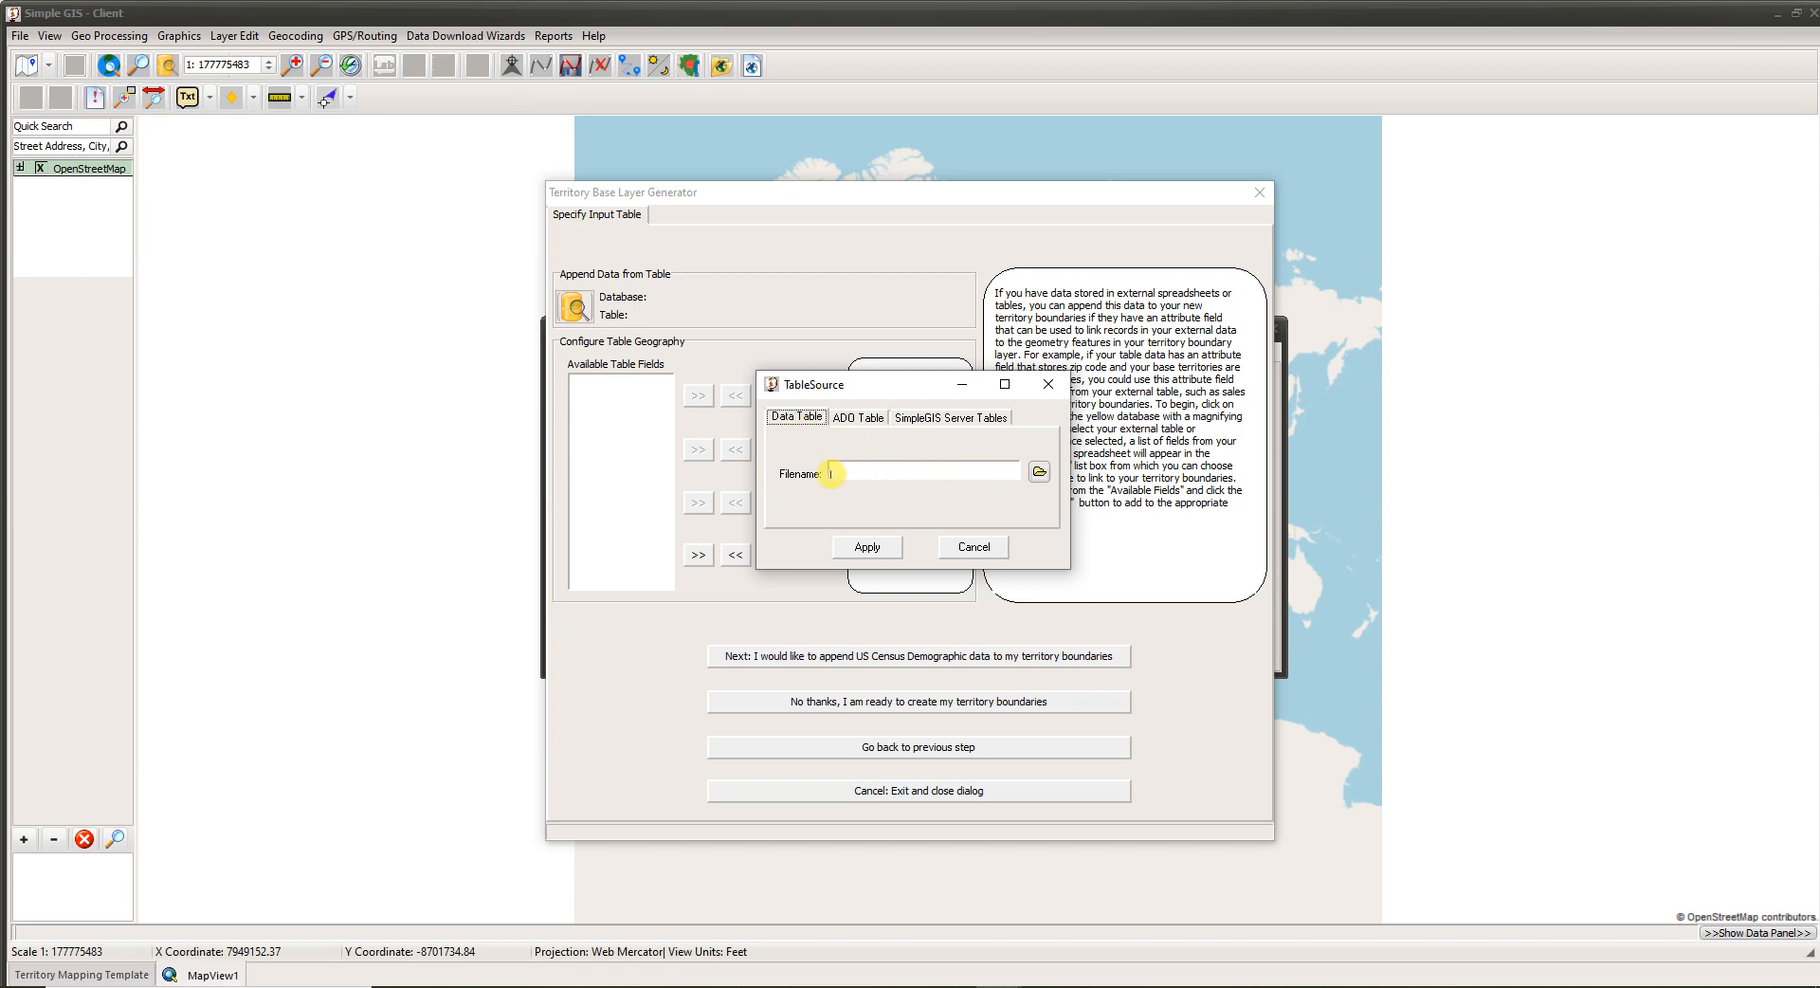
pyautogui.click(1041, 476)
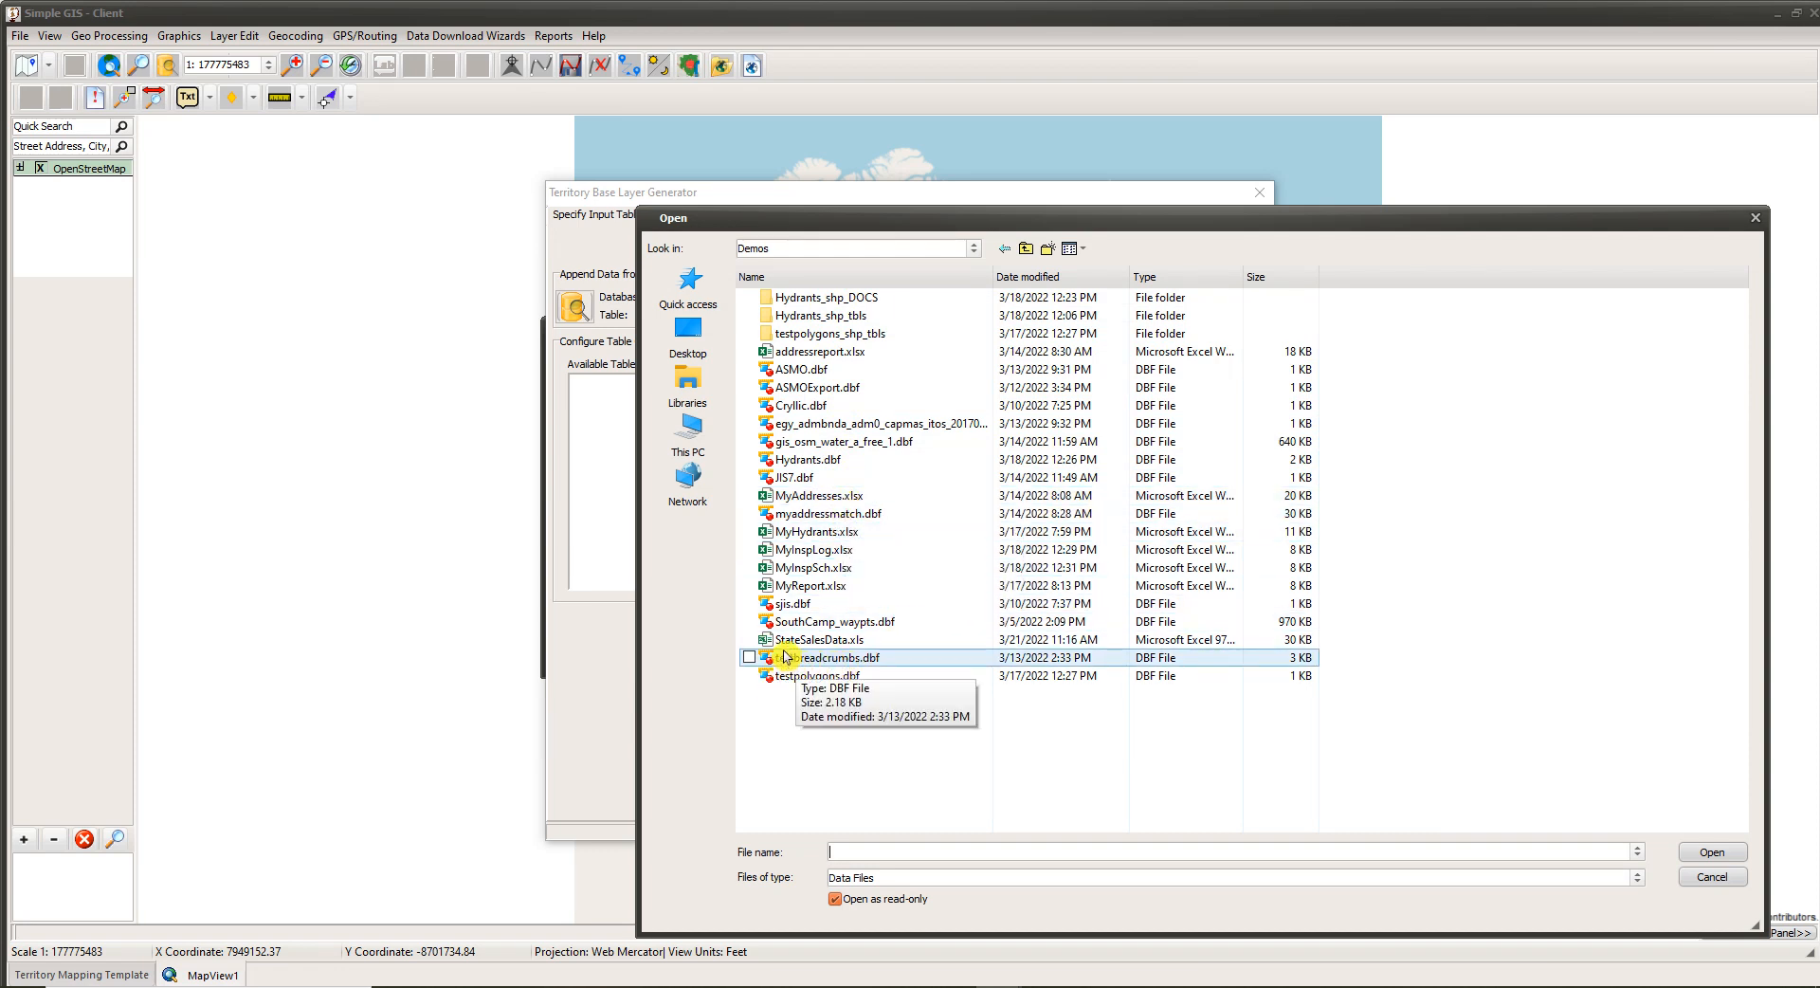
pyautogui.doubleClick(860, 644)
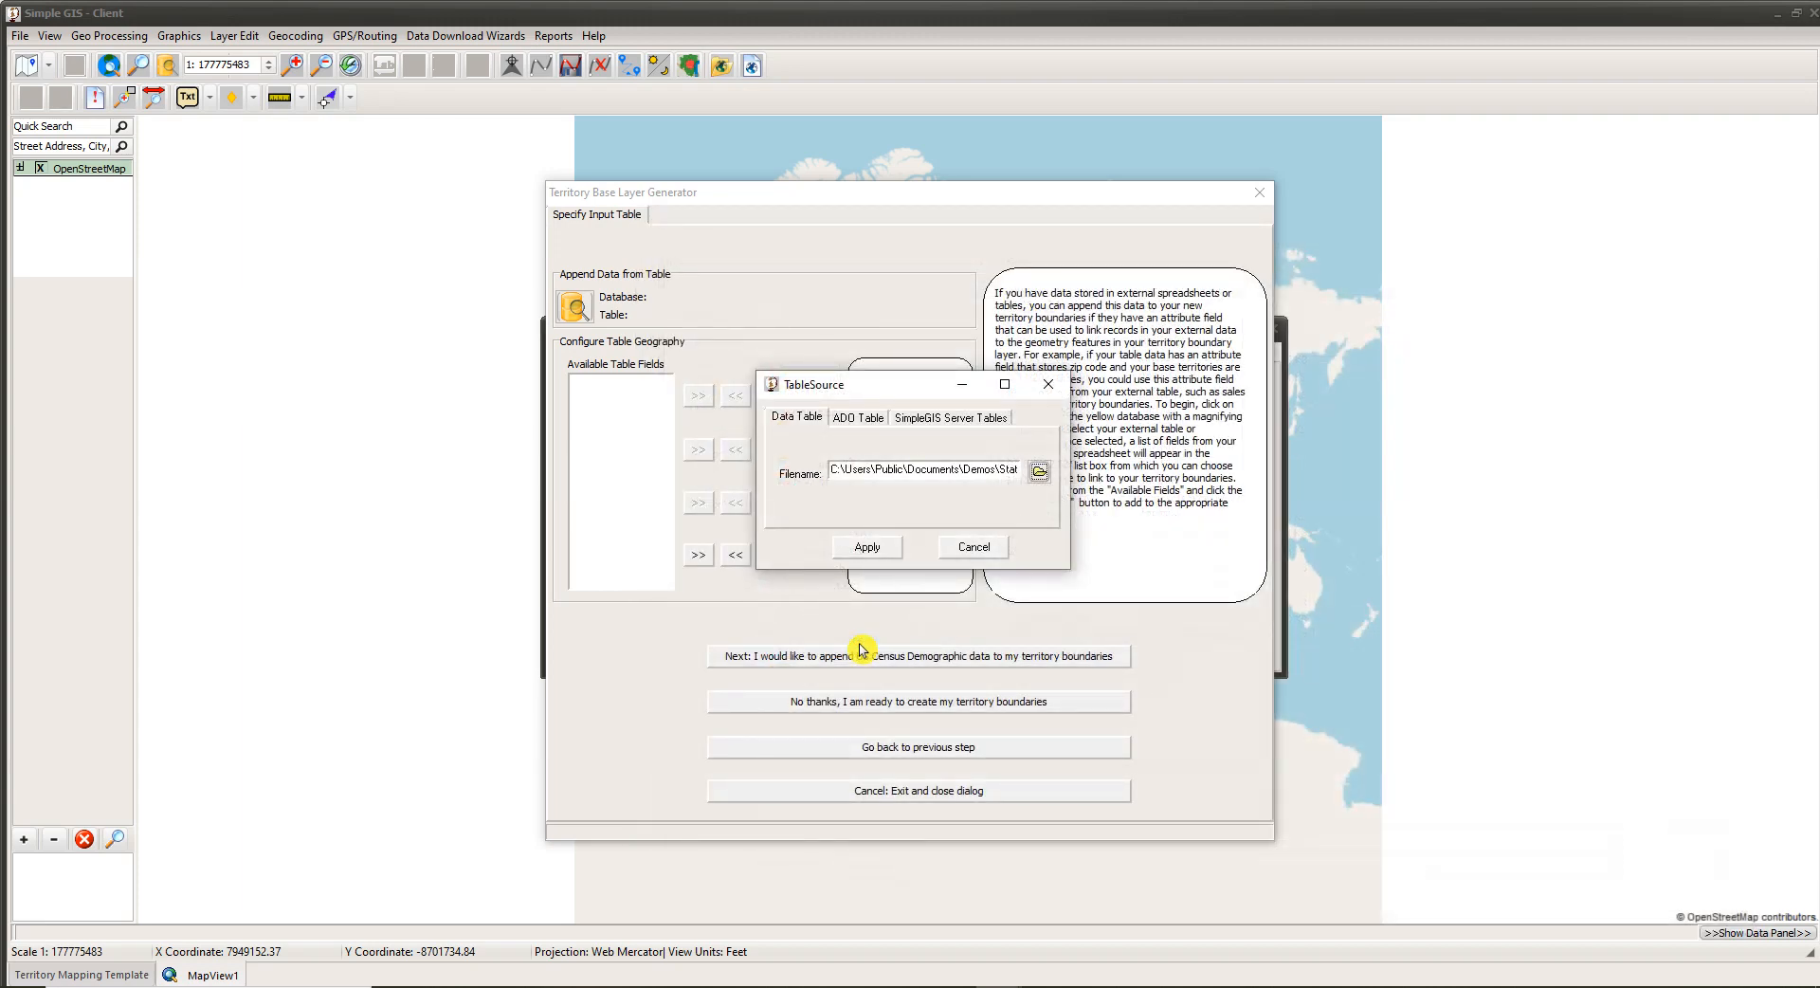
pyautogui.click(869, 550)
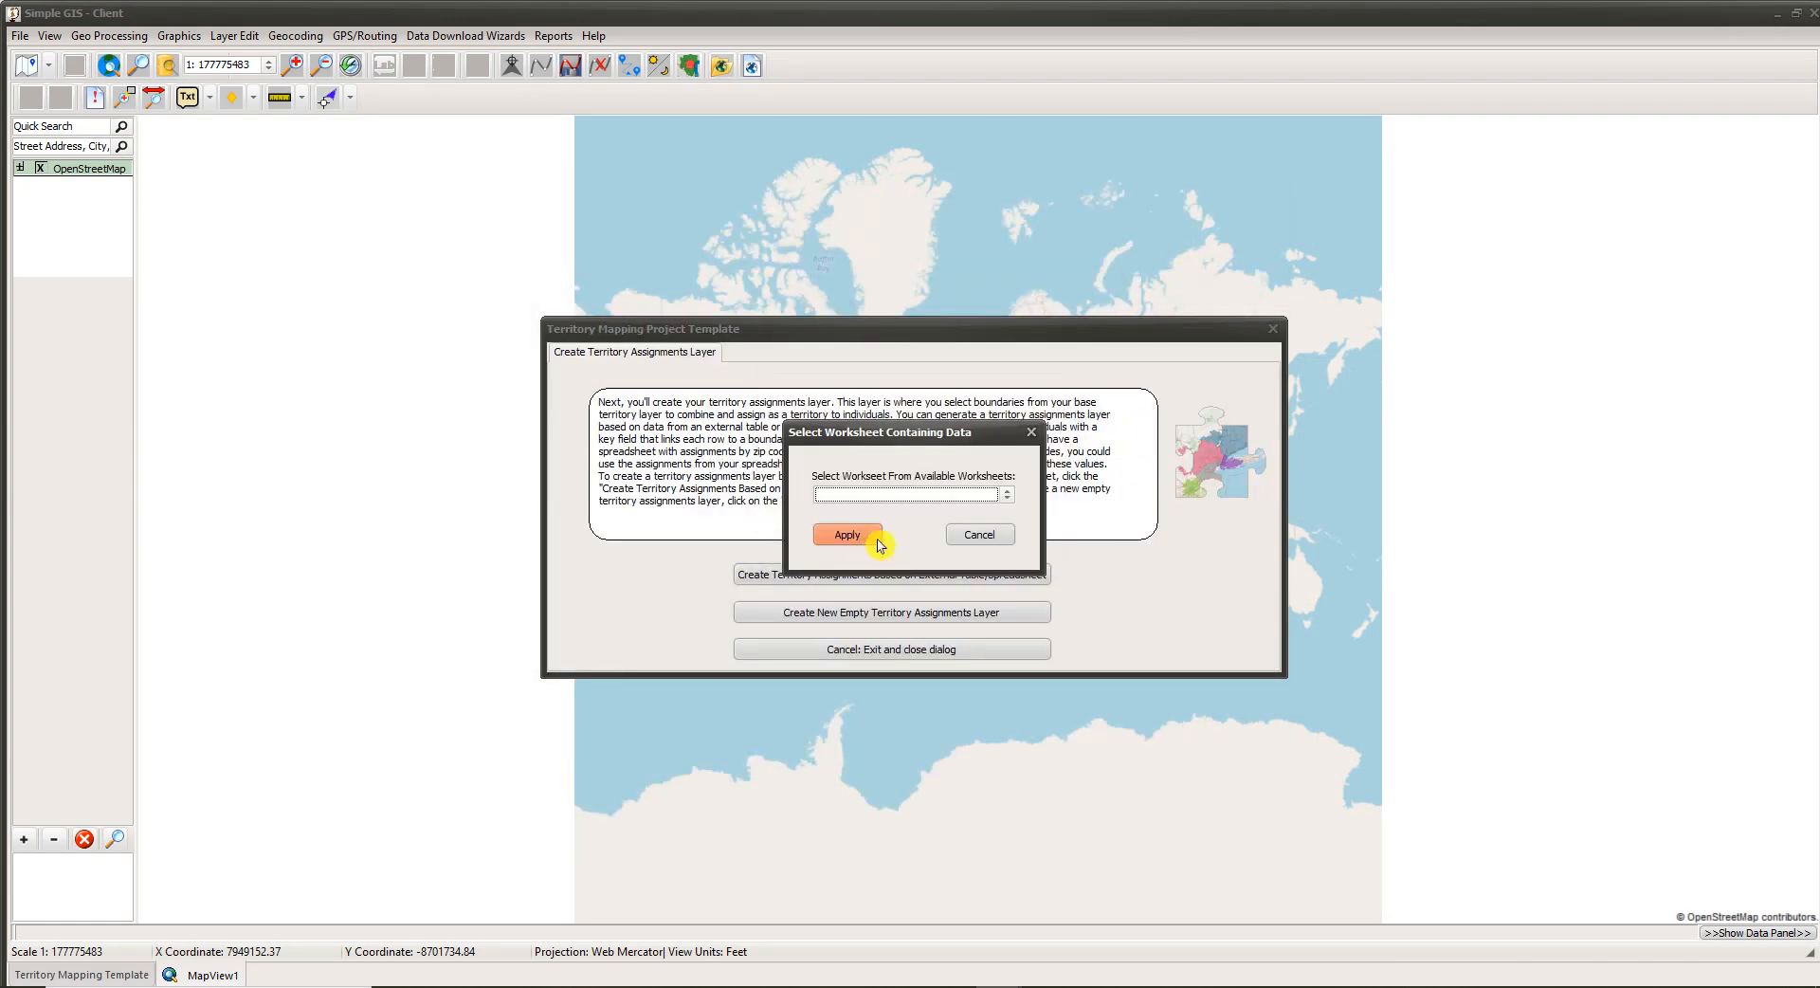
# Step: Use Sheet1 of the spreadsheet as the data worksheet, with its first row read as field names
pyautogui.click(1008, 495)
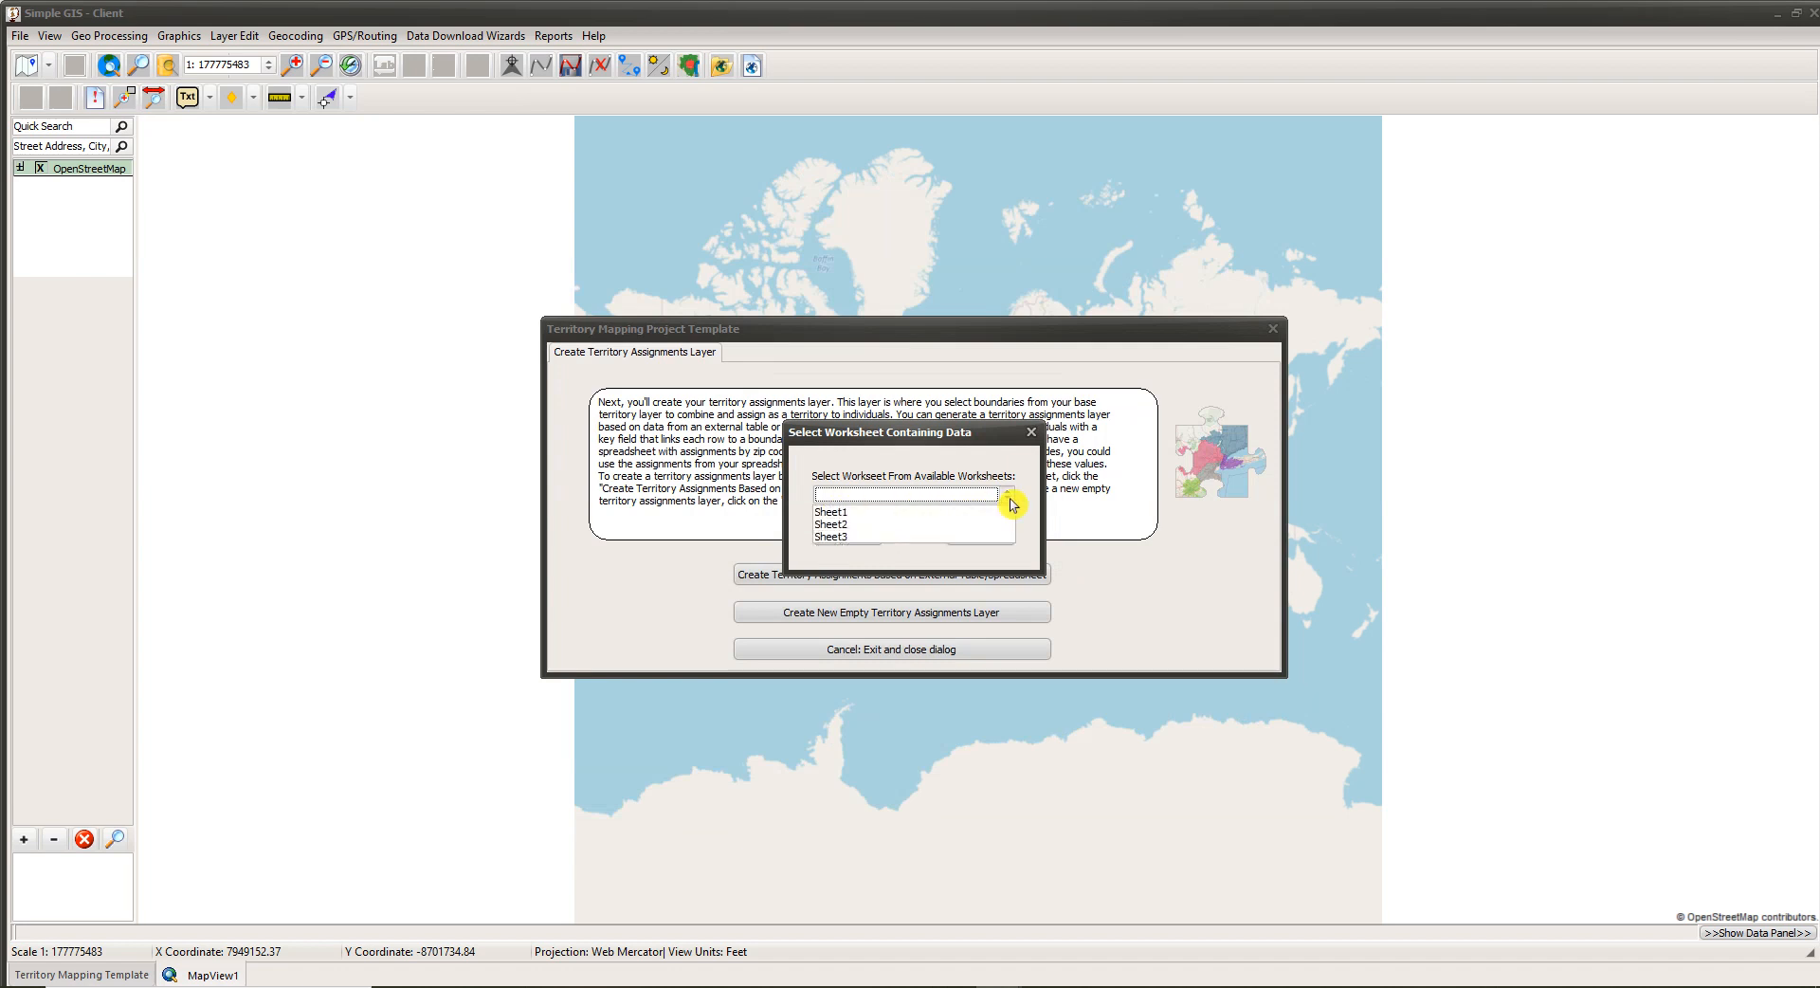
pyautogui.click(863, 512)
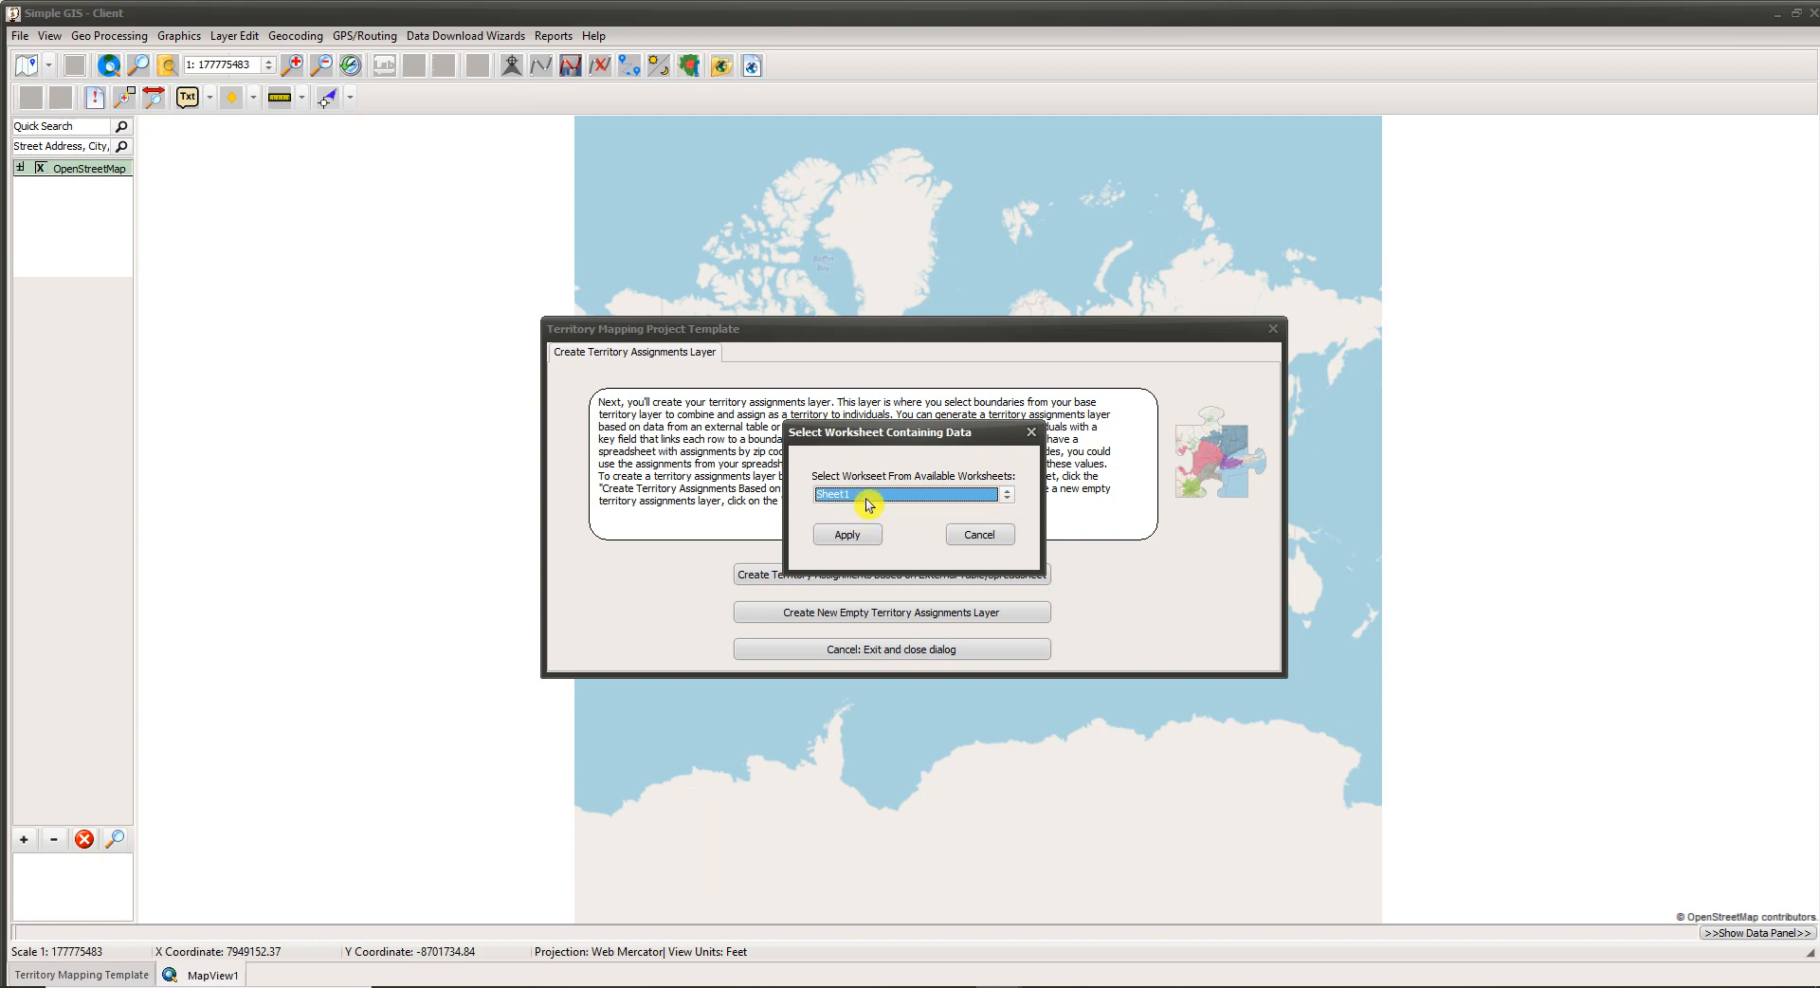
pyautogui.click(867, 532)
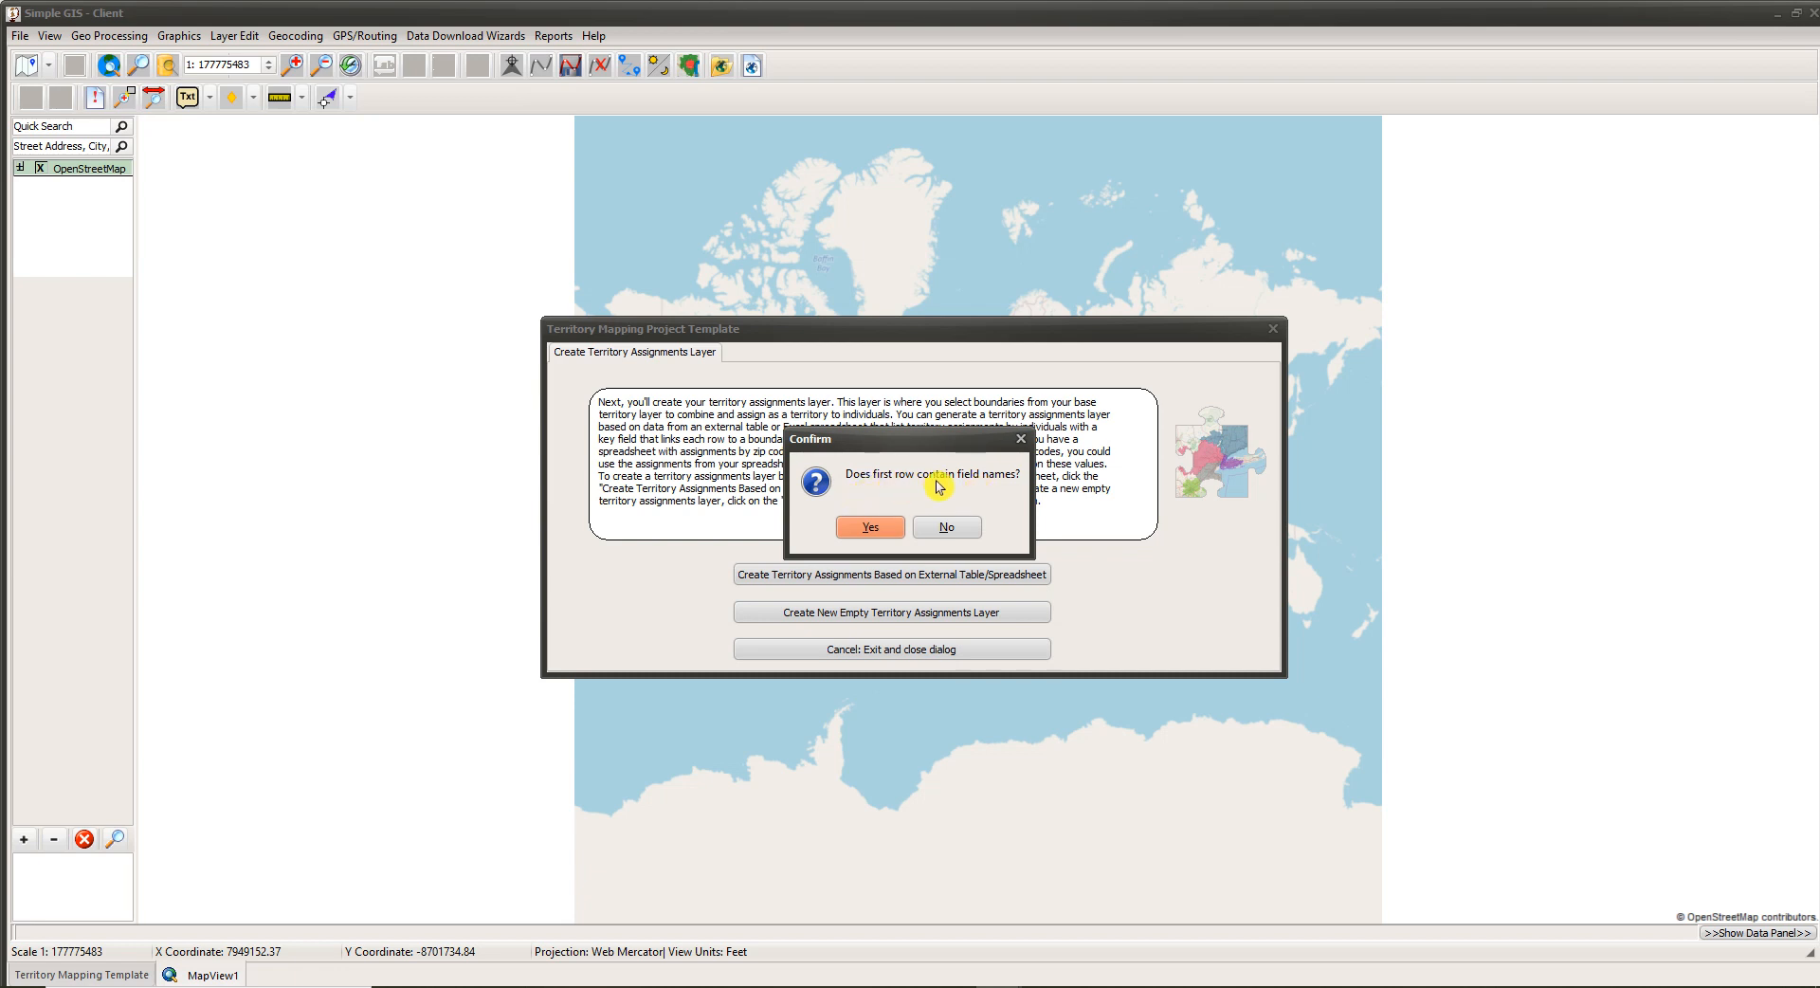
pyautogui.click(870, 527)
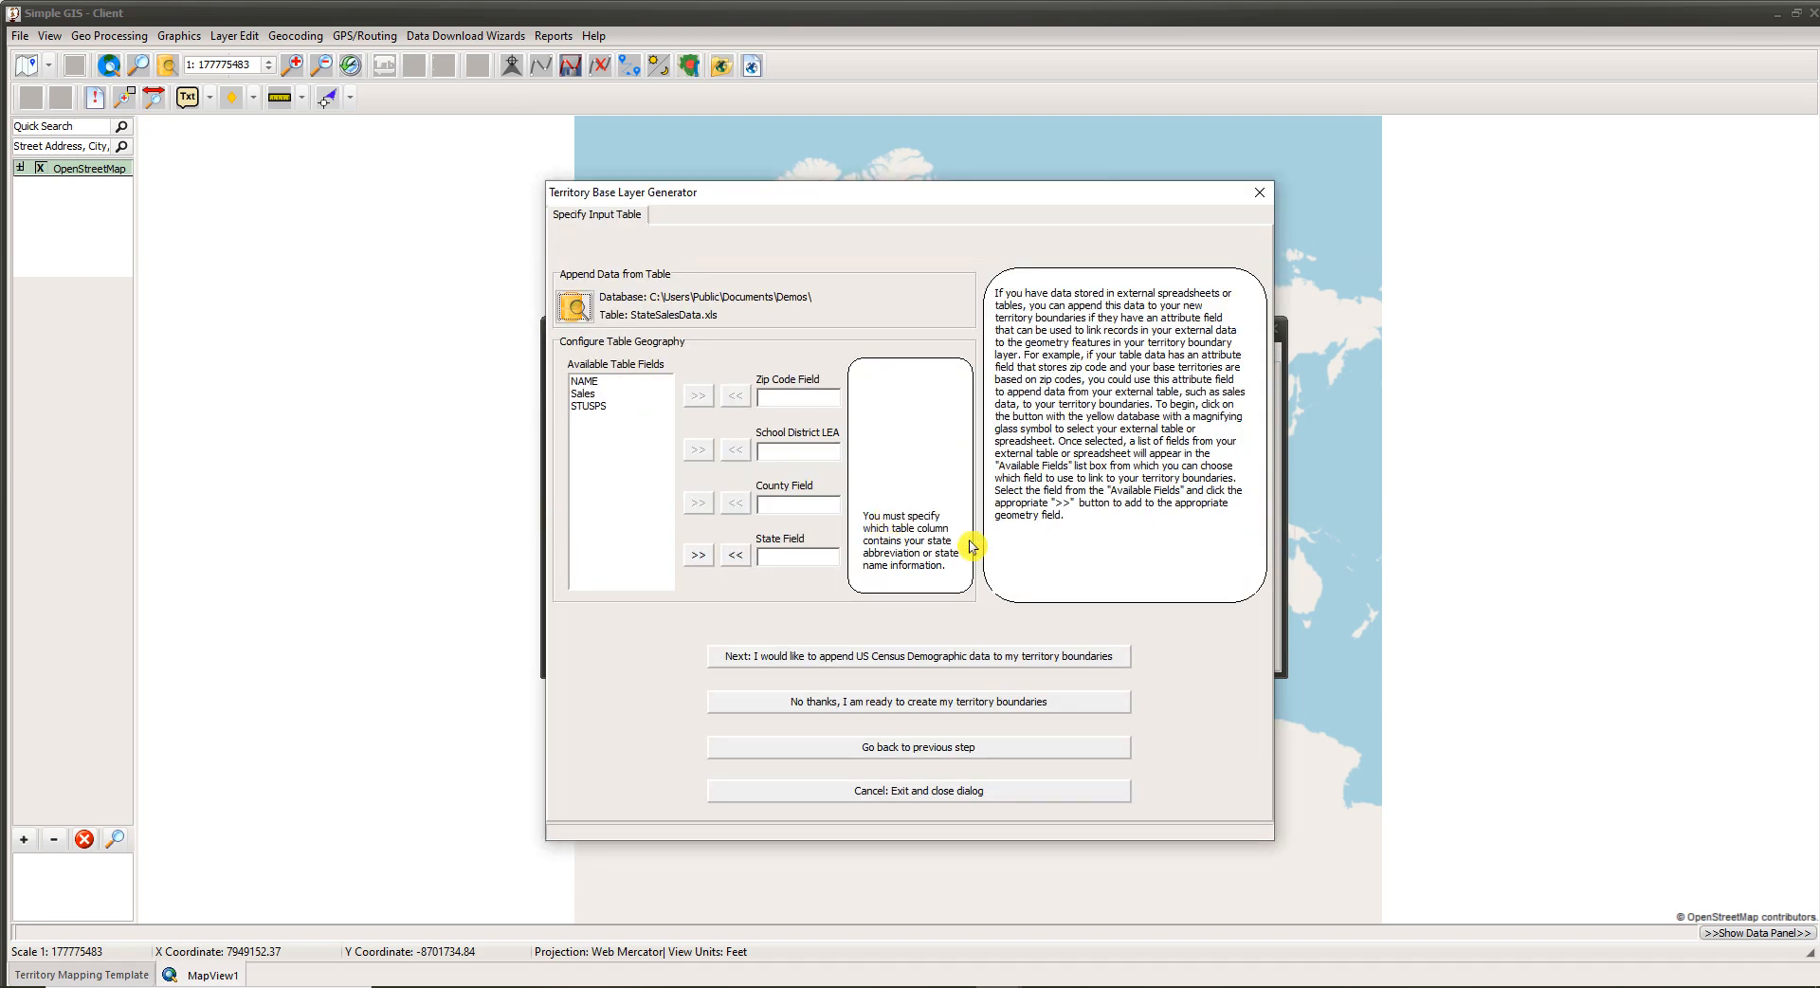
# Step: Switch to StateSalesData.xls in Excel and examine the STUSPS, NAME and Sales columns on Sheet1
pyautogui.moveTo(953, 986)
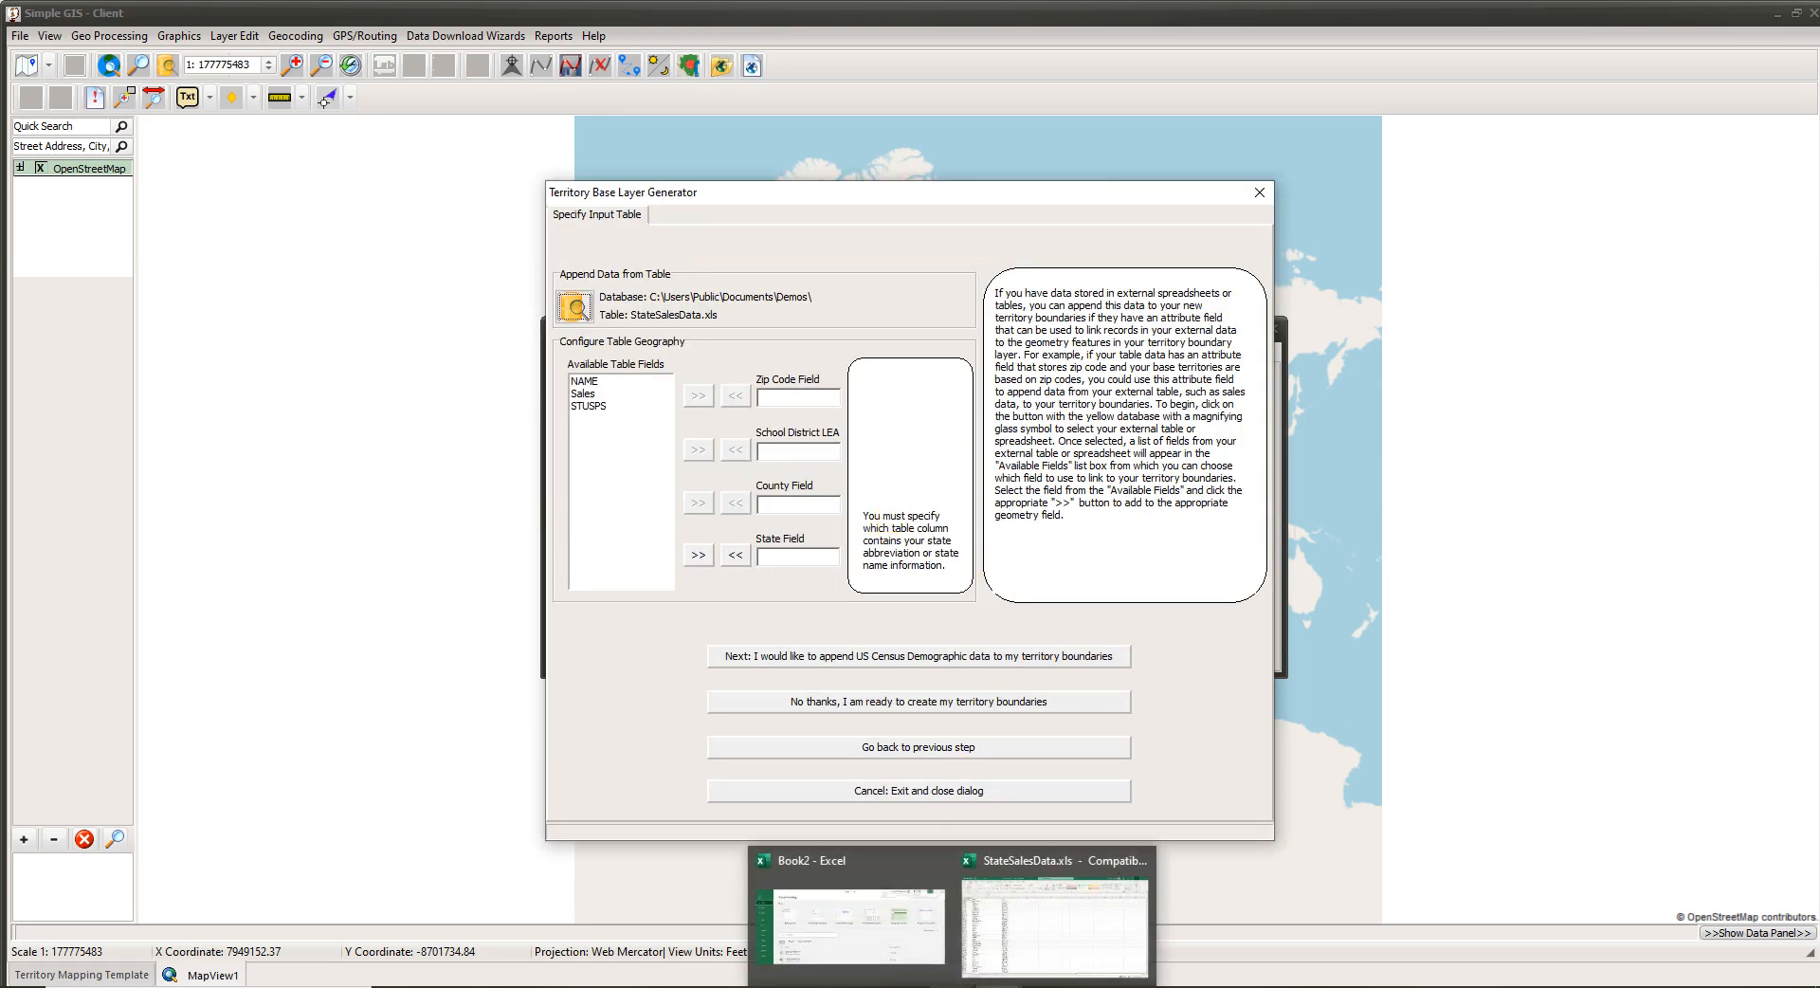
pyautogui.click(1027, 959)
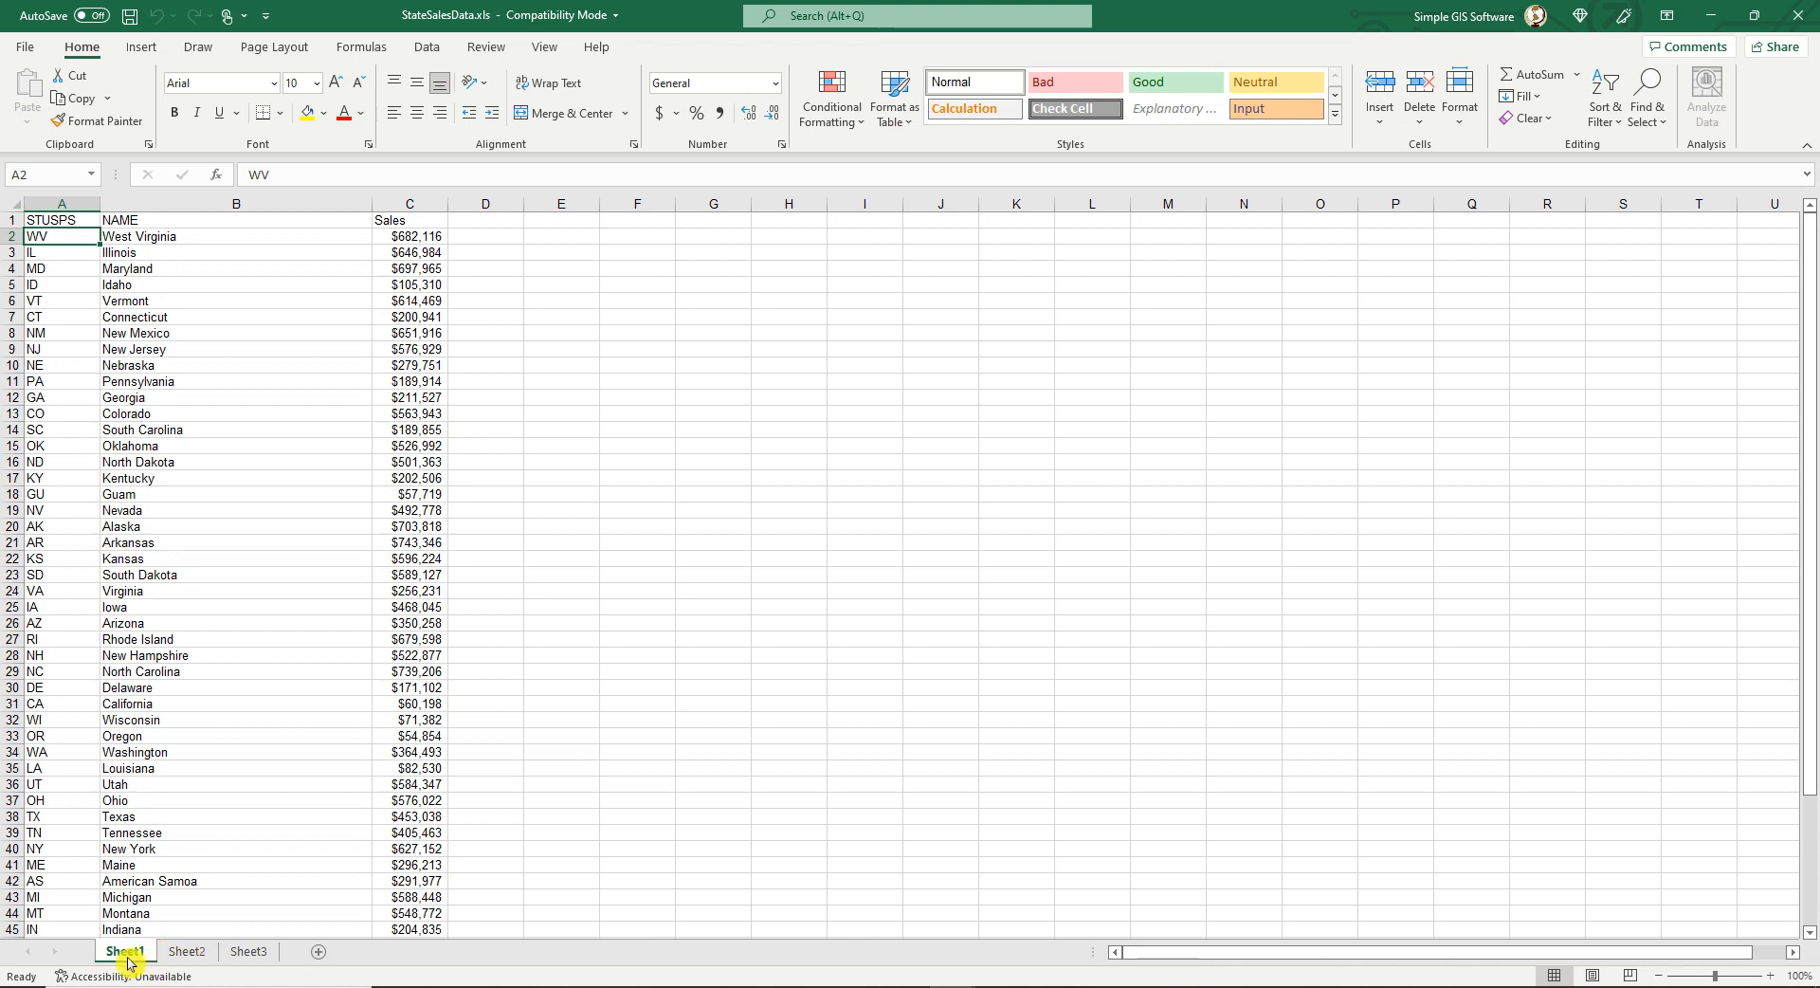
pyautogui.click(65, 220)
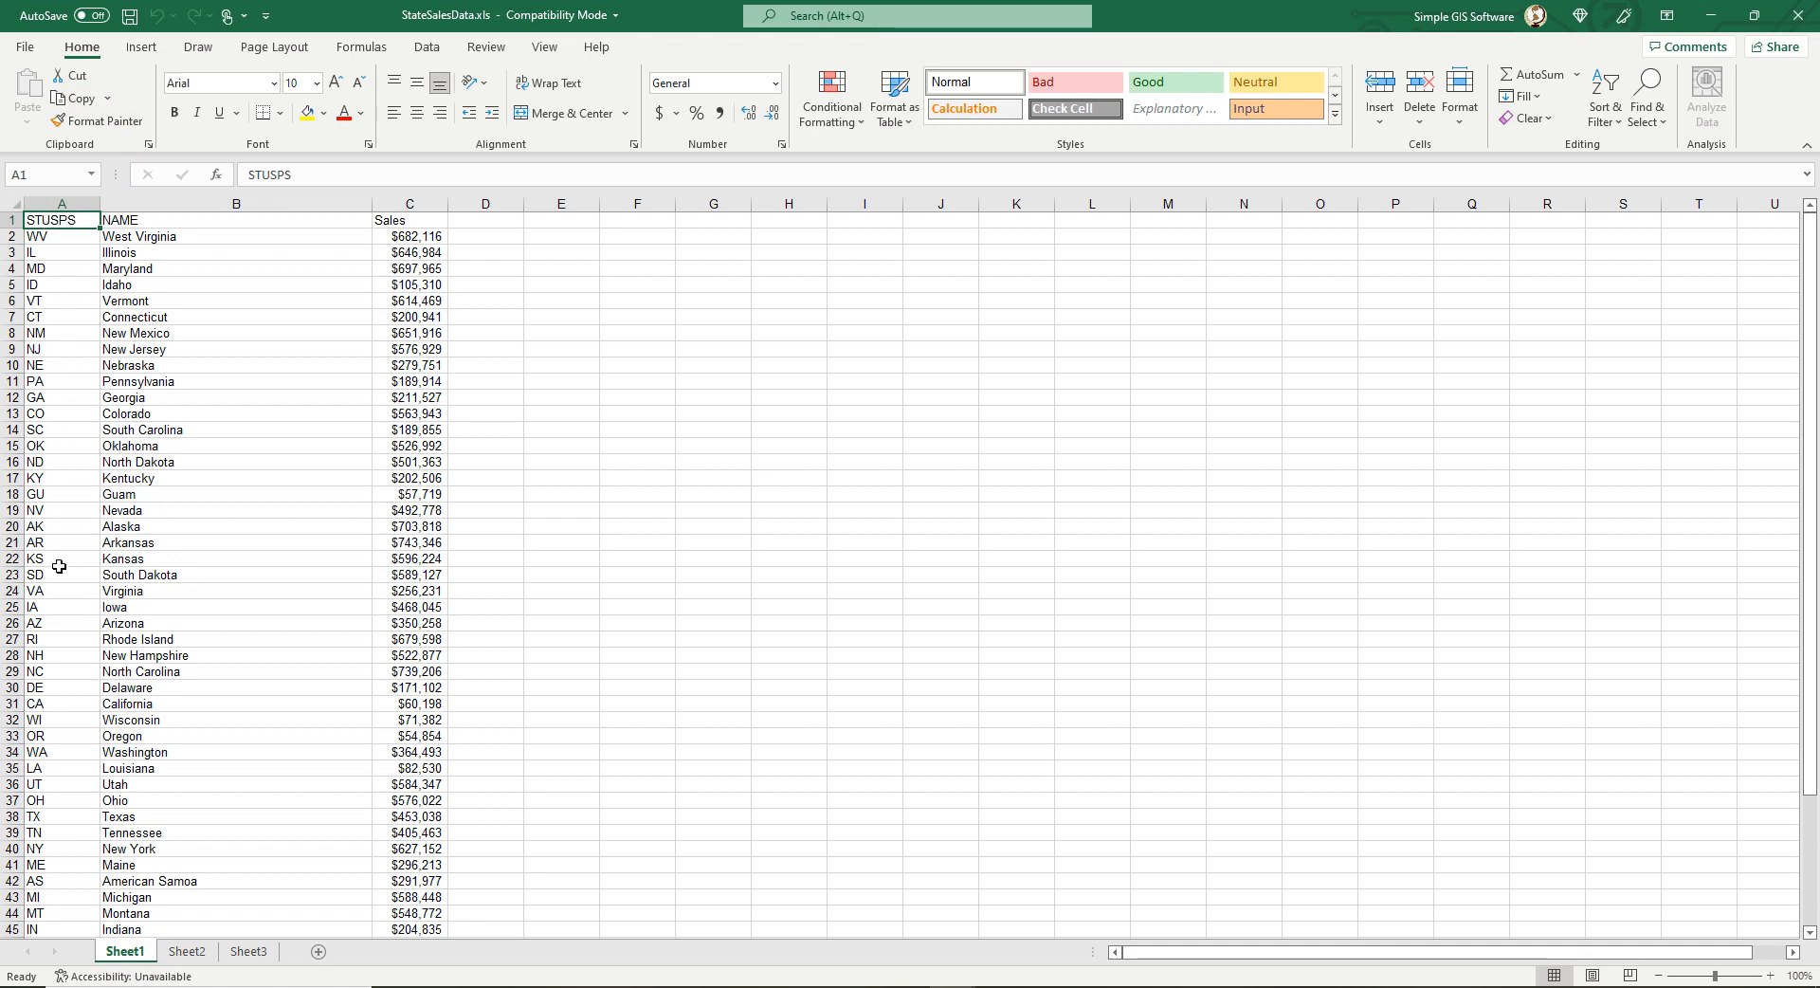
pyautogui.click(192, 224)
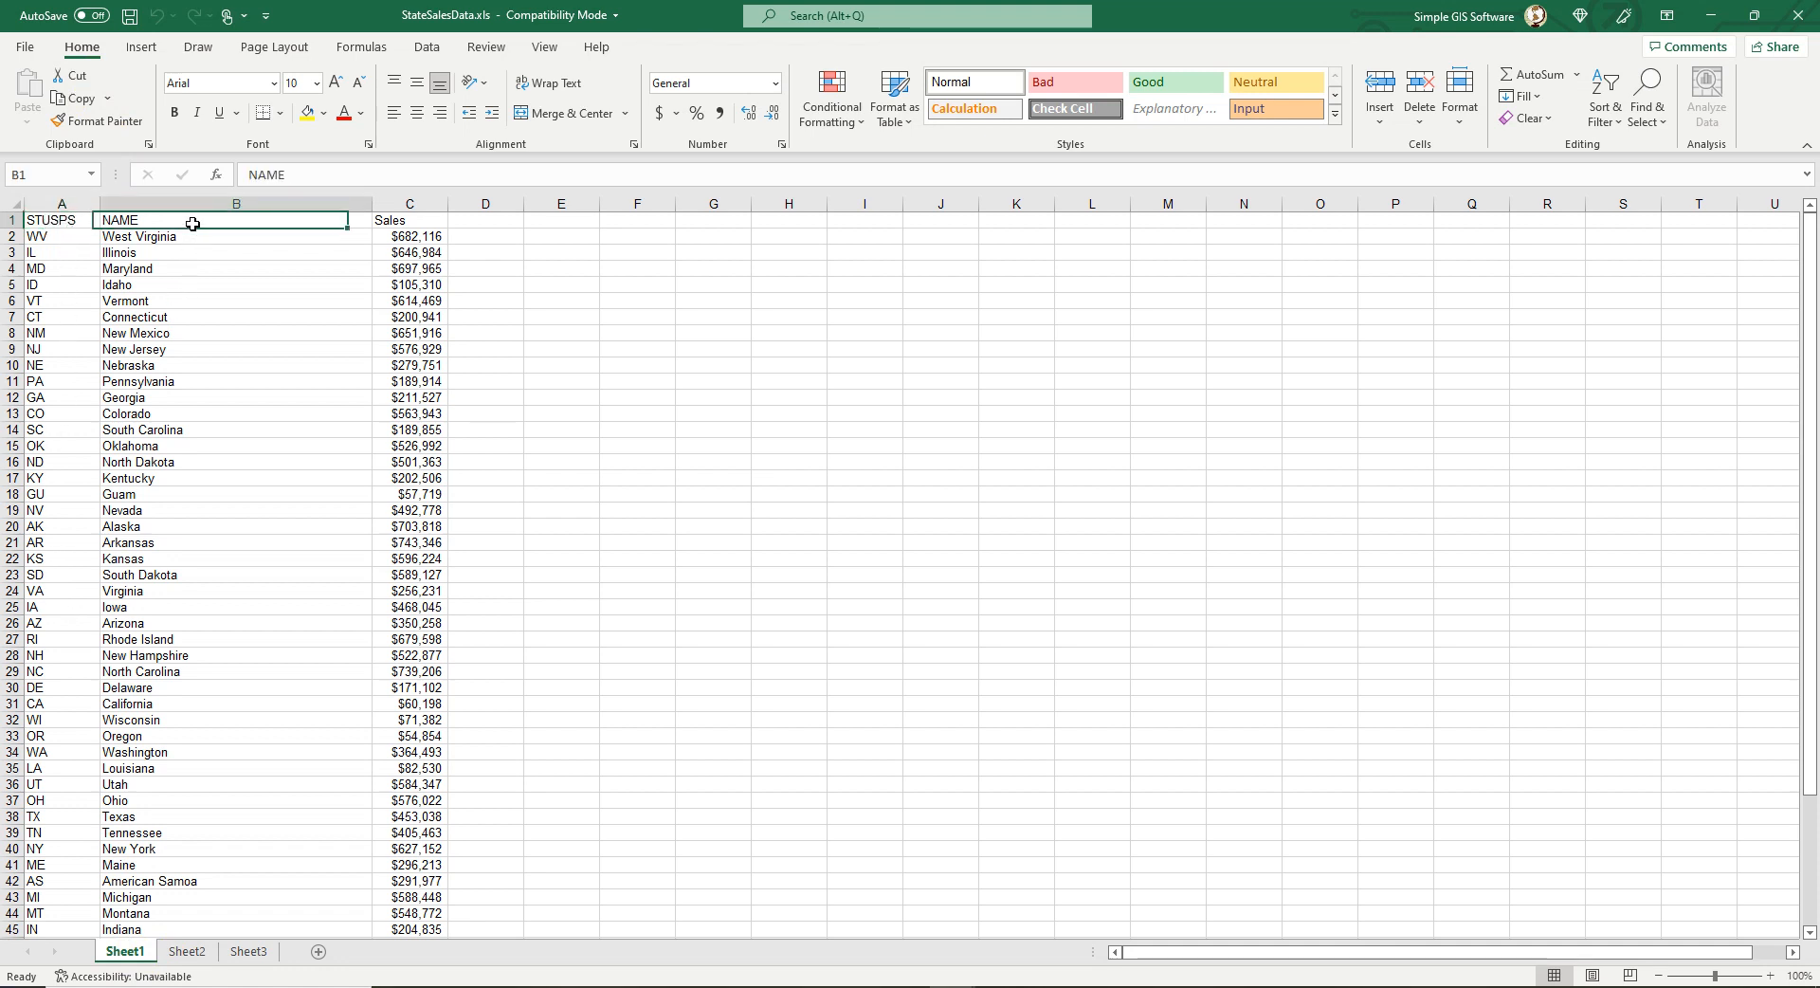
pyautogui.click(189, 637)
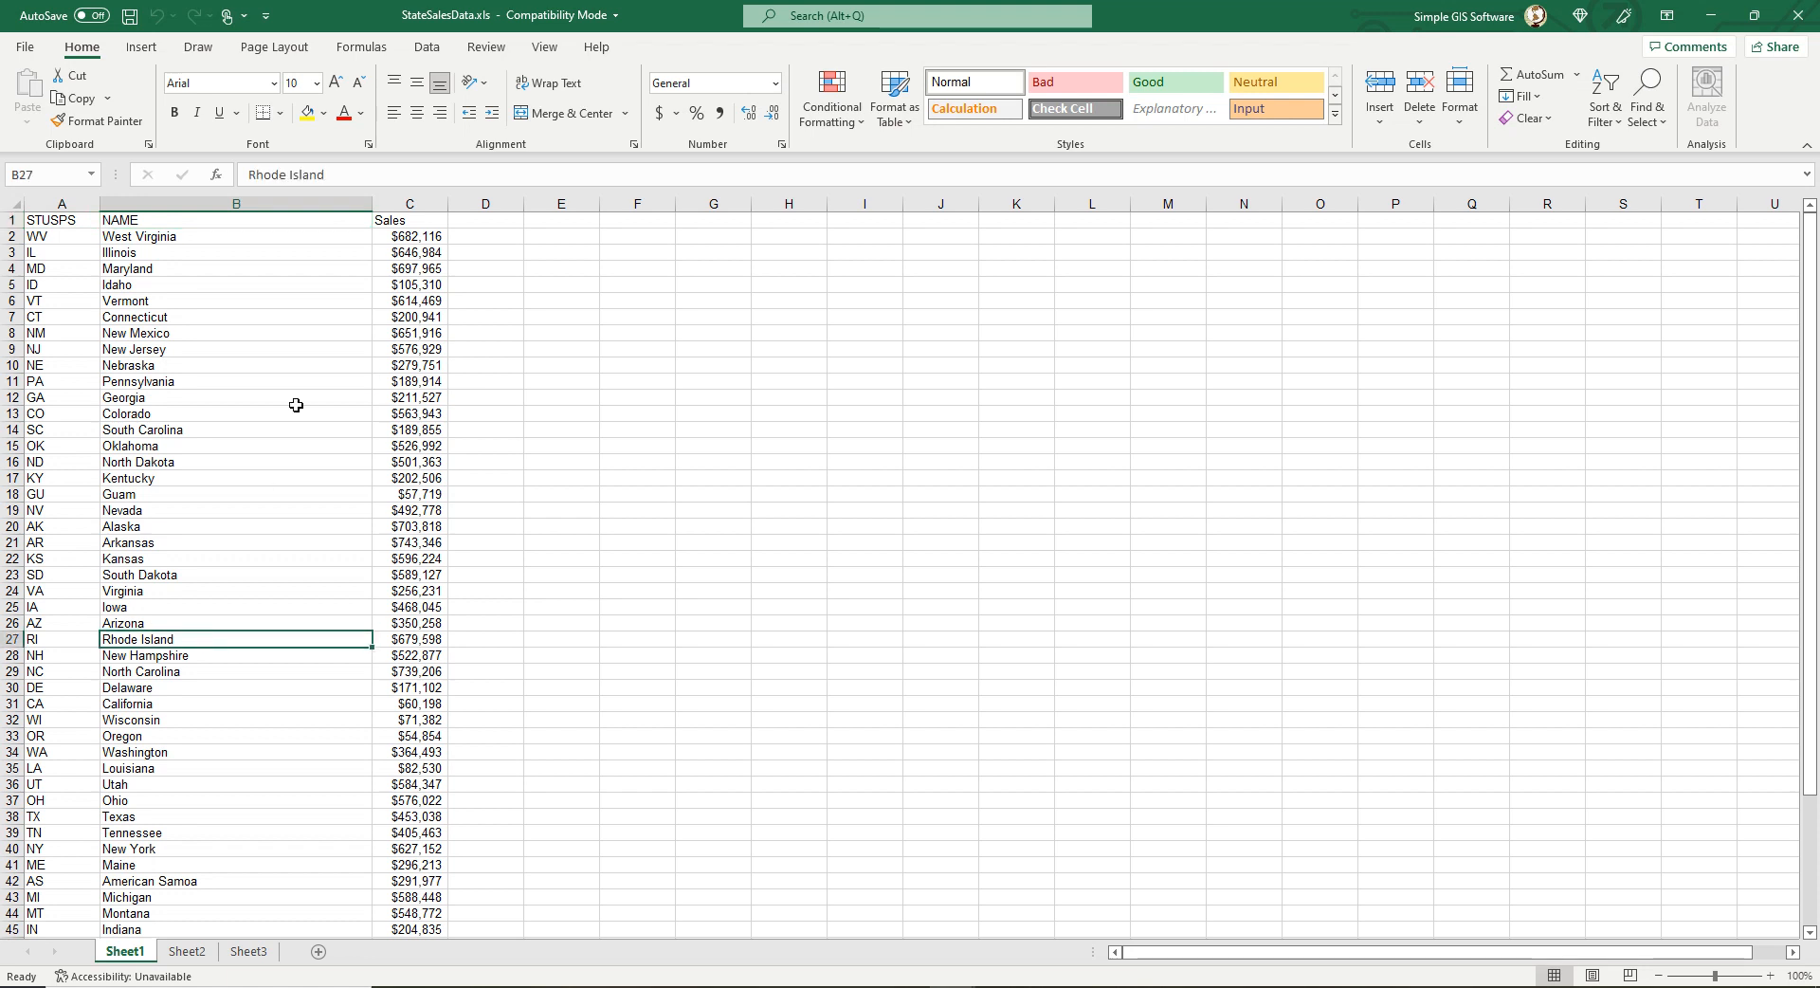
pyautogui.click(407, 221)
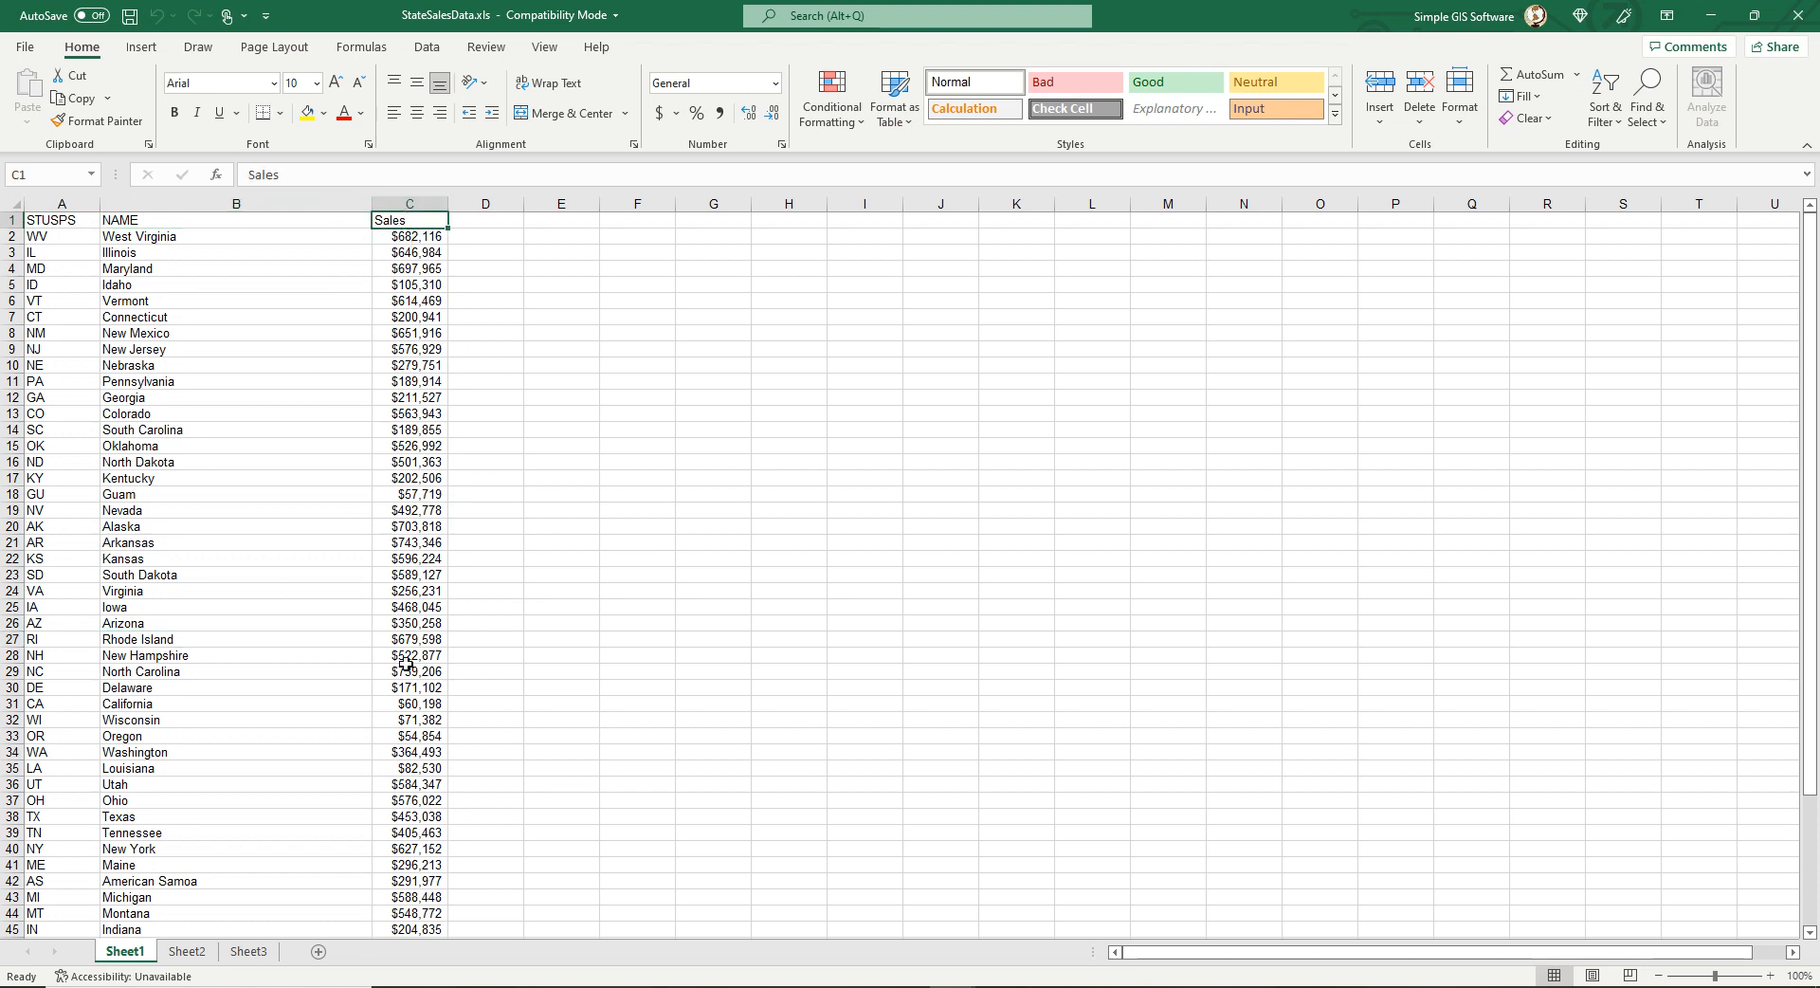
# Step: Examine the state abbreviations in the STUSPS column and the West Virginia record on Sheet1
pyautogui.click(239, 396)
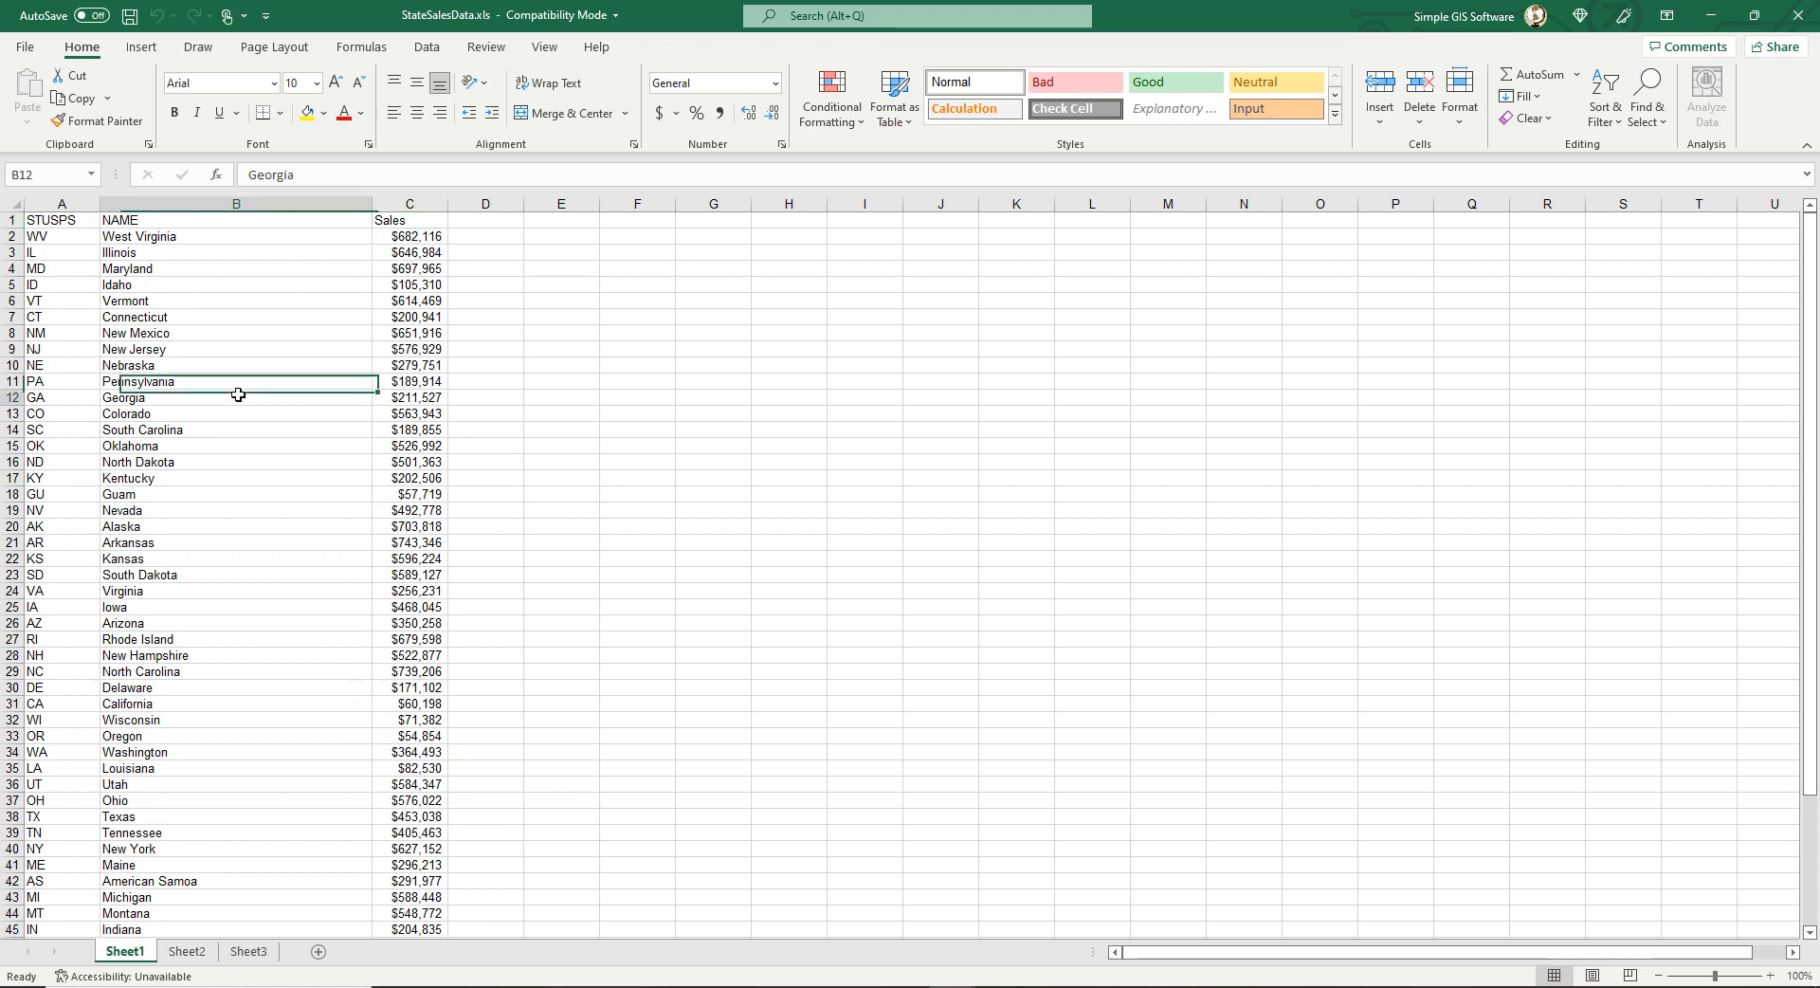
pyautogui.click(72, 240)
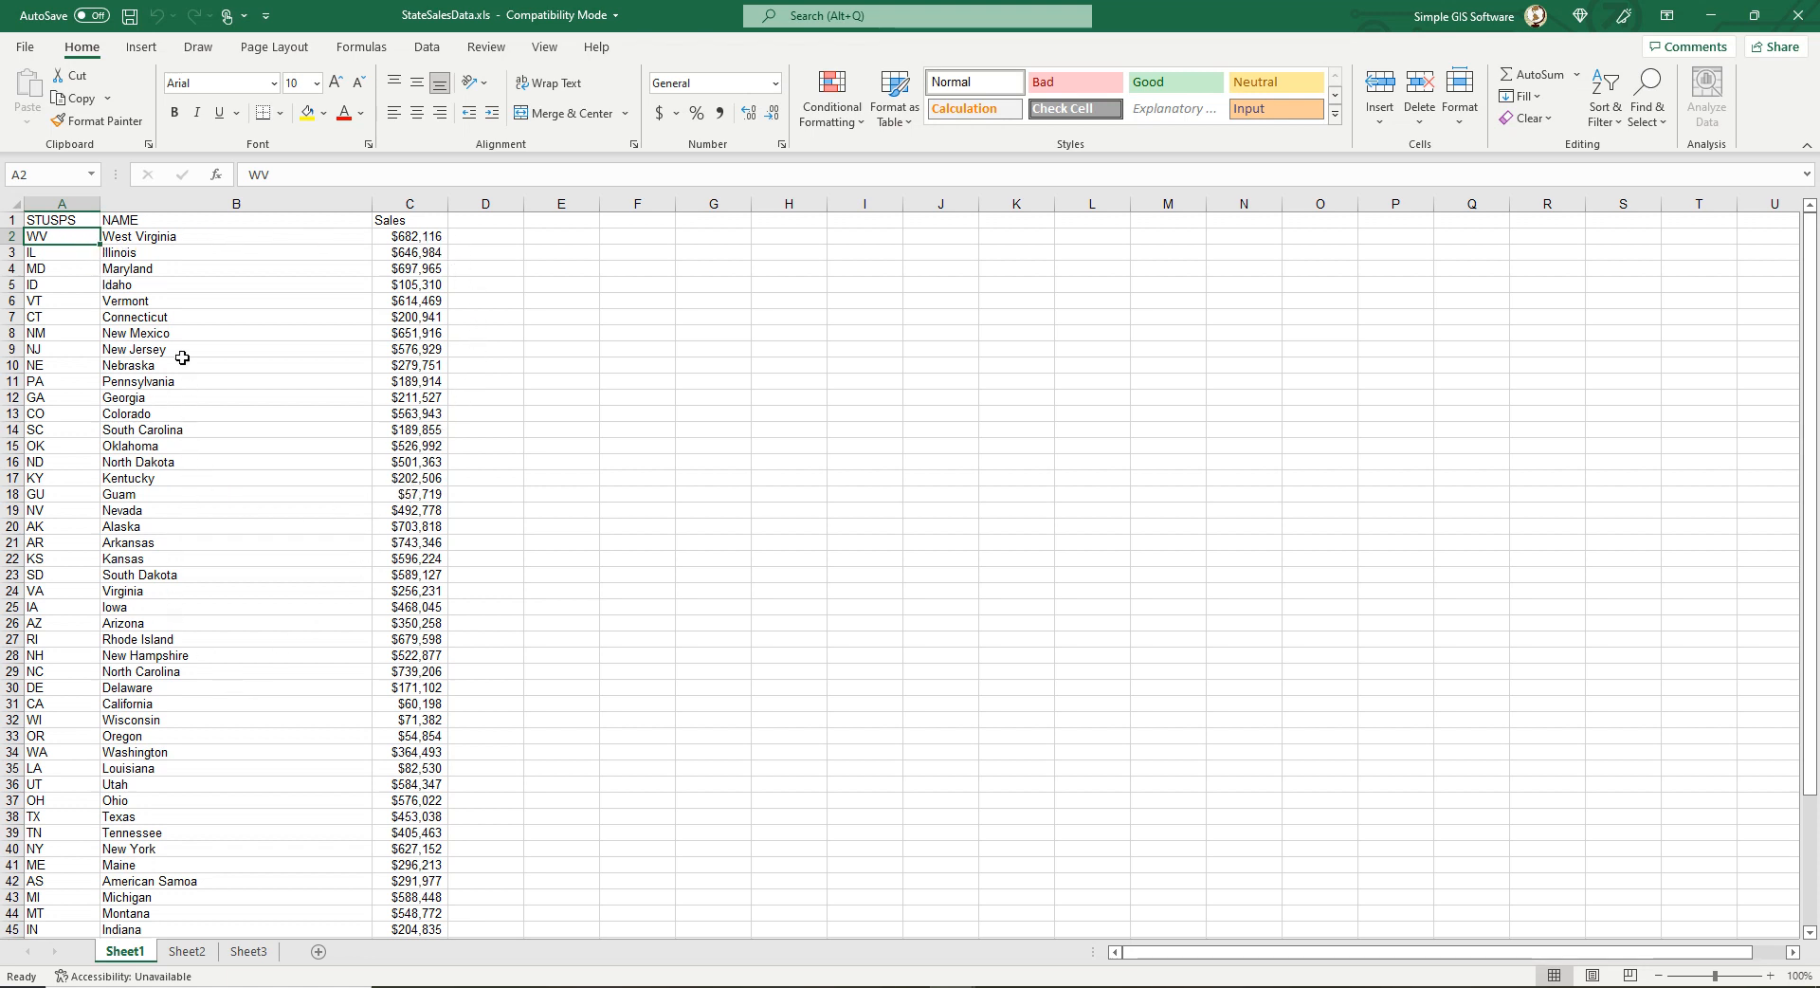
pyautogui.click(49, 254)
pyautogui.click(40, 334)
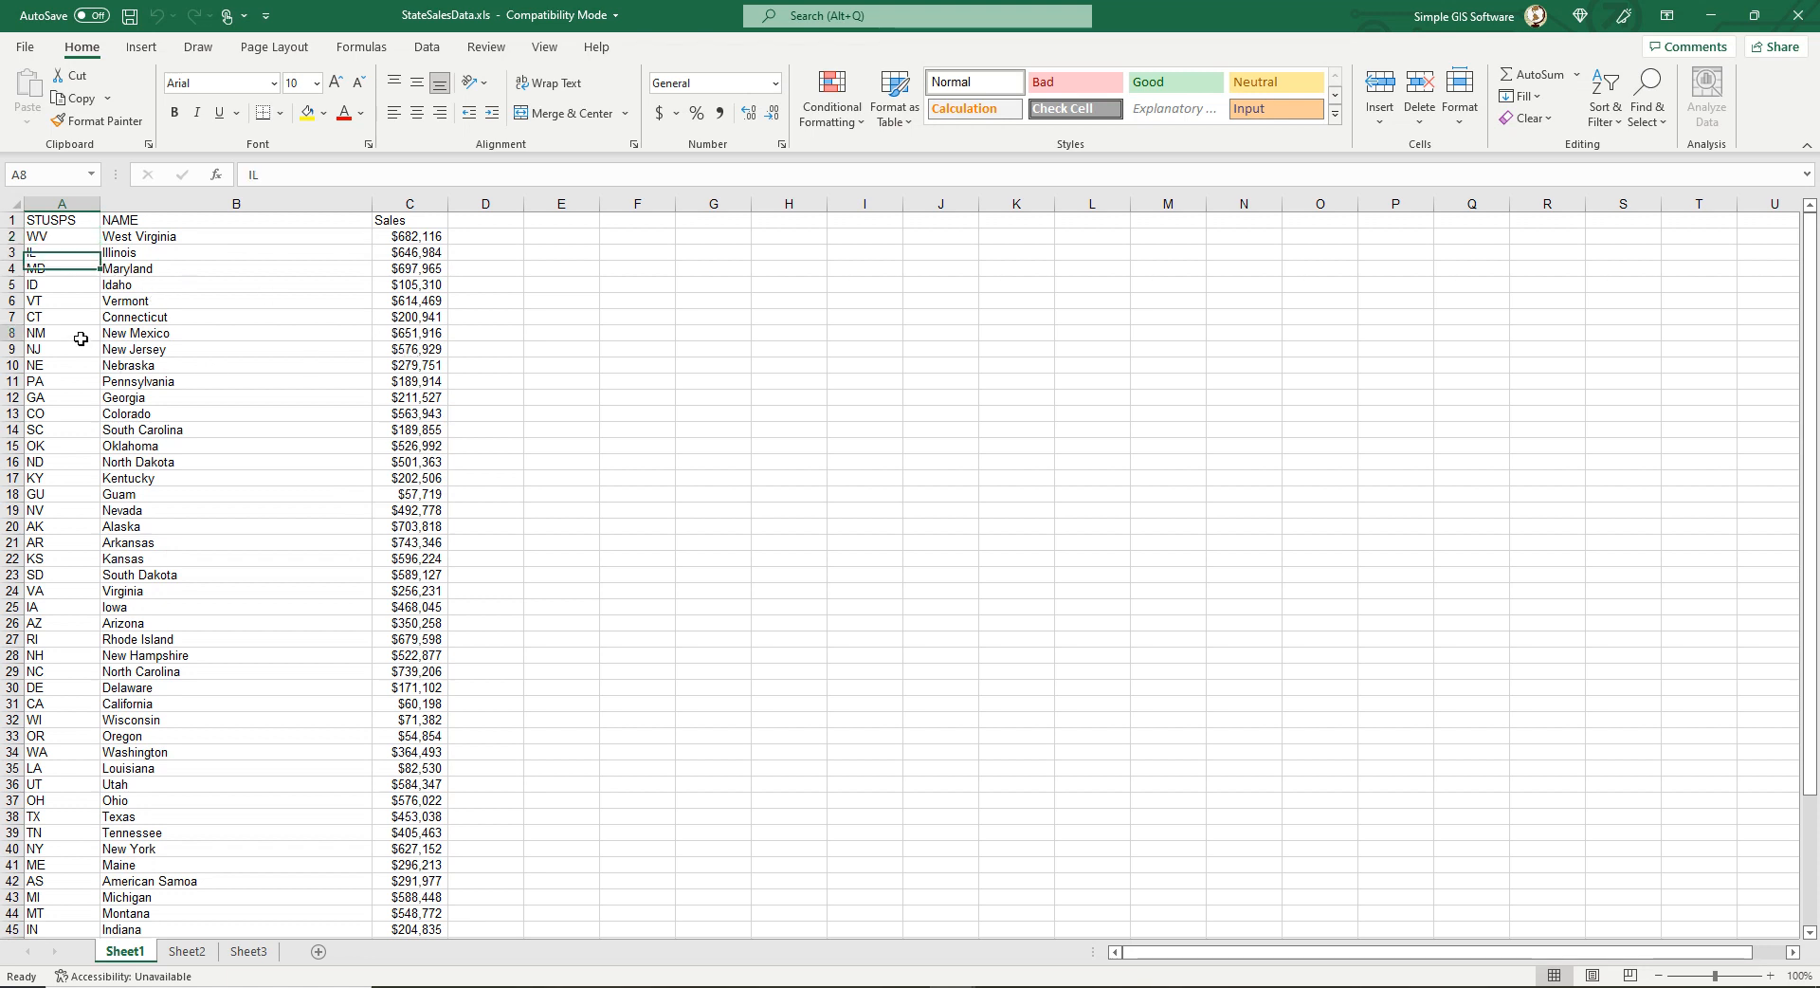
pyautogui.click(38, 221)
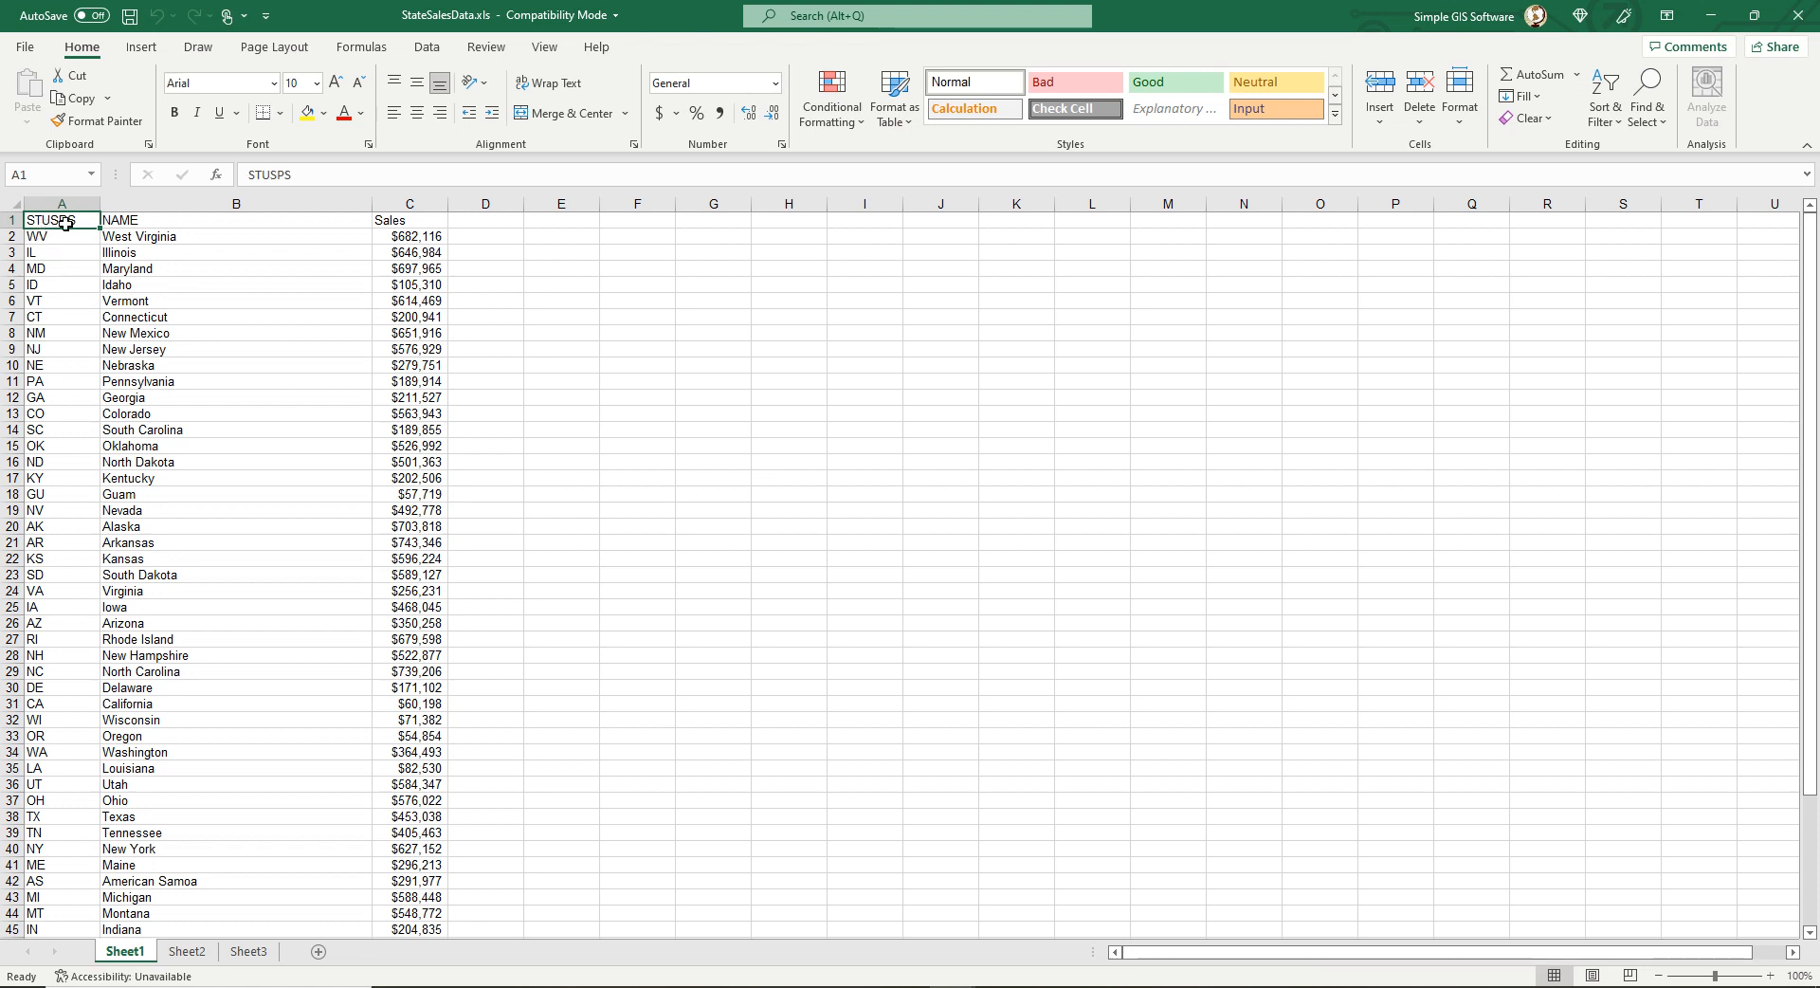
pyautogui.click(63, 250)
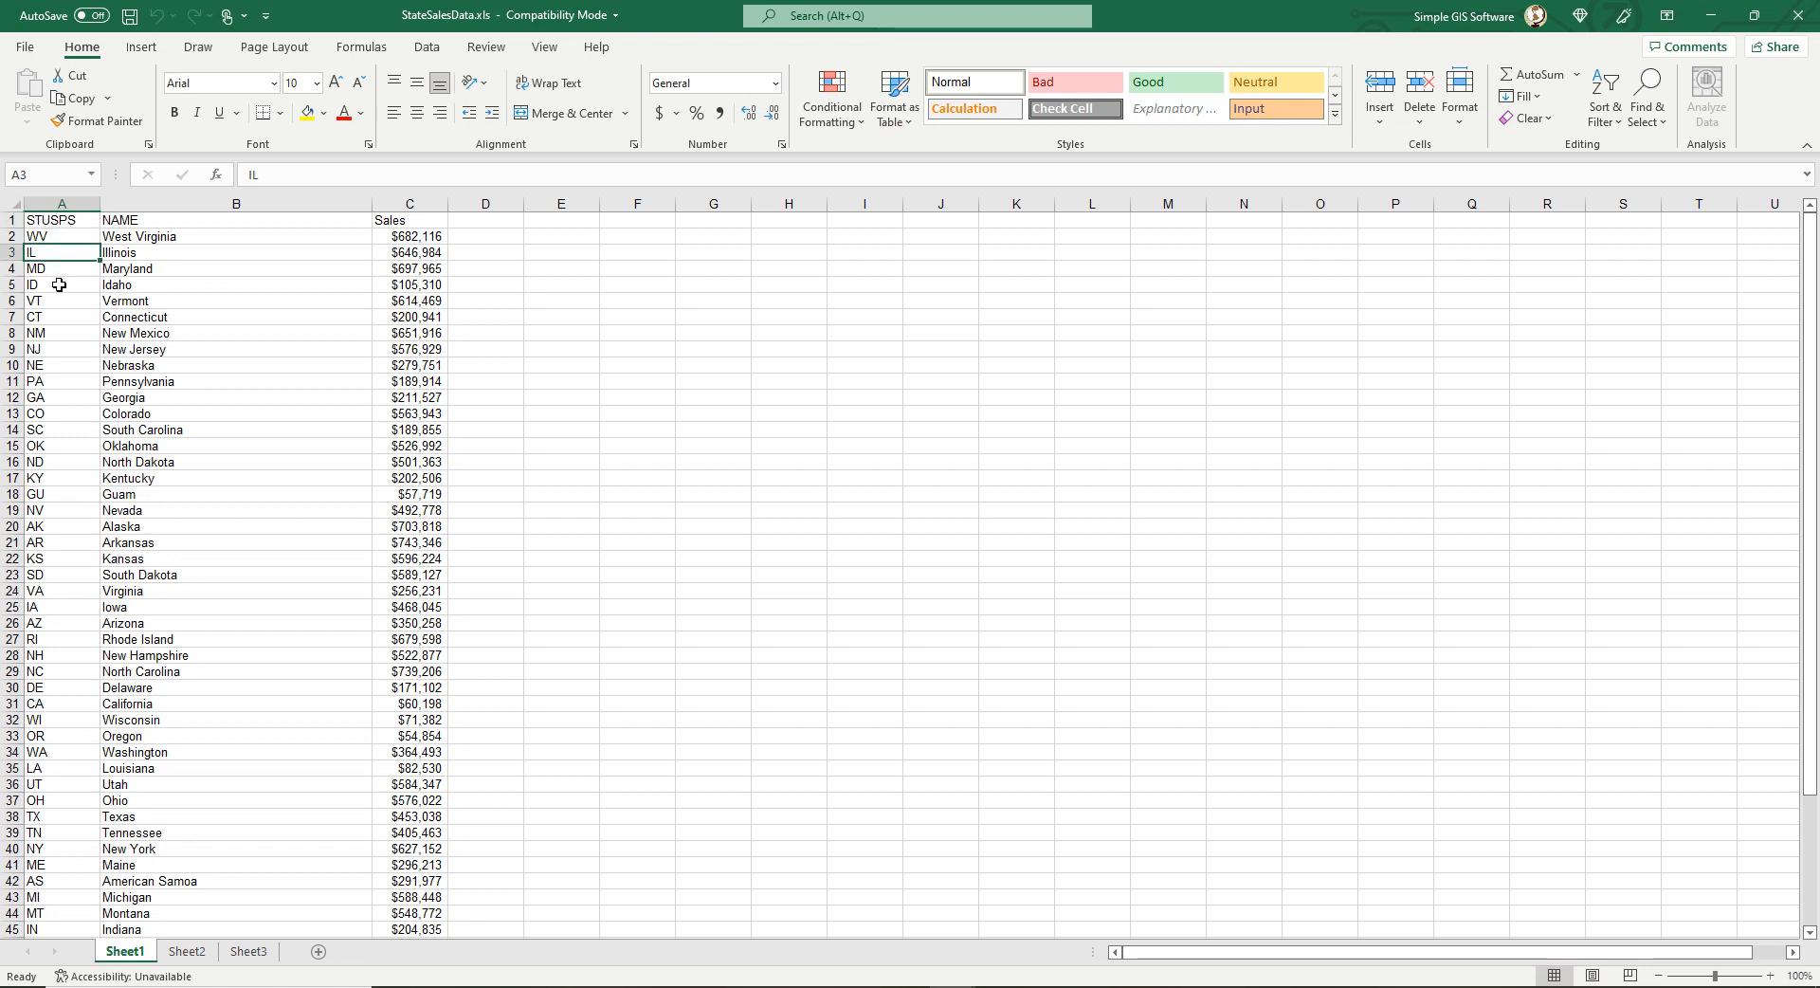
pyautogui.click(59, 285)
pyautogui.click(52, 462)
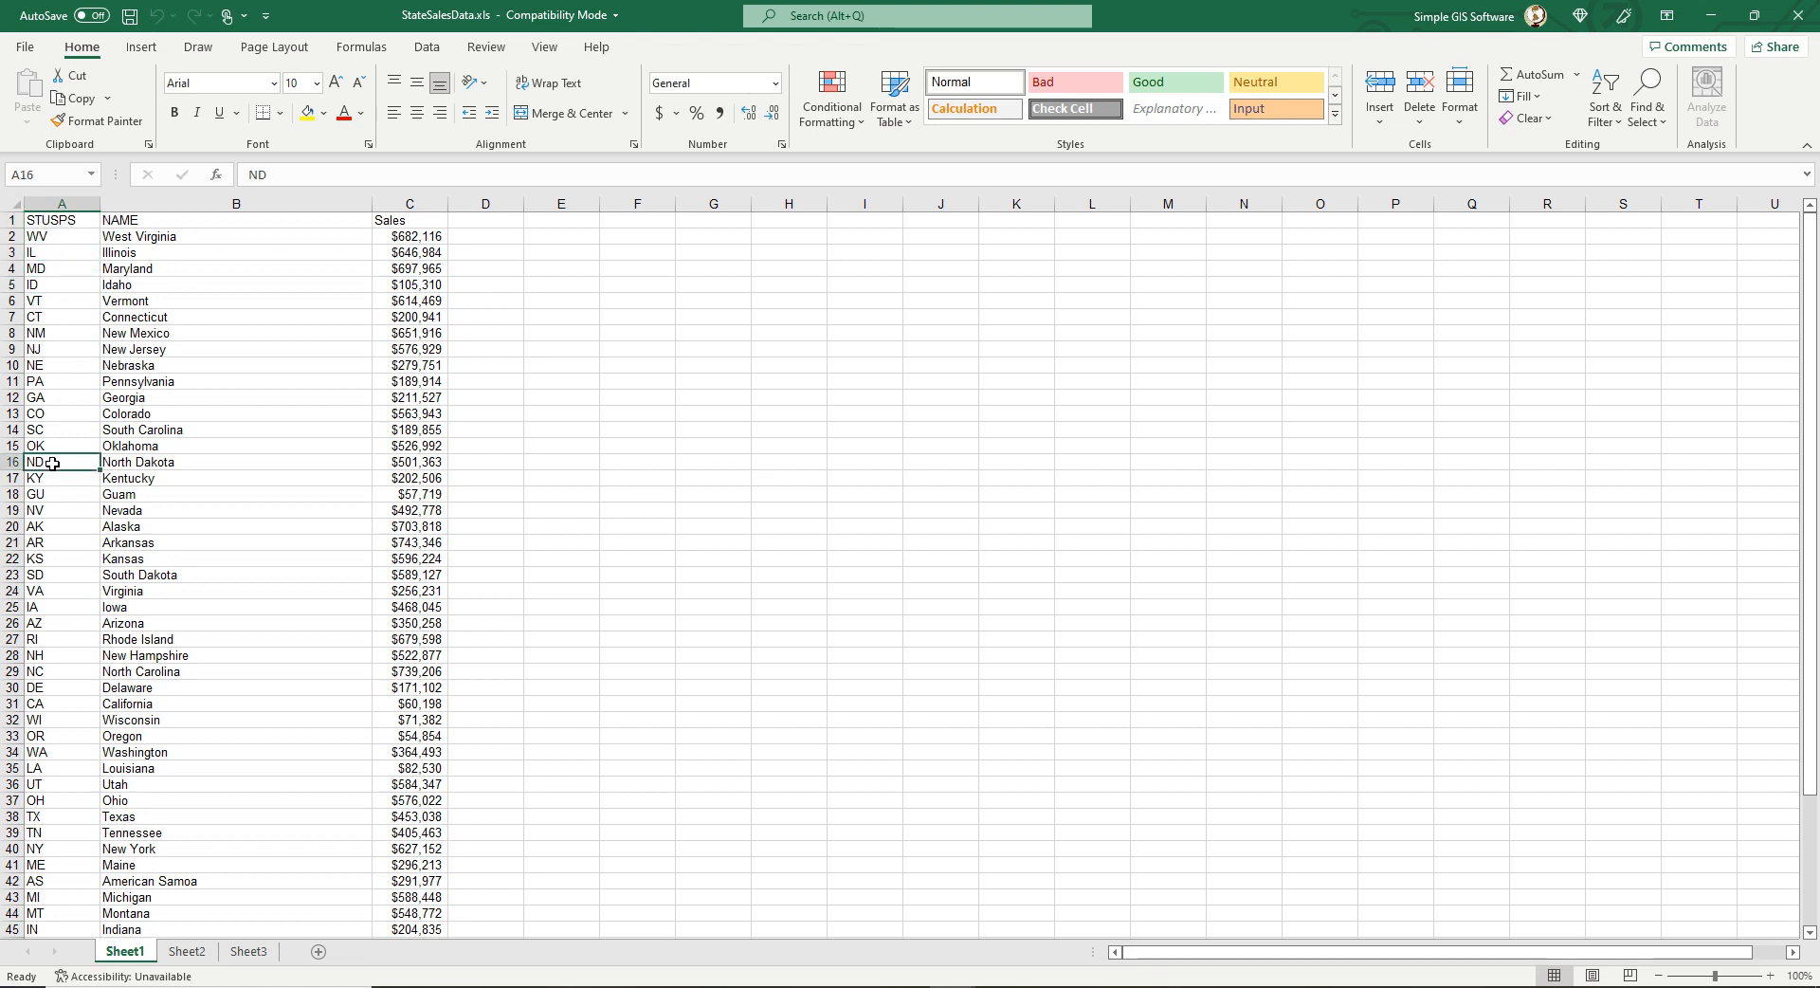
pyautogui.click(63, 240)
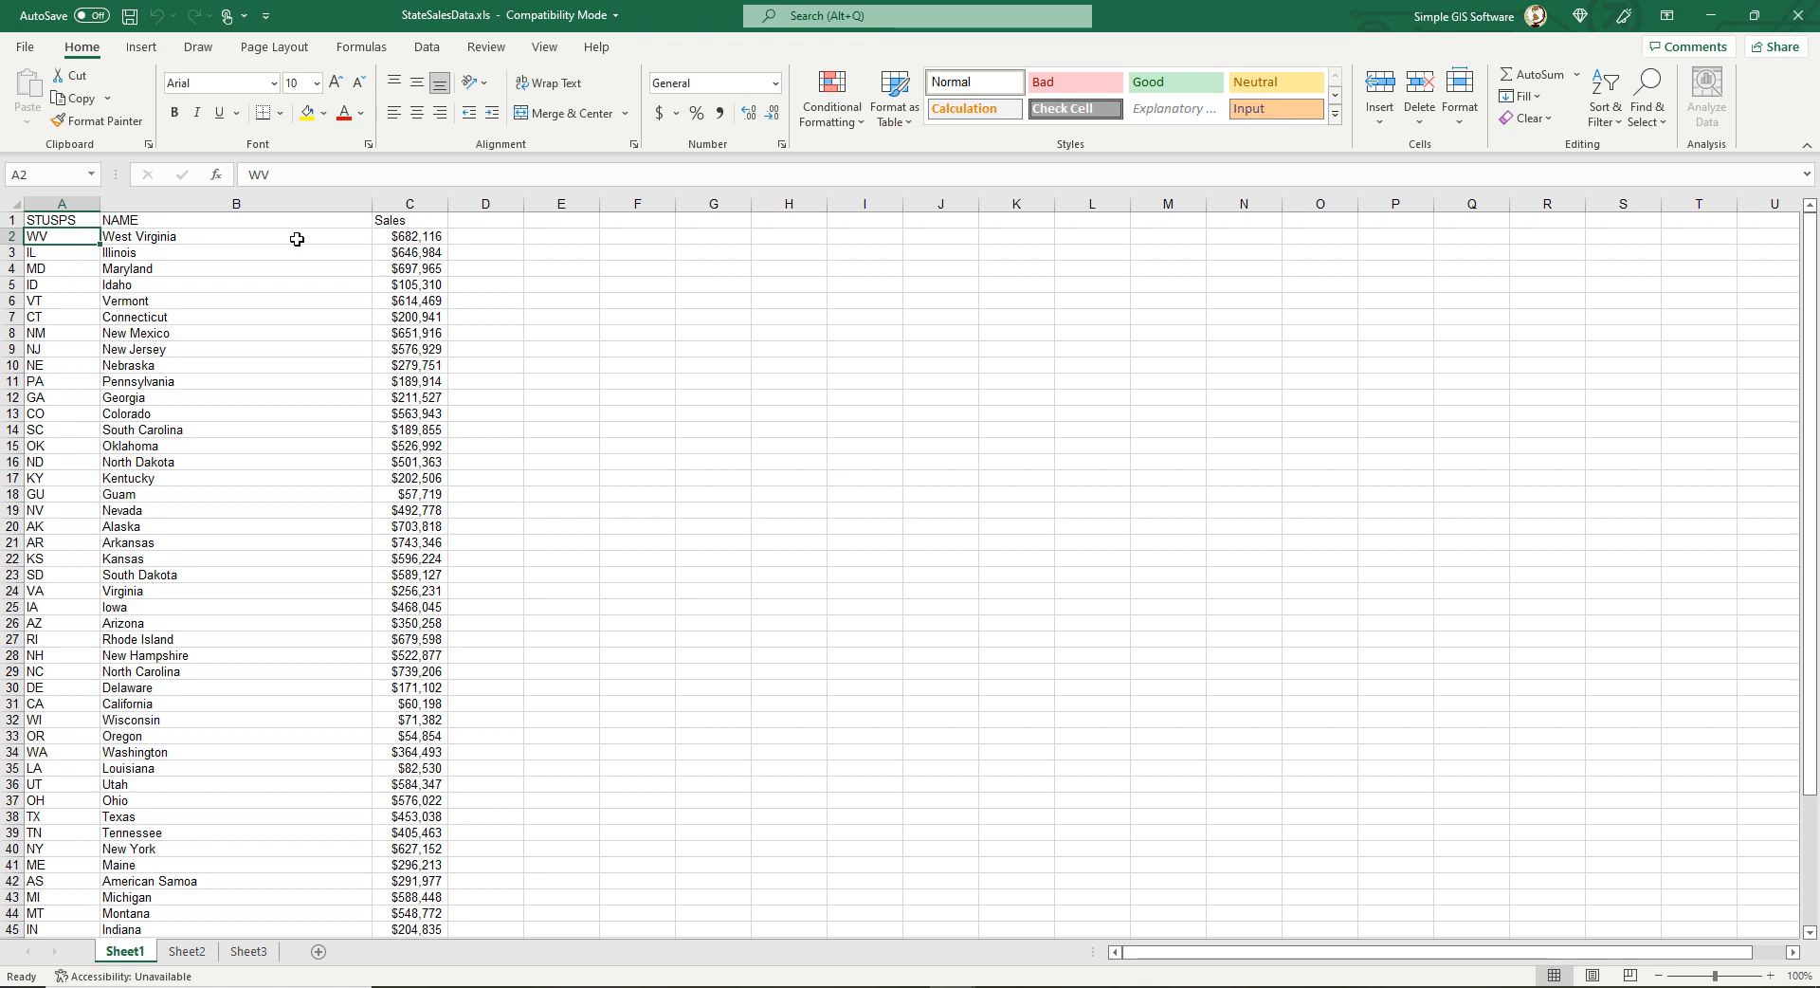
pyautogui.click(12, 236)
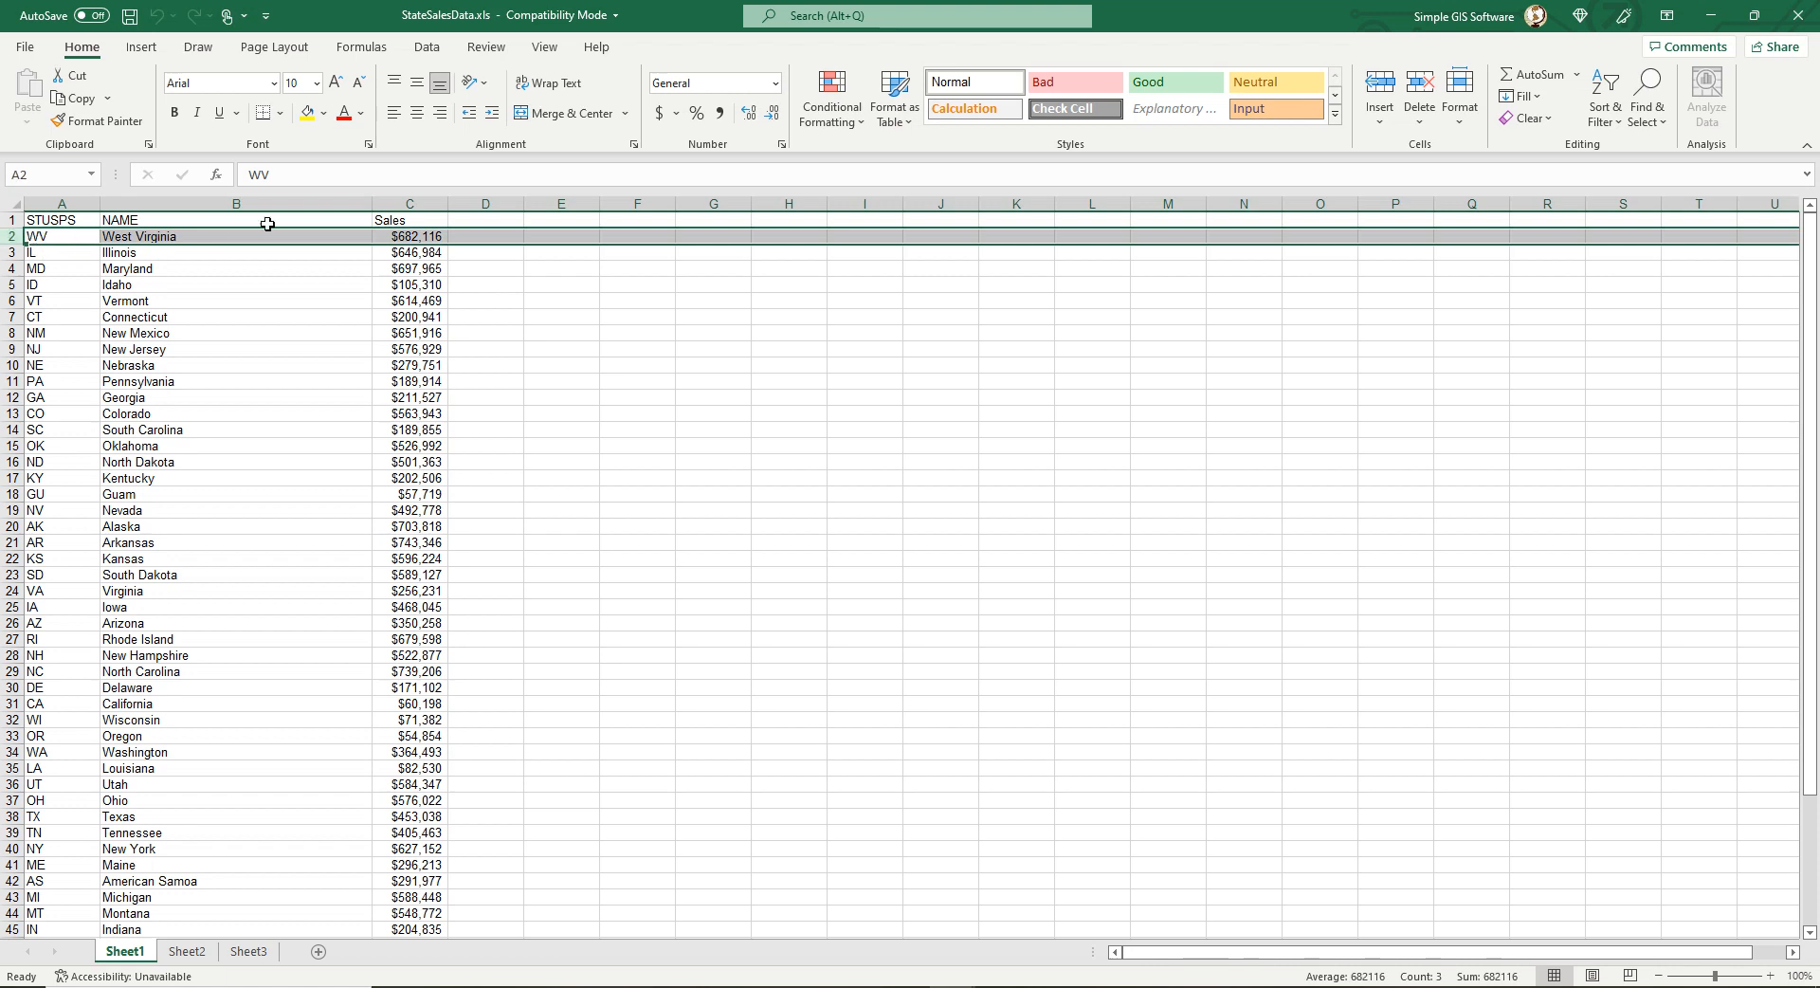
pyautogui.click(55, 237)
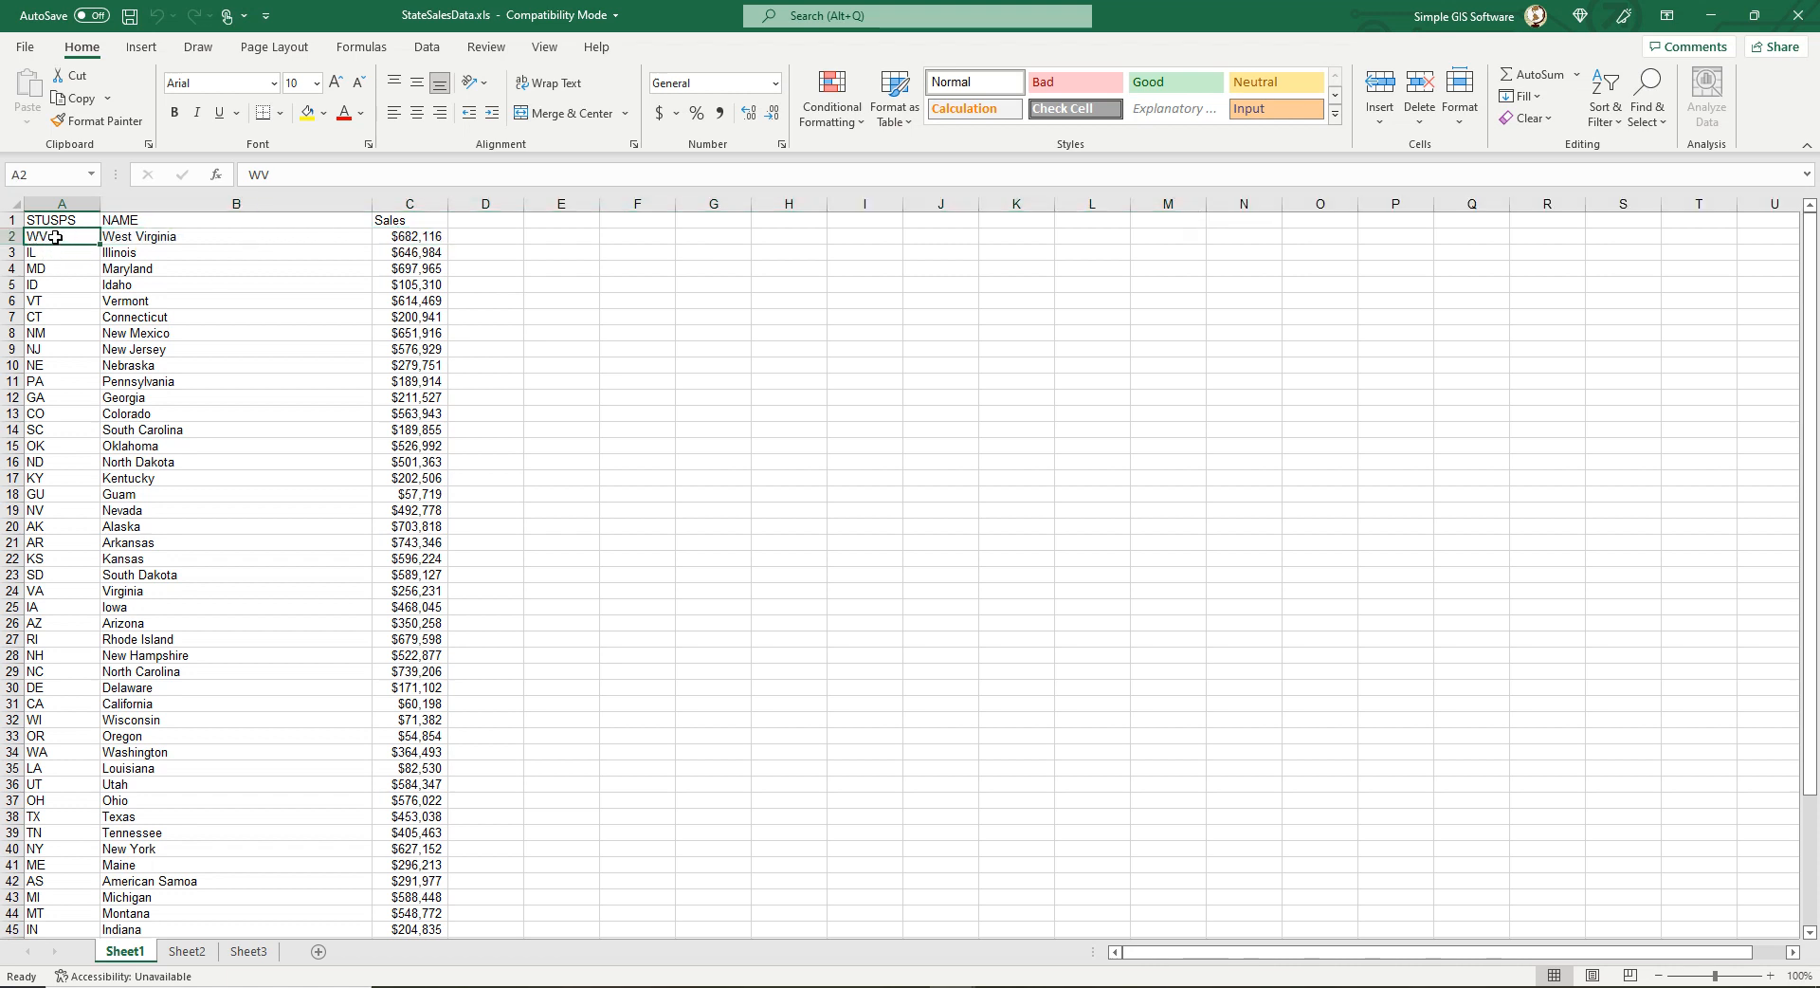
pyautogui.click(54, 290)
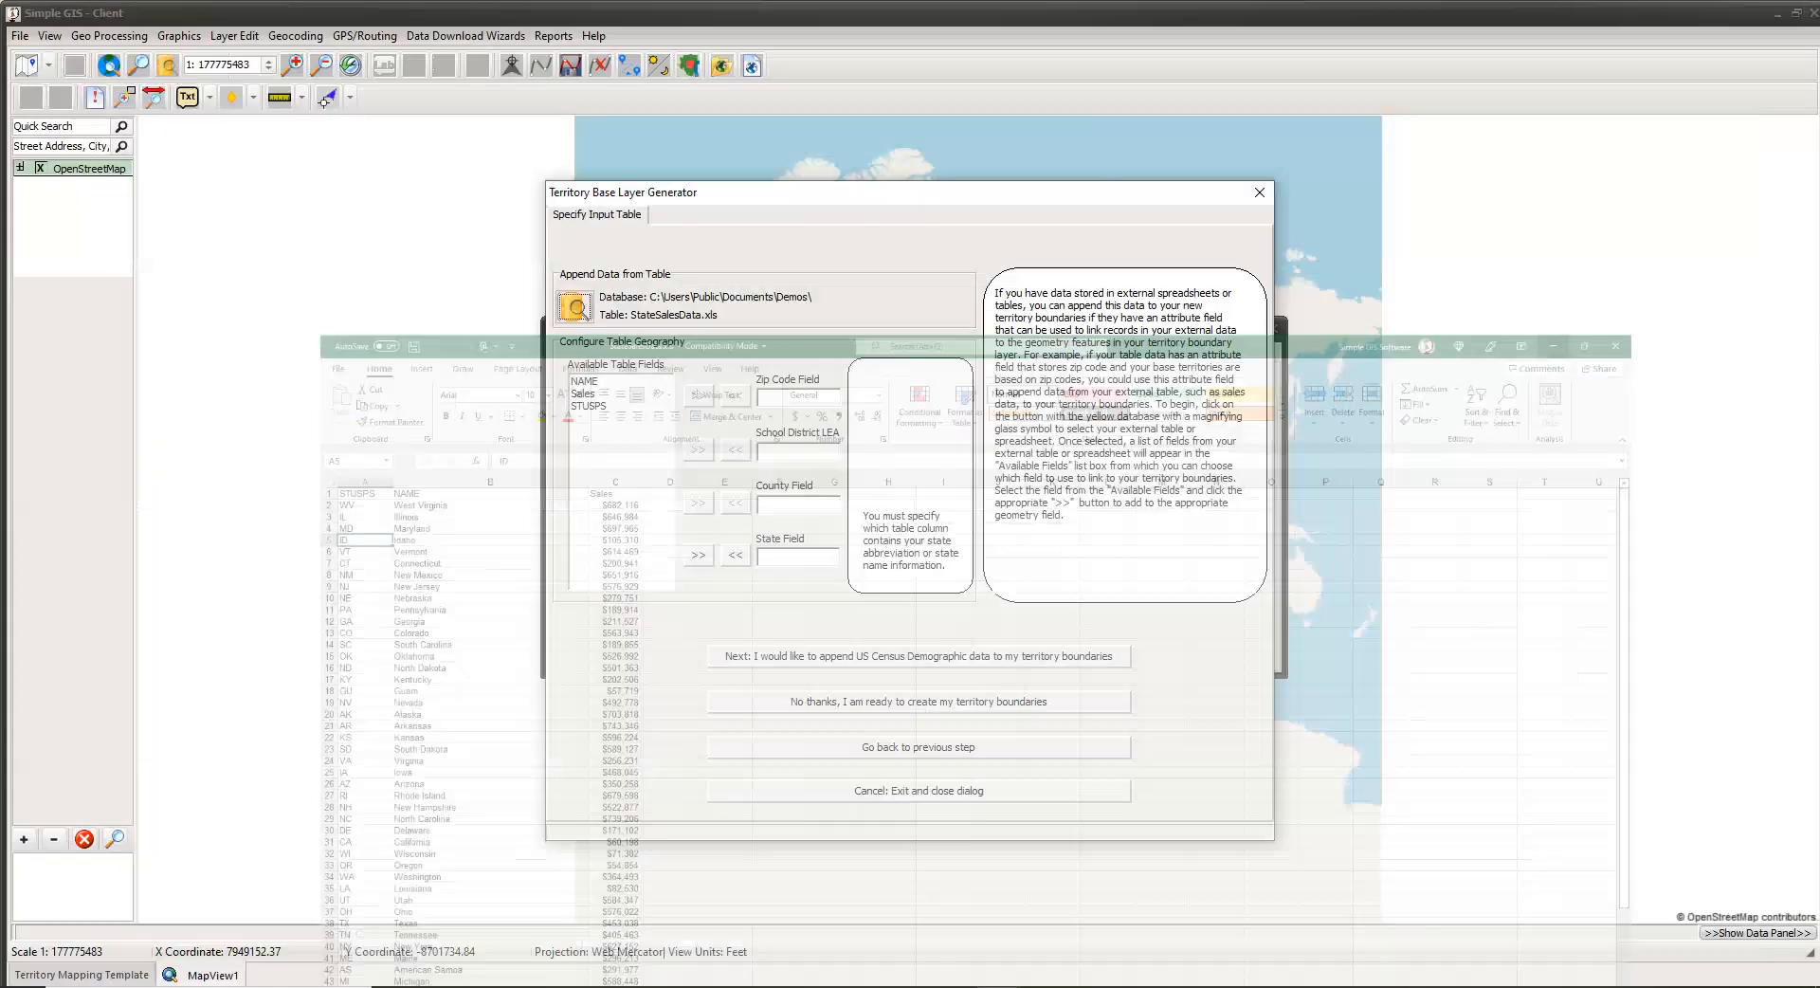
# Step: Return to Simple GIS and assign STUSPS as the State Field that links the sales table to the territory boundaries
pyautogui.click(1712, 15)
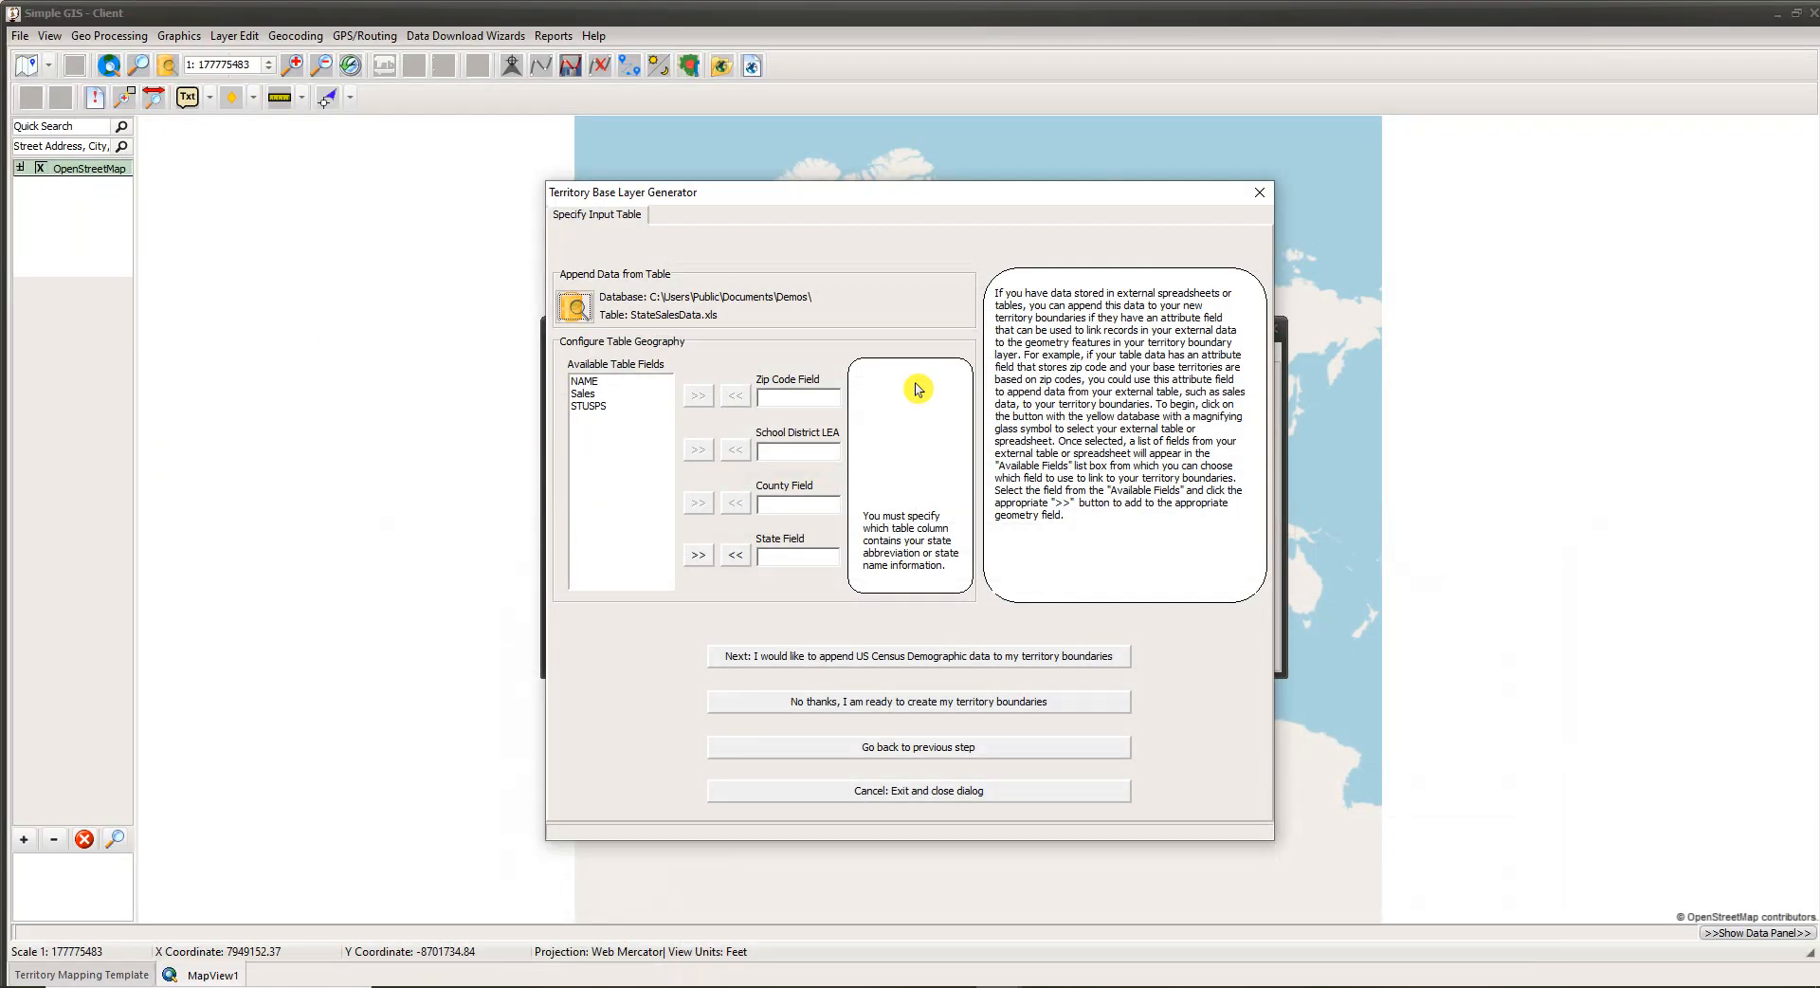
pyautogui.click(585, 407)
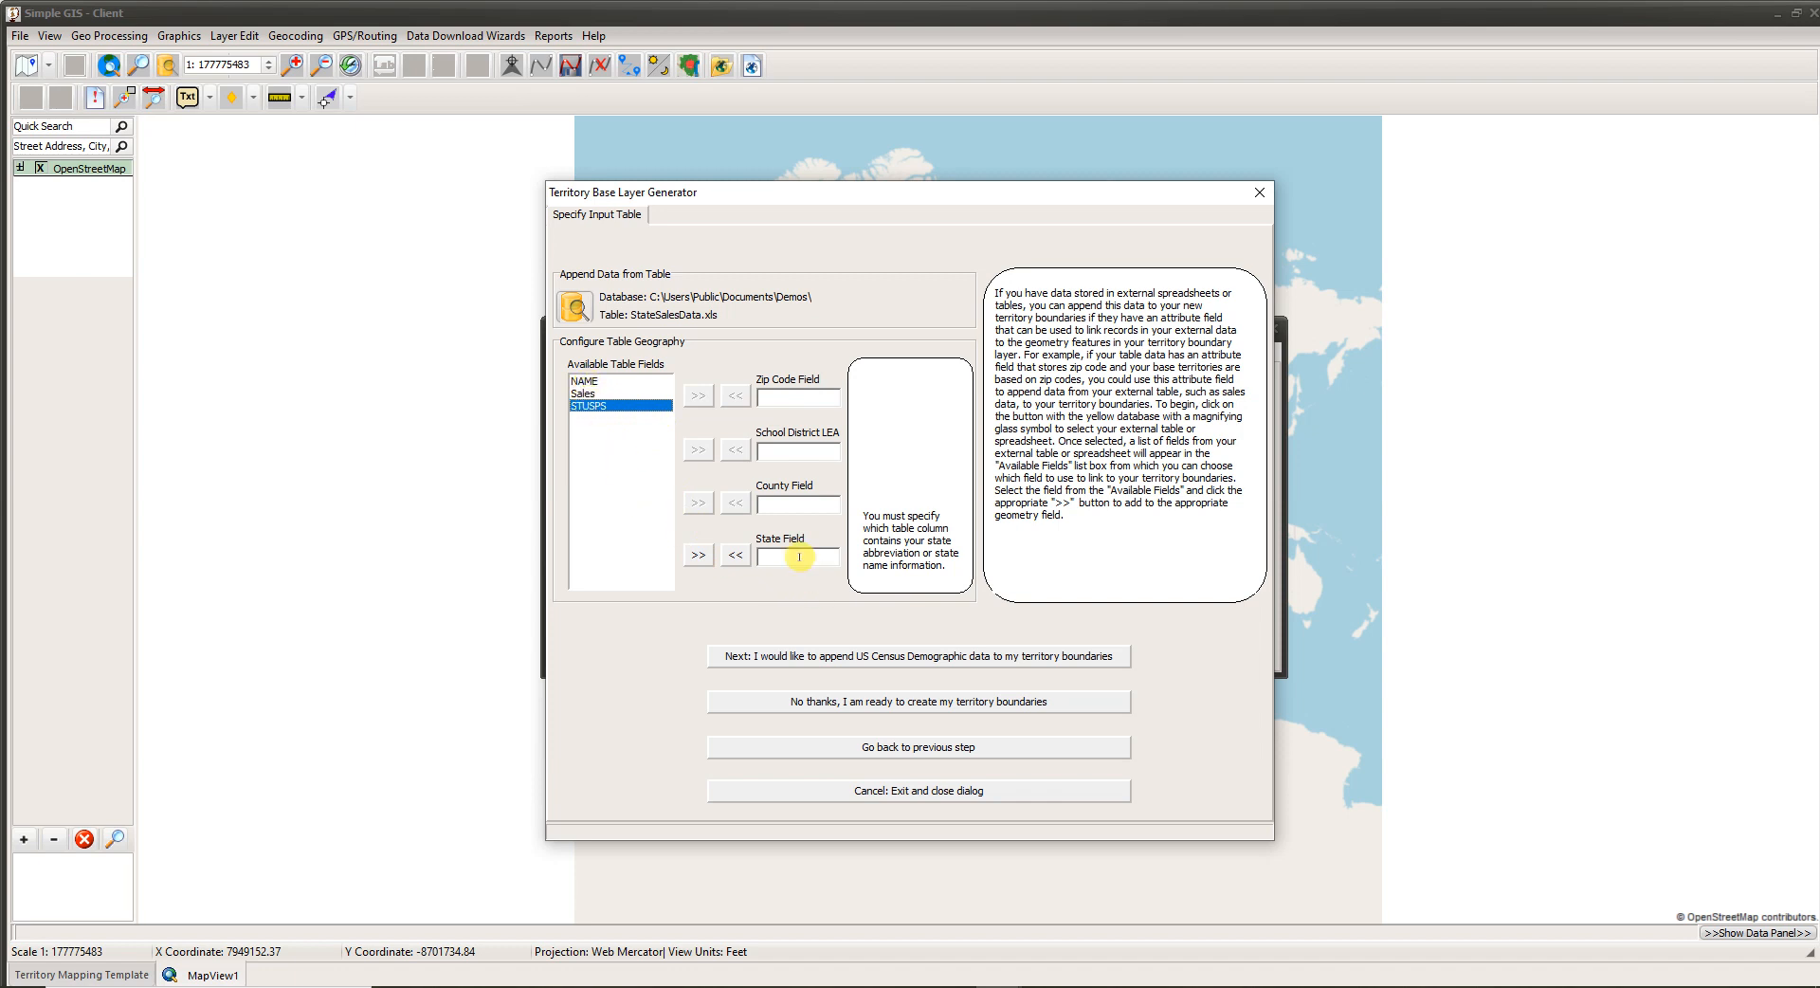
pyautogui.click(699, 556)
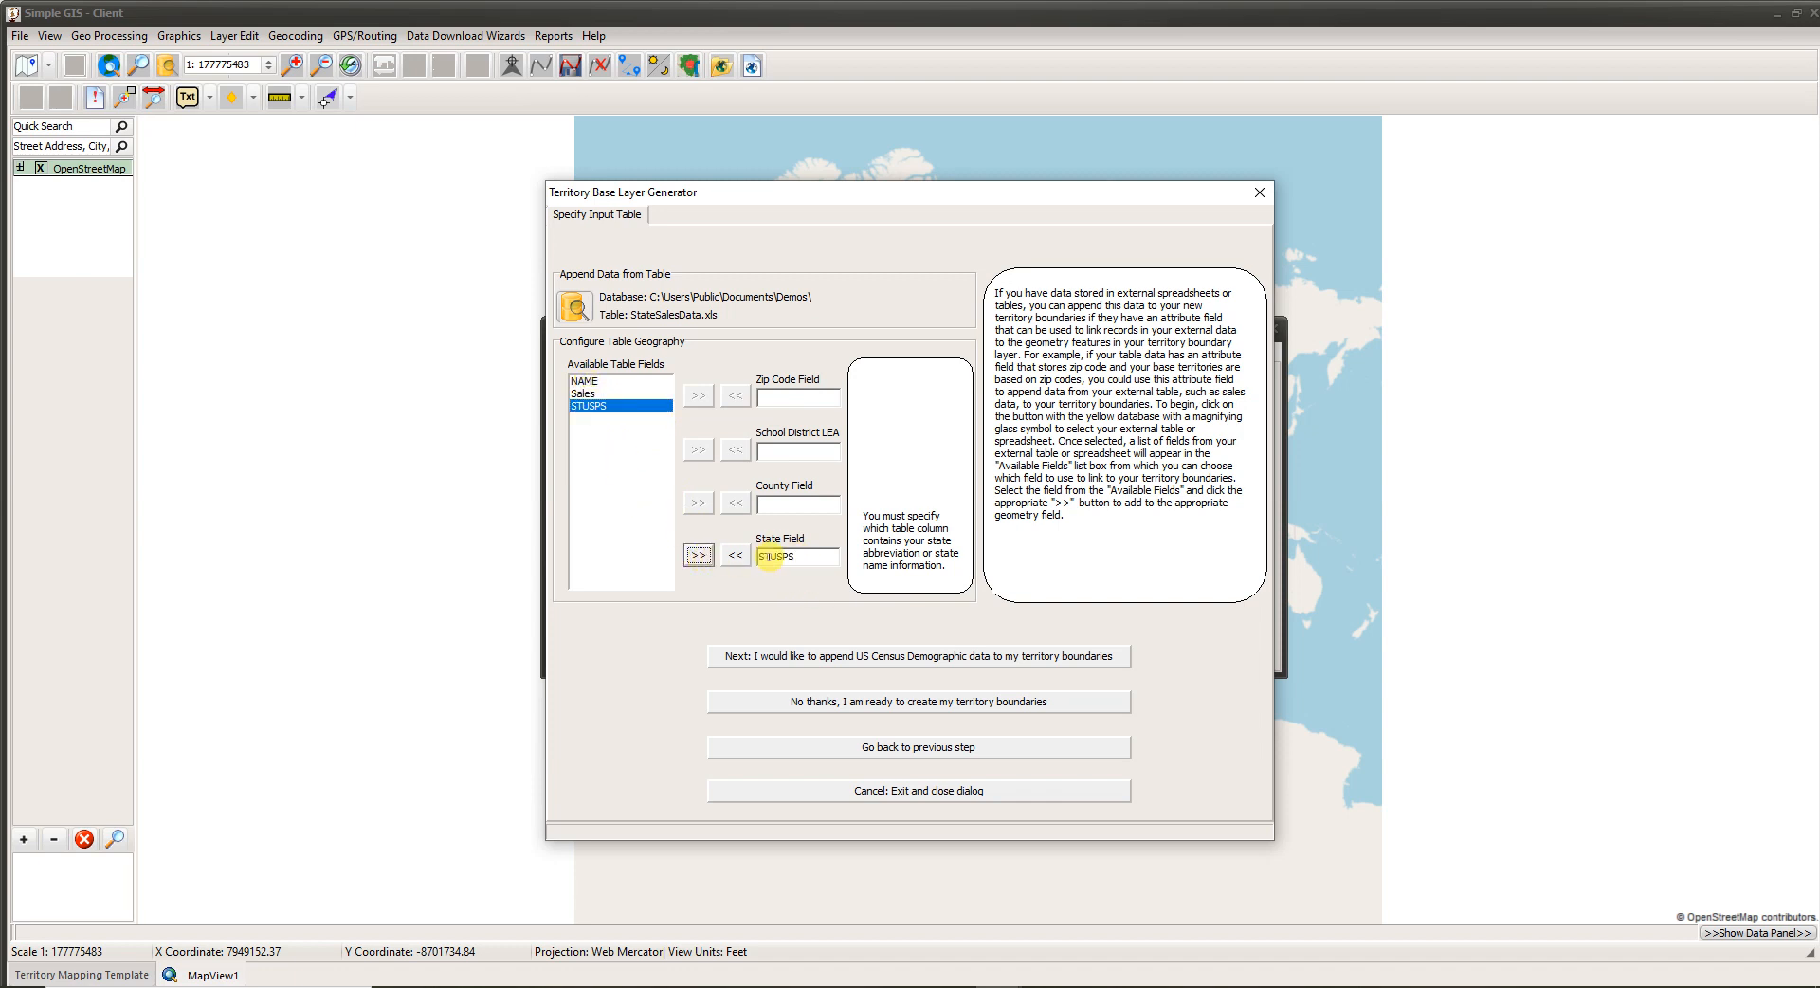
pyautogui.click(816, 559)
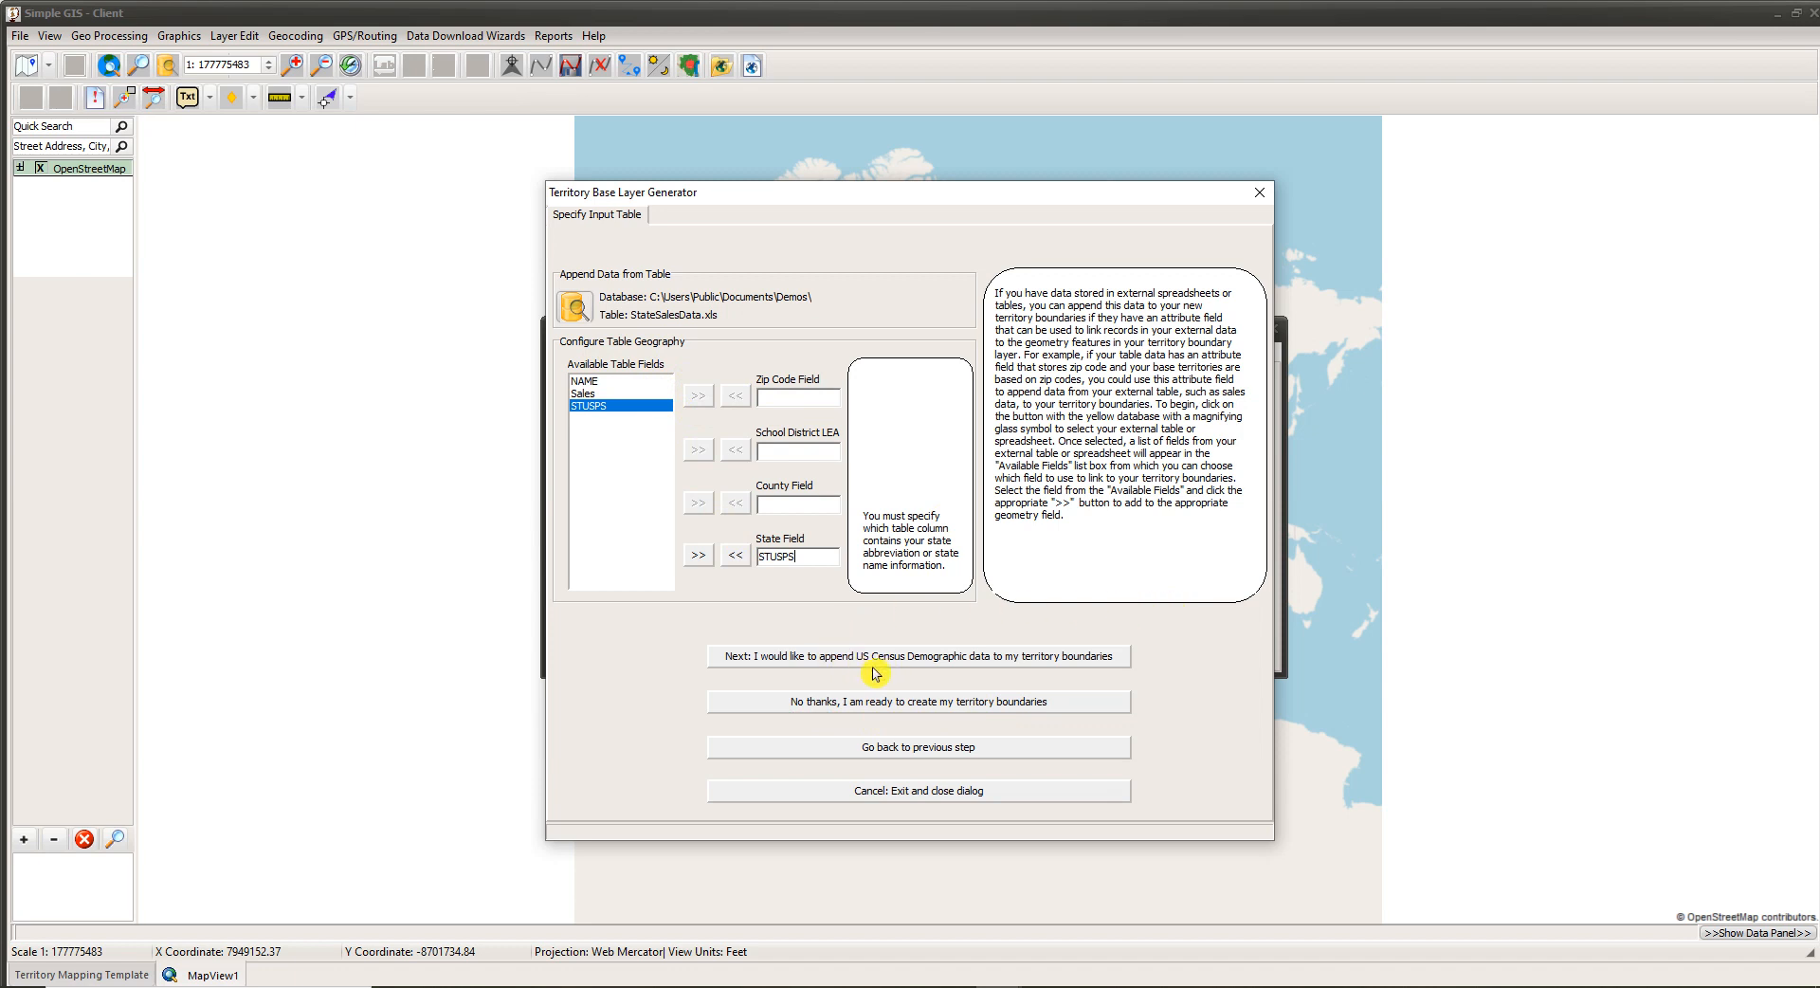
# Step: Choose to append US Census demographic data to the territory boundaries, using the pre-defined Population - Total (Standard Query)
pyautogui.click(921, 663)
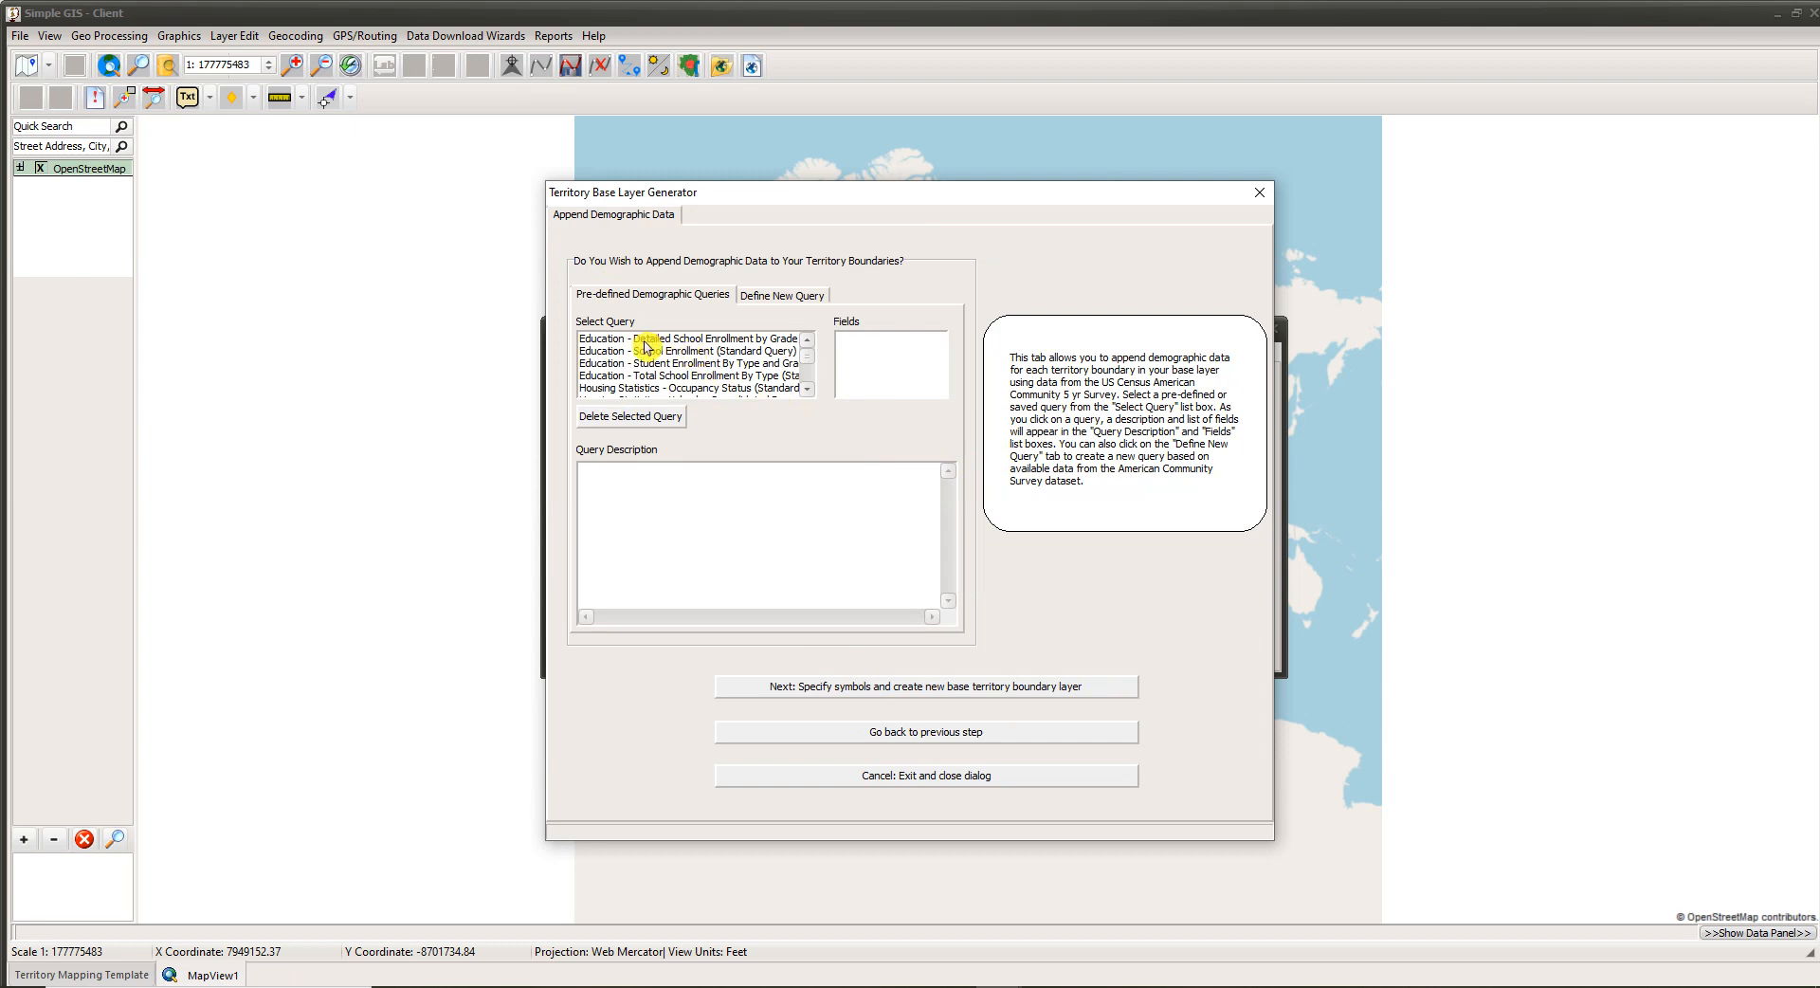
pyautogui.click(808, 390)
pyautogui.scroll(-3, 810, 394)
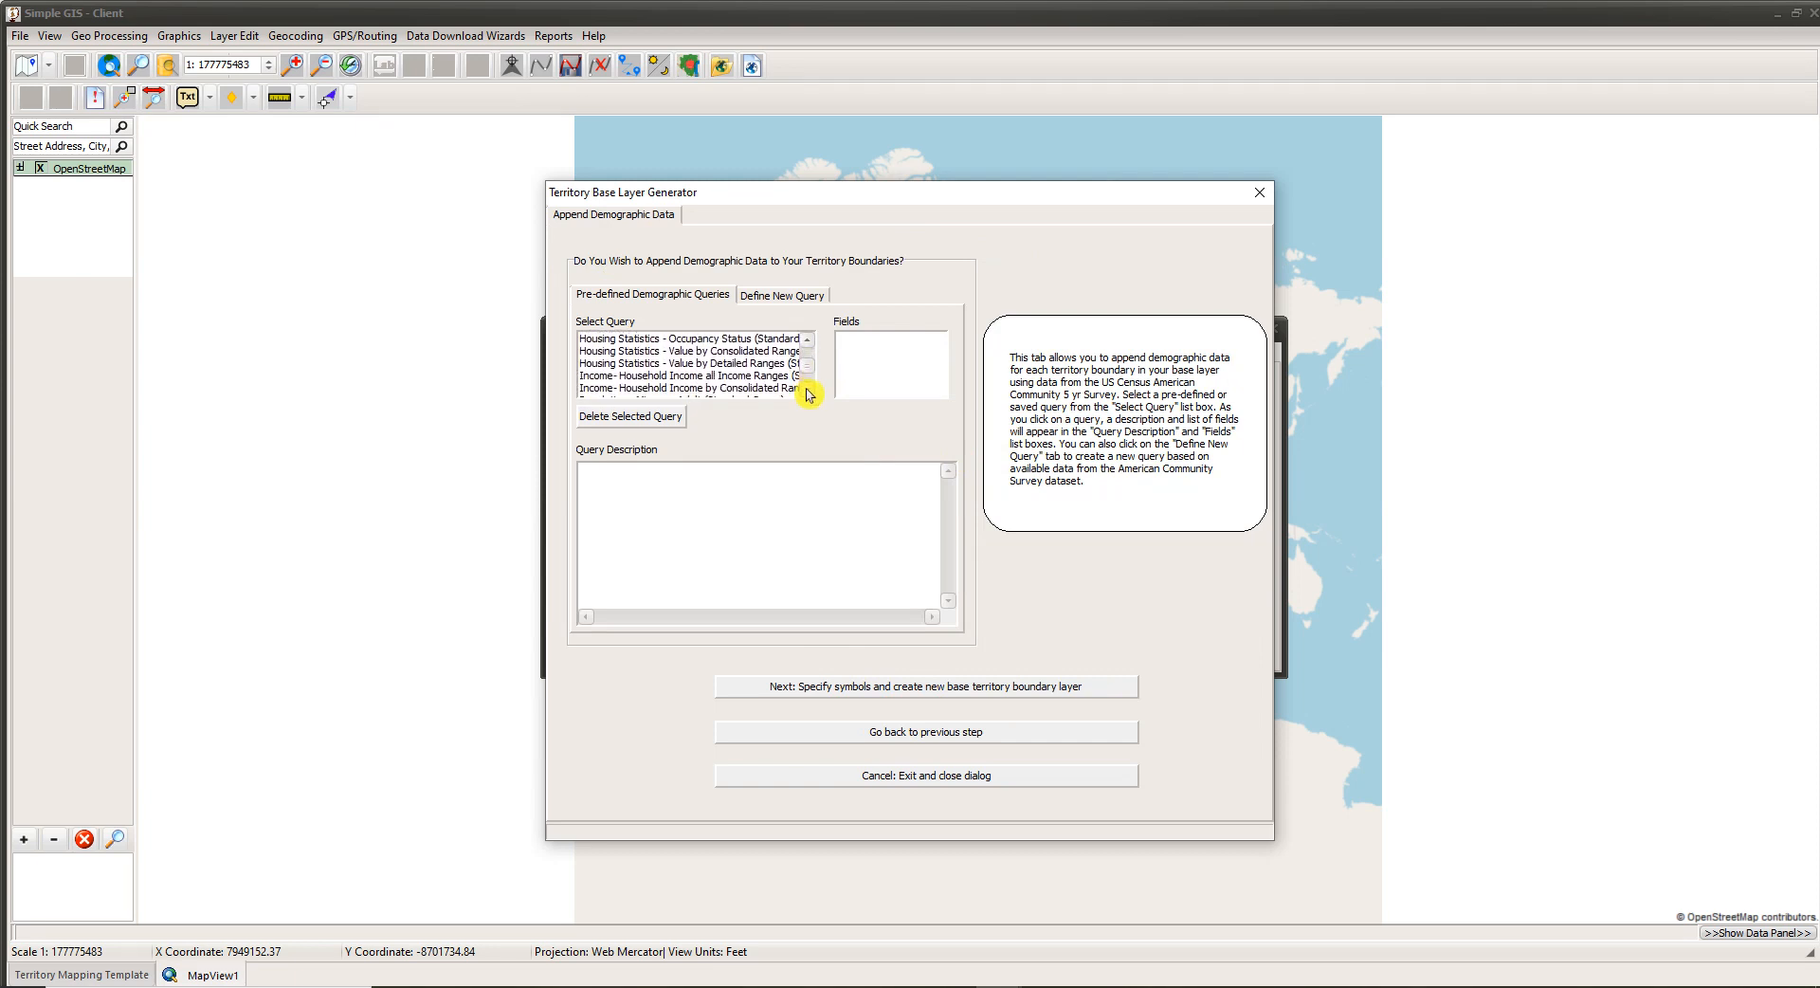
pyautogui.scroll(-2, 808, 394)
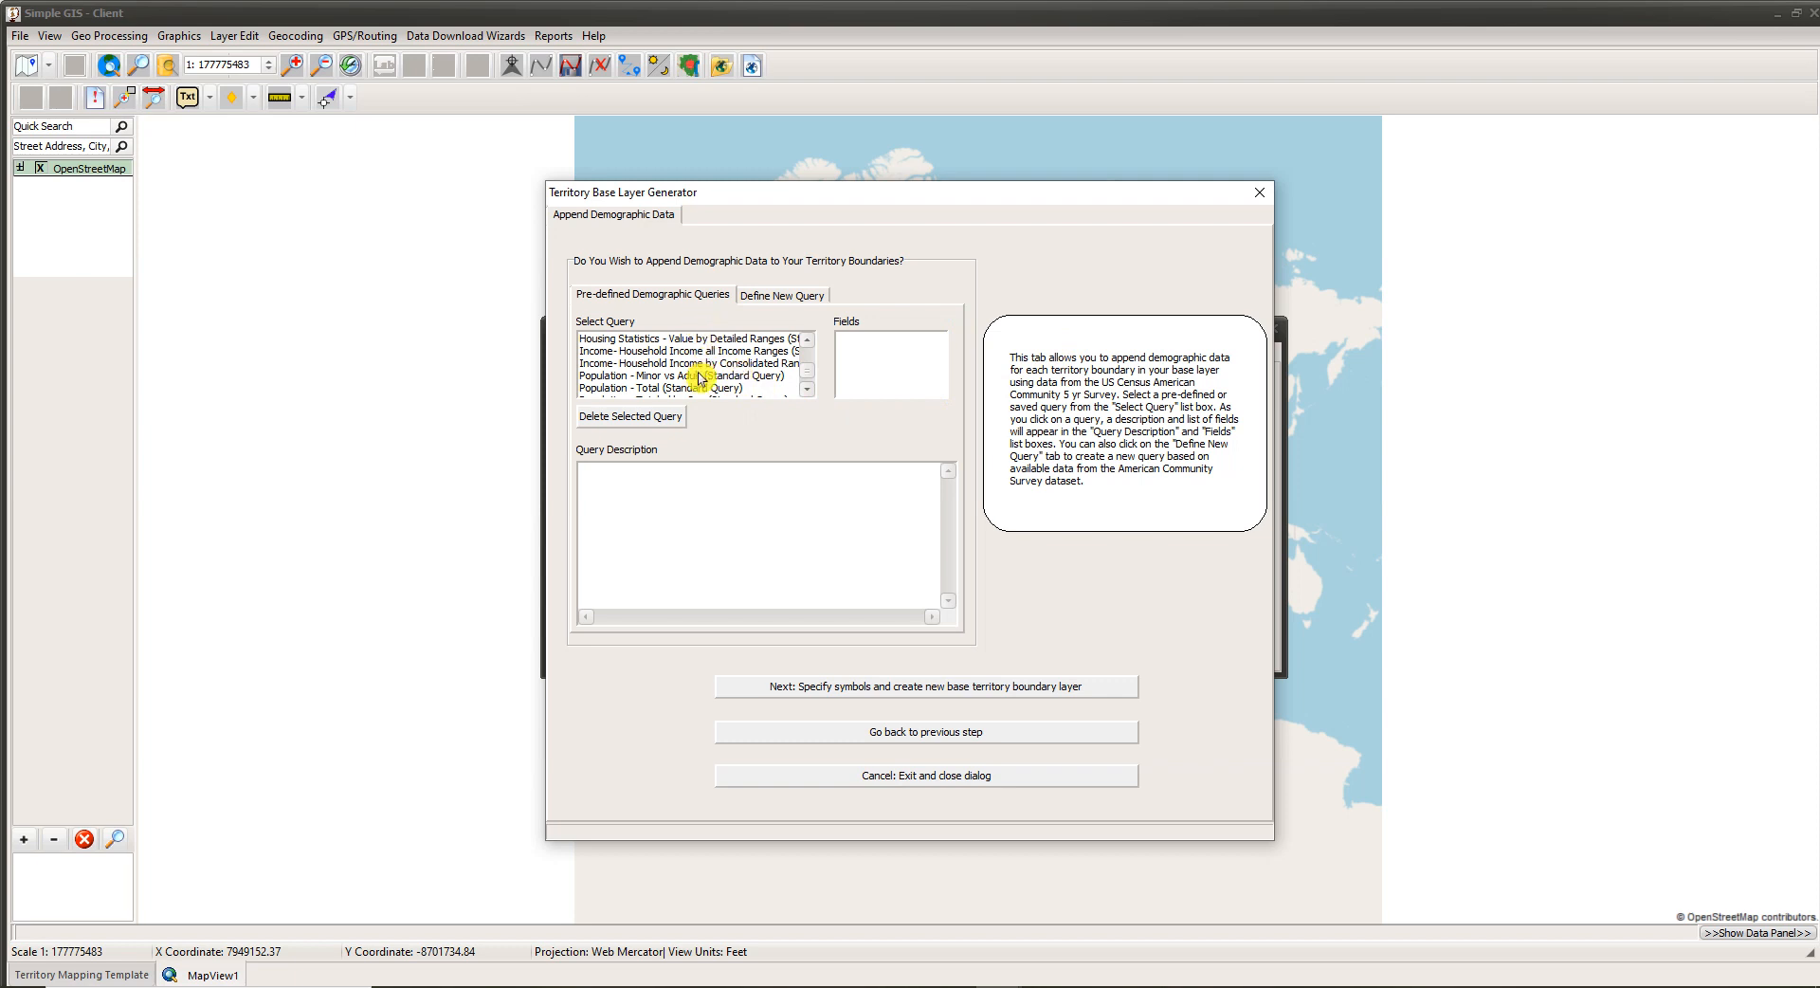
pyautogui.scroll(-1, 728, 382)
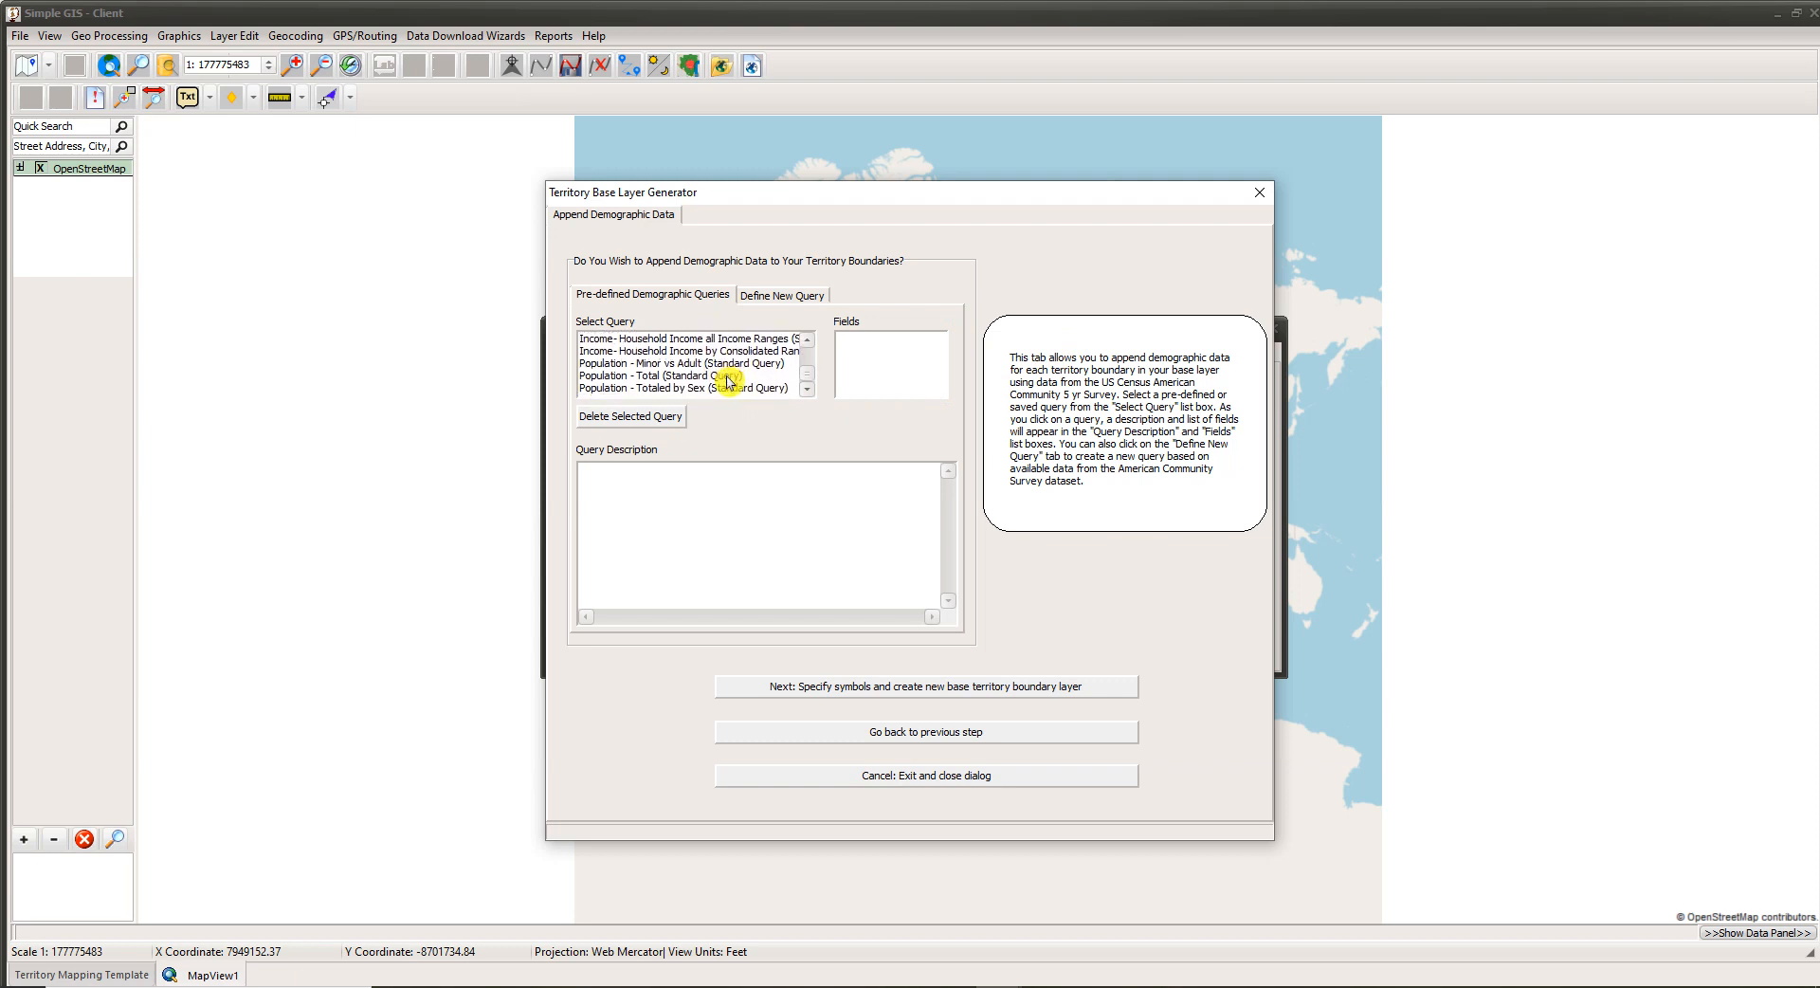
pyautogui.click(726, 377)
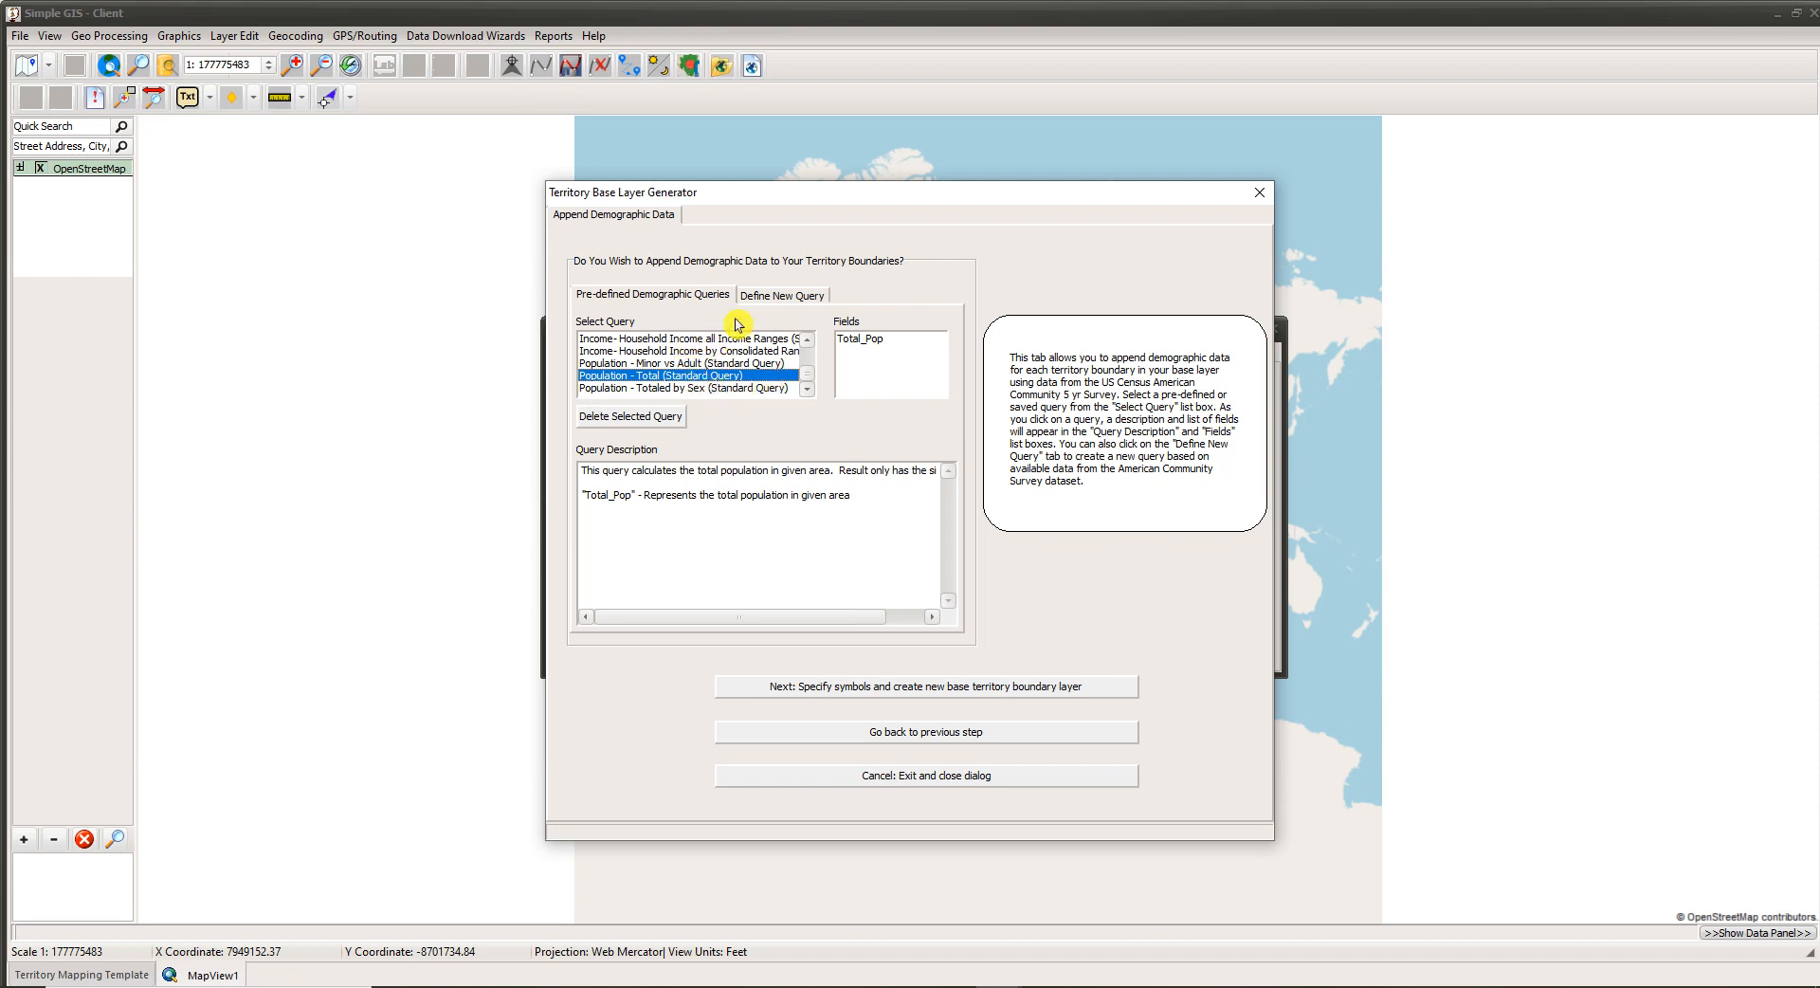
pyautogui.click(791, 301)
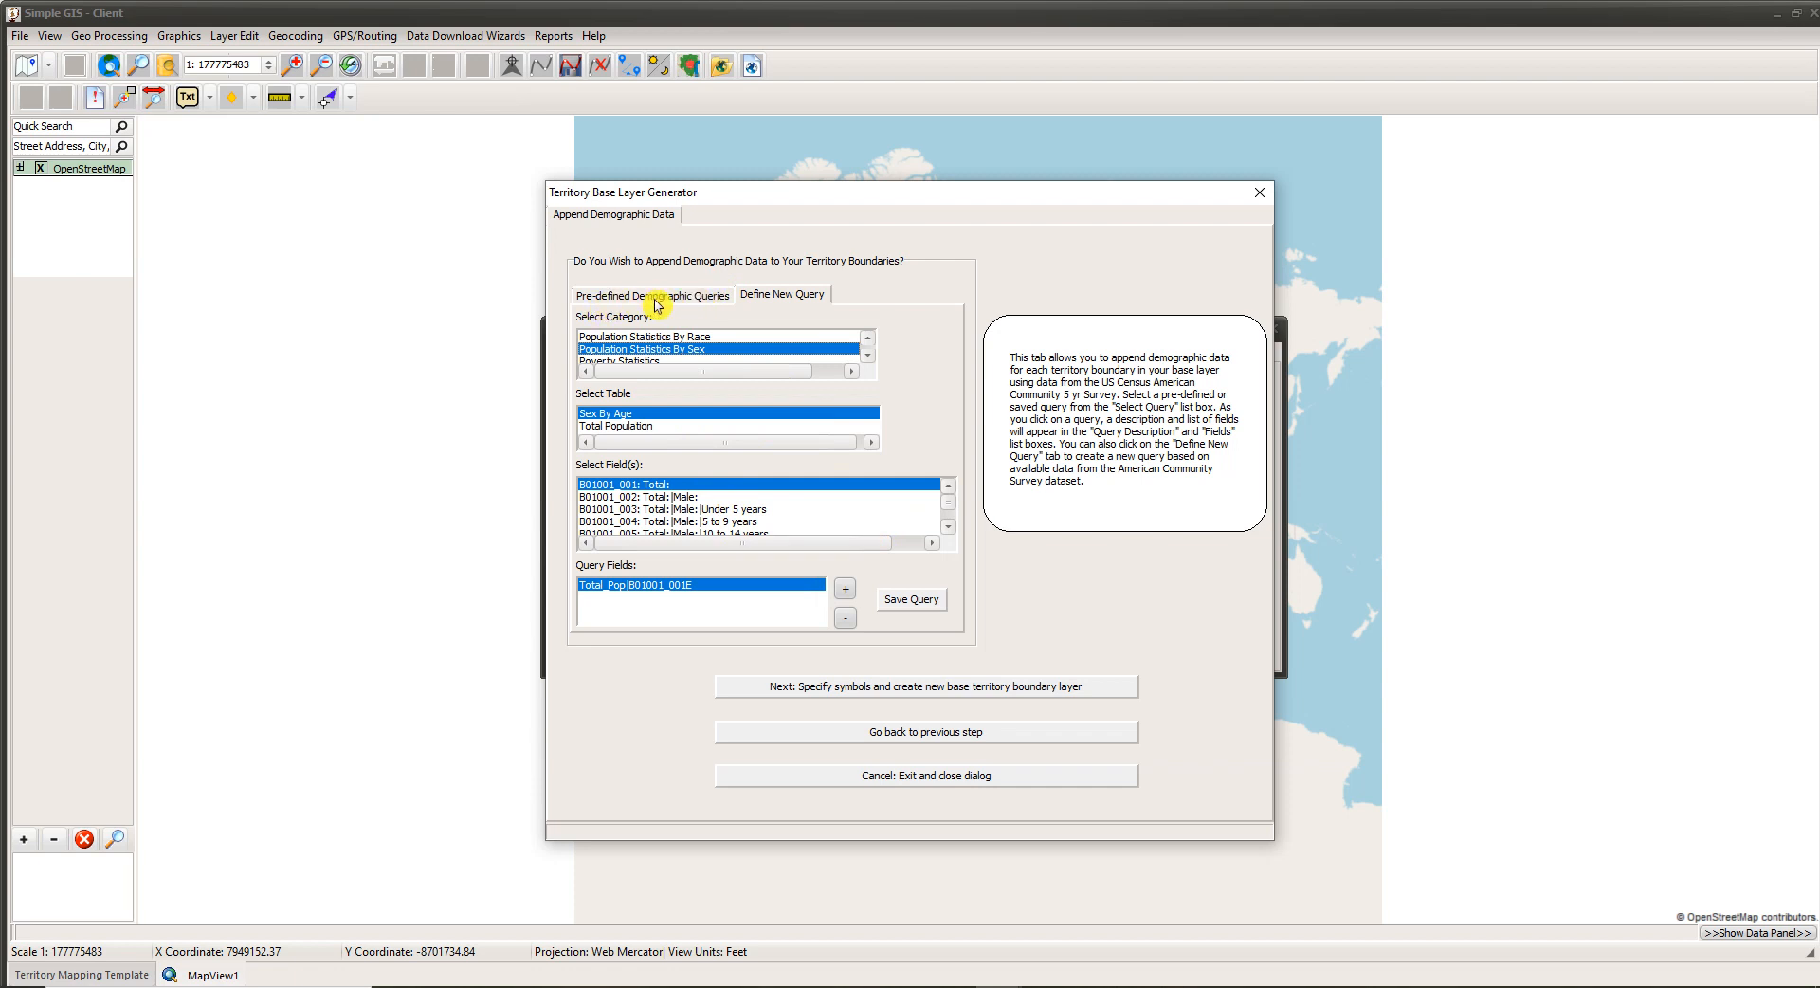
pyautogui.click(685, 300)
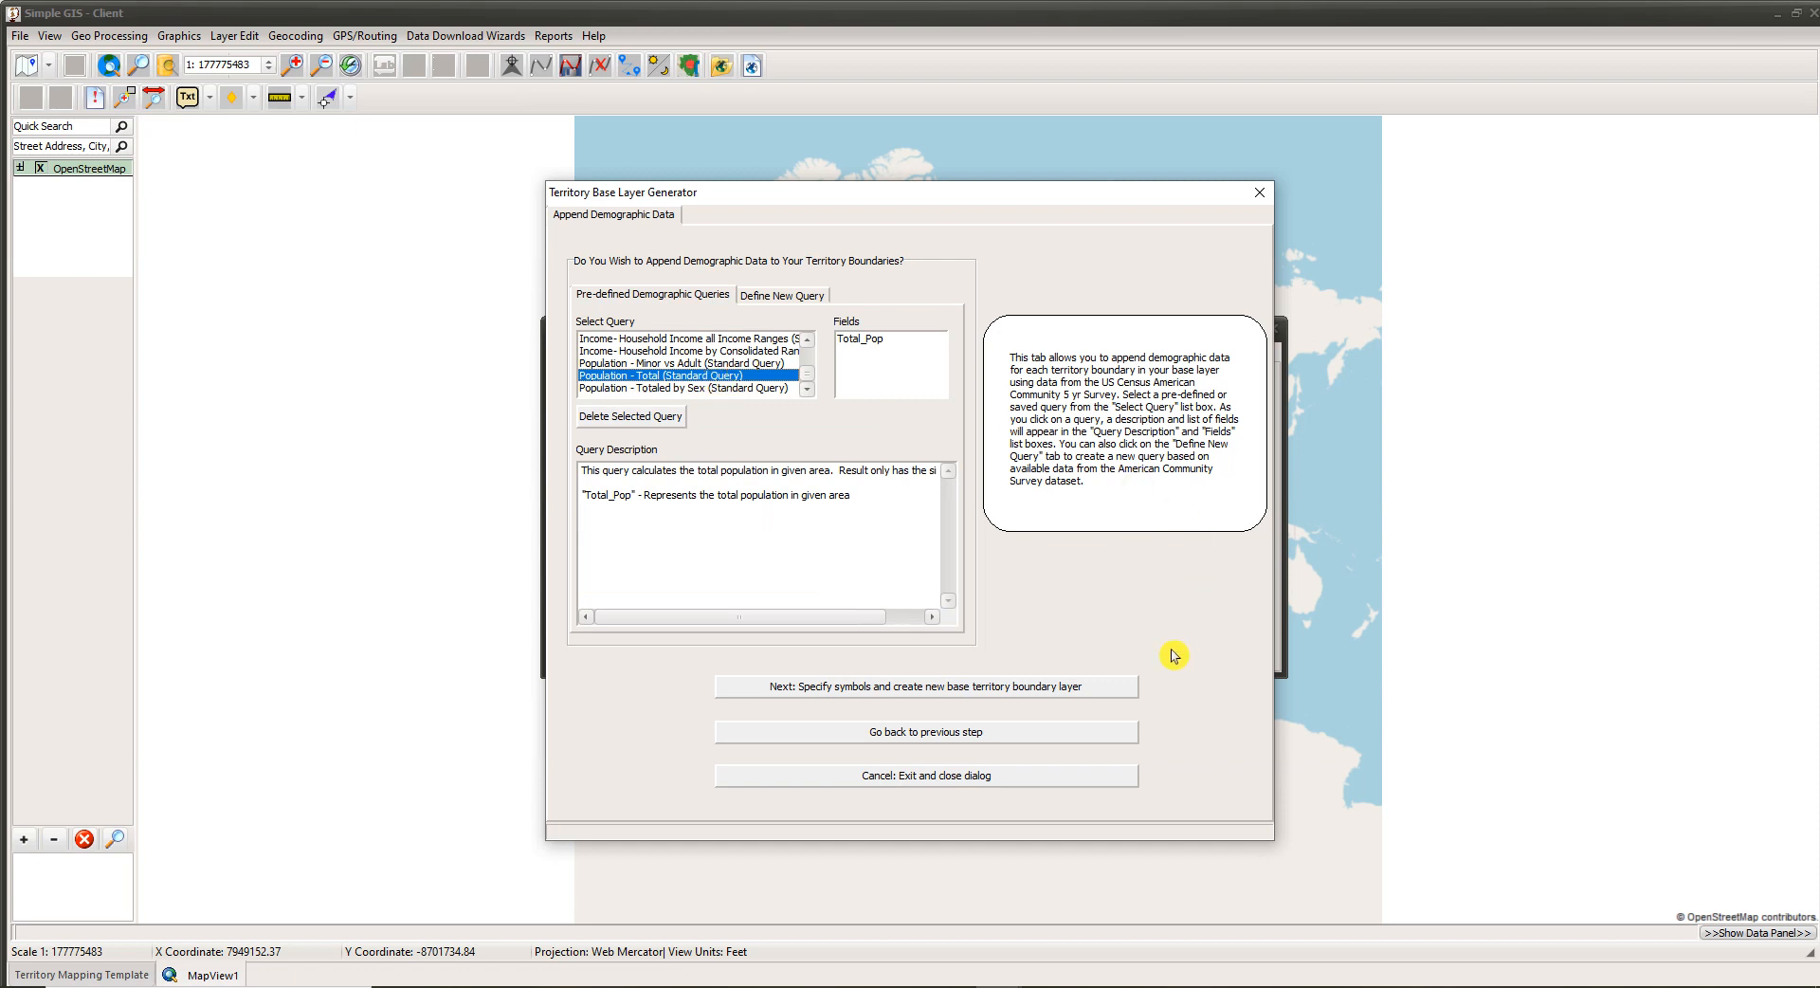
# Step: Proceed to the base layer's symbology and set a Gradient legend based on the Sales field
pyautogui.click(951, 692)
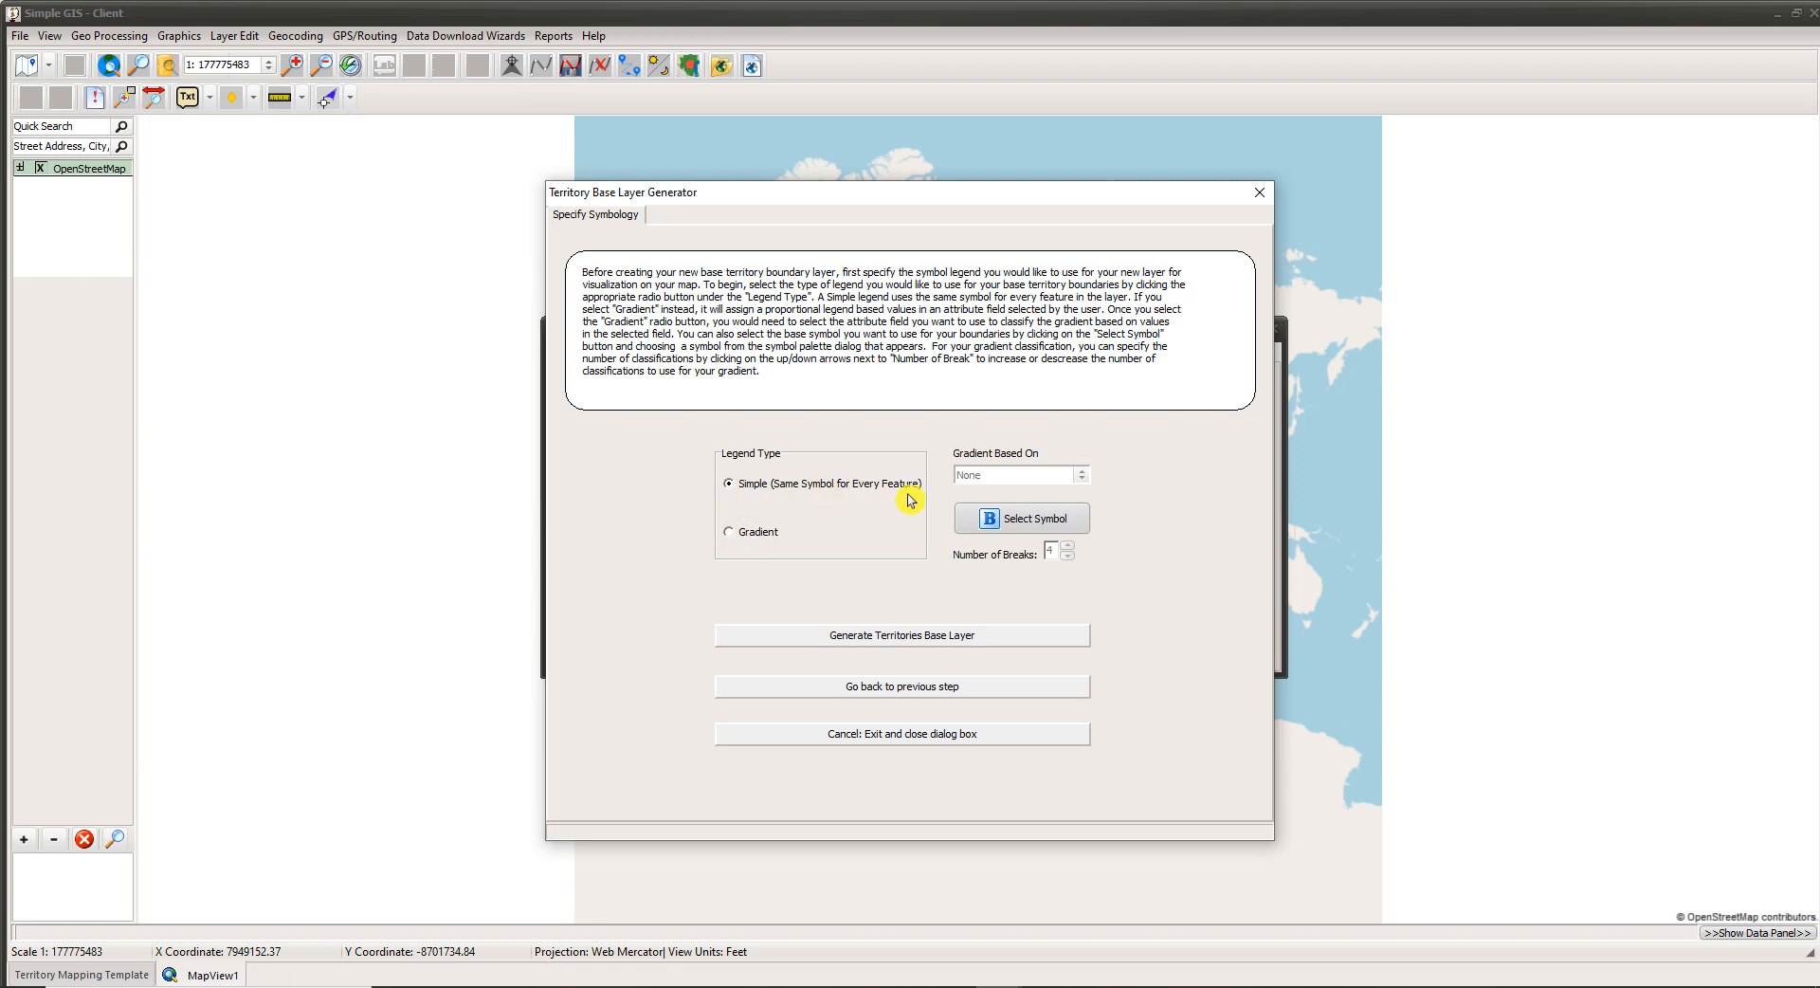
pyautogui.click(774, 543)
pyautogui.click(1082, 475)
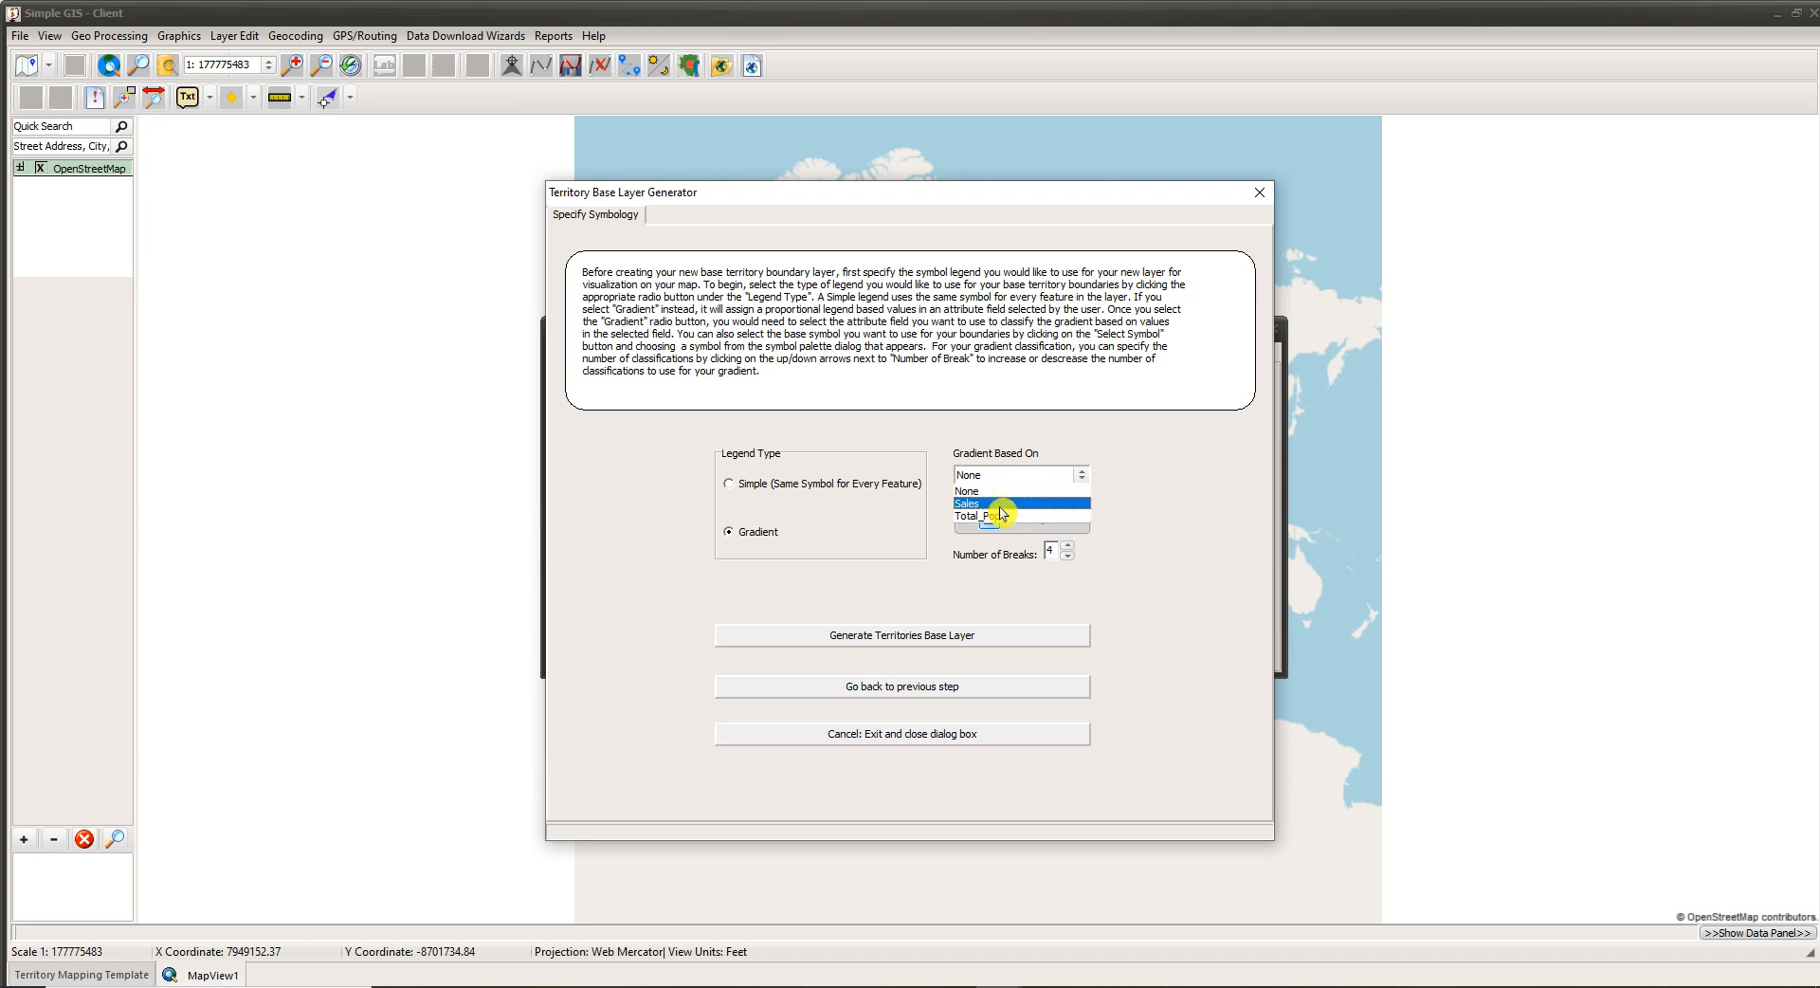
pyautogui.click(1001, 503)
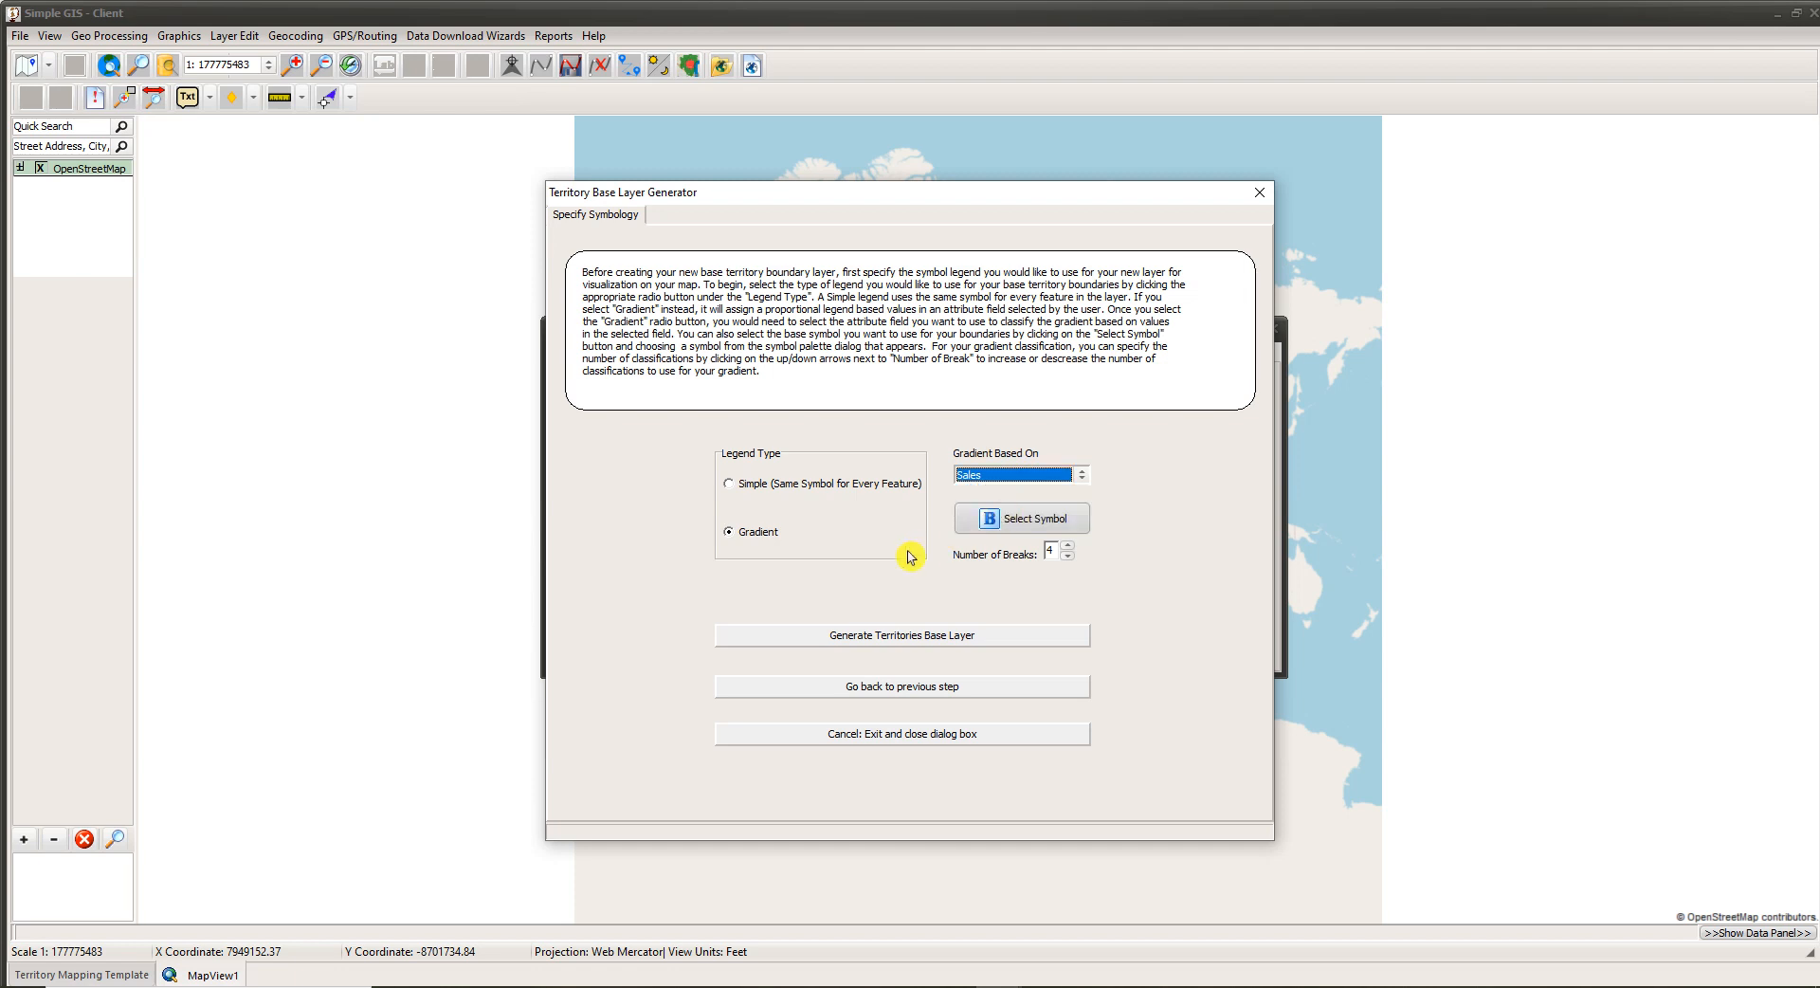
# Step: Choose the solid light red fill with a dark outline, last in the symbol palette, as the gradient's base symbol
pyautogui.click(1029, 531)
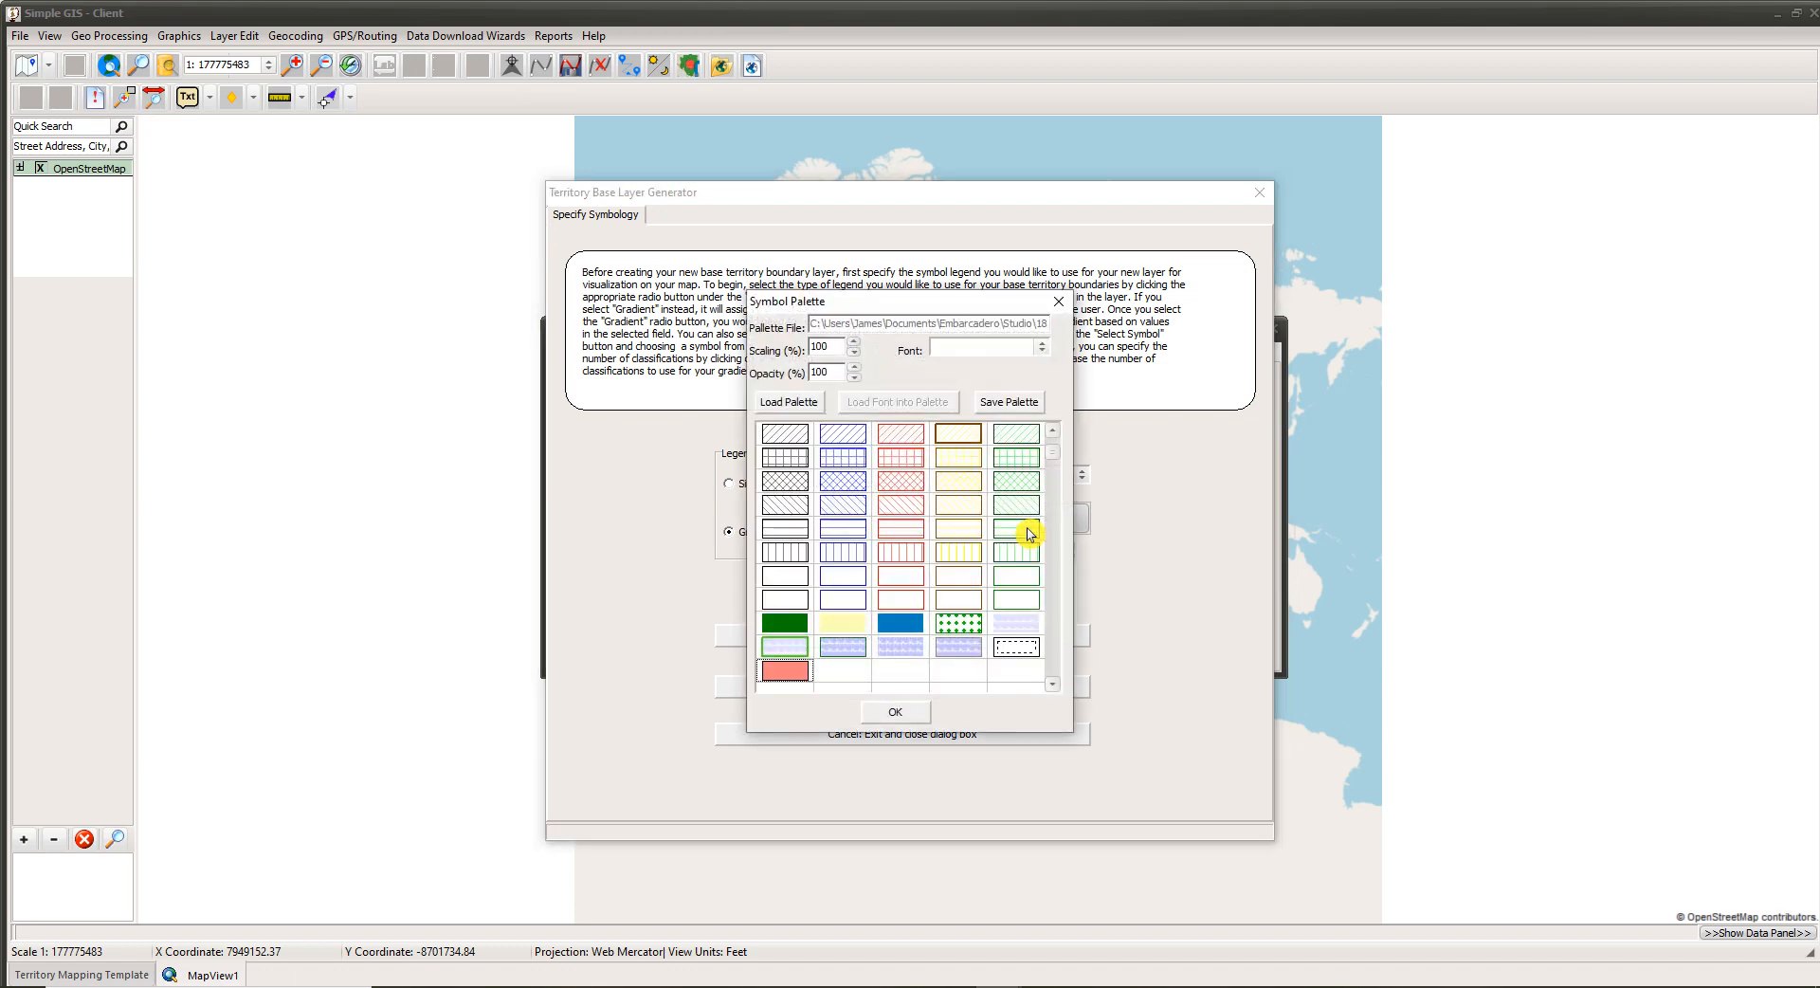
pyautogui.click(801, 675)
pyautogui.scroll(1, 1060, 447)
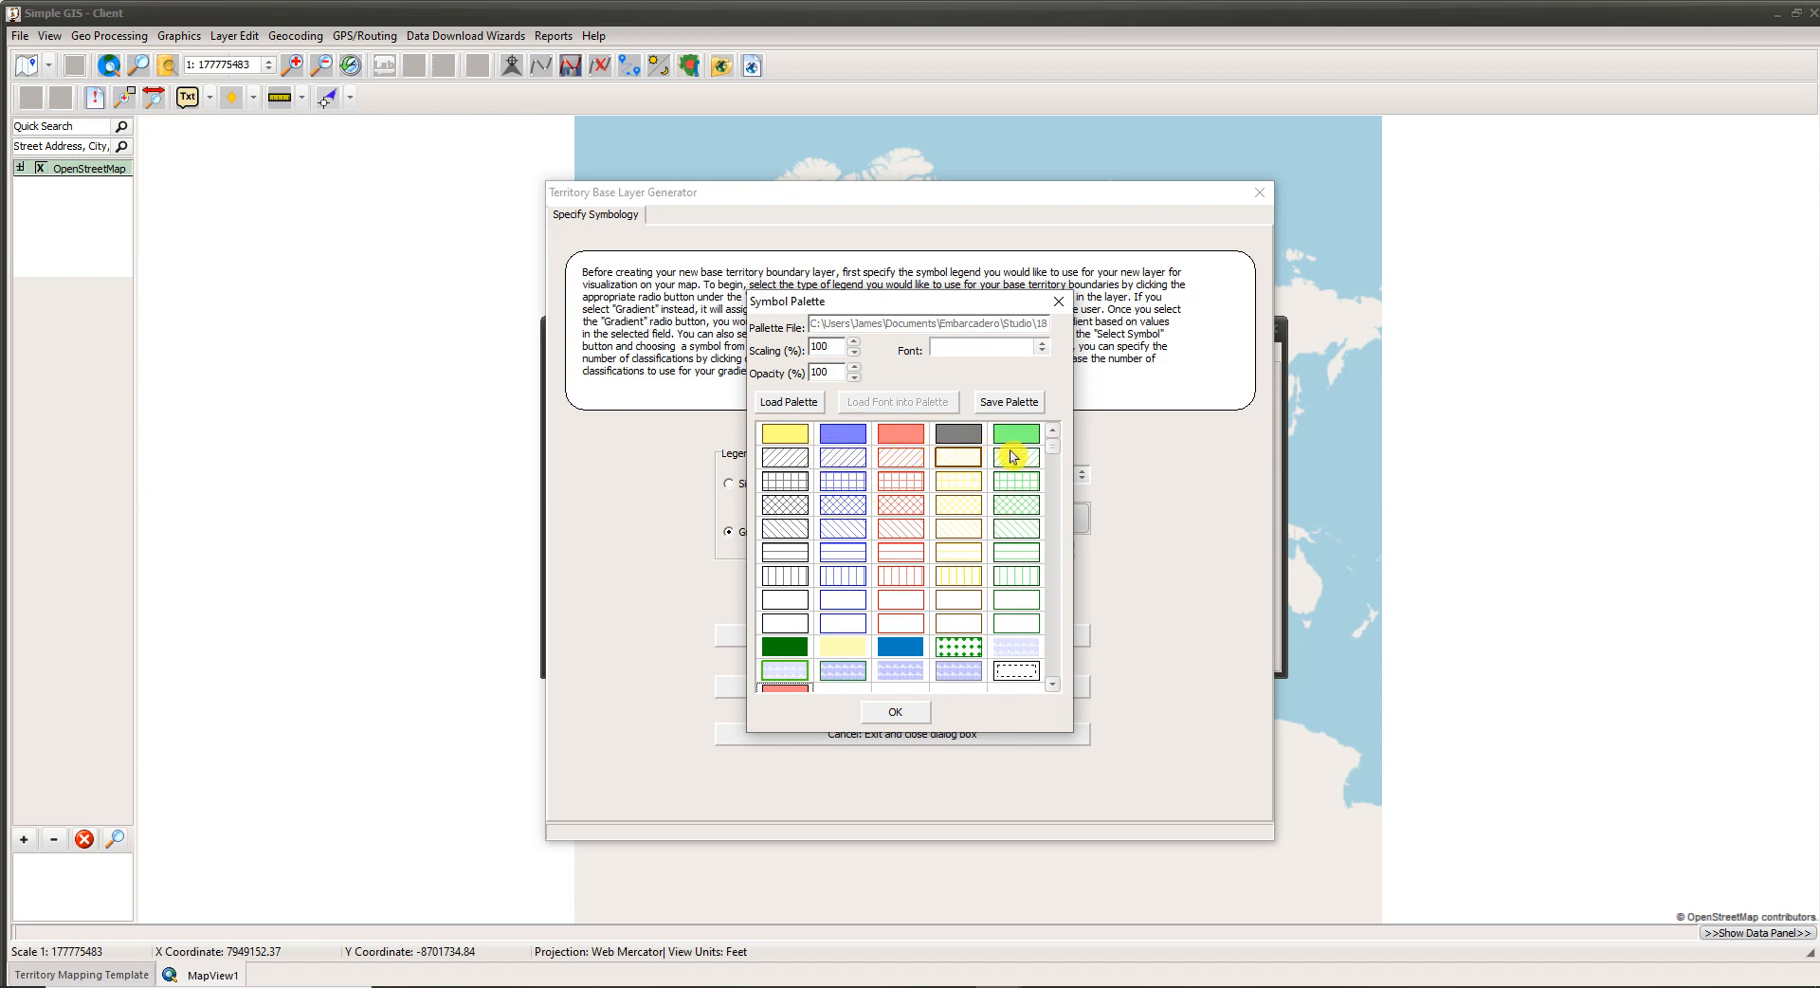
pyautogui.click(1053, 685)
pyautogui.click(1053, 685)
pyautogui.click(1053, 685)
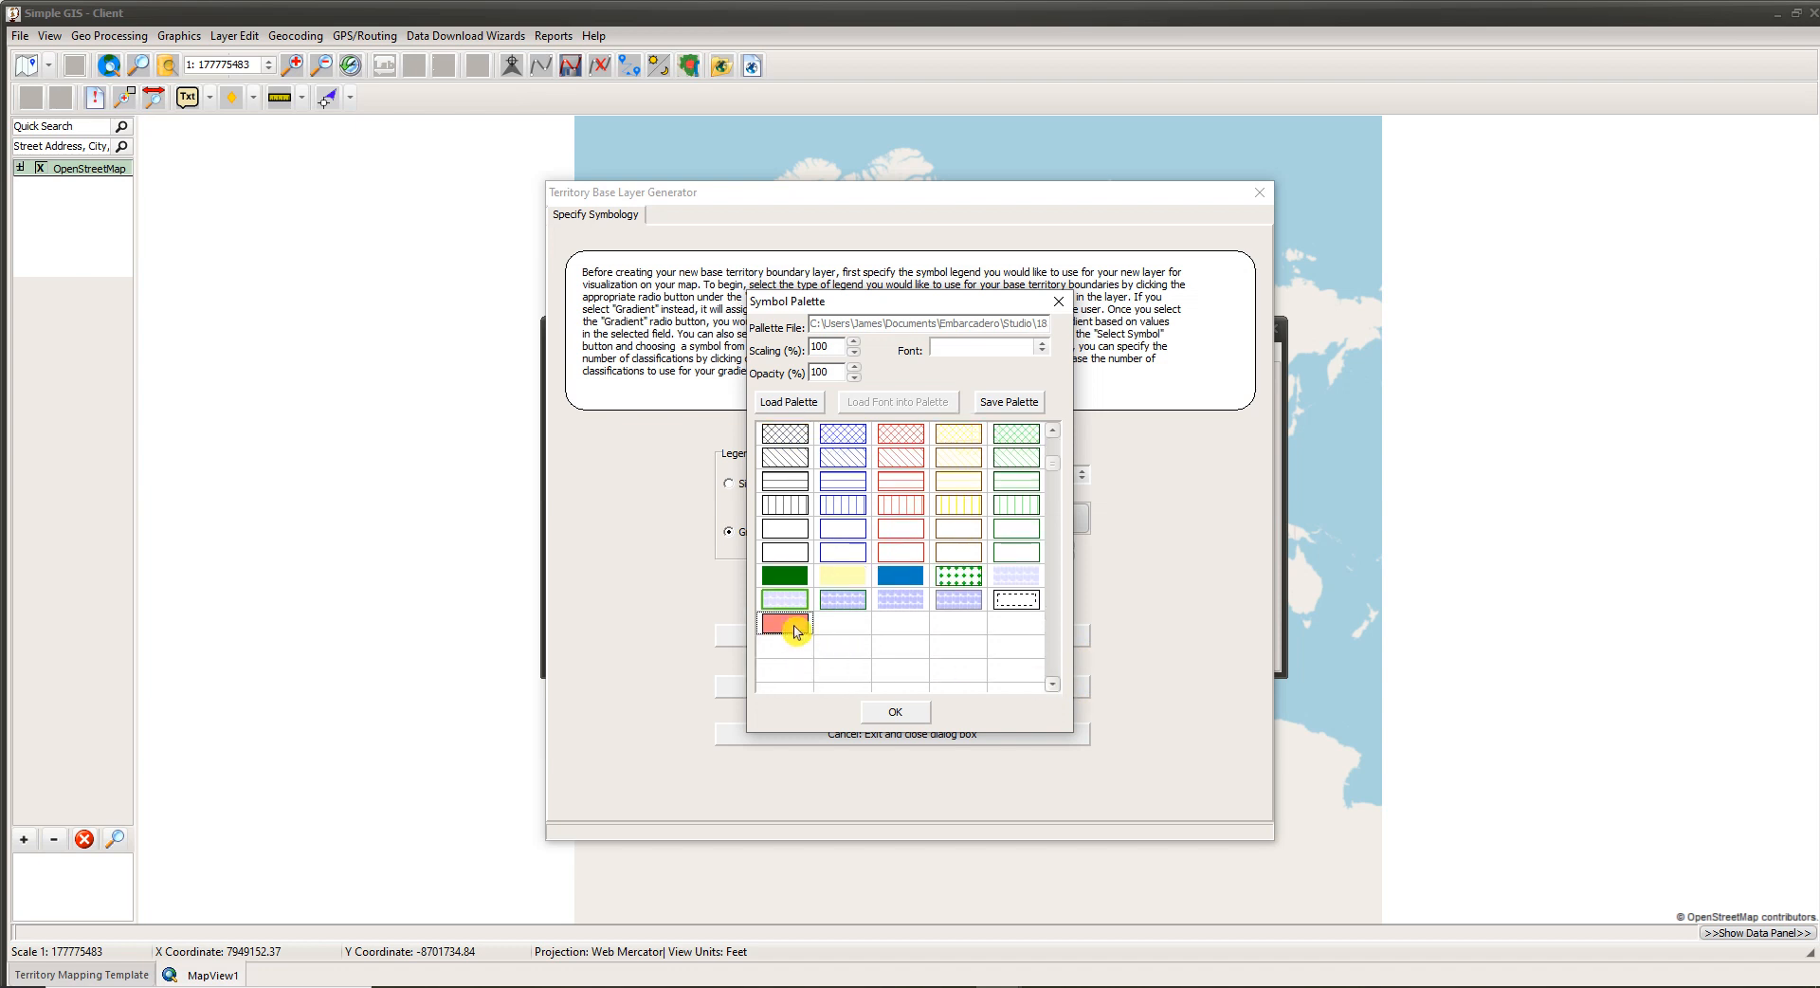
pyautogui.click(896, 713)
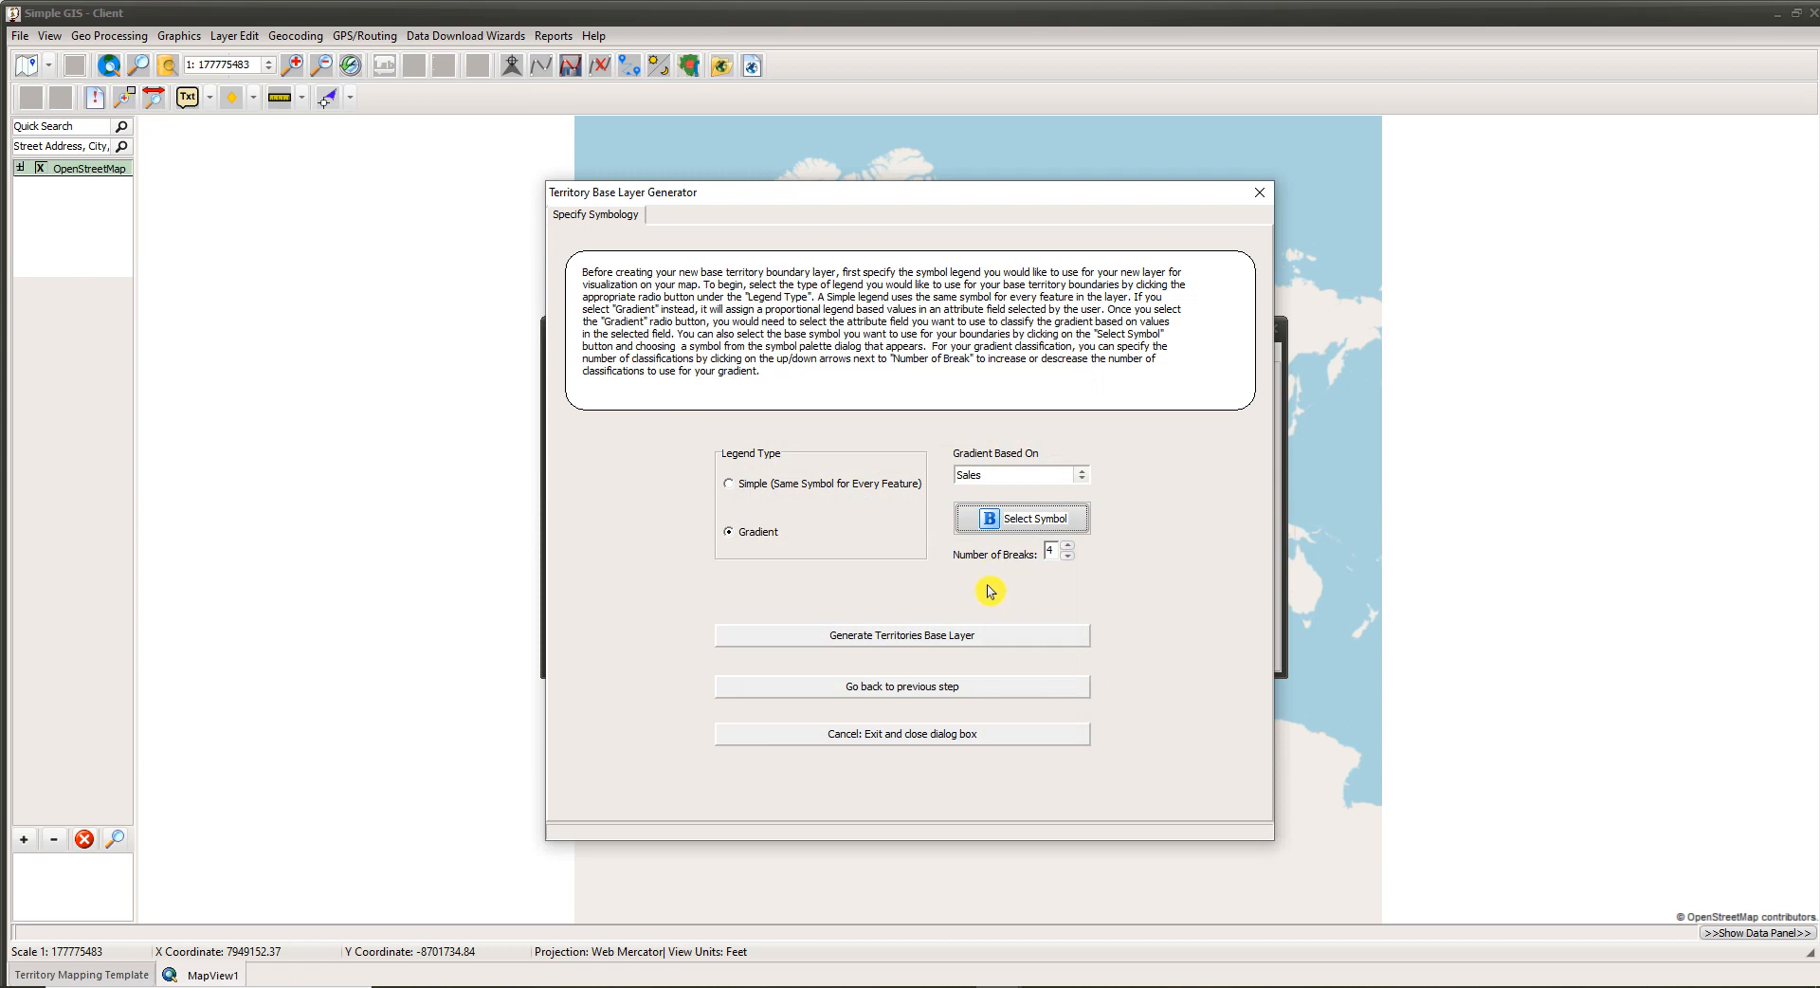
# Step: Generate the territories base layer and move the Territory Mapping Project Template dialog aside to view the shaded states
pyautogui.click(1050, 551)
pyautogui.click(926, 640)
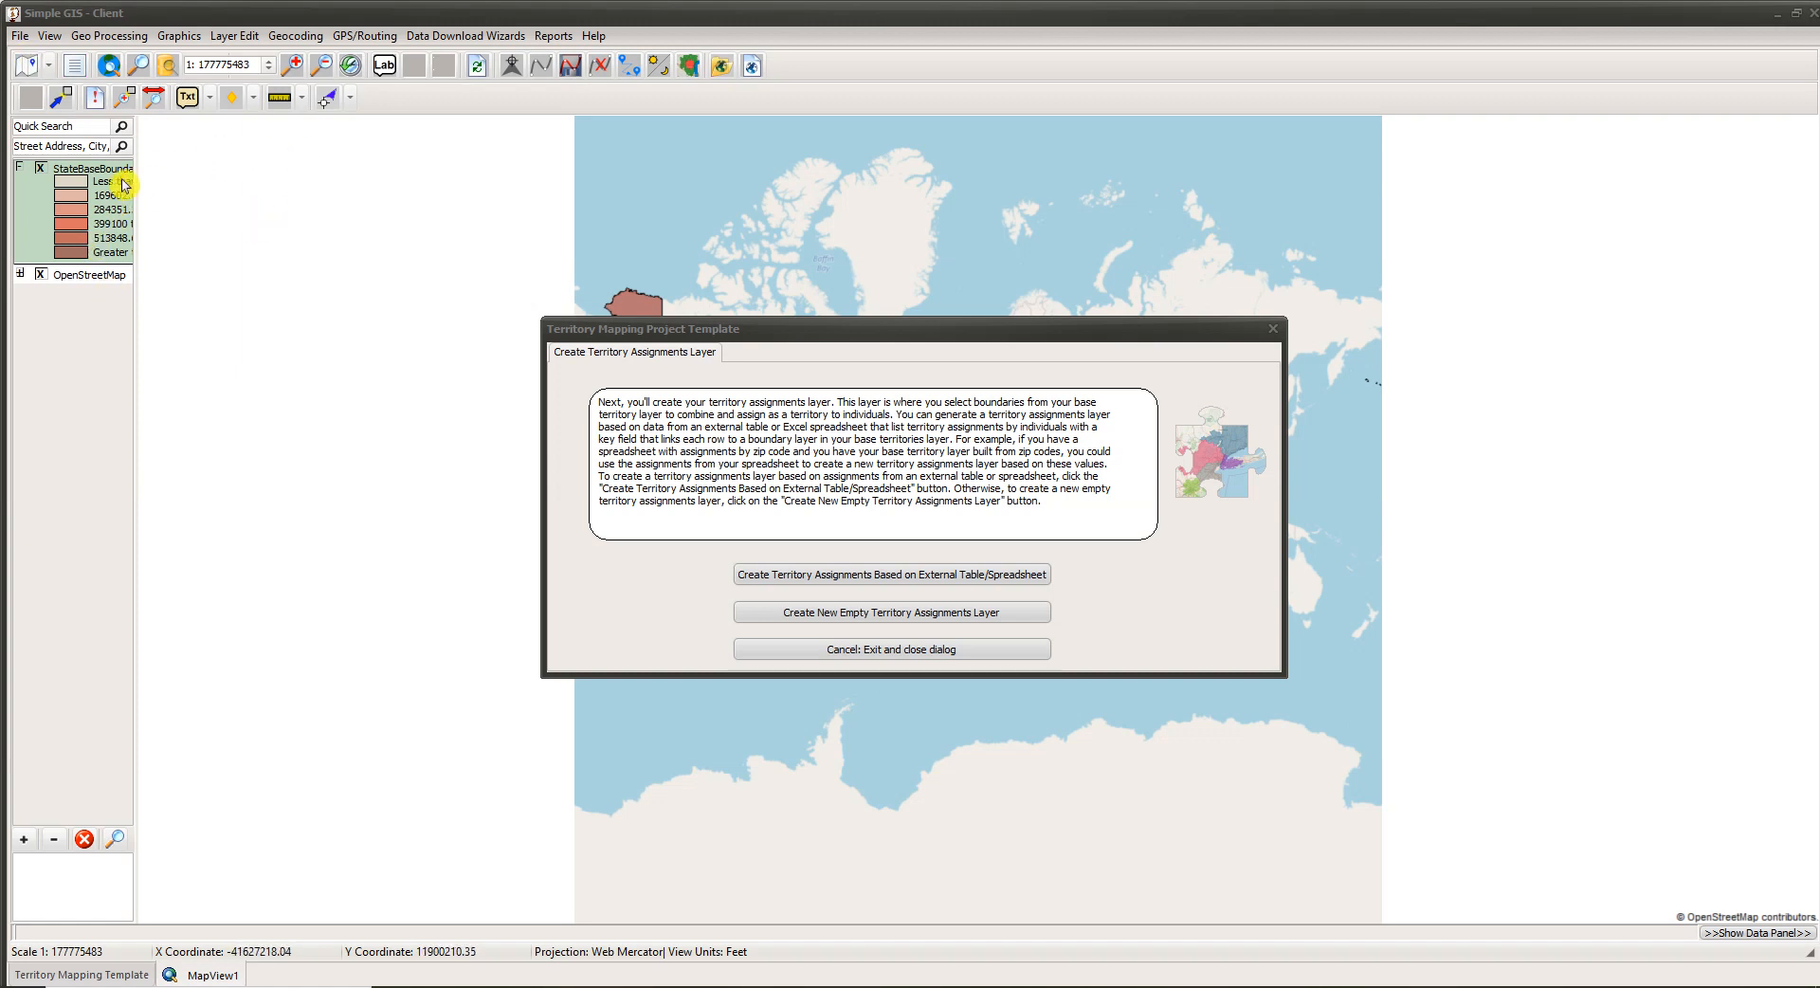
pyautogui.click(785, 327)
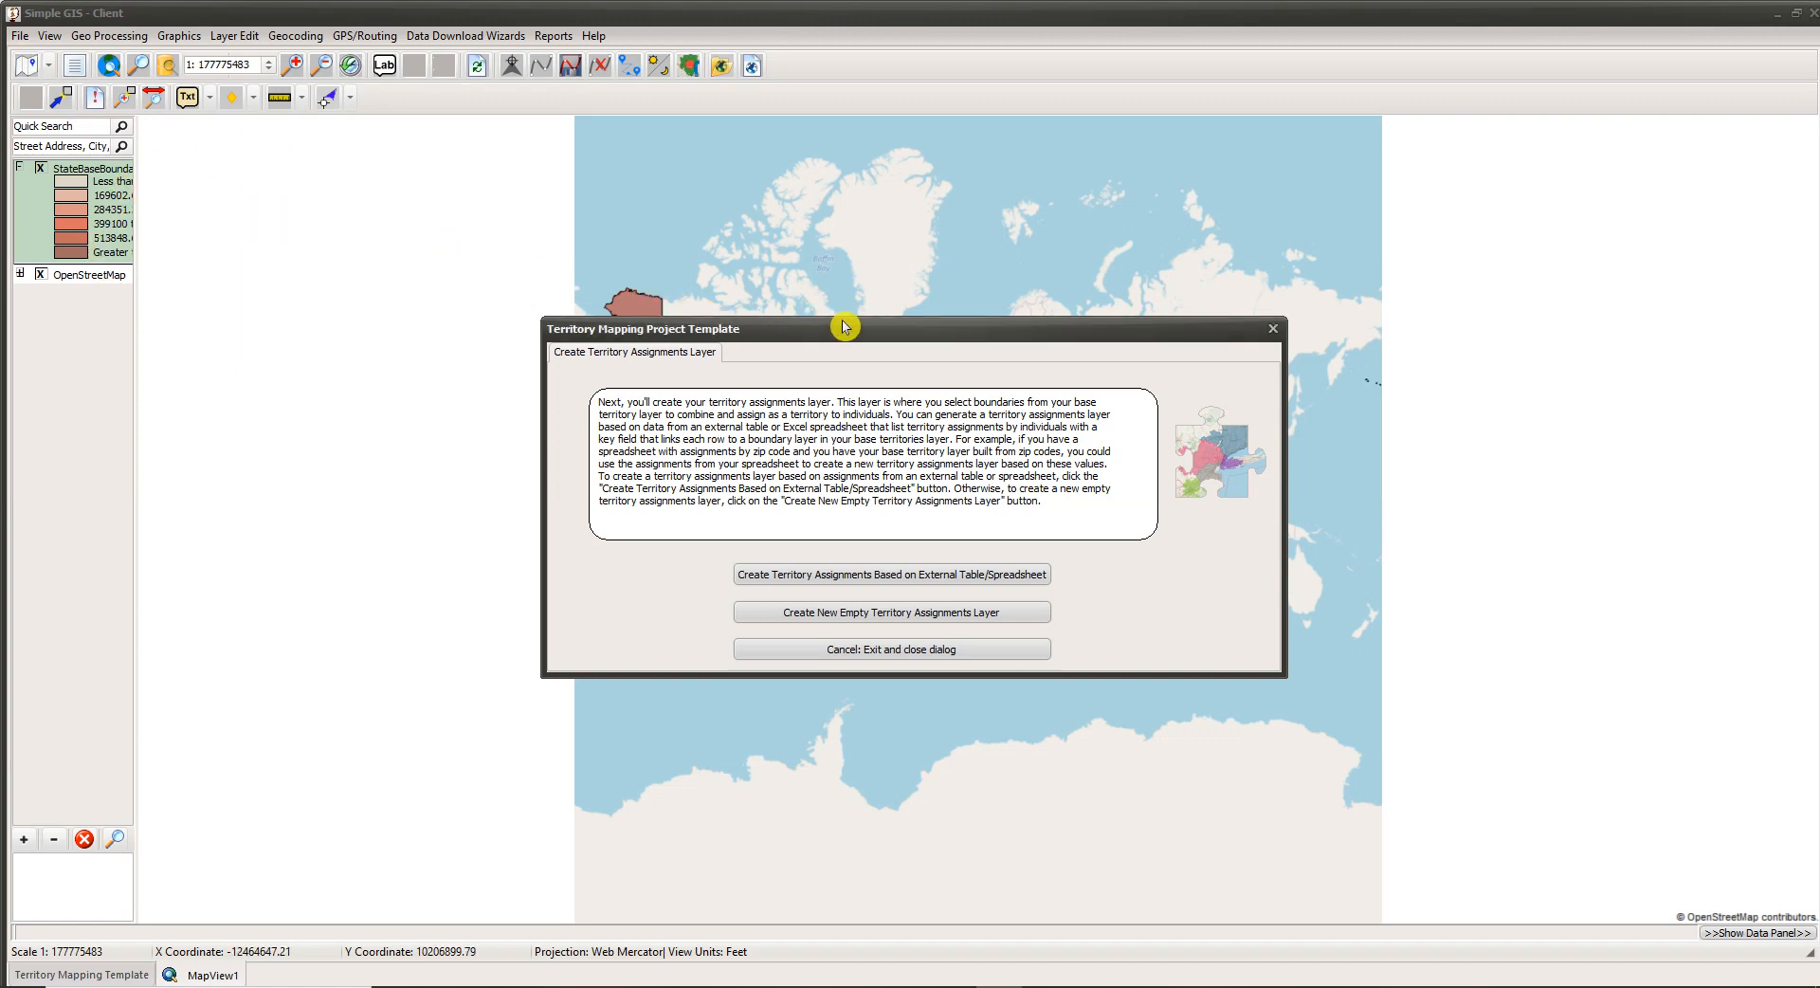
pyautogui.moveTo(833, 325); pyautogui.dragTo(1204, 282)
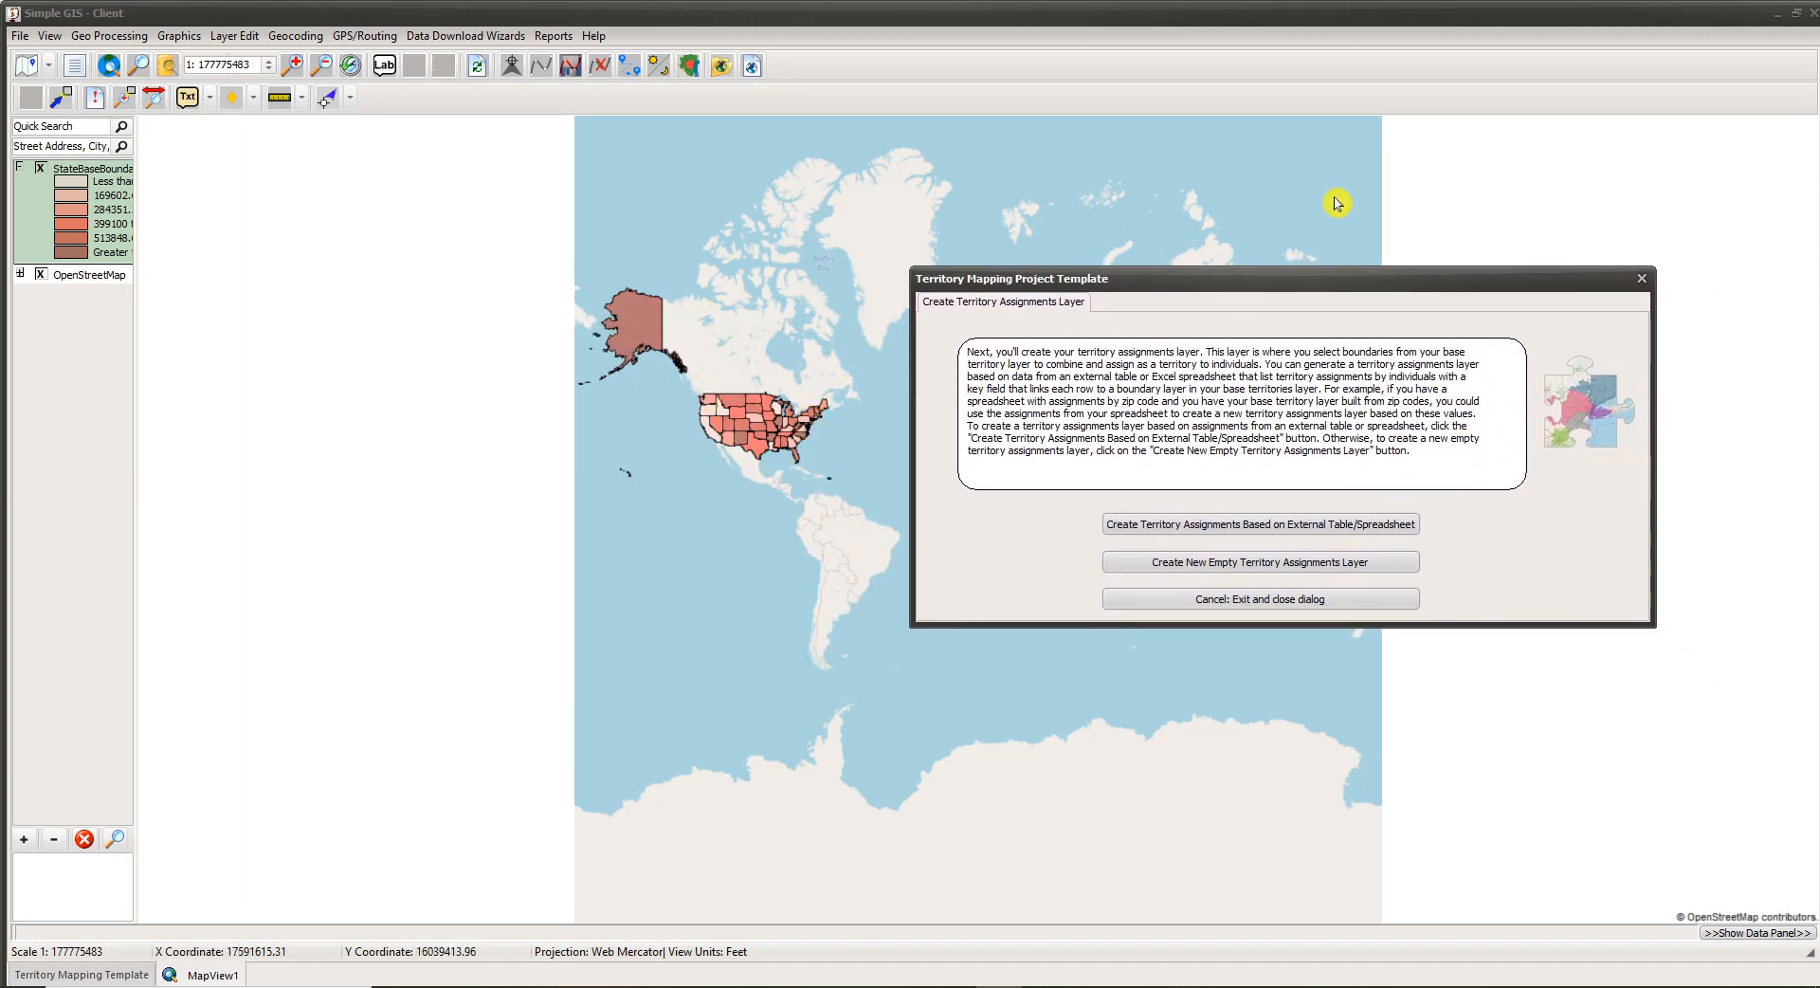
pyautogui.moveTo(1303, 284); pyautogui.dragTo(1072, 285)
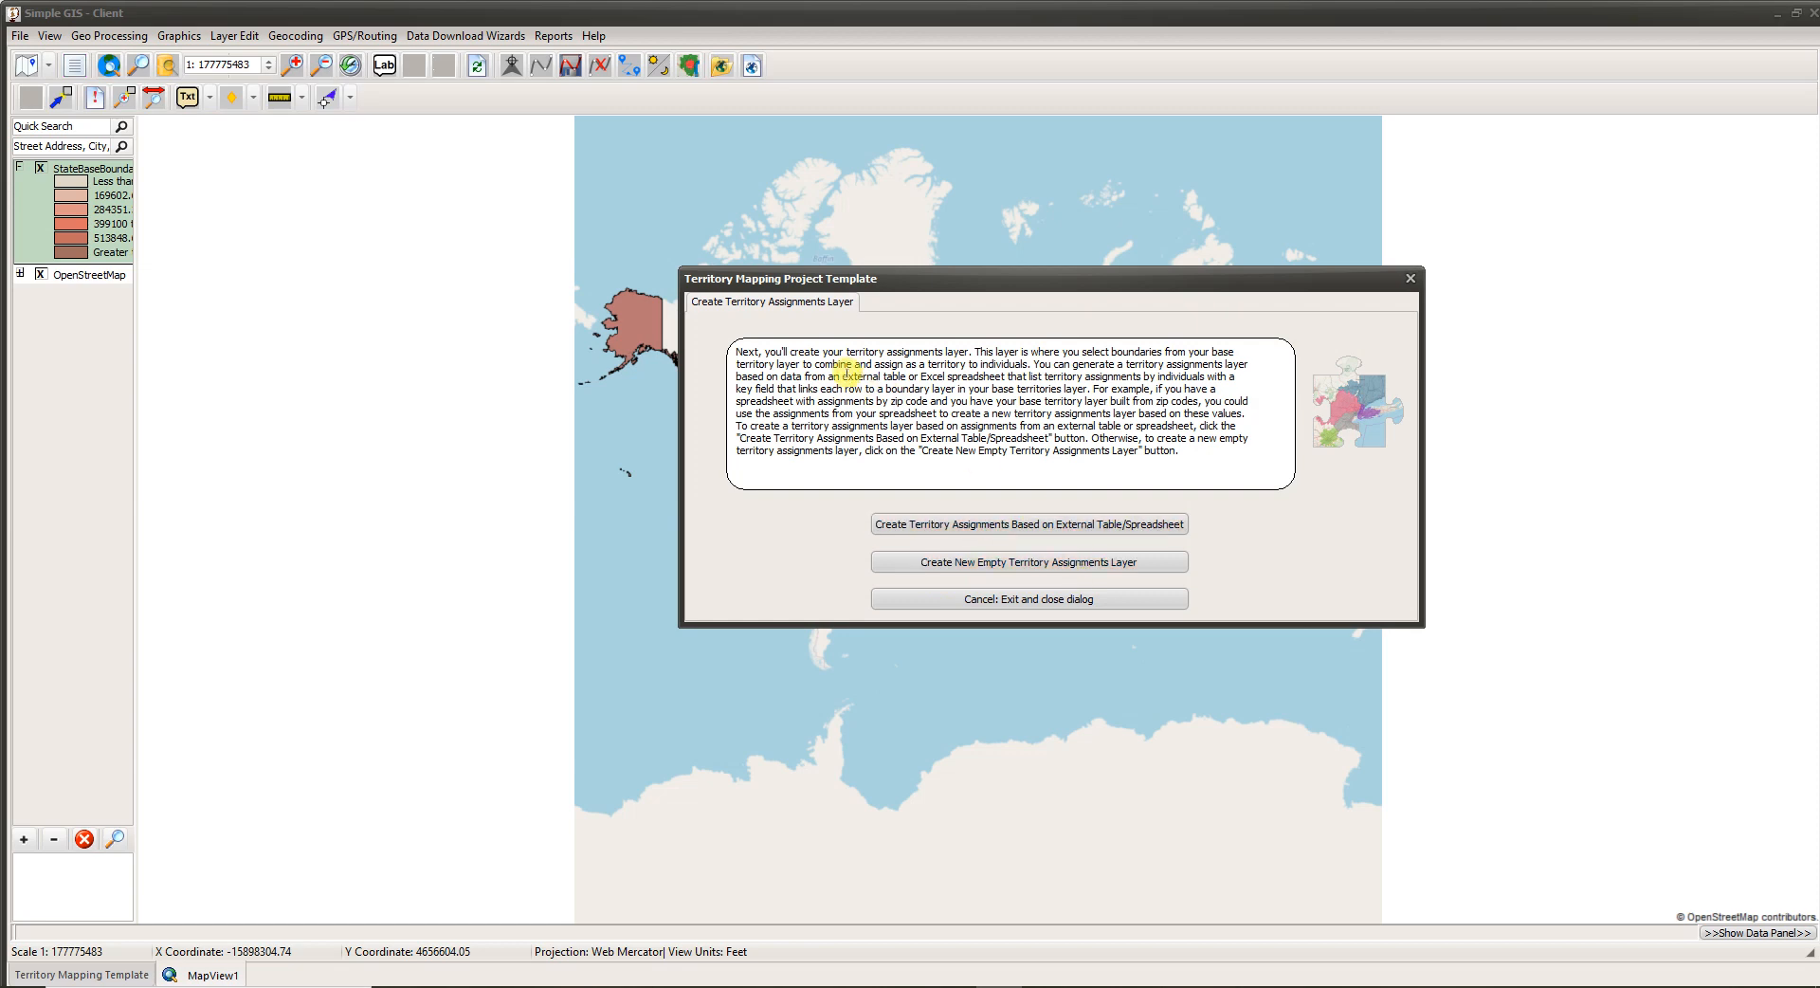
# Step: Create a new empty territory assignments layer from StateBaseBoundaries.shp, saved as StateTerritories in the Demos folder
pyautogui.click(1017, 566)
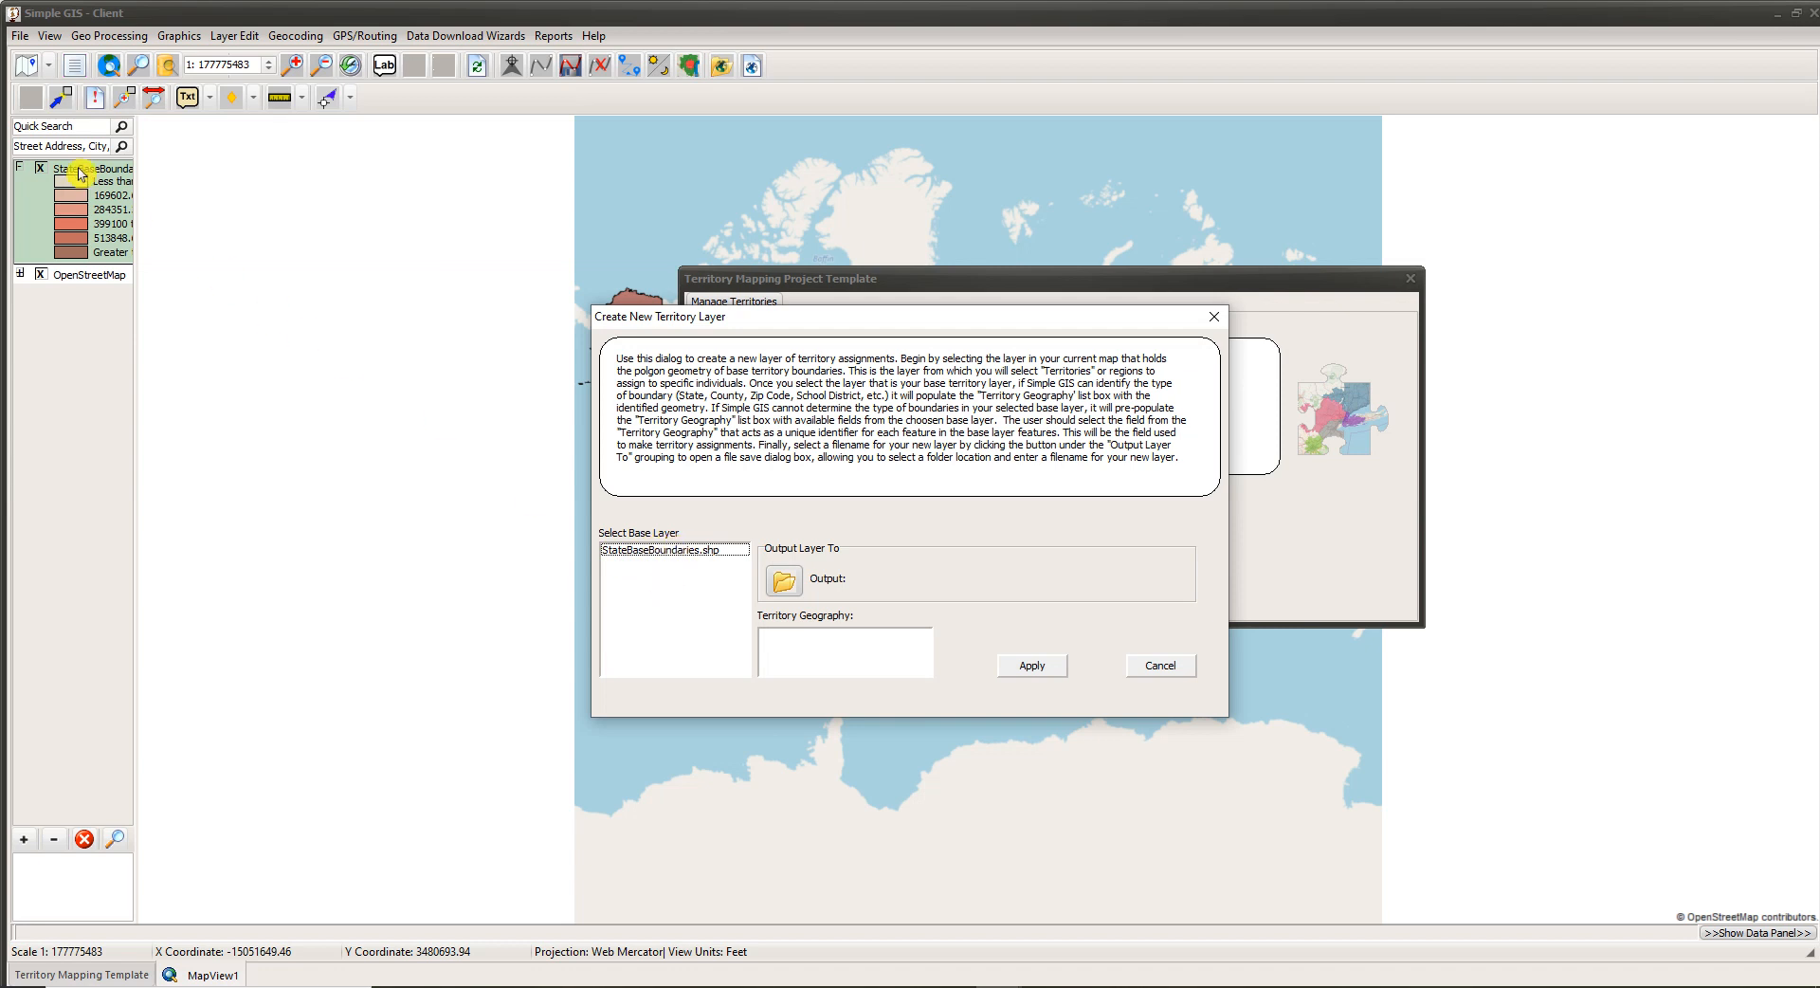
pyautogui.click(662, 554)
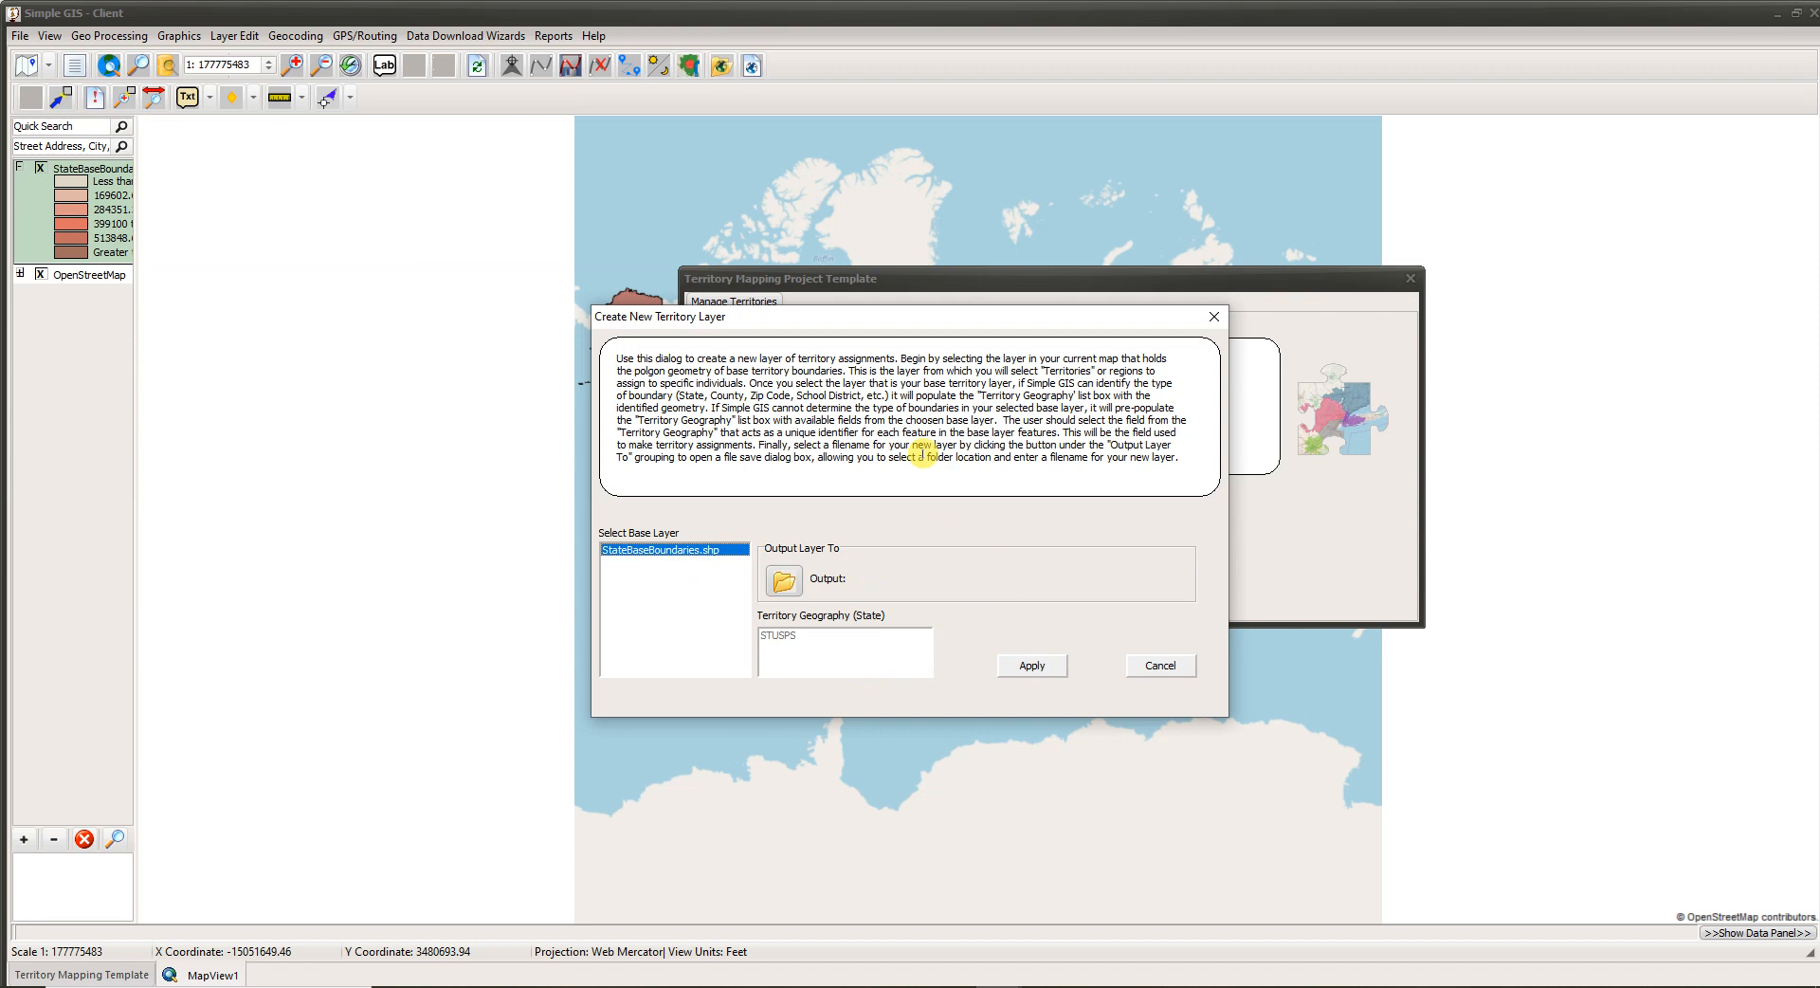
pyautogui.click(785, 586)
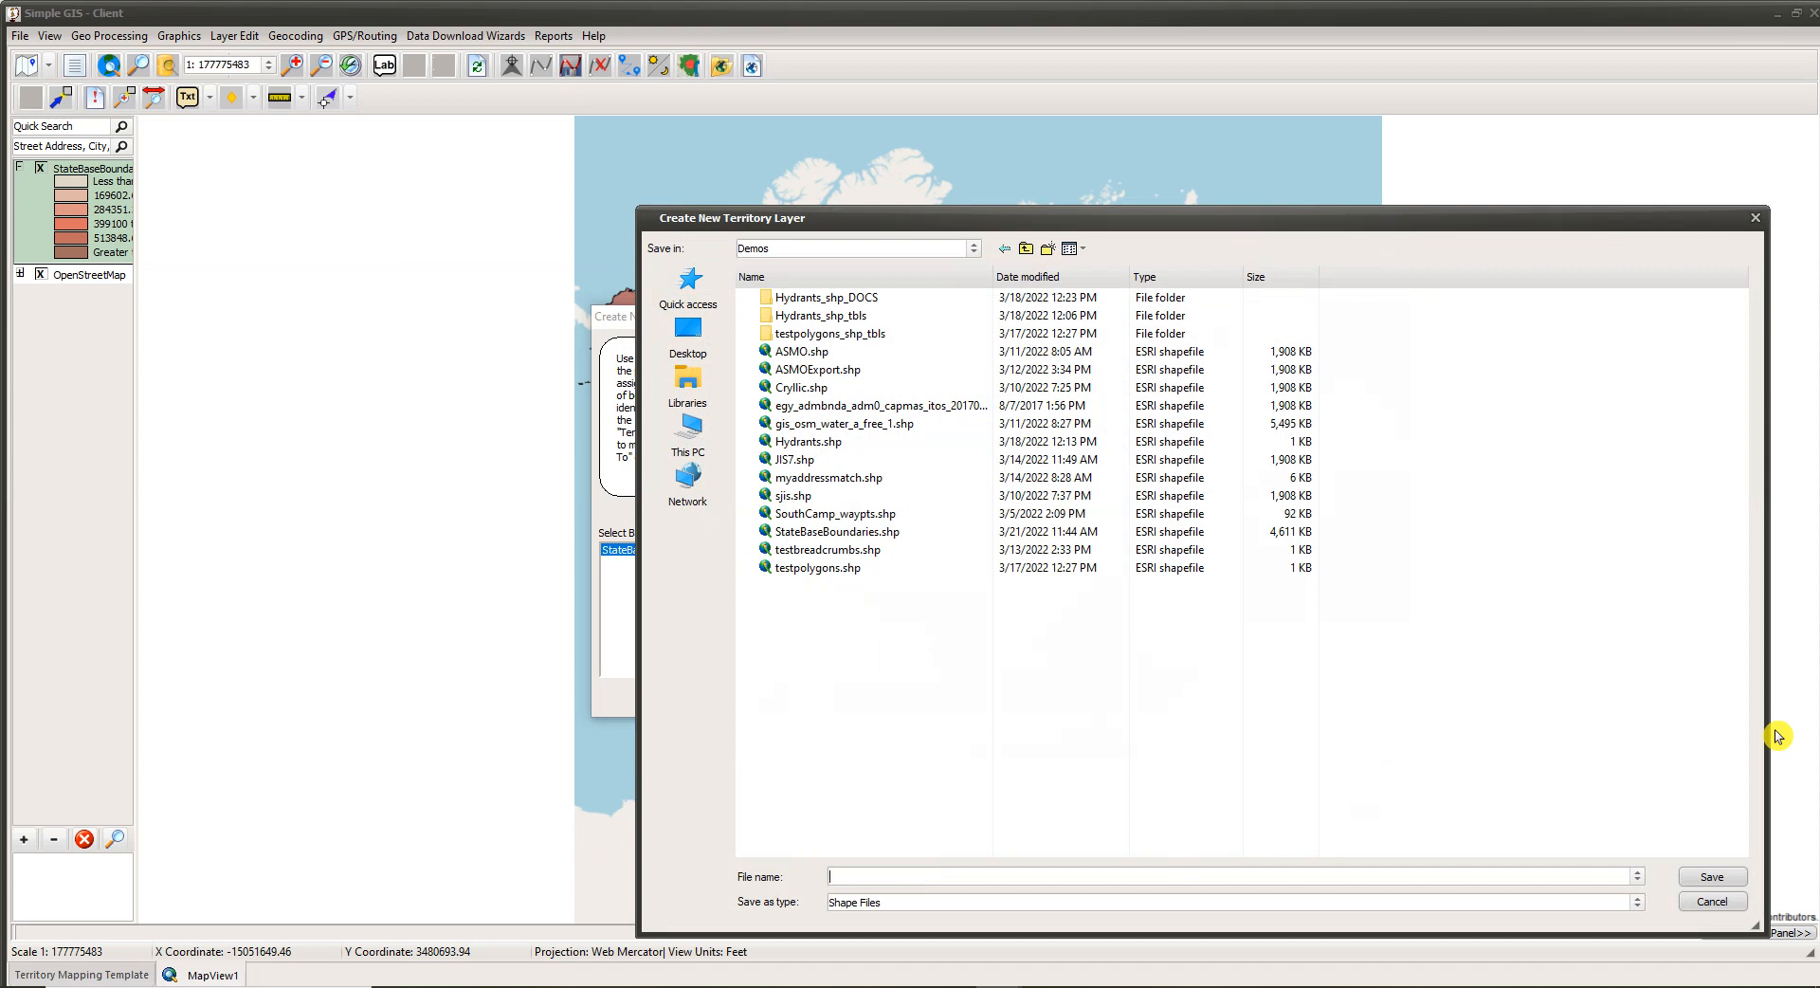
pyautogui.write('State')
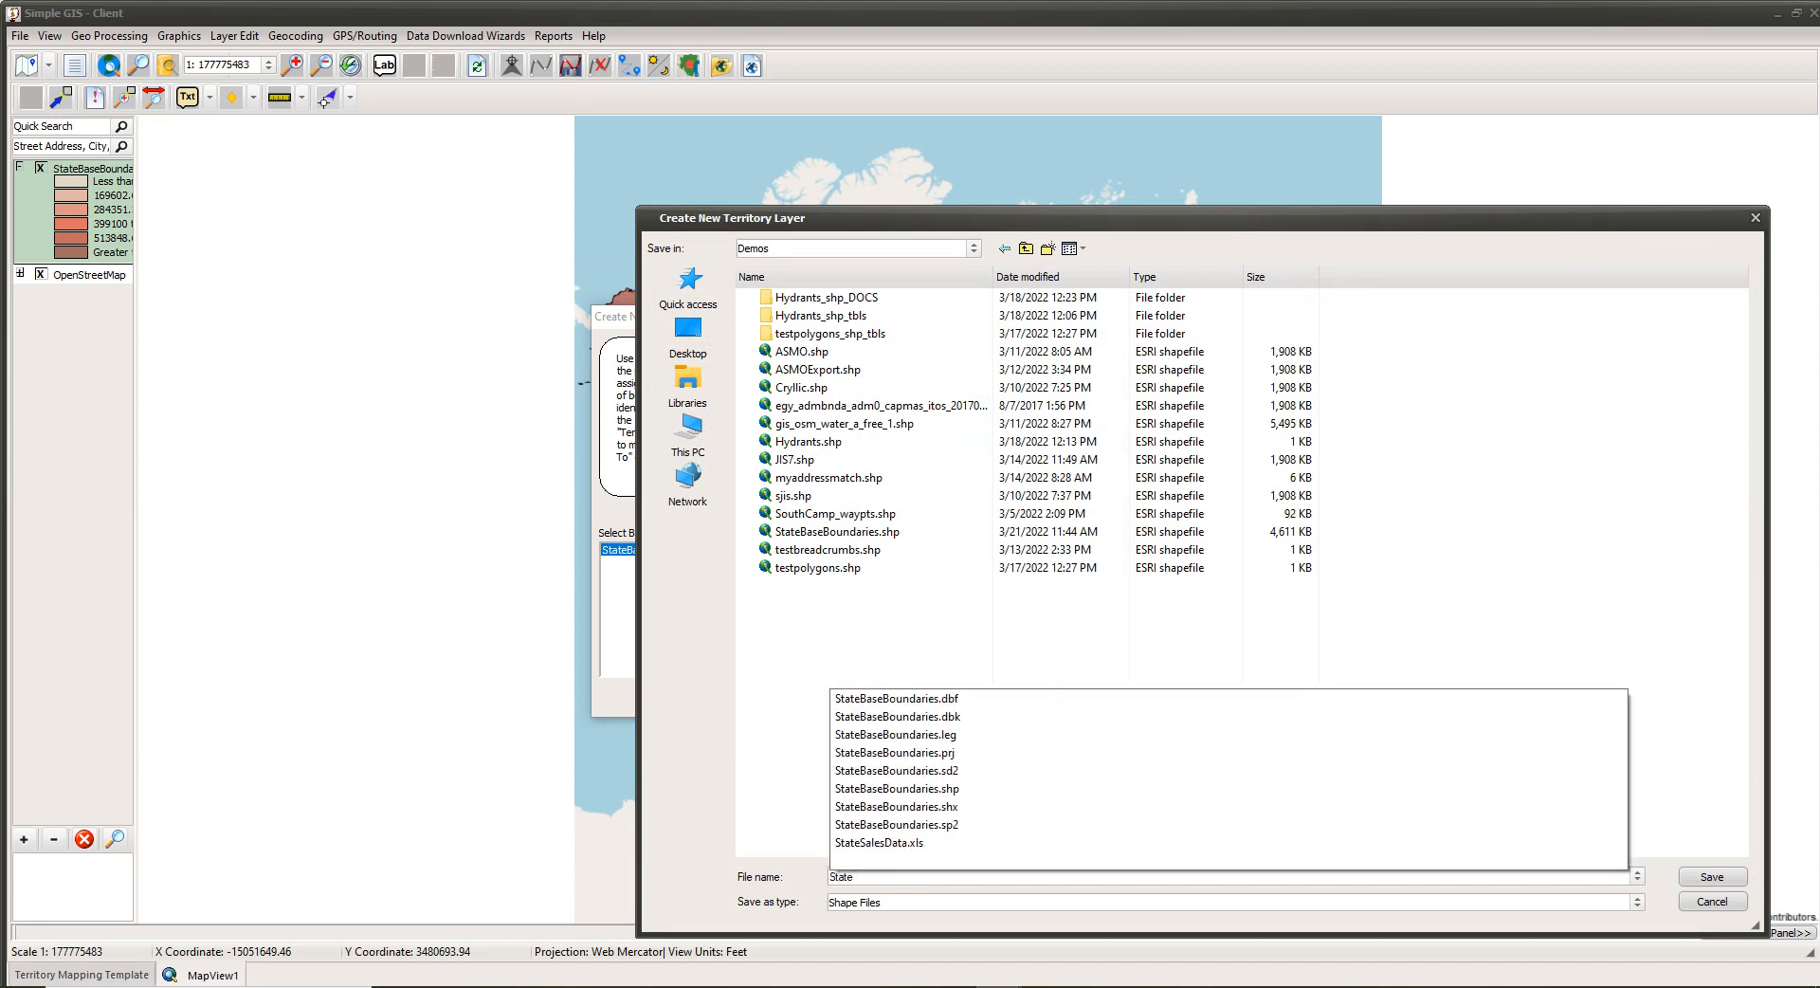
pyautogui.write('Terr')
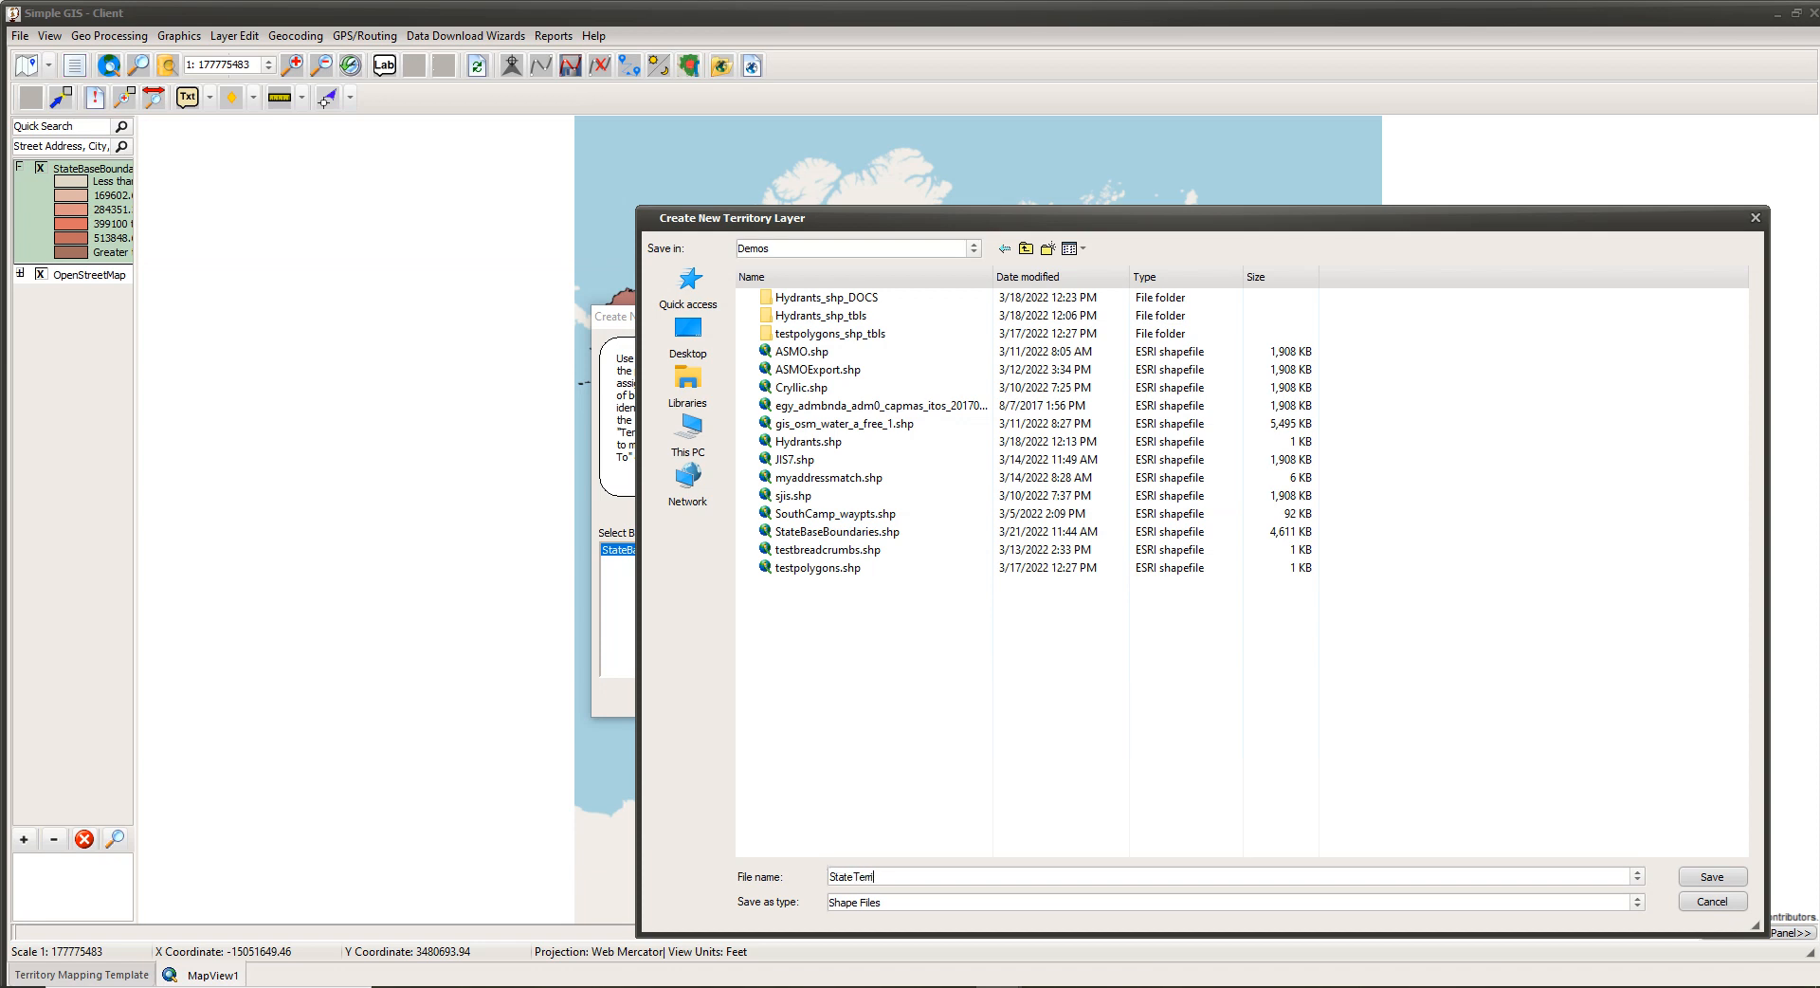
pyautogui.write('itories')
pyautogui.click(1693, 878)
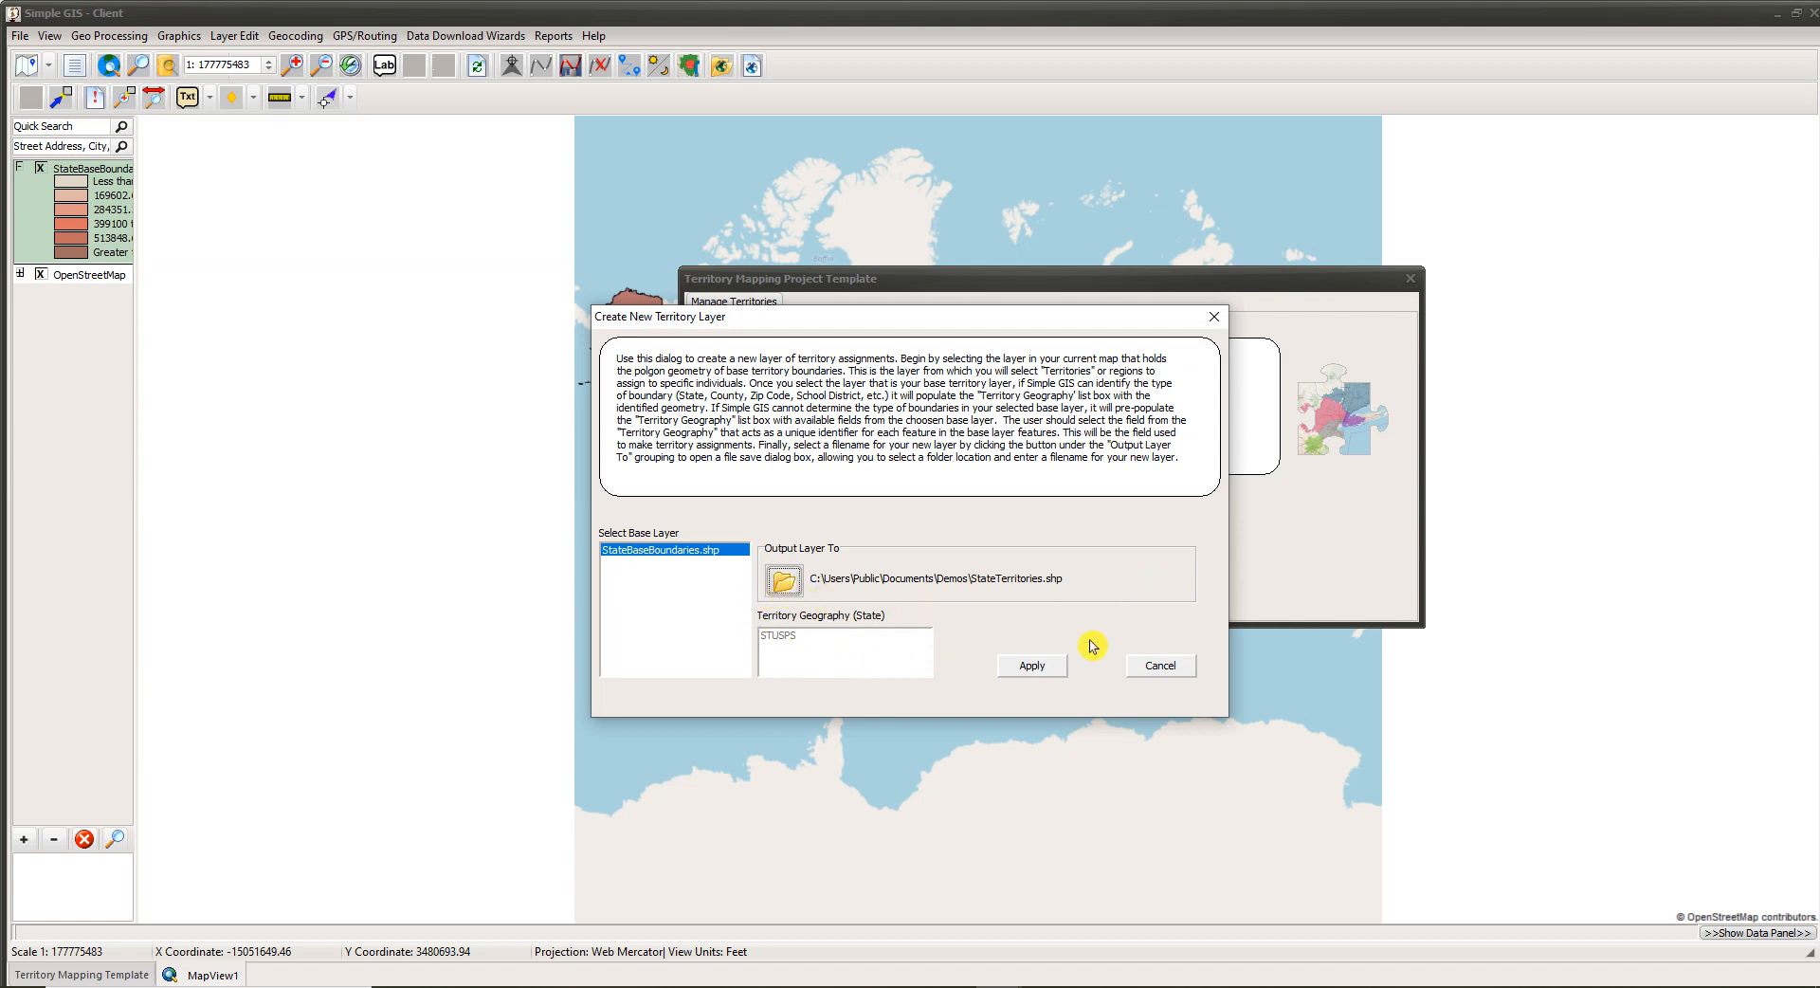
pyautogui.click(1033, 670)
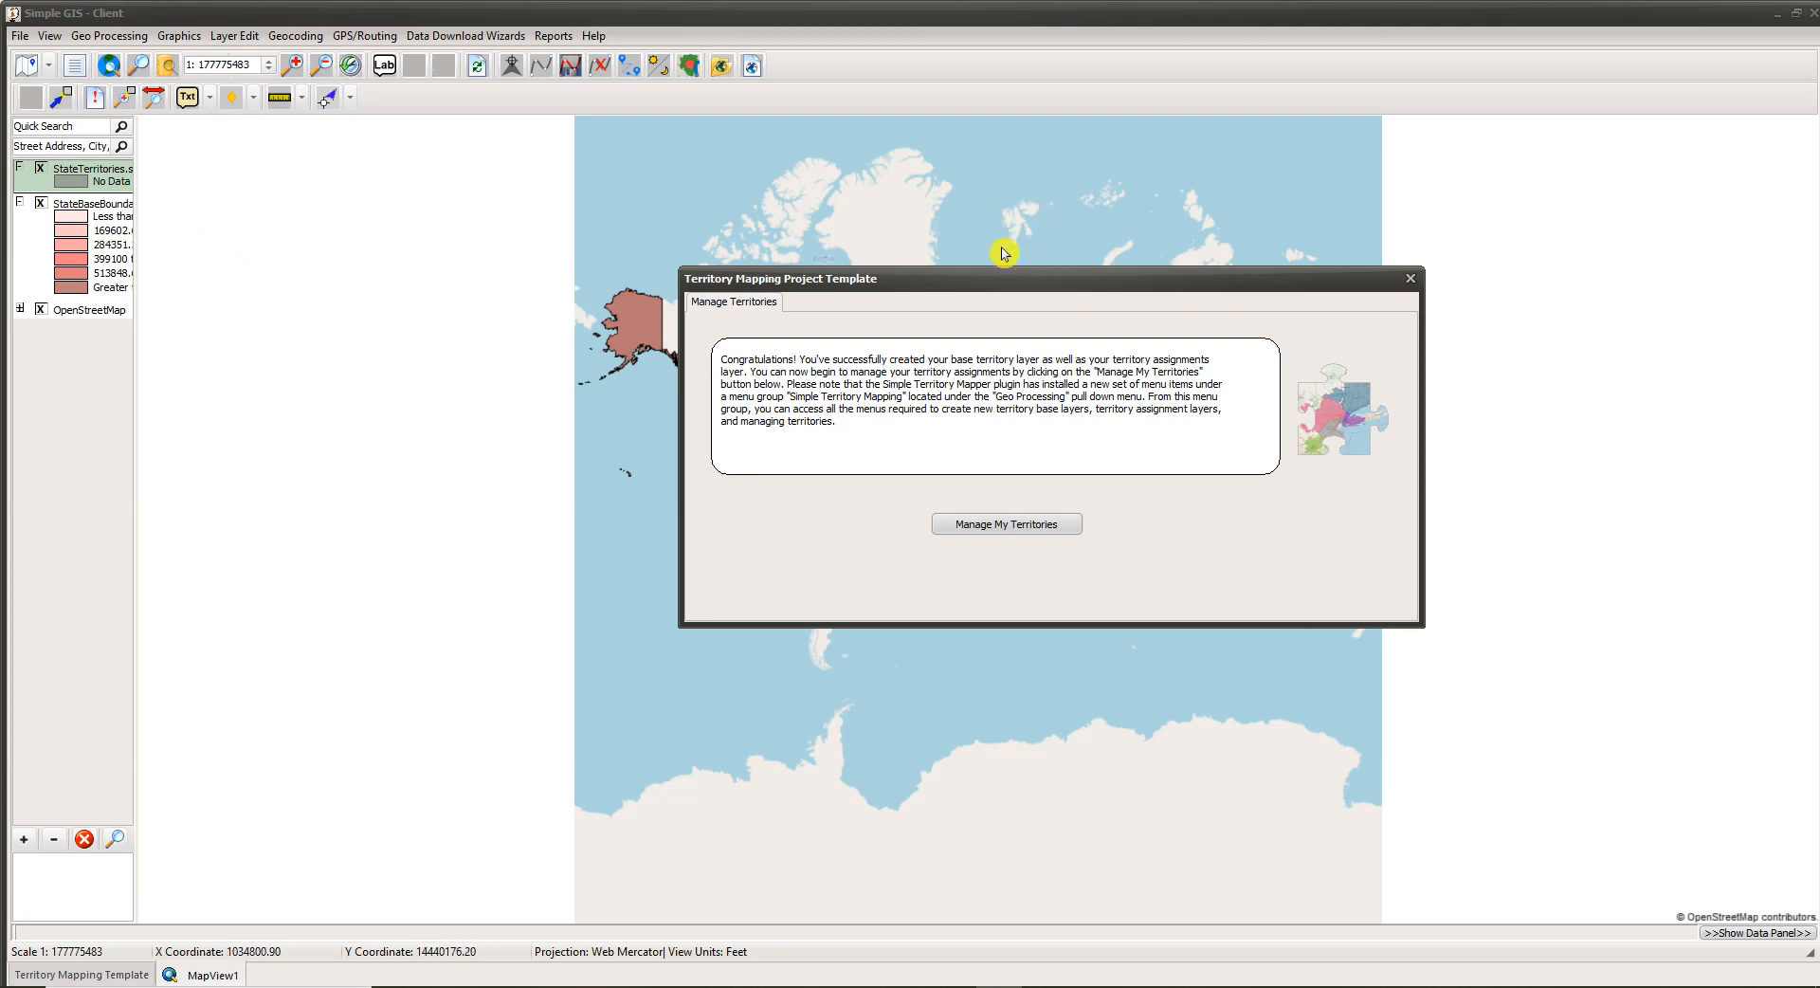
# Step: Start managing the territories and arrange the assignments dialog beside a close-up of the contiguous United States
pyautogui.moveTo(1003, 284); pyautogui.dragTo(1204, 266)
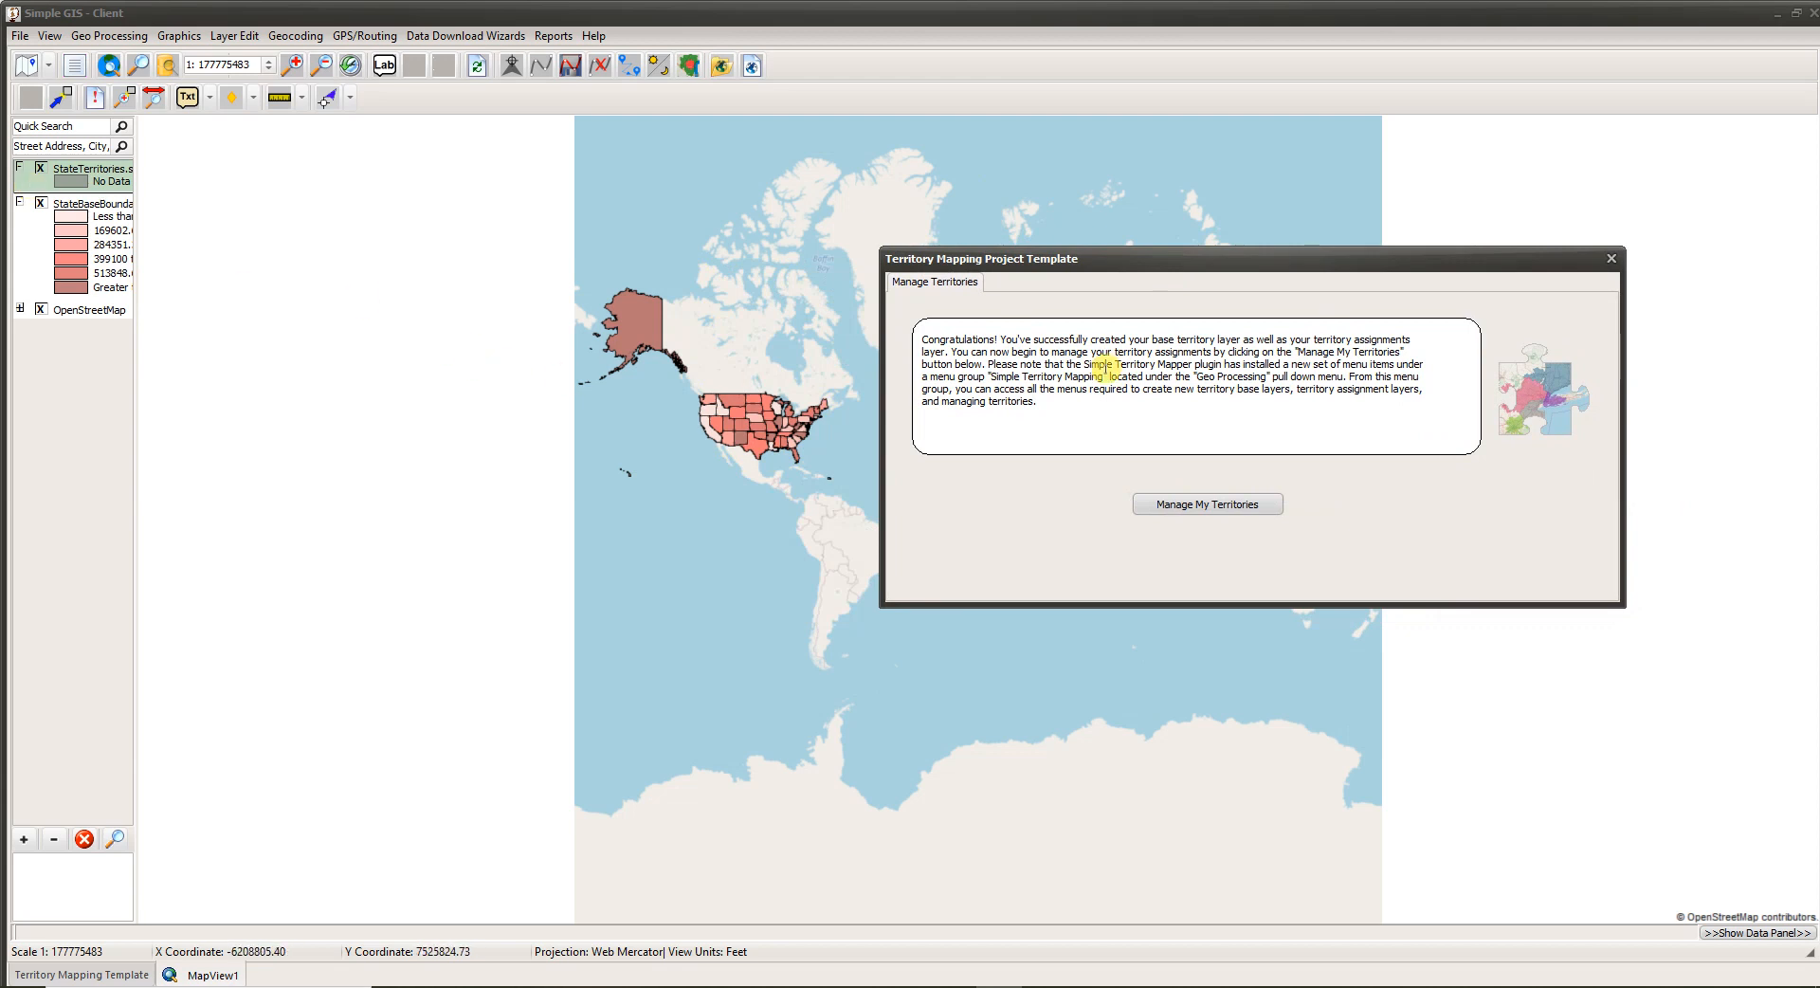
pyautogui.click(1213, 514)
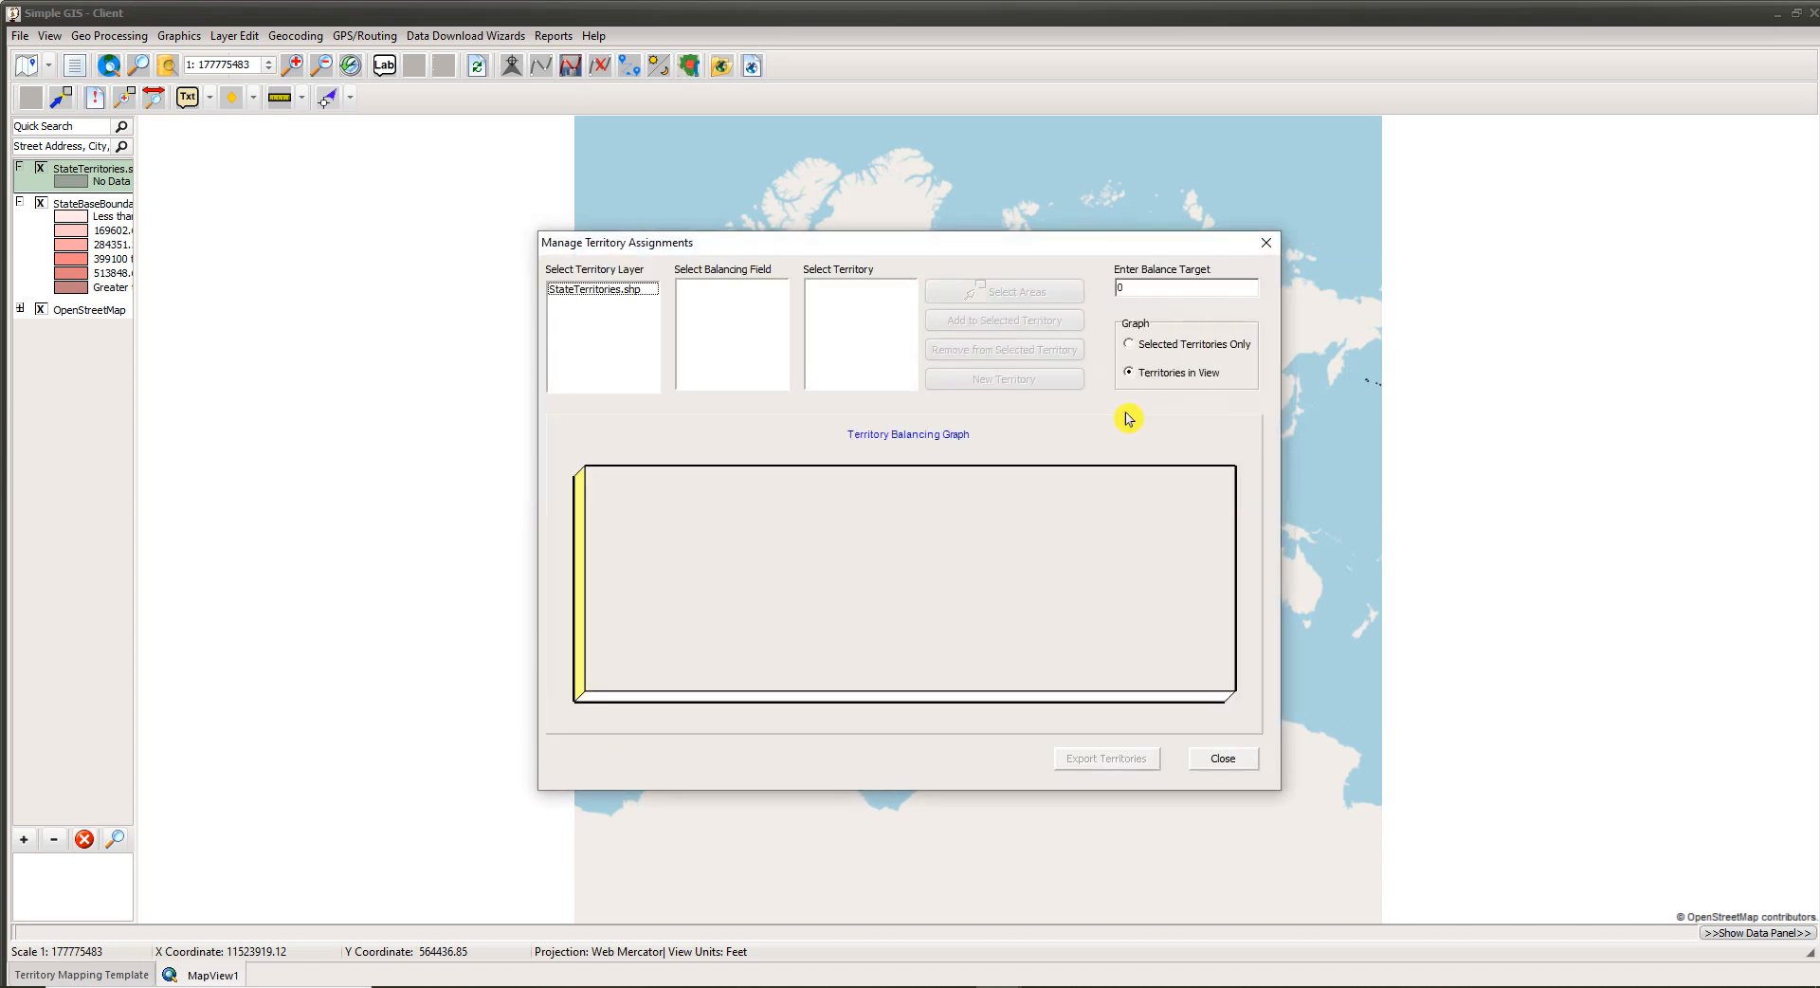
pyautogui.moveTo(948, 249); pyautogui.dragTo(1337, 207)
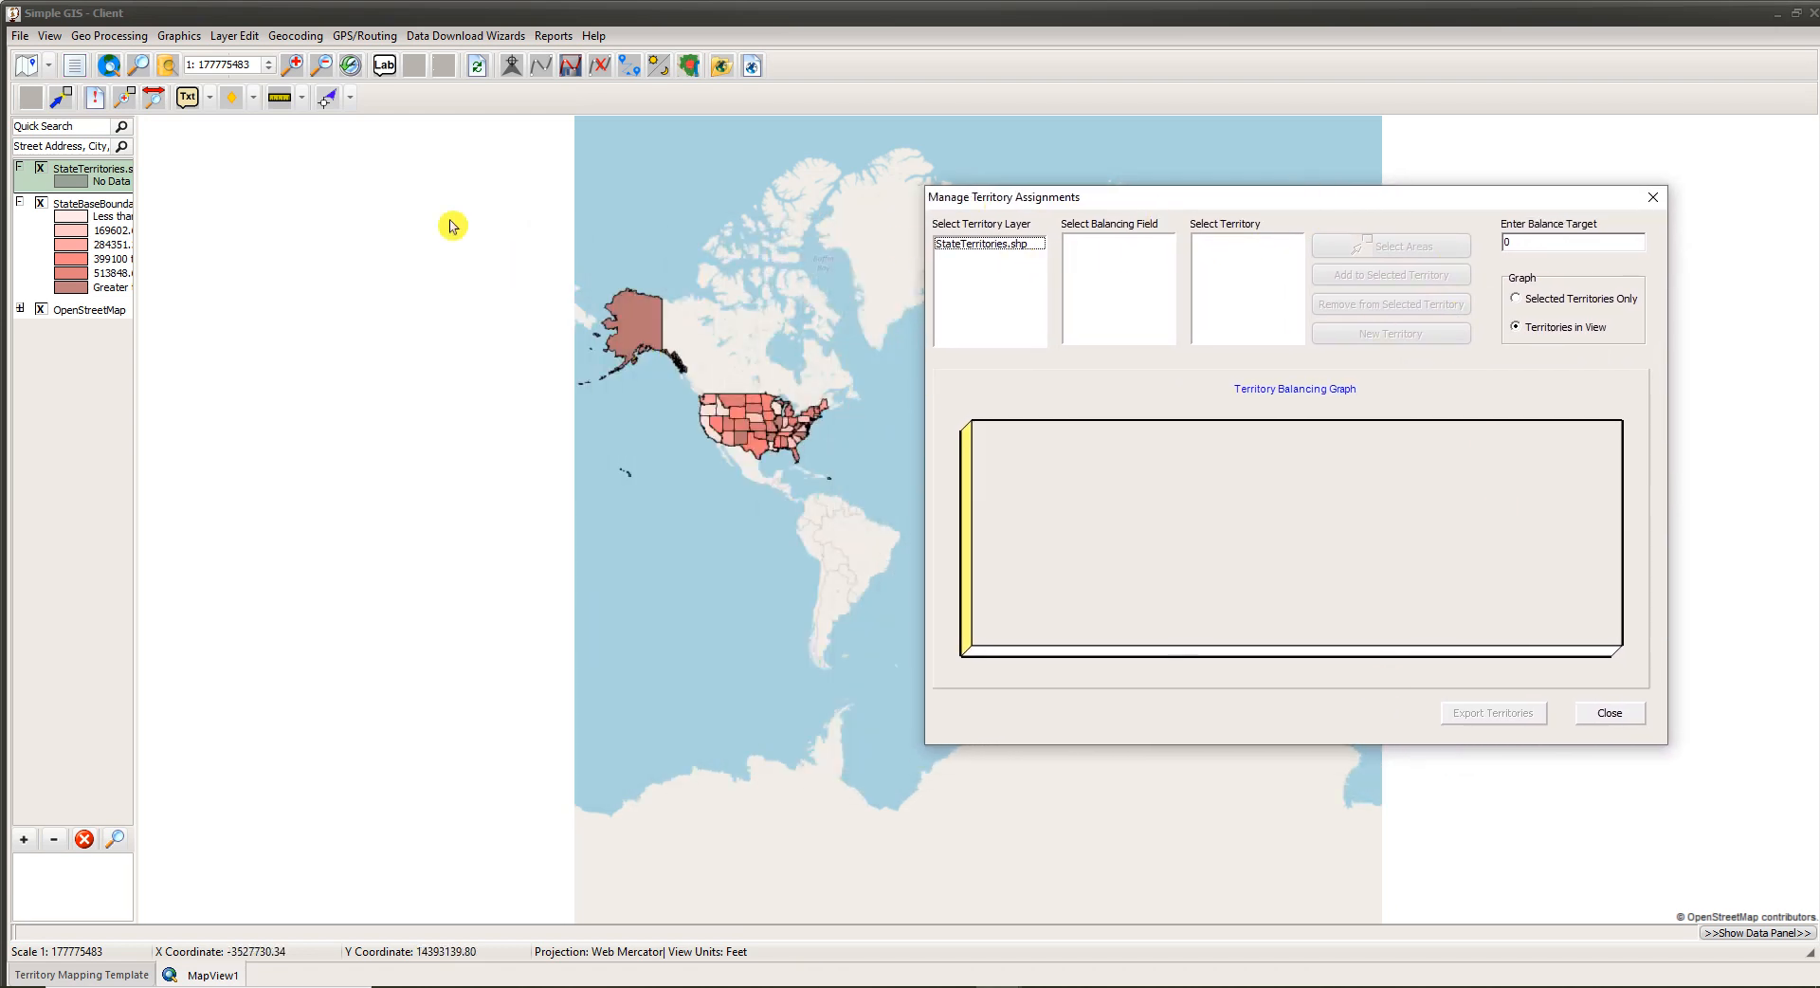
pyautogui.click(128, 101)
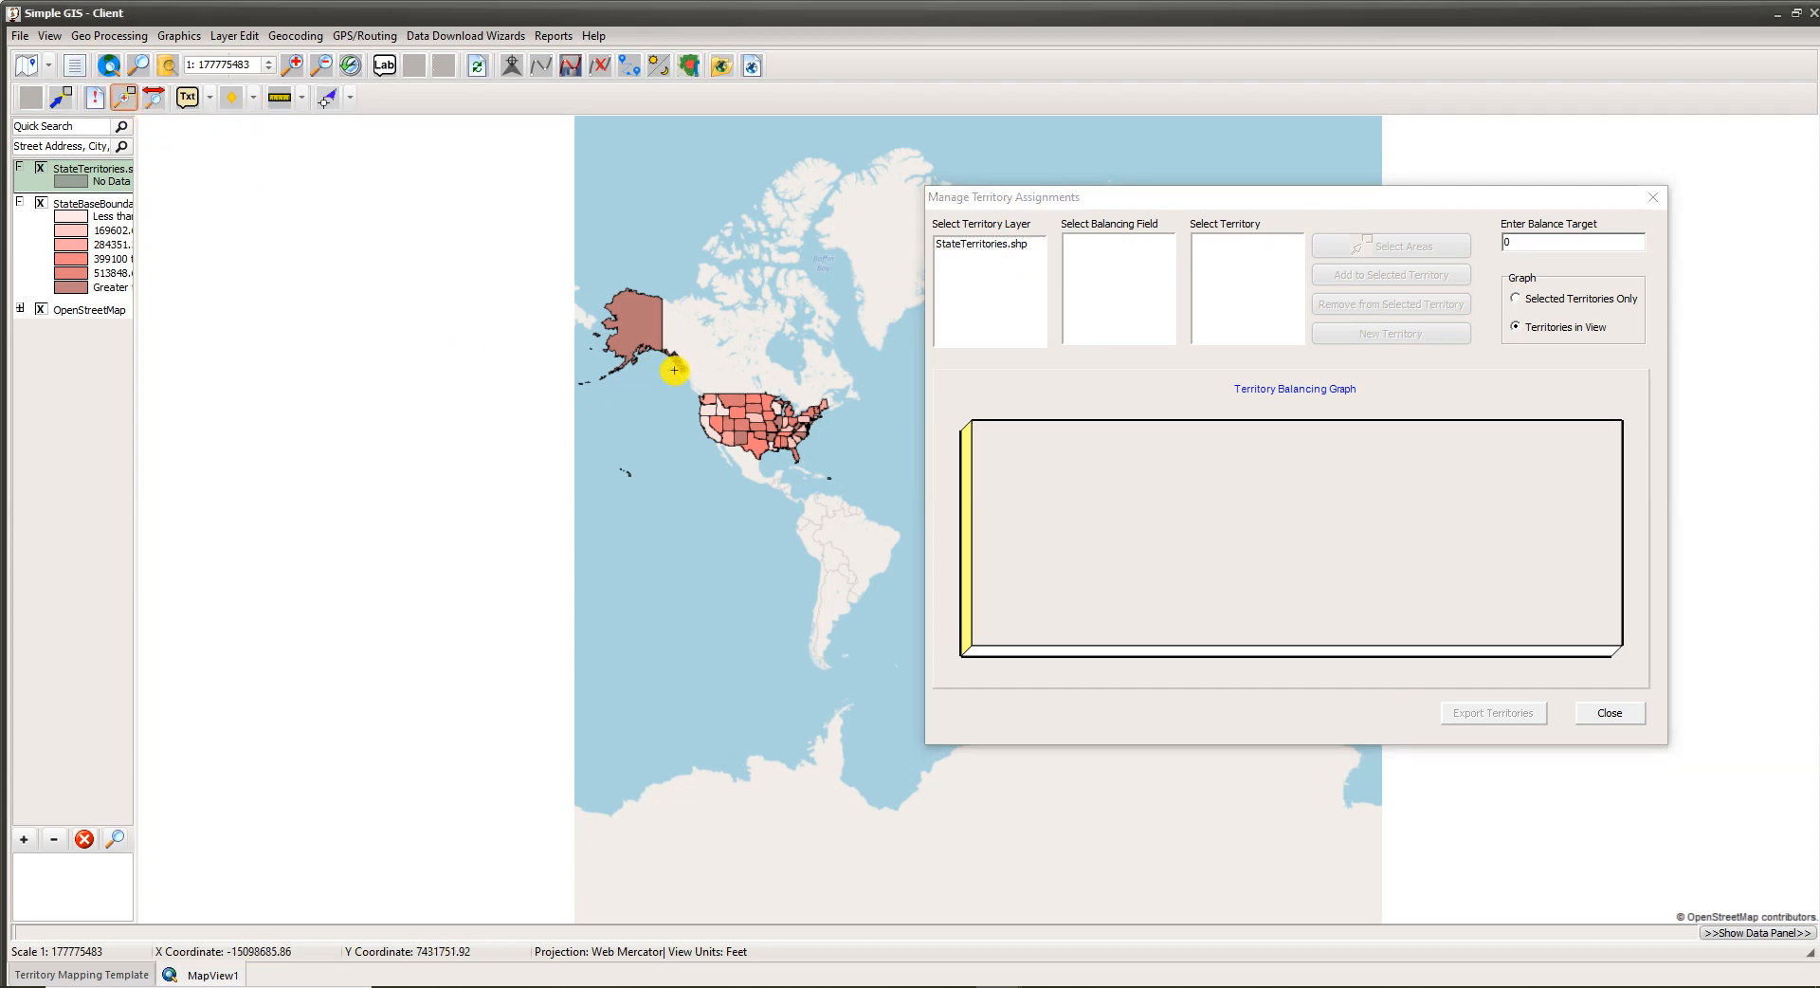
pyautogui.moveTo(674, 369); pyautogui.dragTo(834, 466)
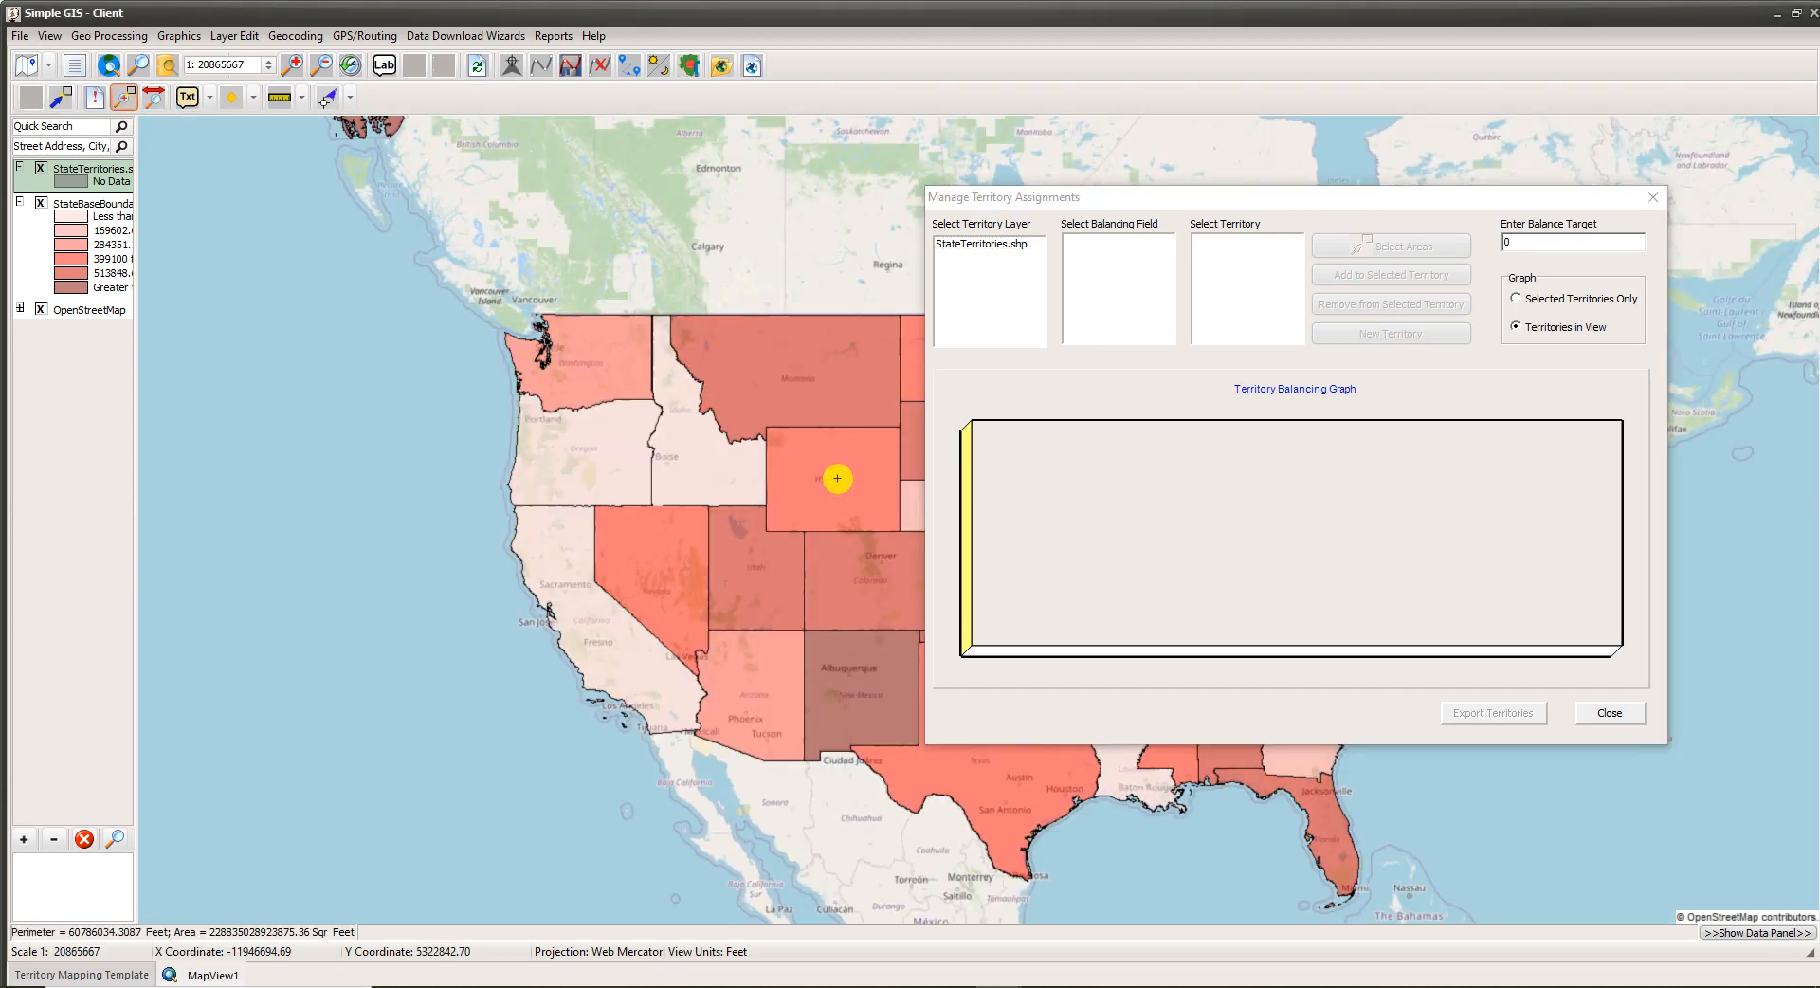
pyautogui.moveTo(1219, 203); pyautogui.dragTo(1391, 205)
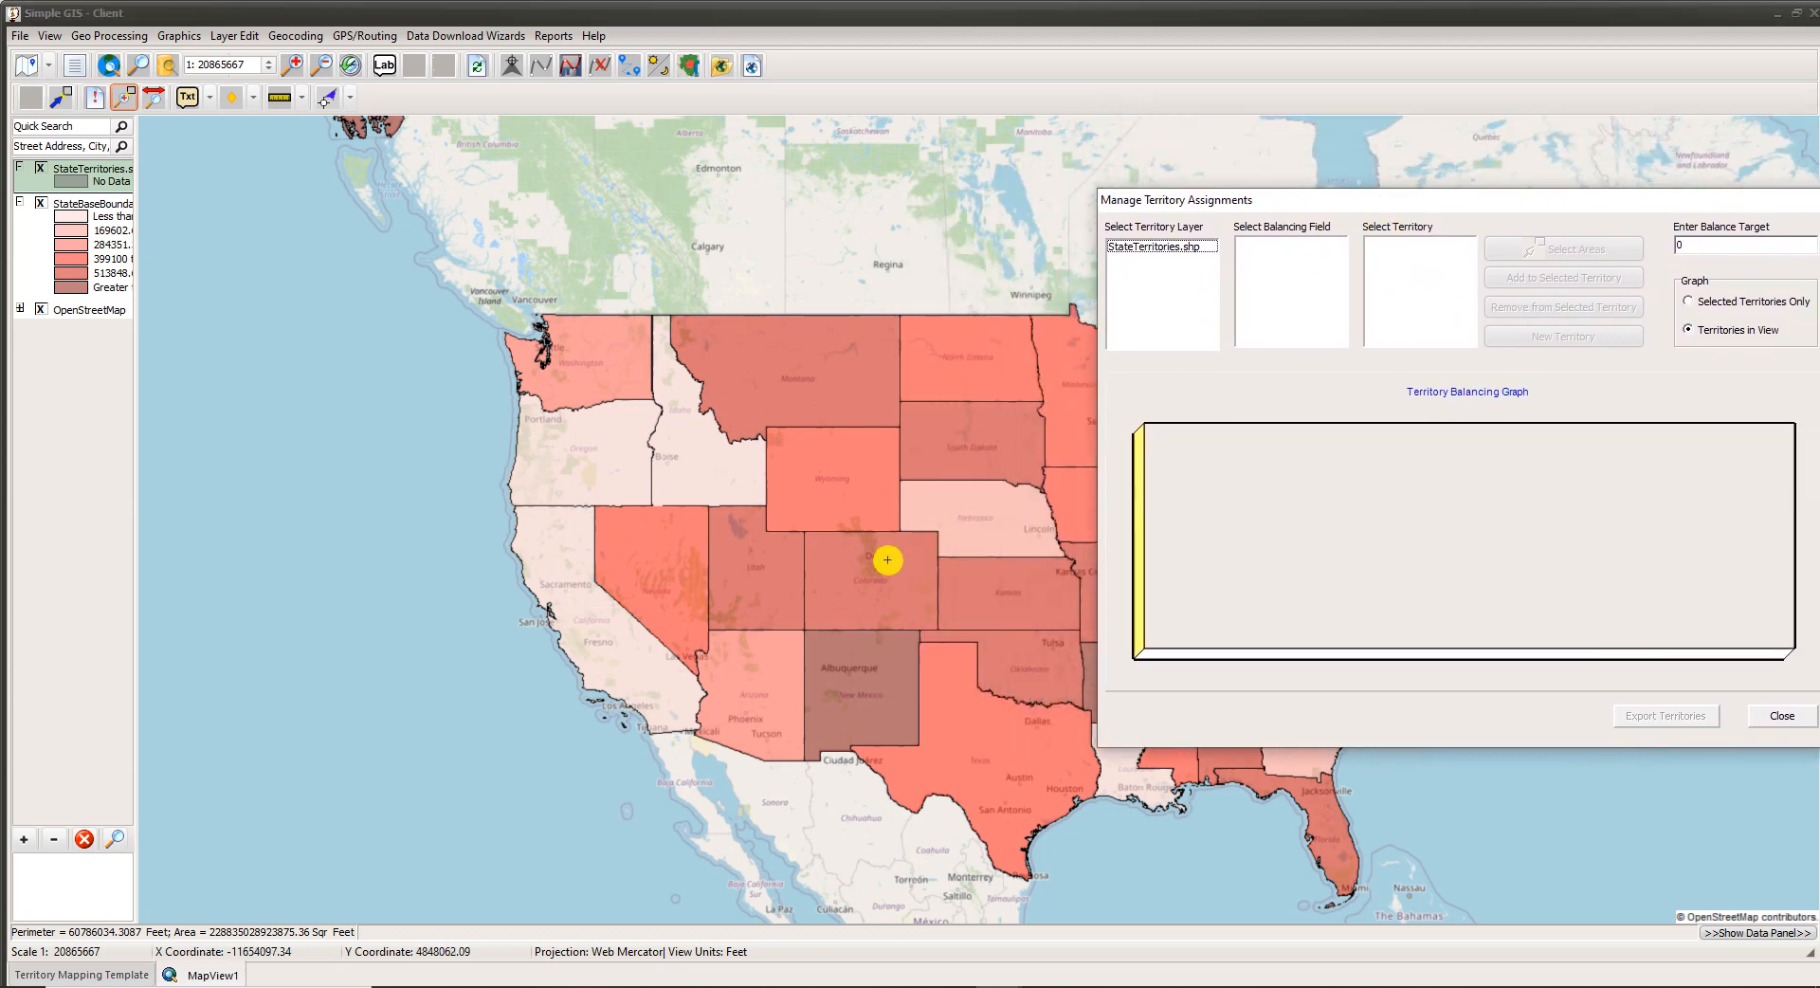
pyautogui.moveTo(885, 557); pyautogui.dragTo(644, 443)
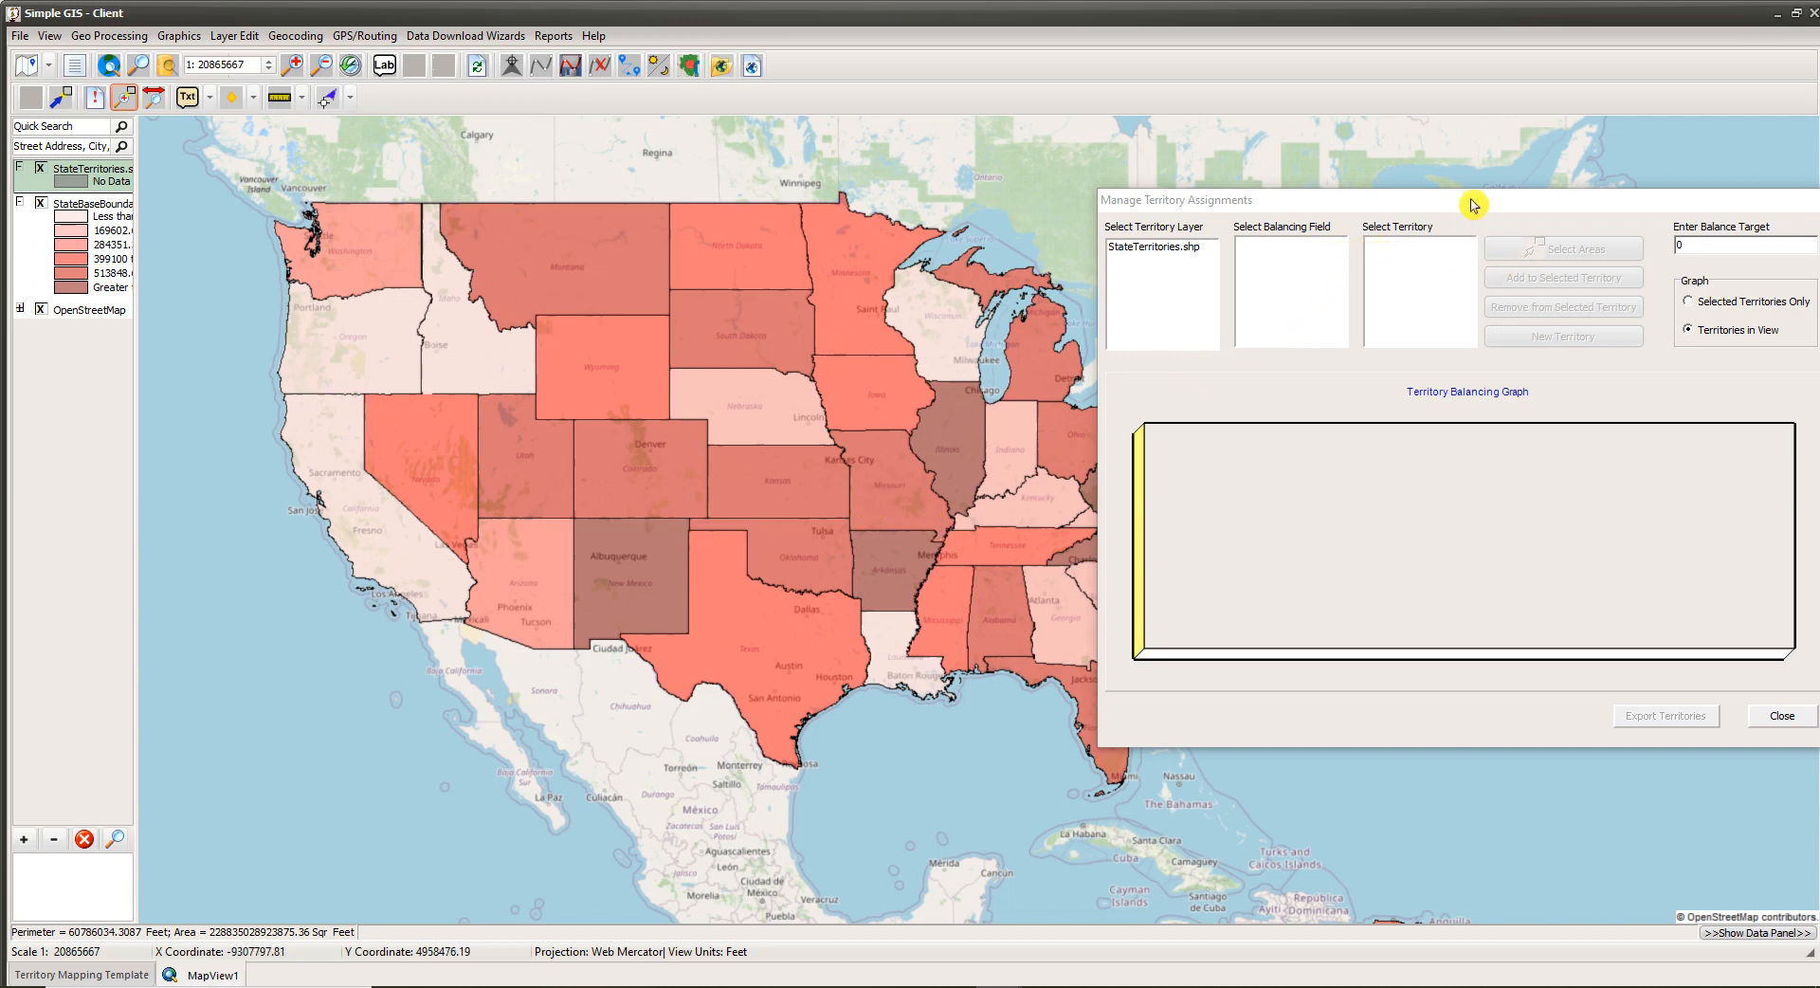
# Step: Choose StateTerritories.shp as the territory layer to manage and Sales as its balancing field
pyautogui.click(1156, 256)
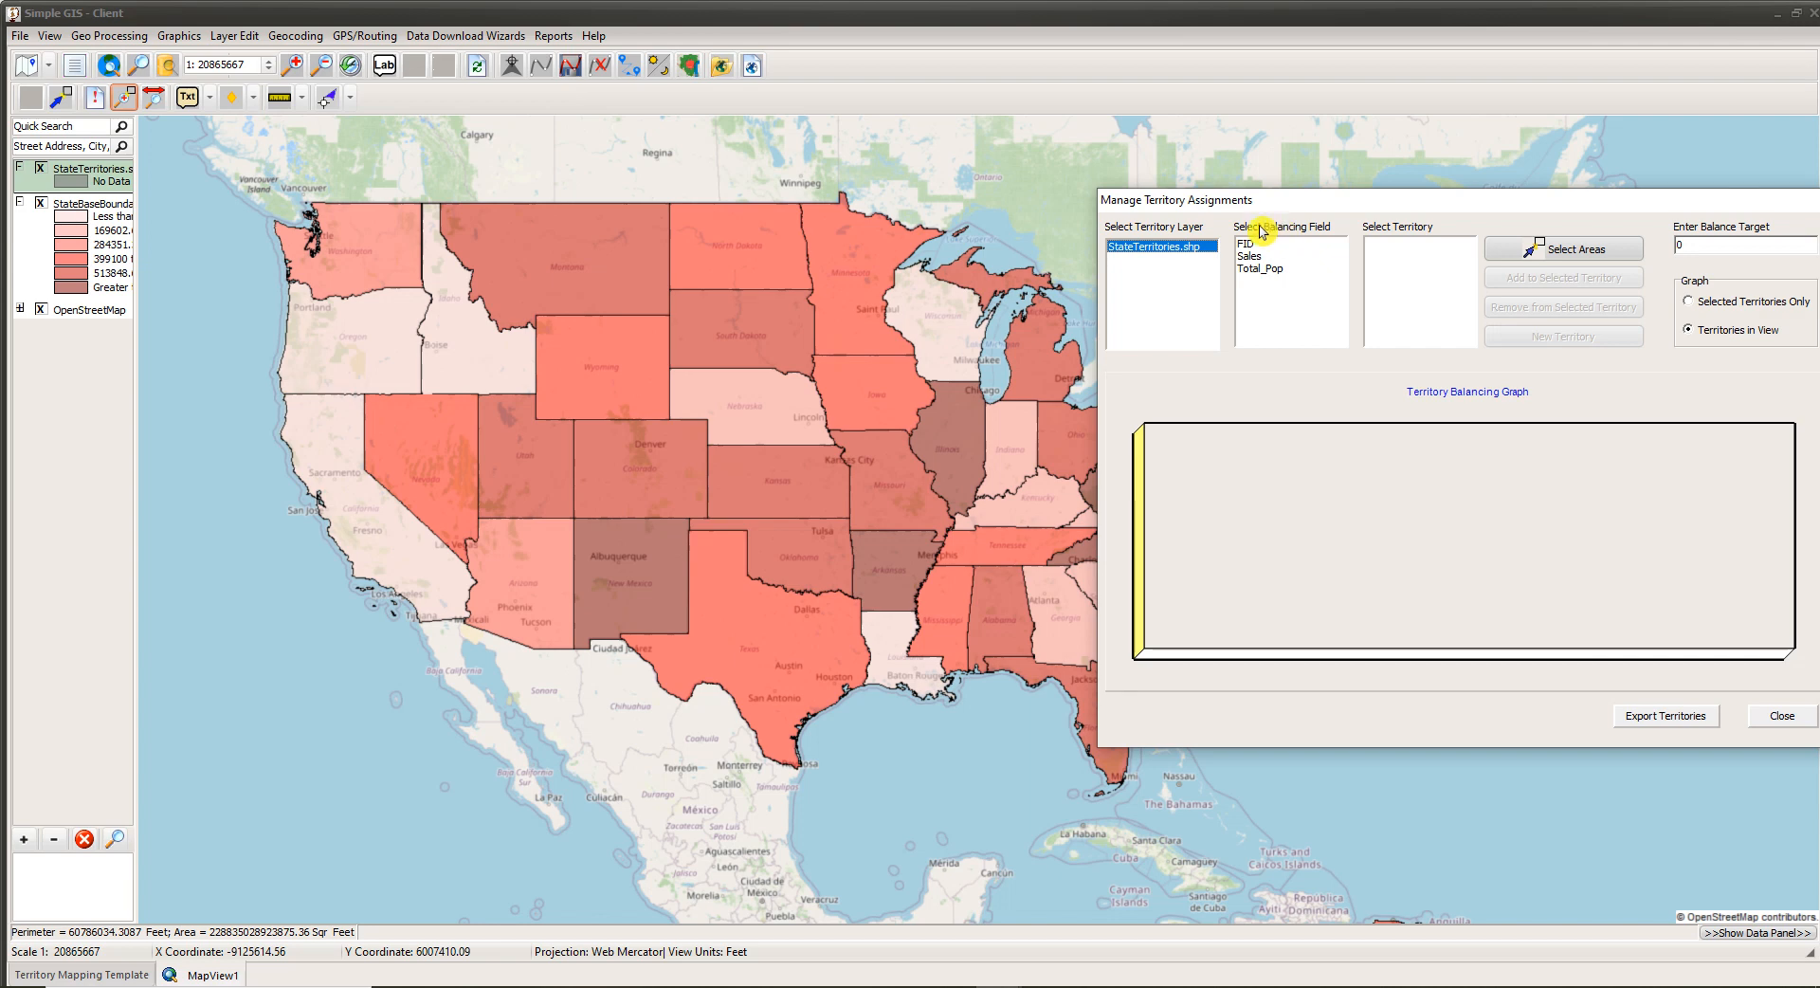
pyautogui.click(1254, 256)
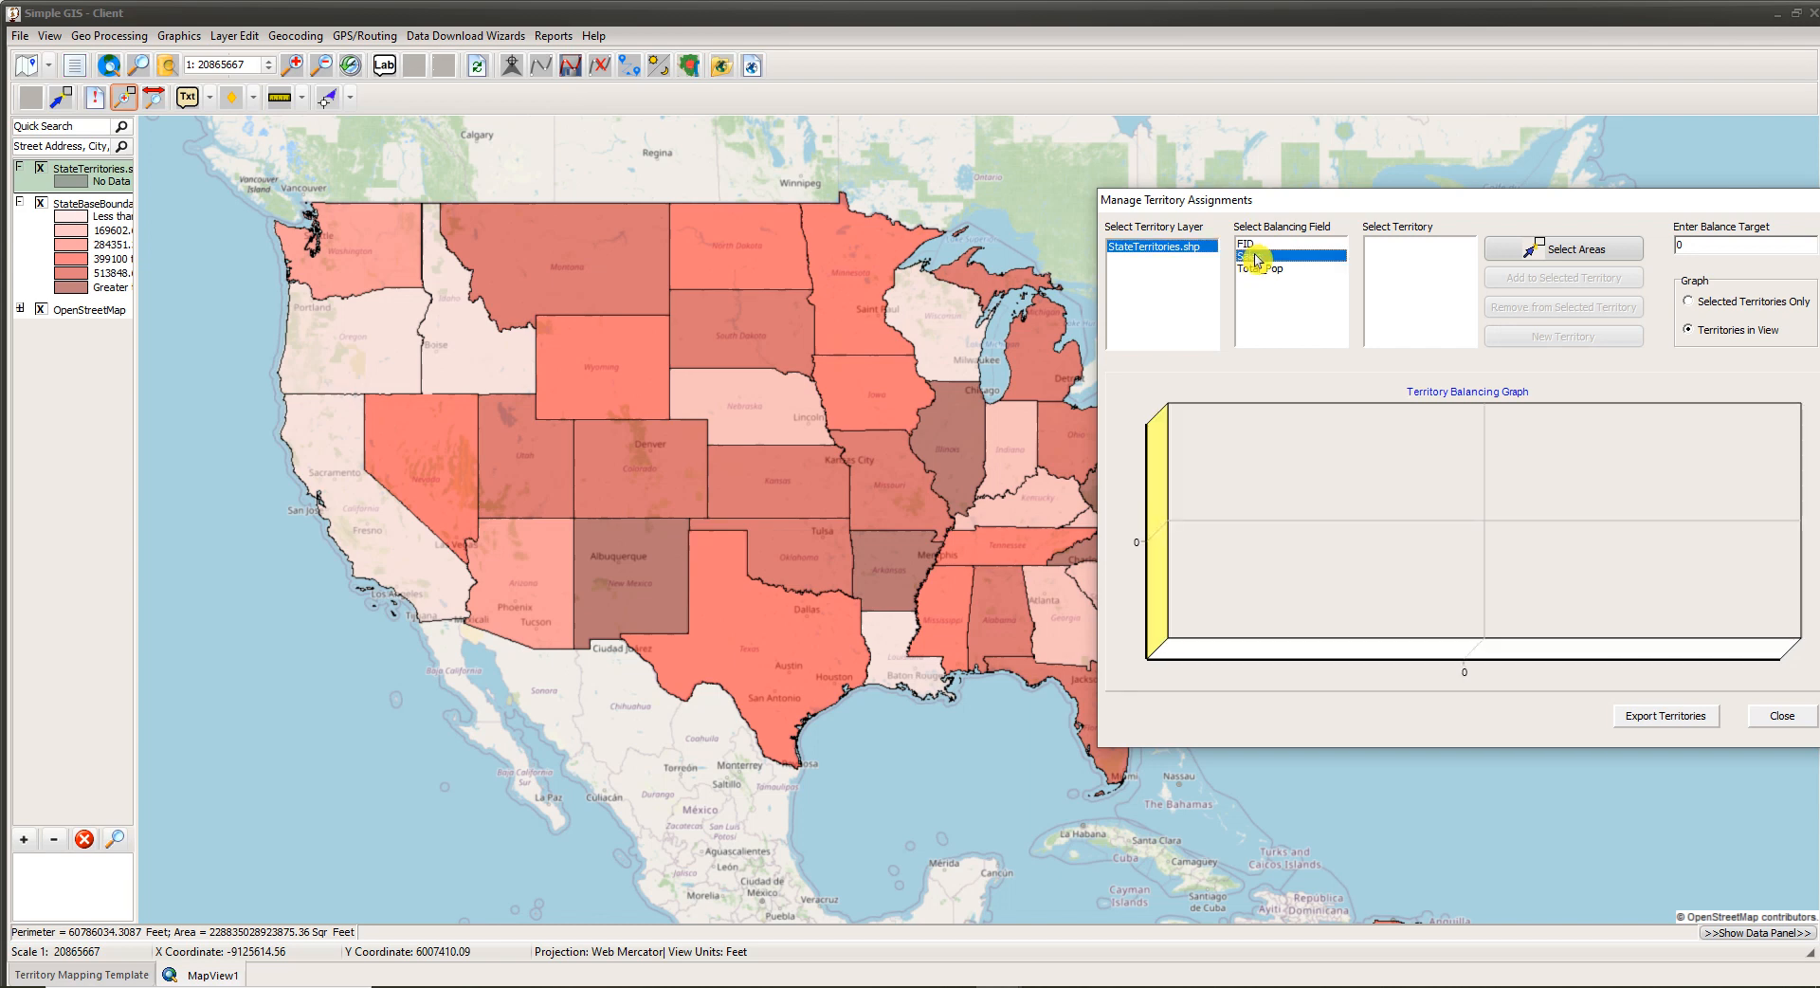
pyautogui.moveTo(1474, 210); pyautogui.dragTo(1317, 212)
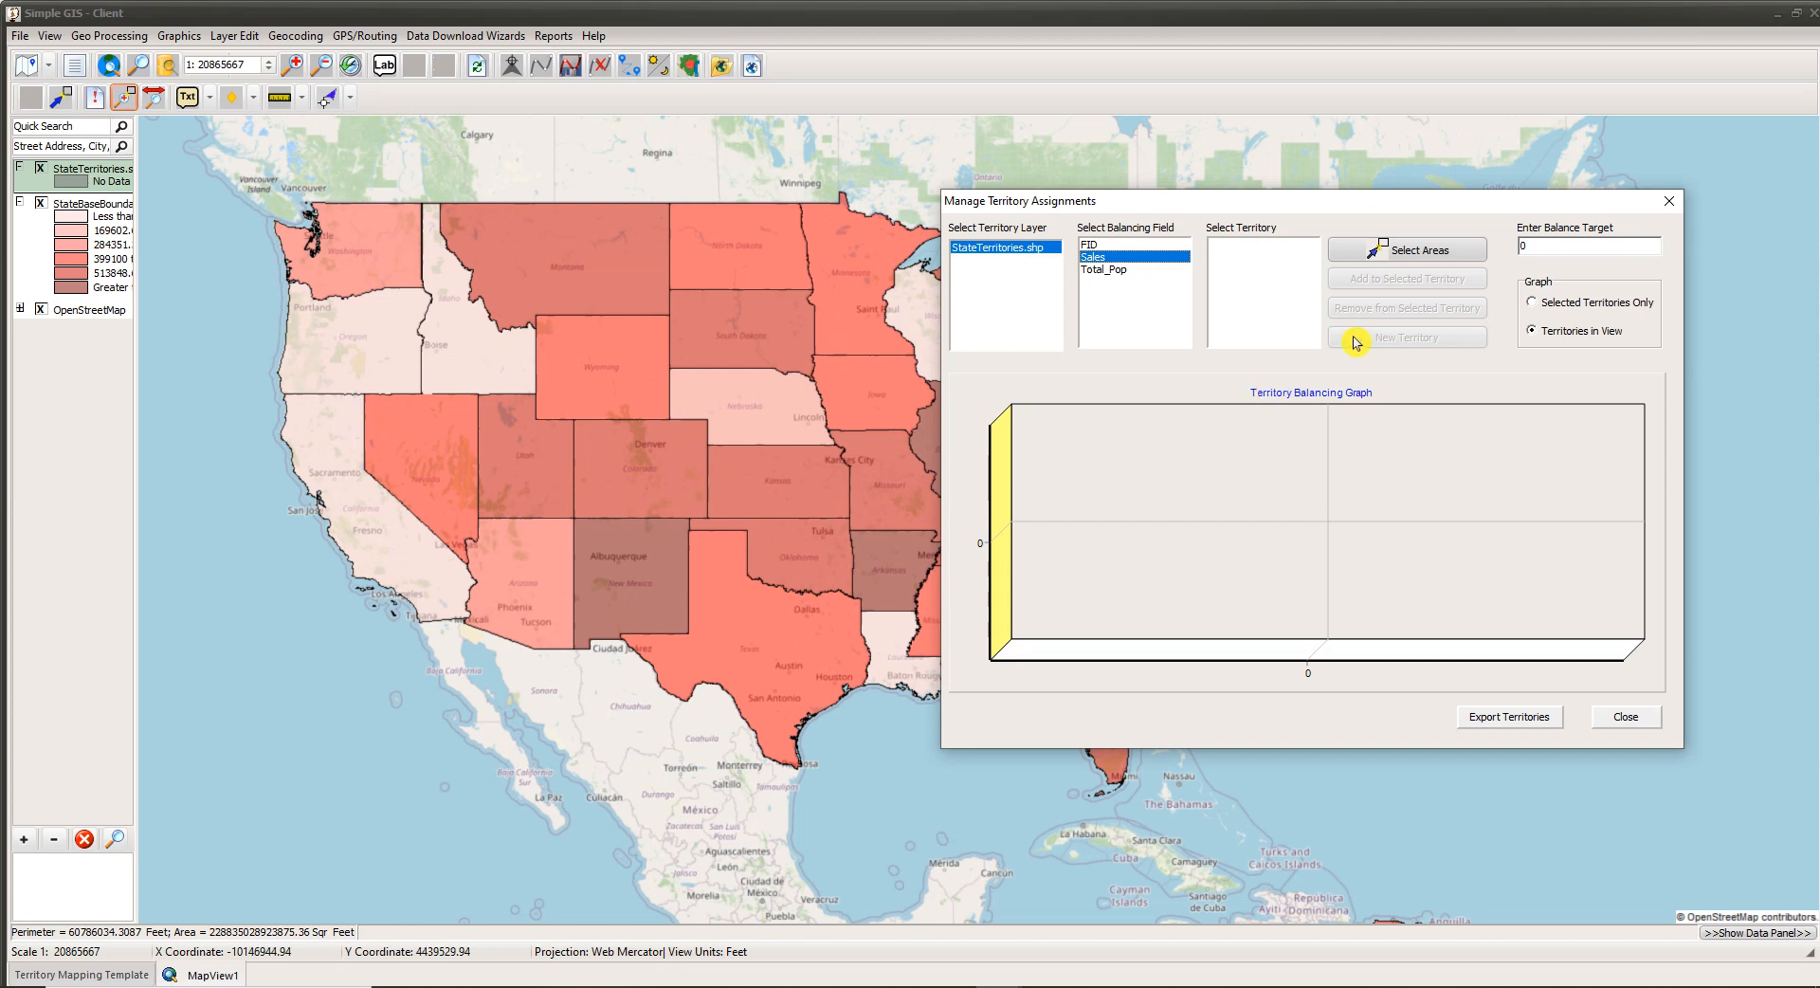
# Step: Select the Nevada, Utah, Colorado, Arizona and New Mexico areas, and set the balance target to 2100000
pyautogui.click(1418, 256)
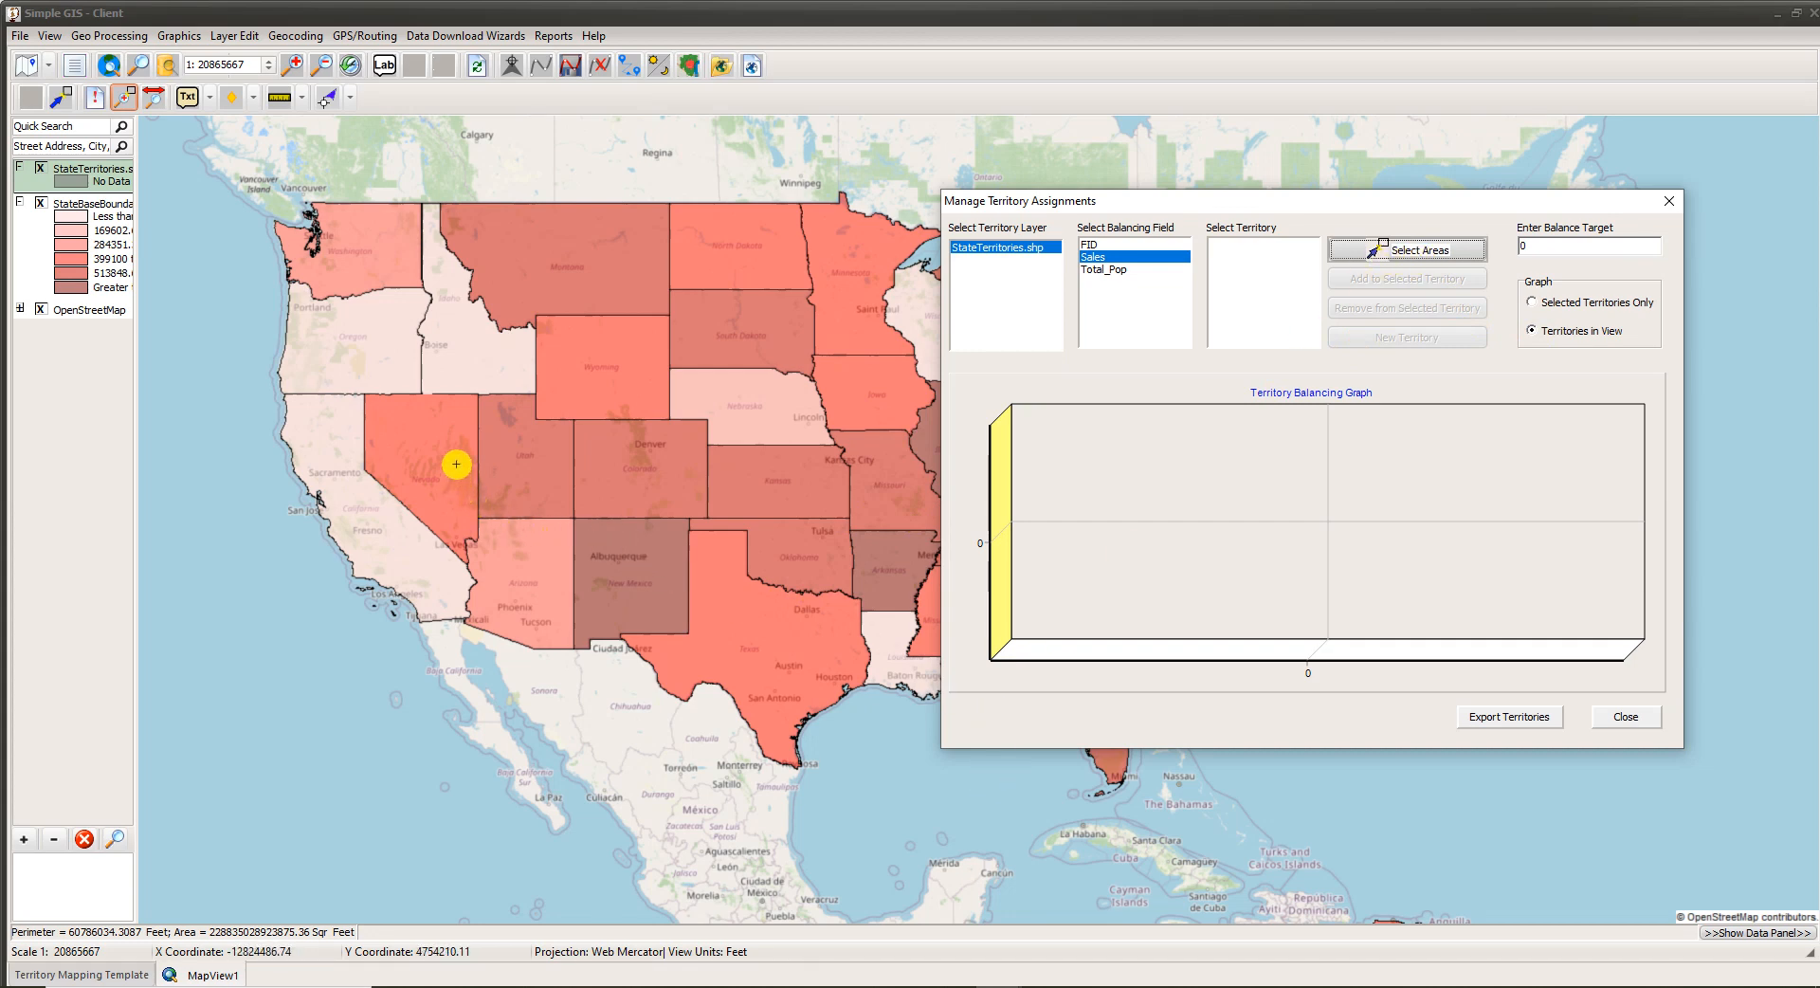
pyautogui.moveTo(456, 462); pyautogui.dragTo(594, 547)
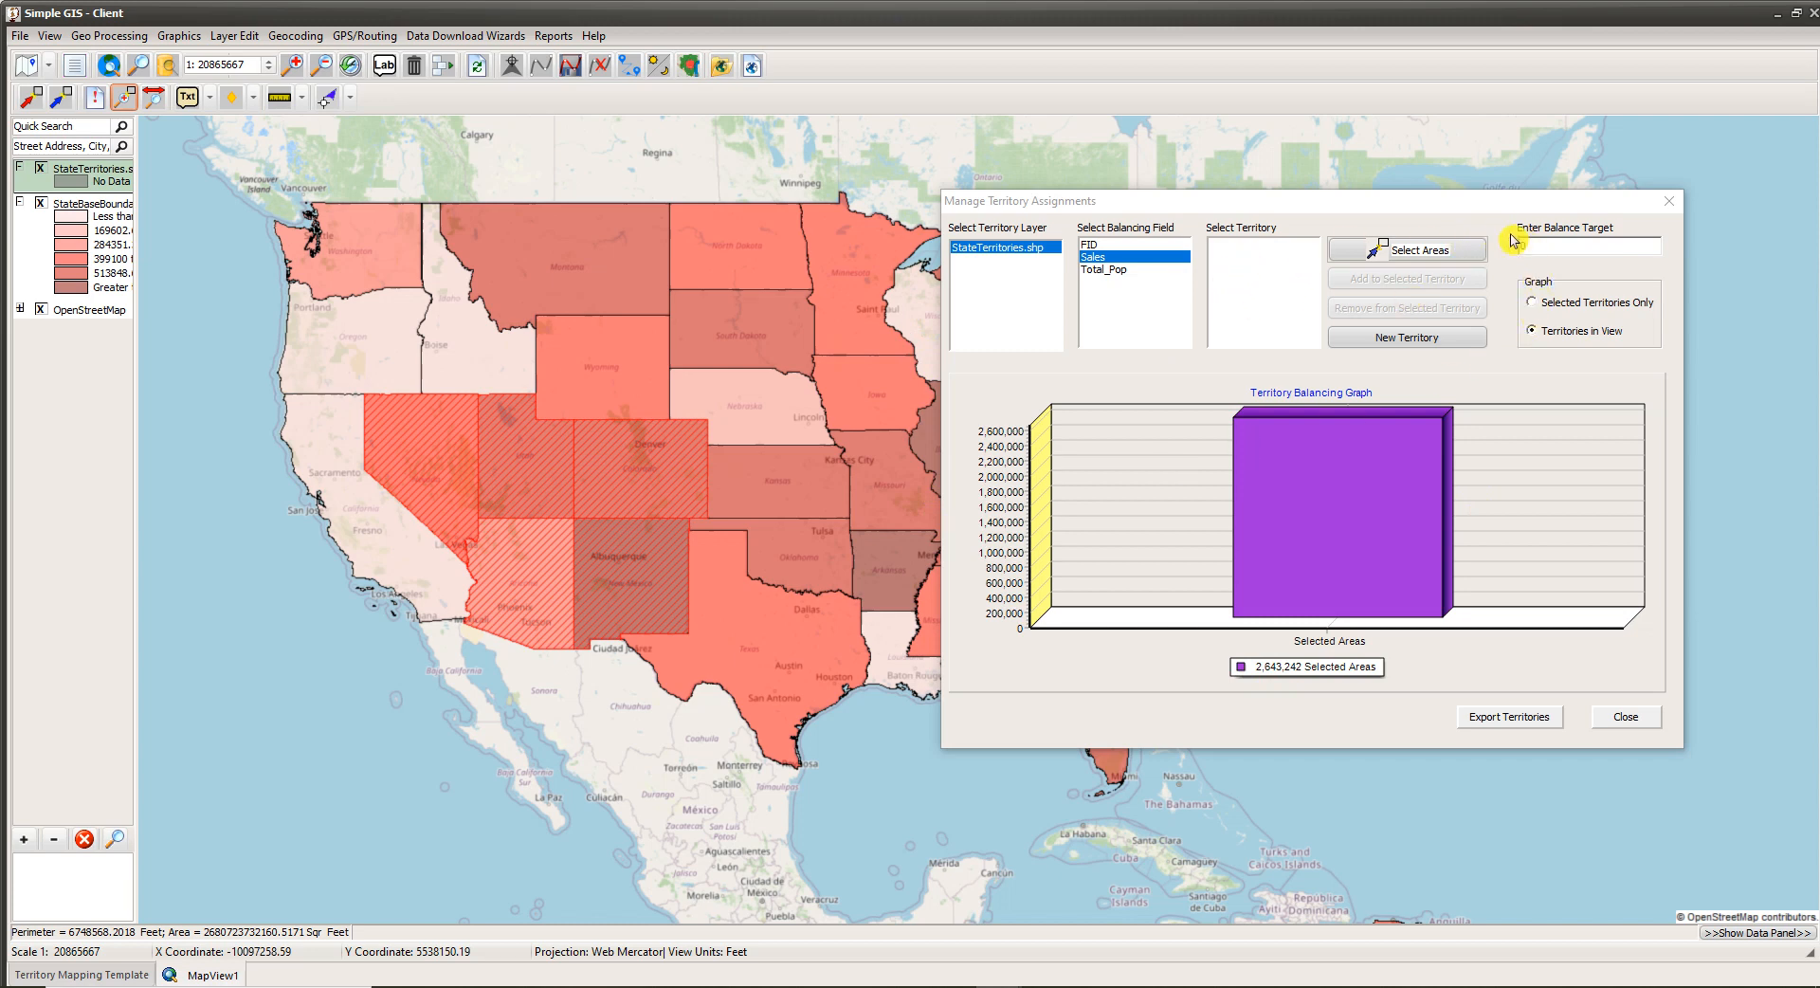
pyautogui.click(1546, 246)
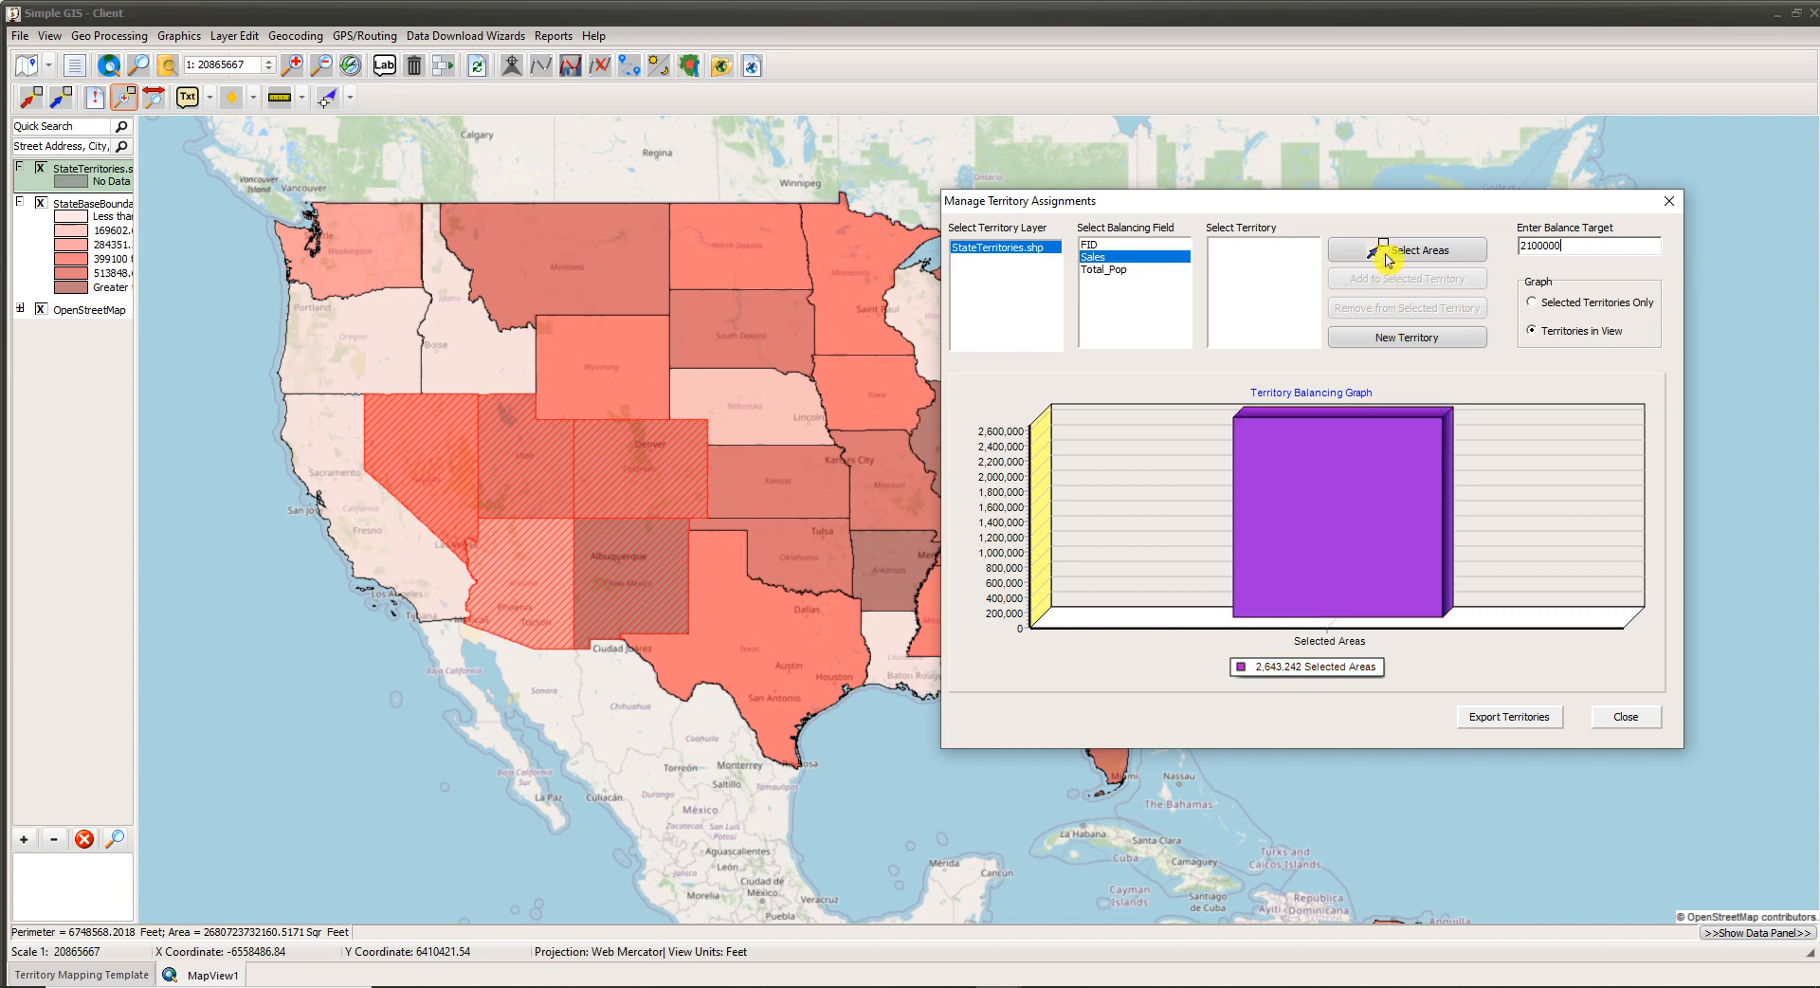
# Step: Reselect only Nevada, Utah and Arizona and create a new territory from them under the first assignee's name
pyautogui.click(1389, 256)
pyautogui.moveTo(454, 439); pyautogui.dragTo(528, 536)
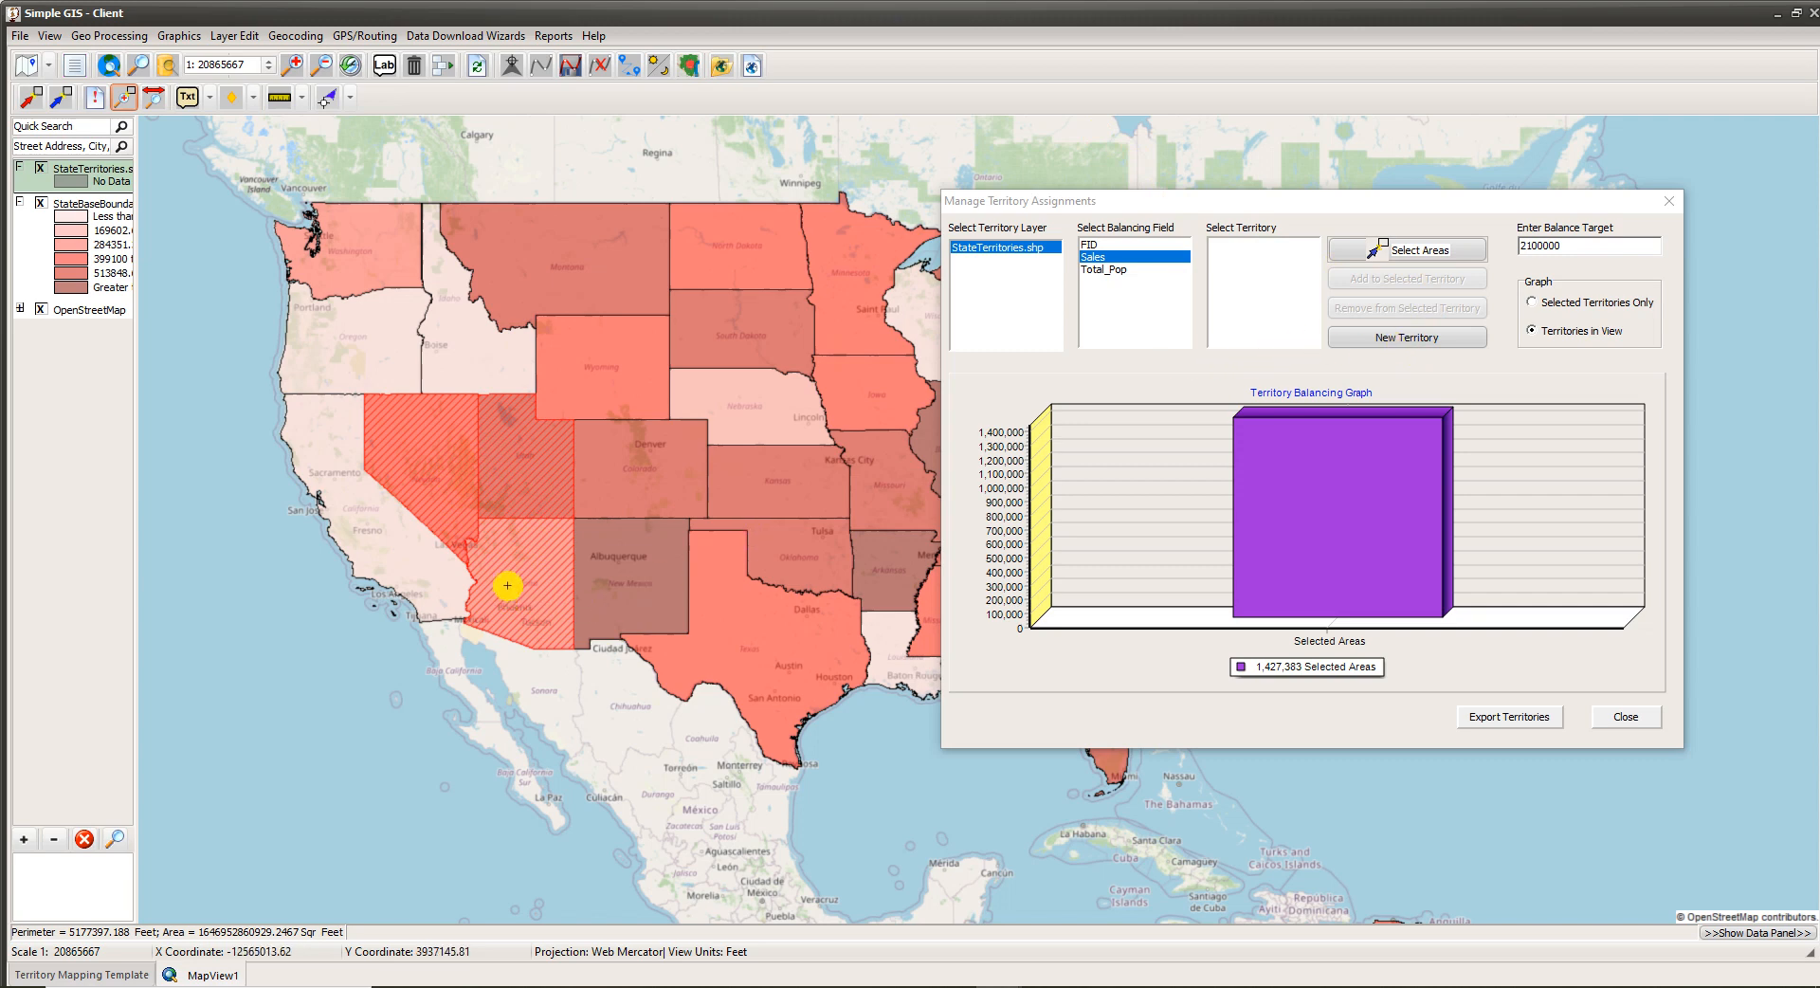
pyautogui.click(1427, 339)
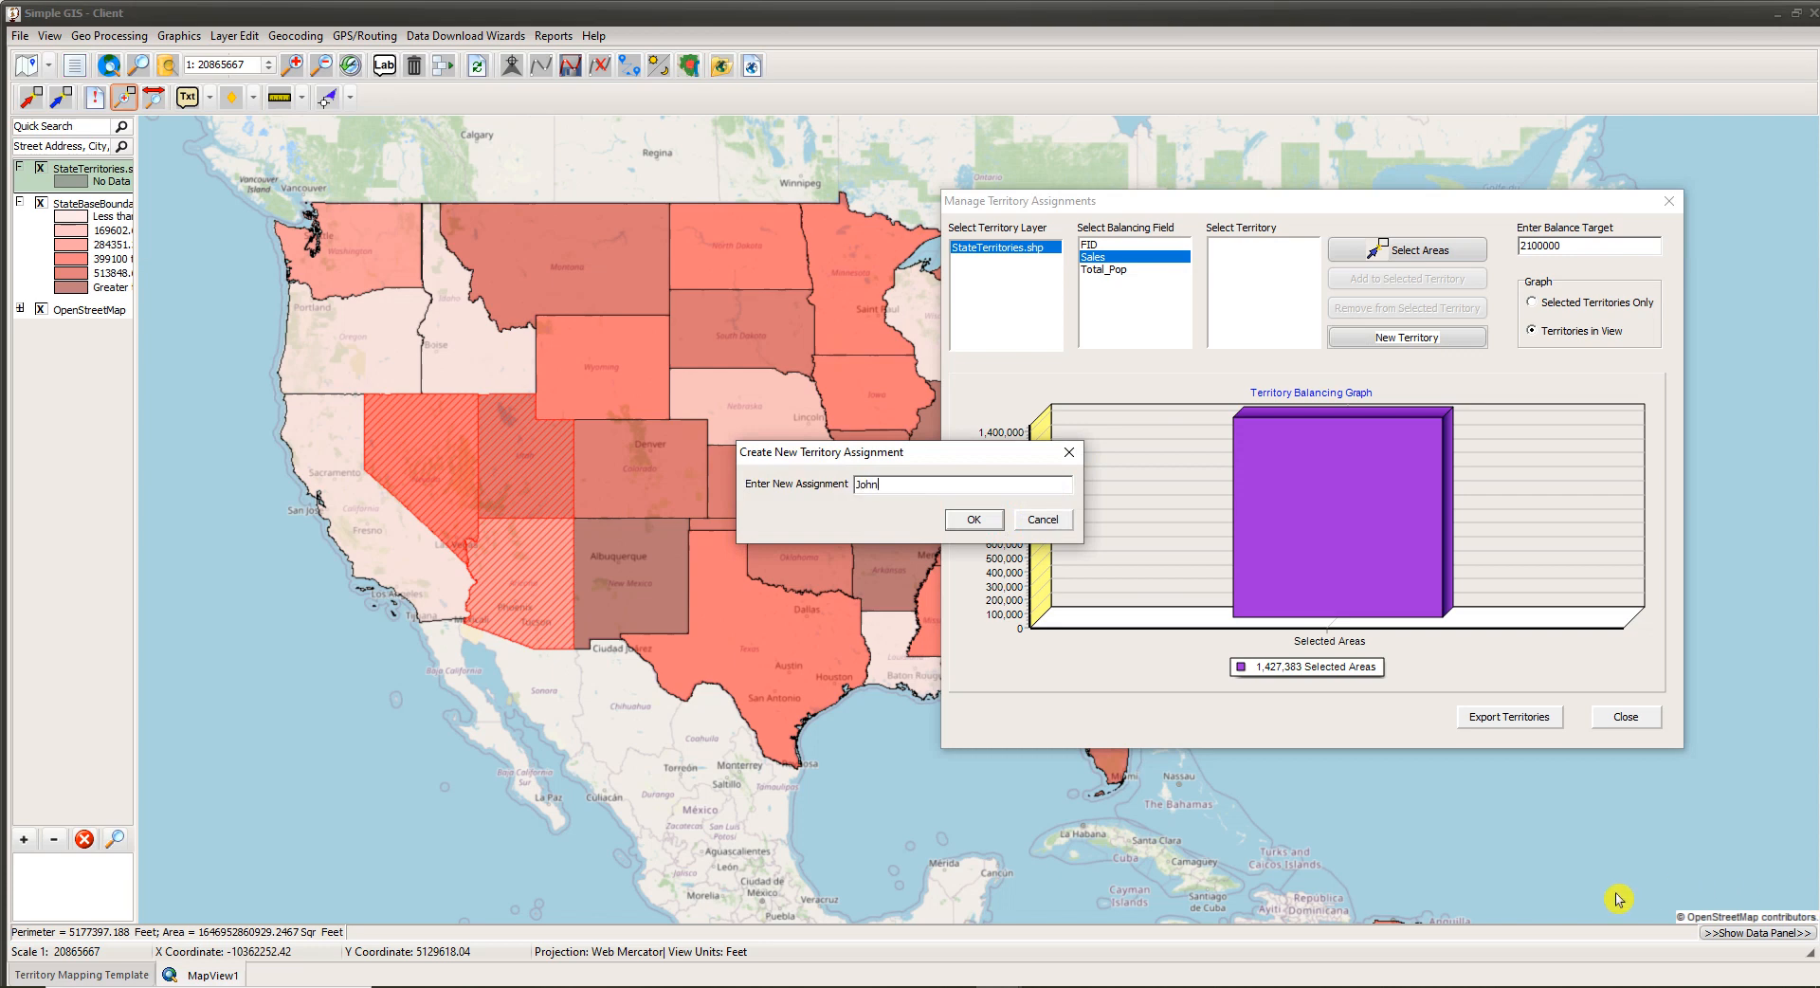
pyautogui.click(973, 520)
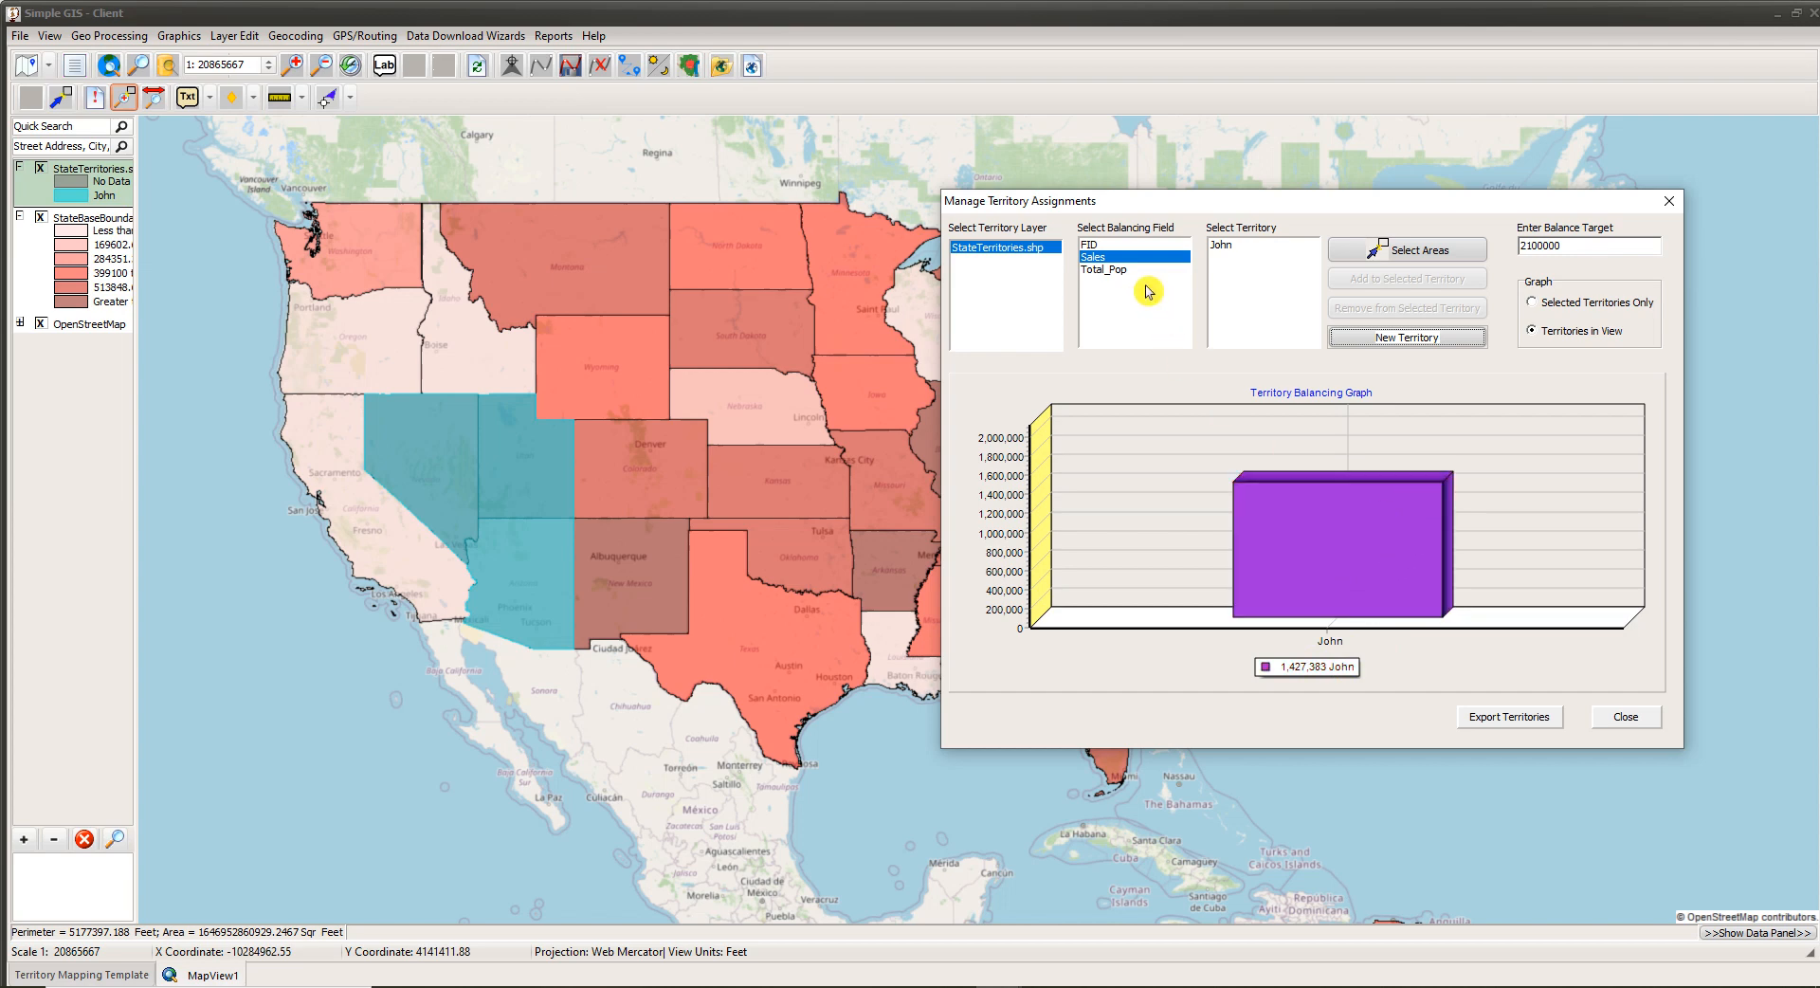
# Step: Select Colorado and add it to the first assignee's existing territory
pyautogui.click(1403, 248)
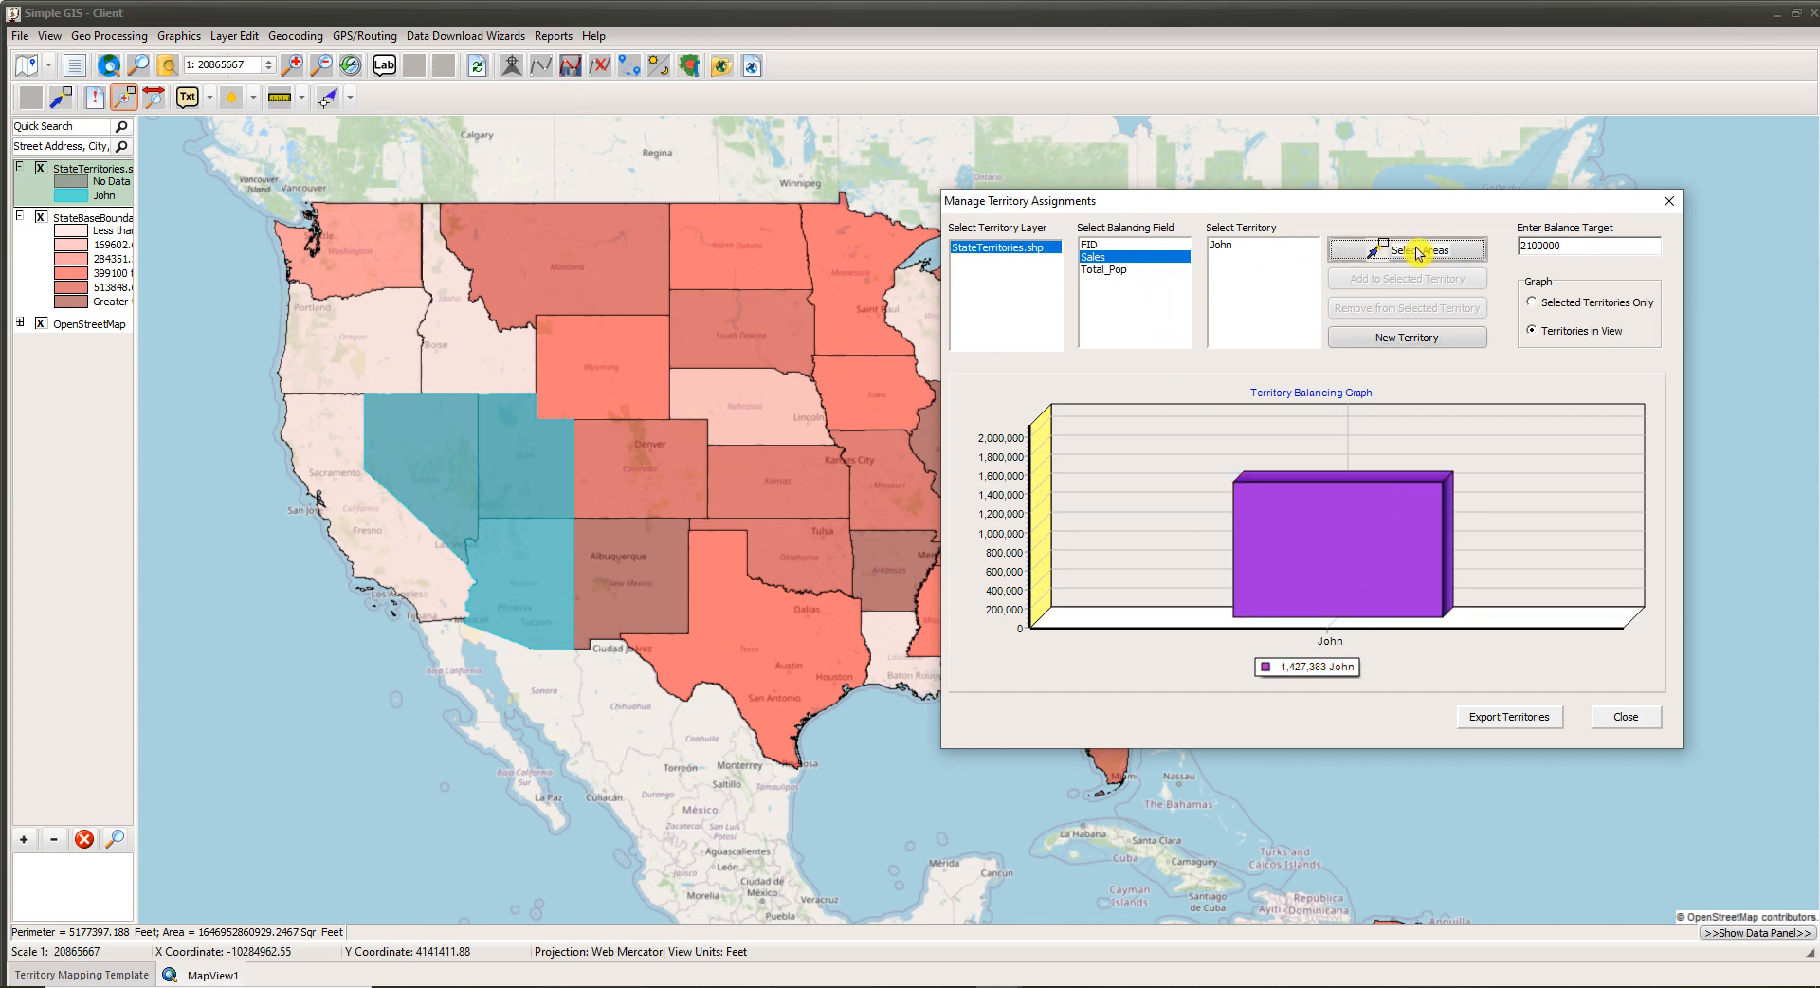
pyautogui.click(613, 486)
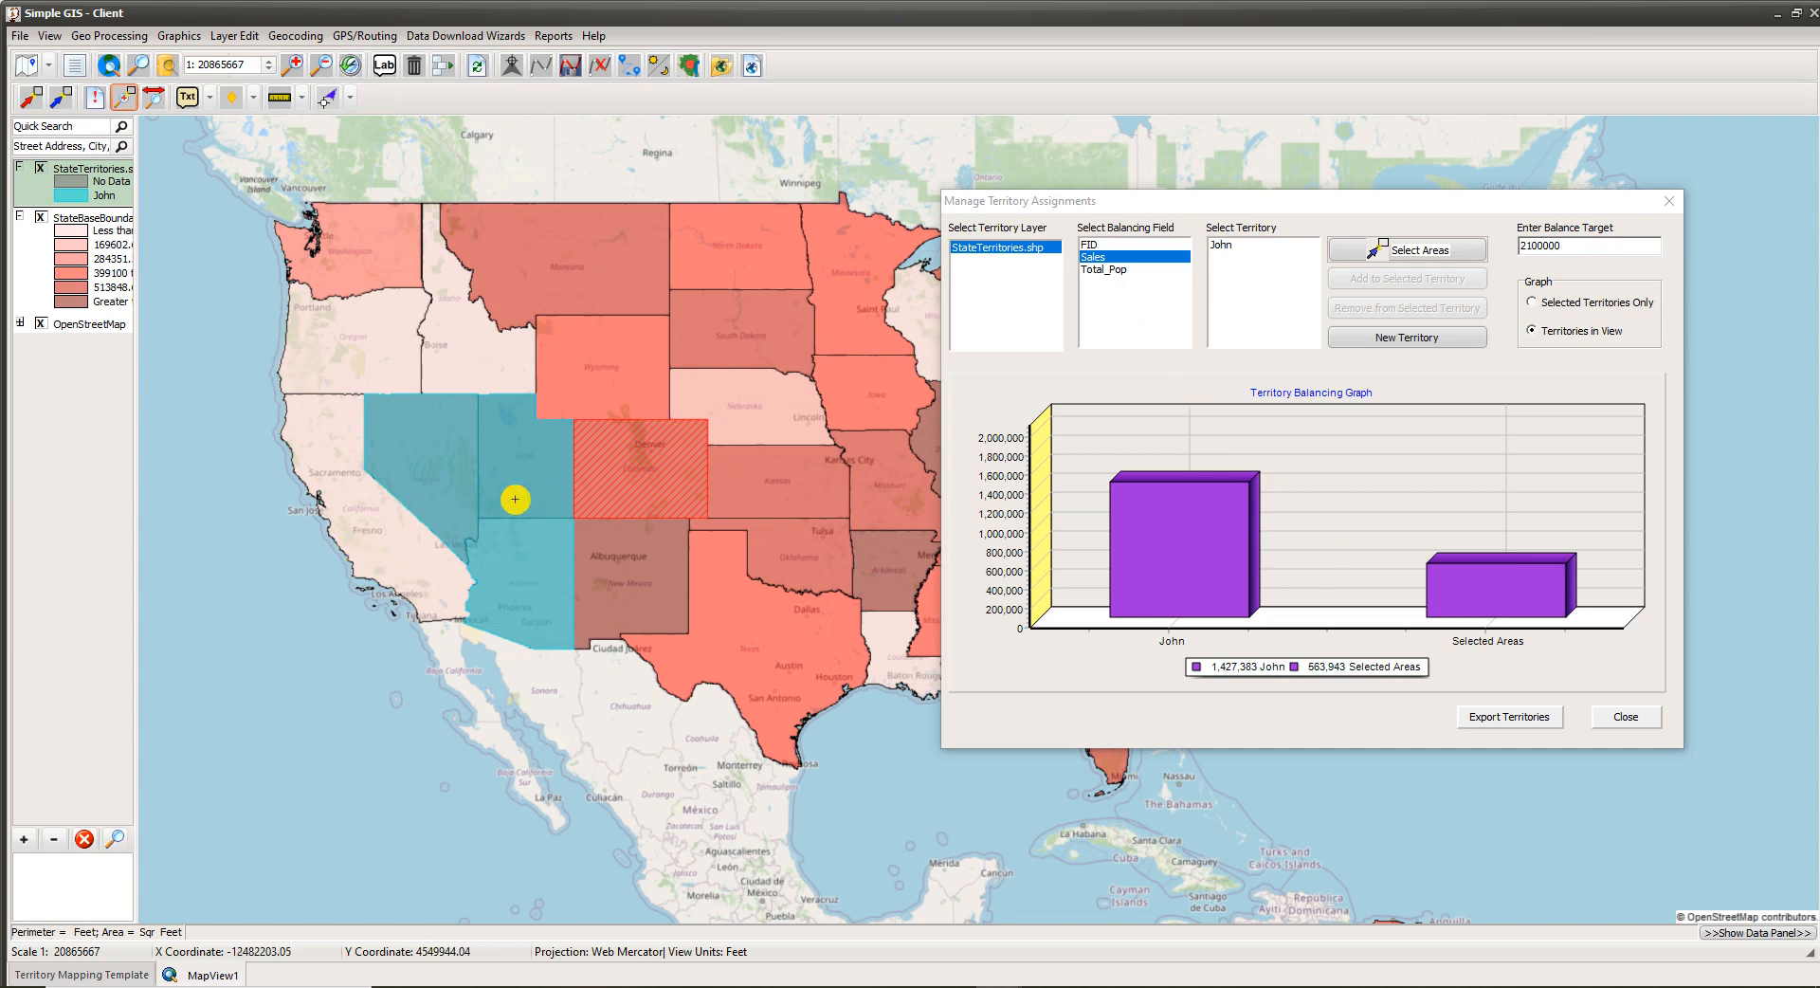
pyautogui.click(1226, 247)
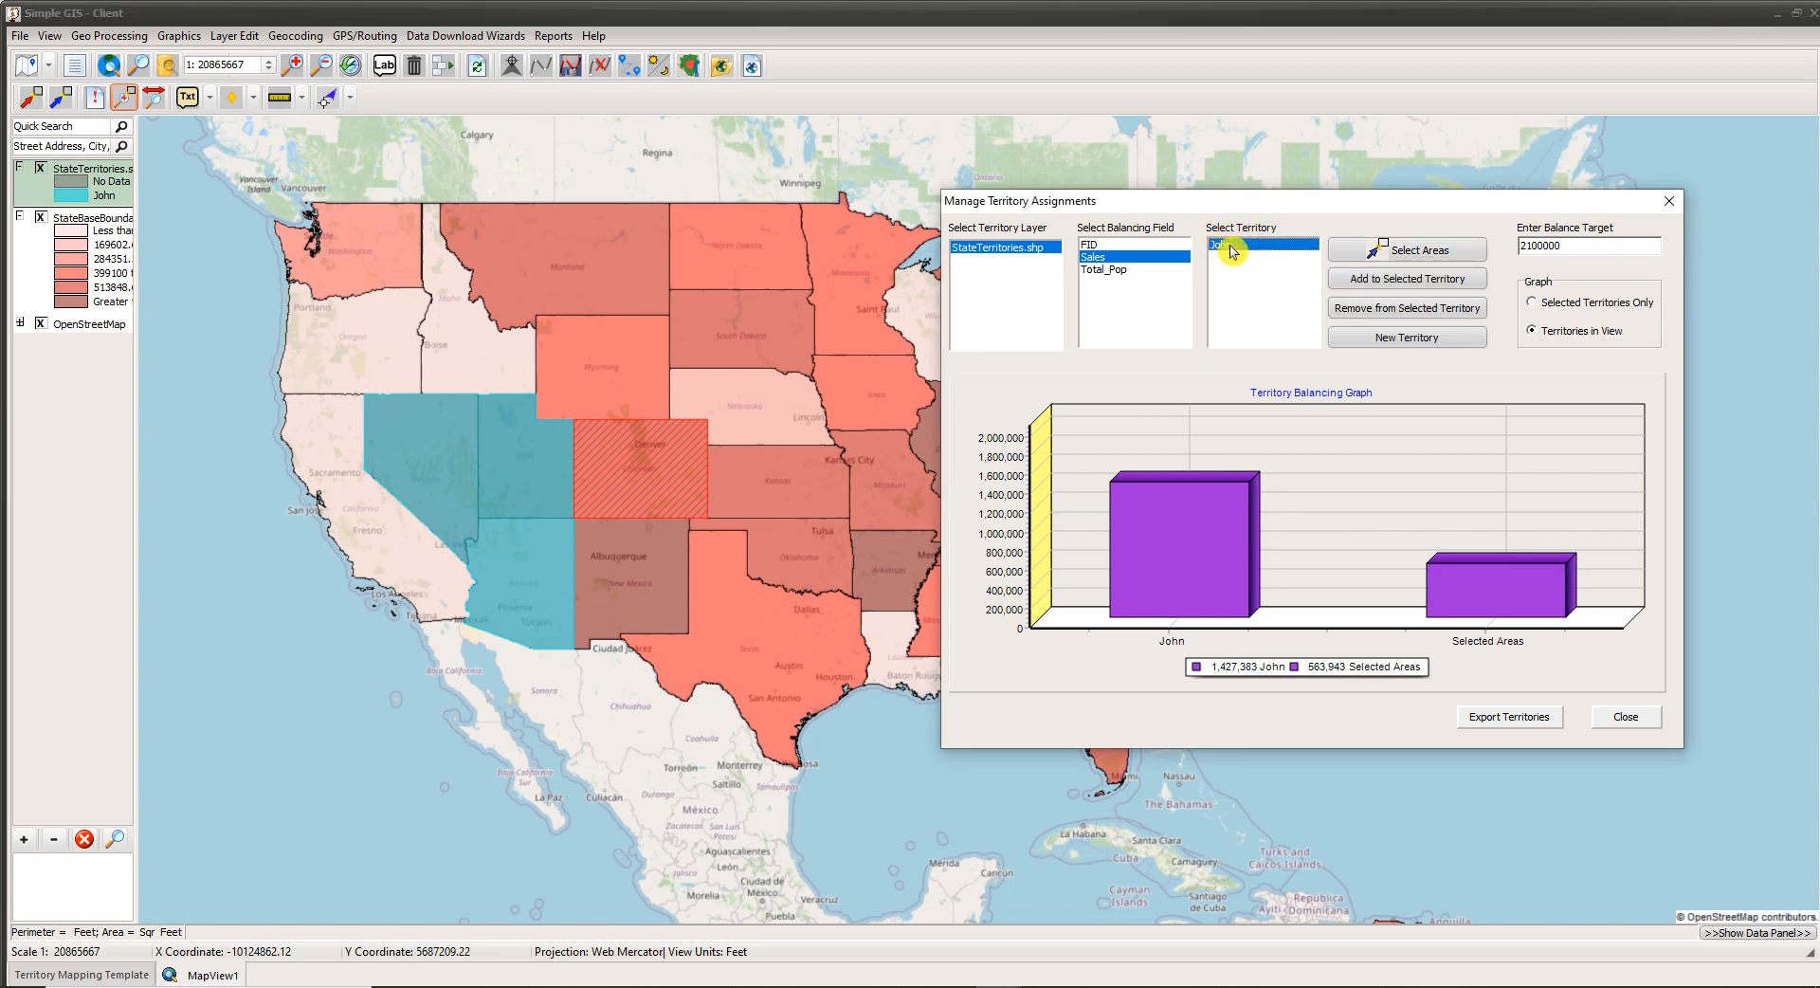
pyautogui.click(1398, 287)
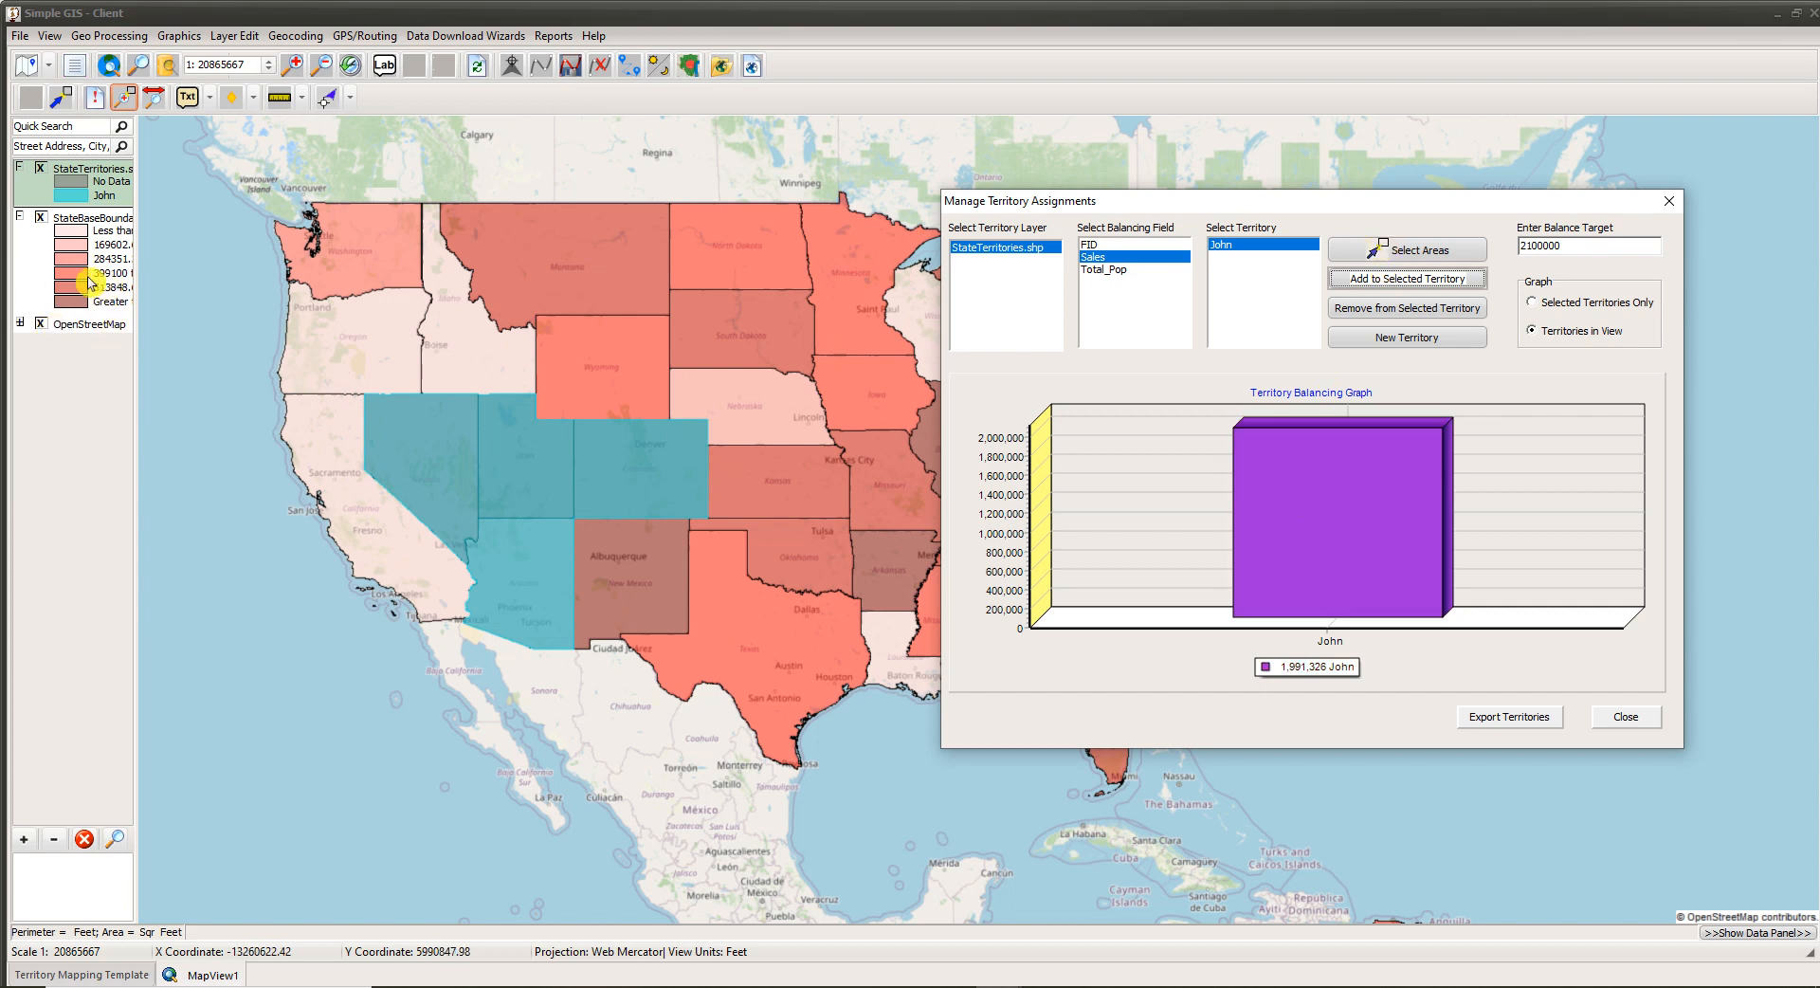
# Step: Select Washington, Oregon and Idaho and create a new territory from them under the second assignee's name
pyautogui.click(1396, 254)
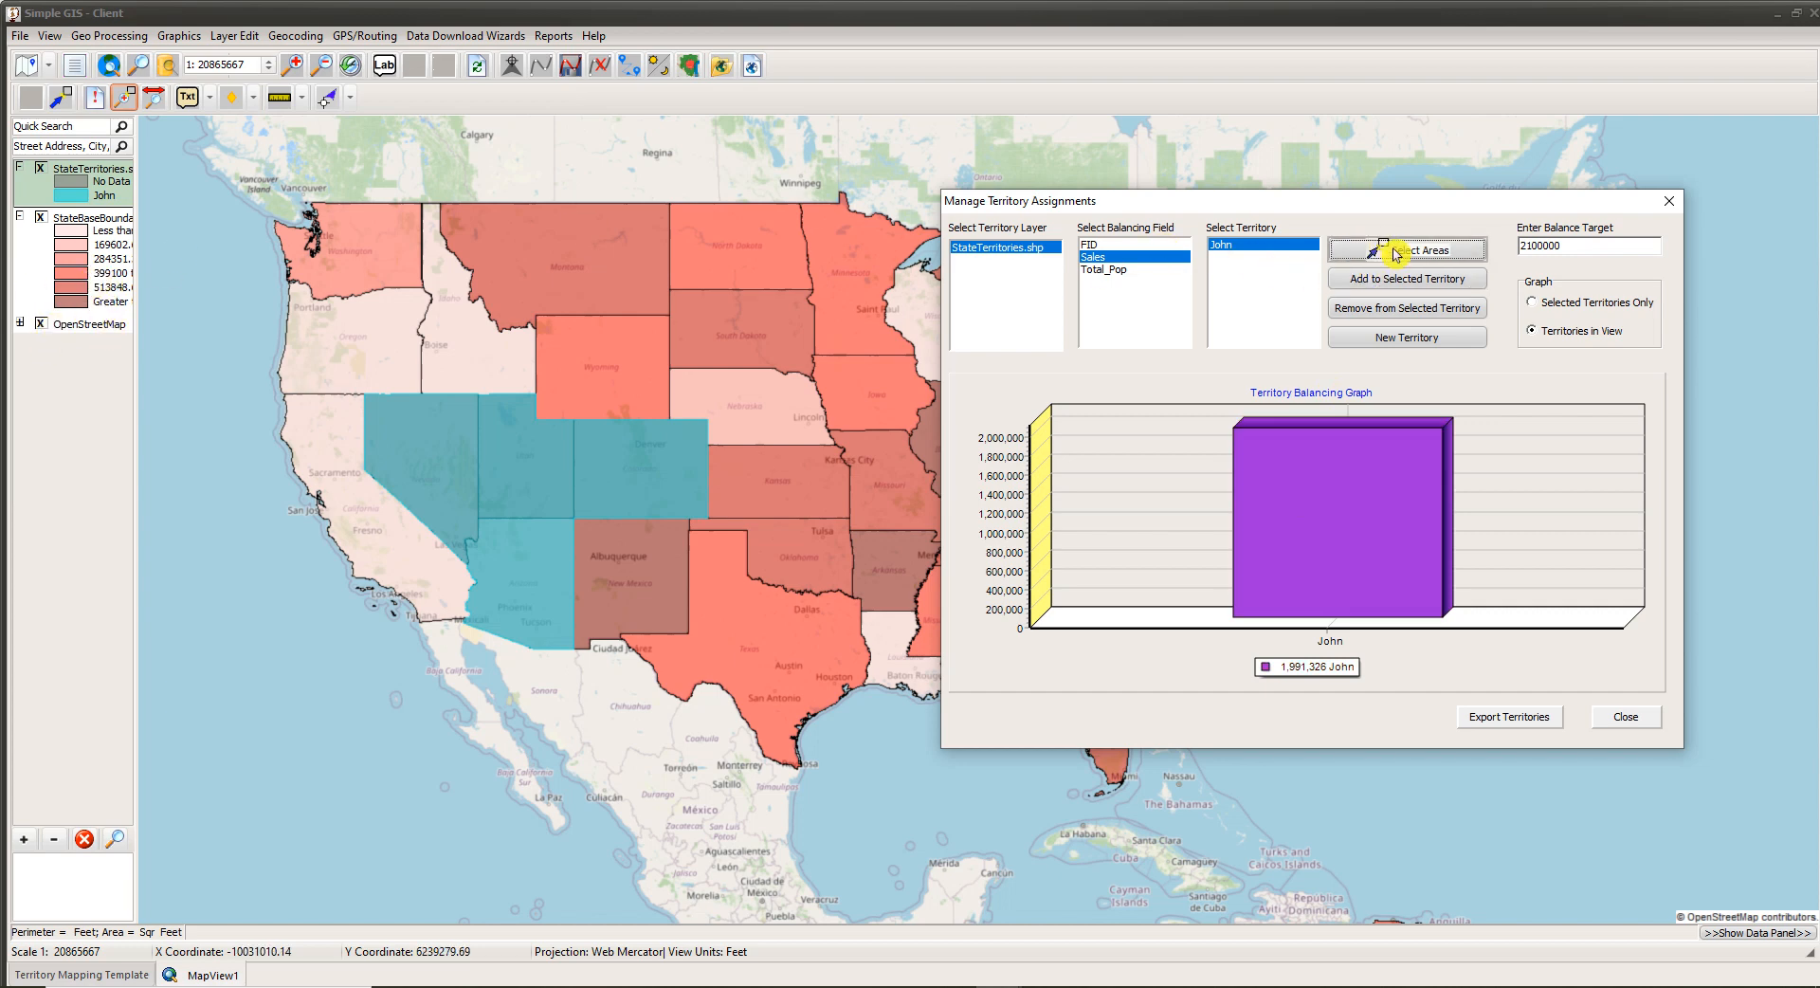
pyautogui.moveTo(324, 264); pyautogui.dragTo(443, 365)
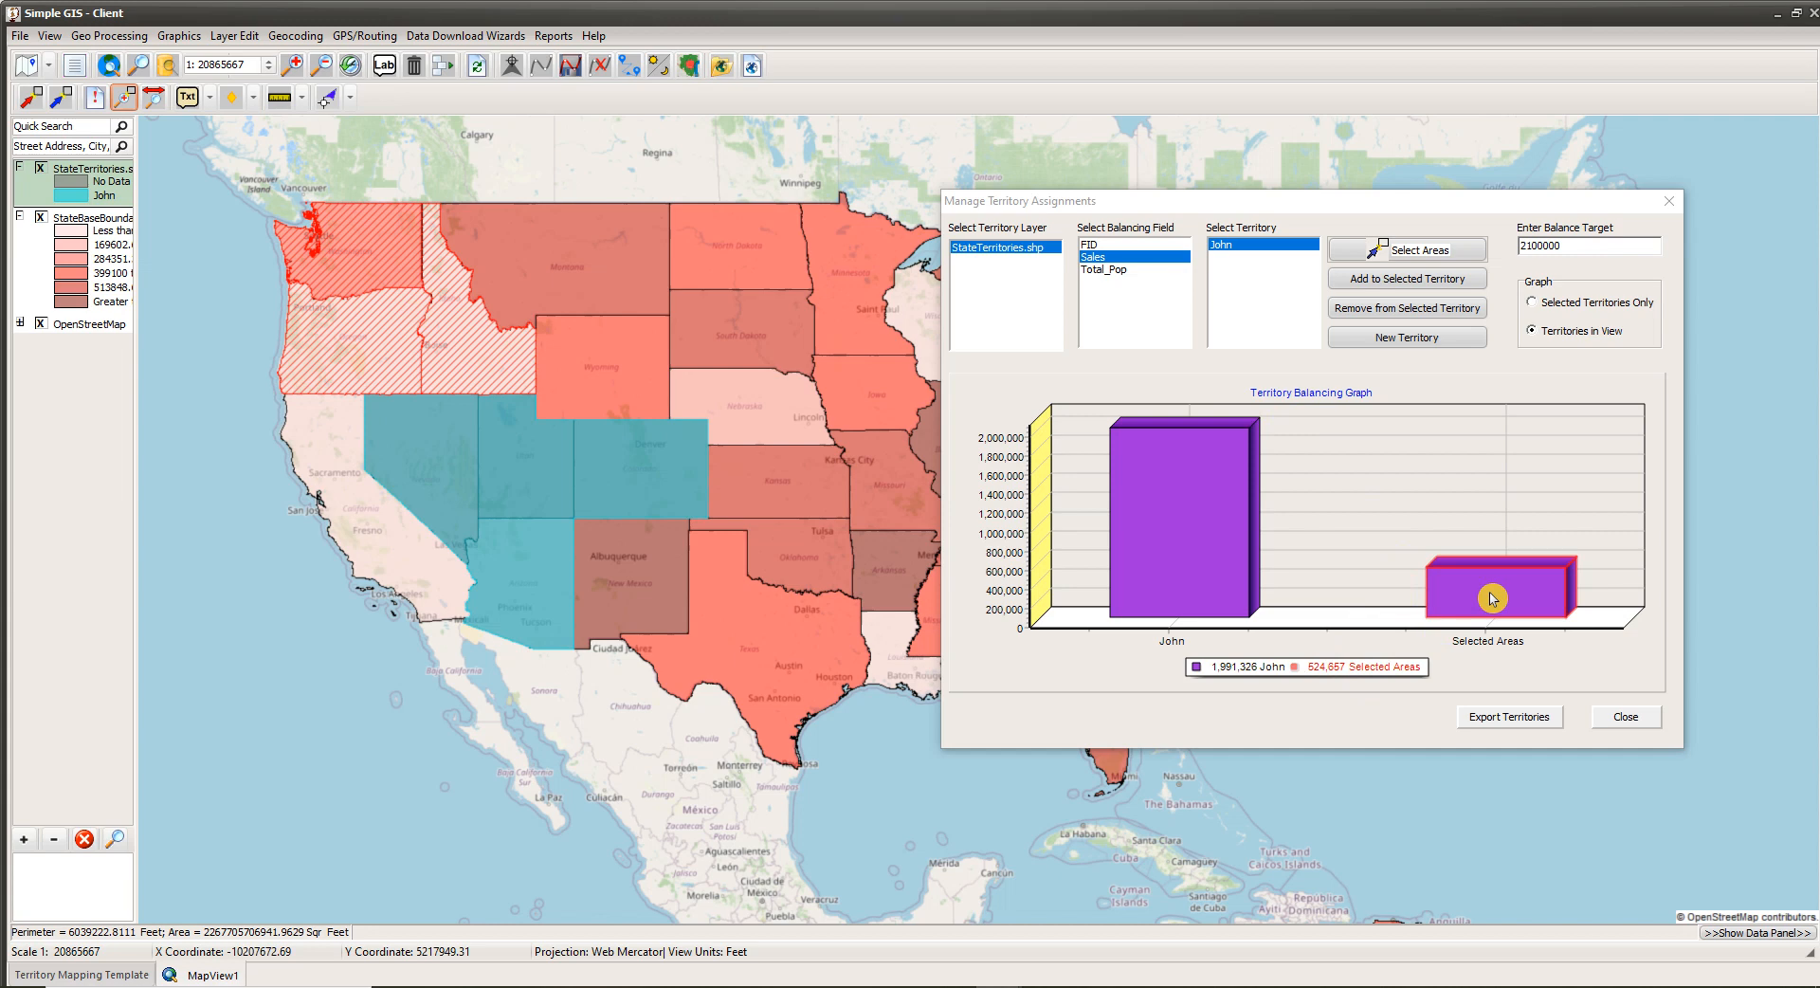
pyautogui.click(1413, 341)
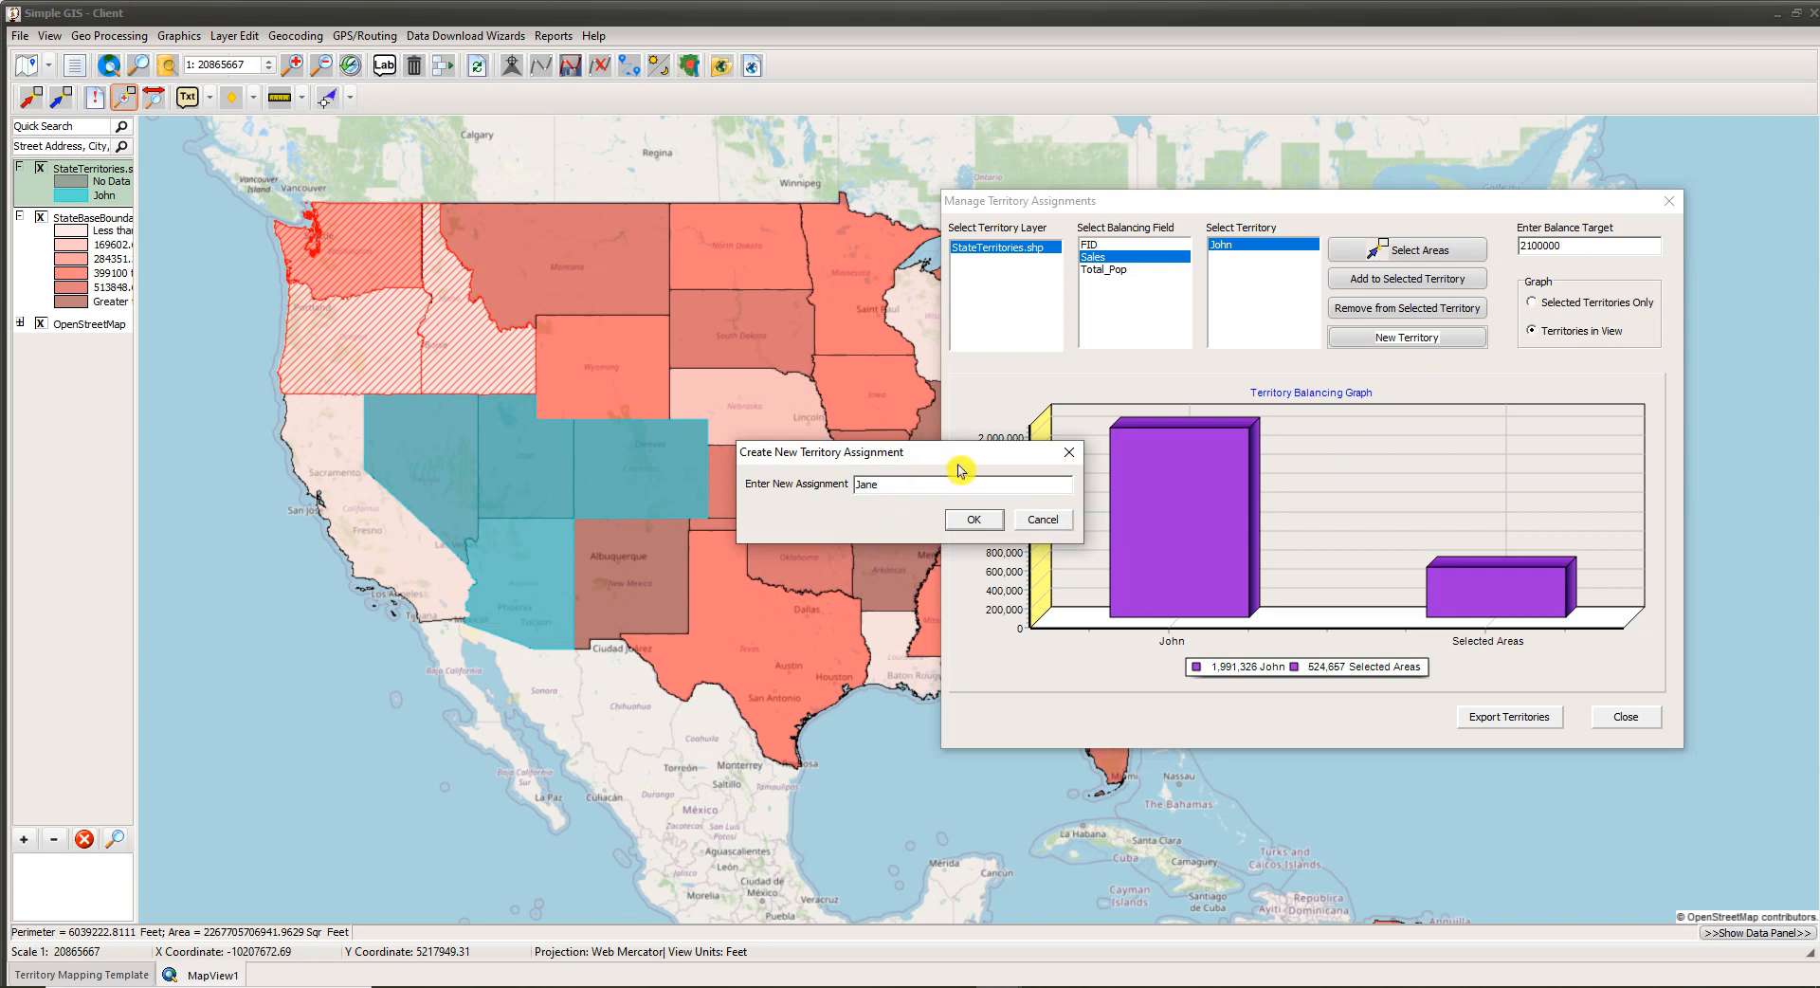
pyautogui.click(965, 524)
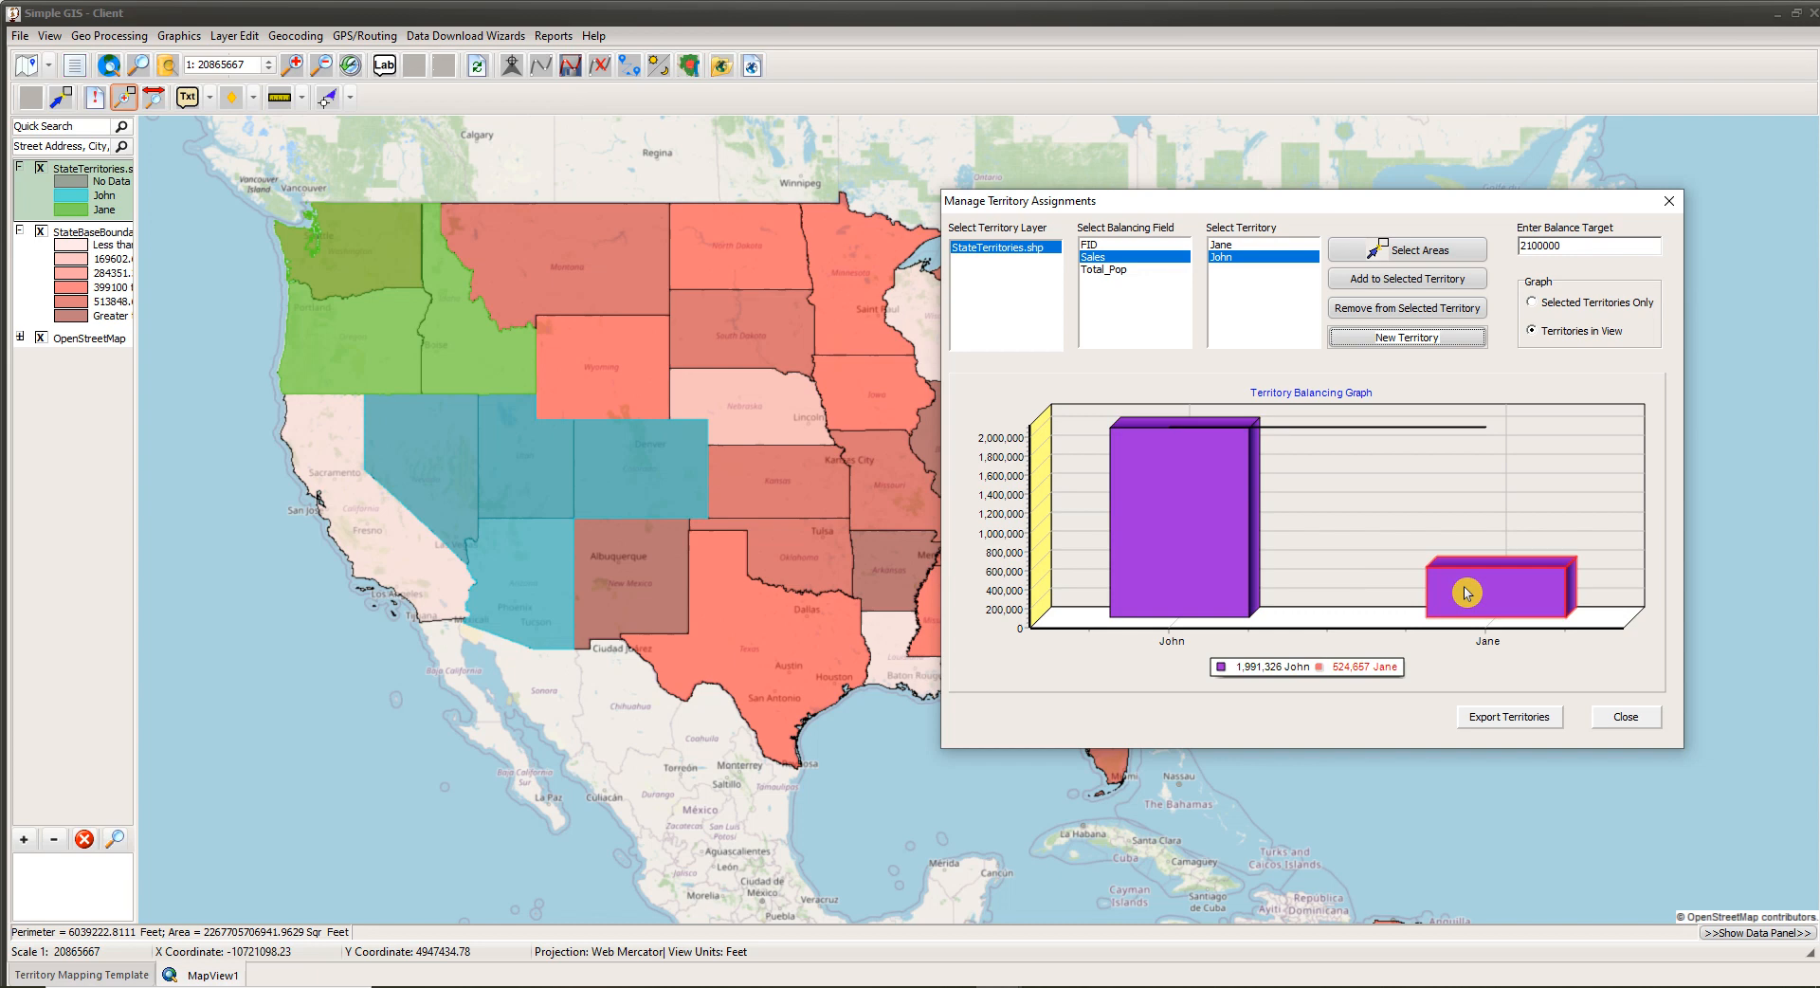
# Step: Select California and add it to the second assignee's territory in the Pacific Northwest
pyautogui.click(1391, 254)
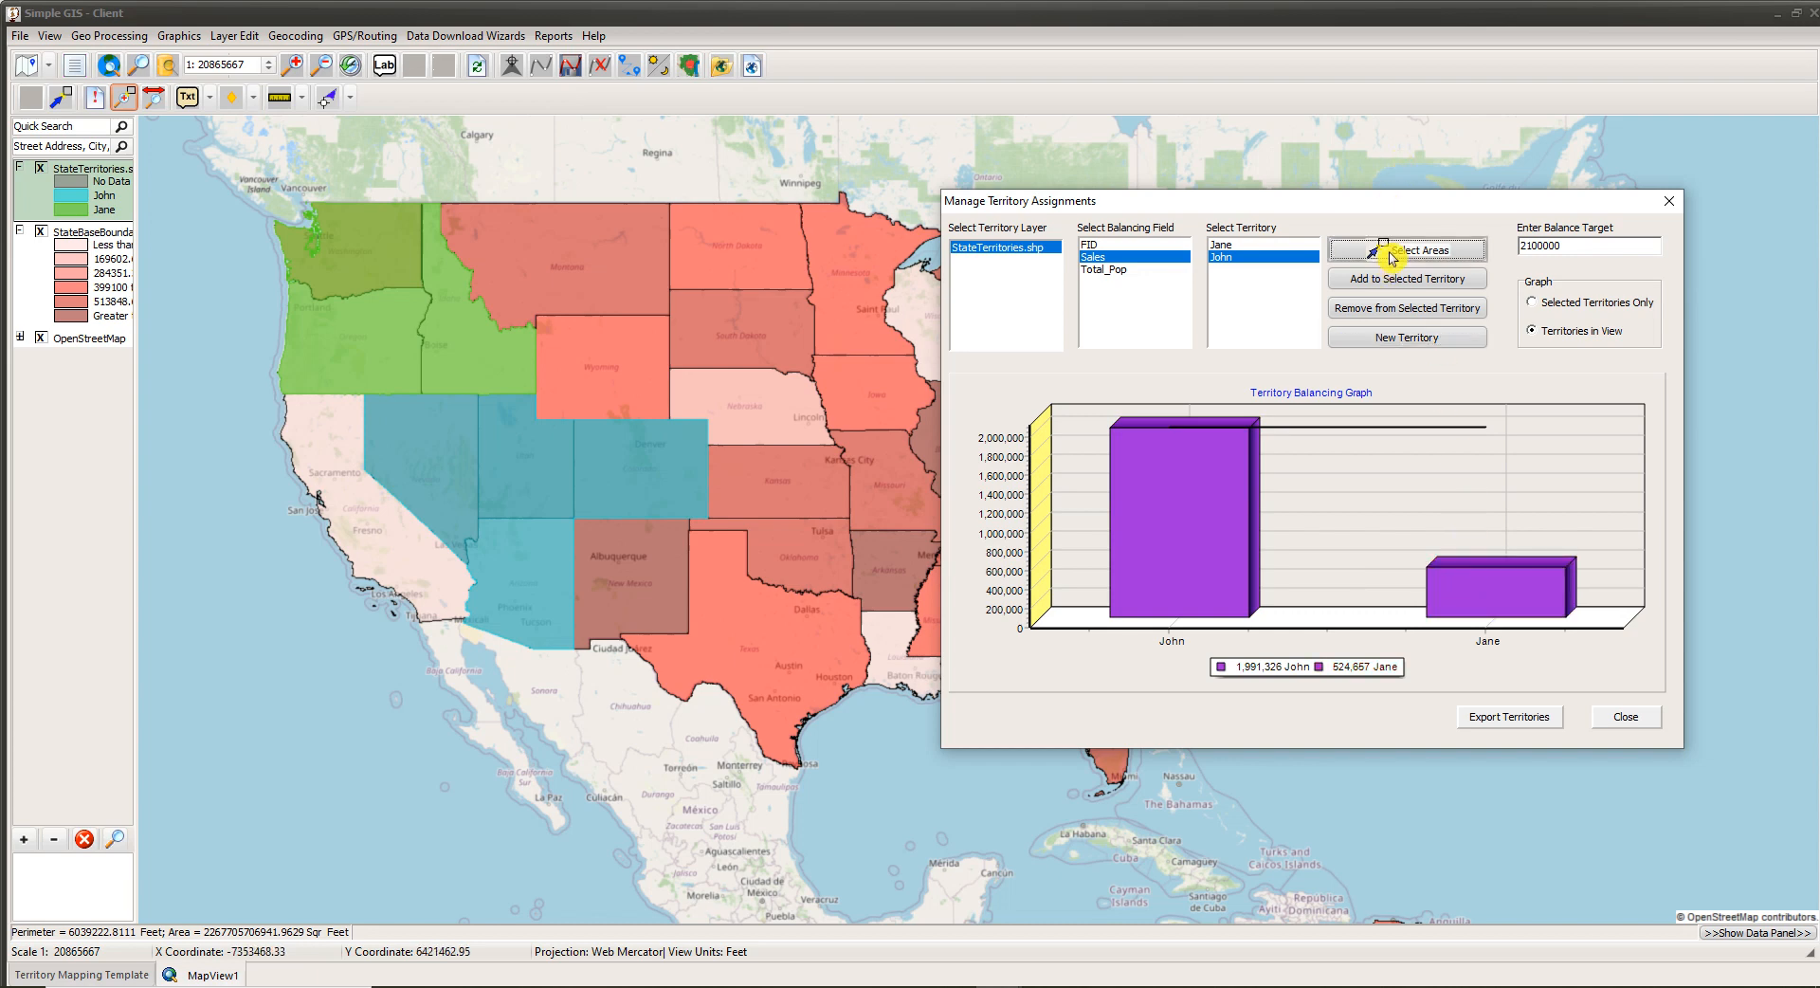
pyautogui.click(312, 432)
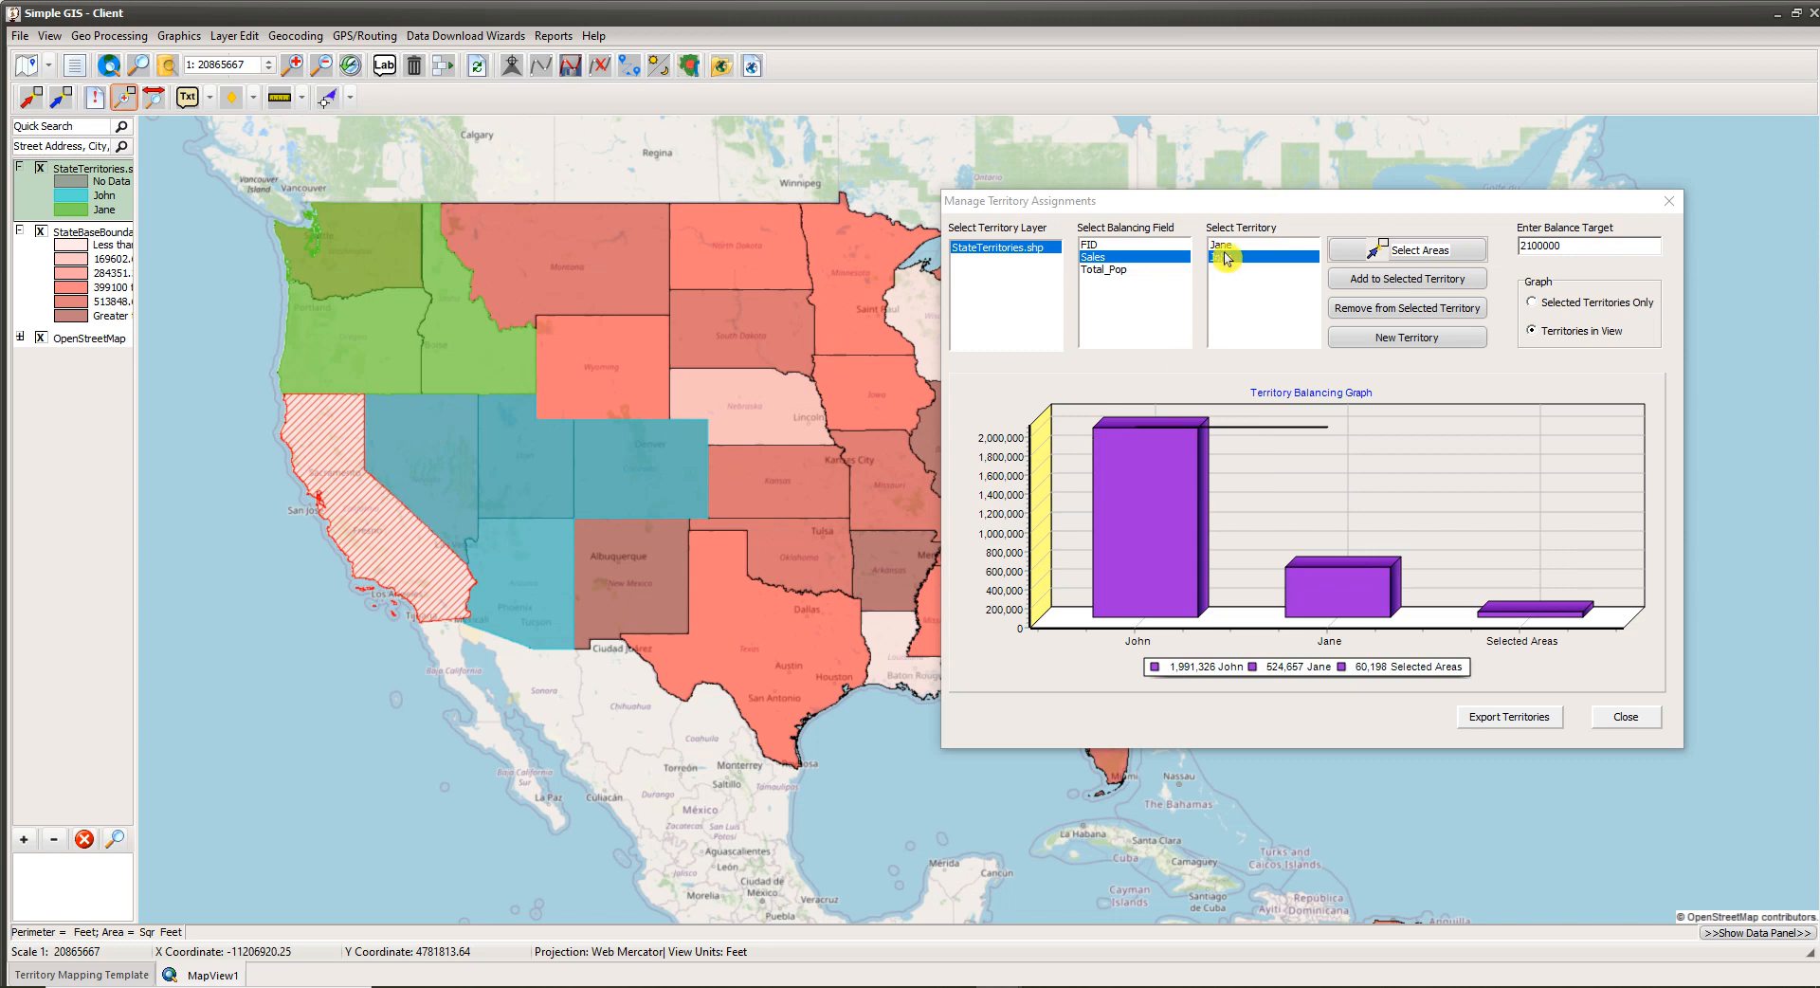
pyautogui.click(1260, 246)
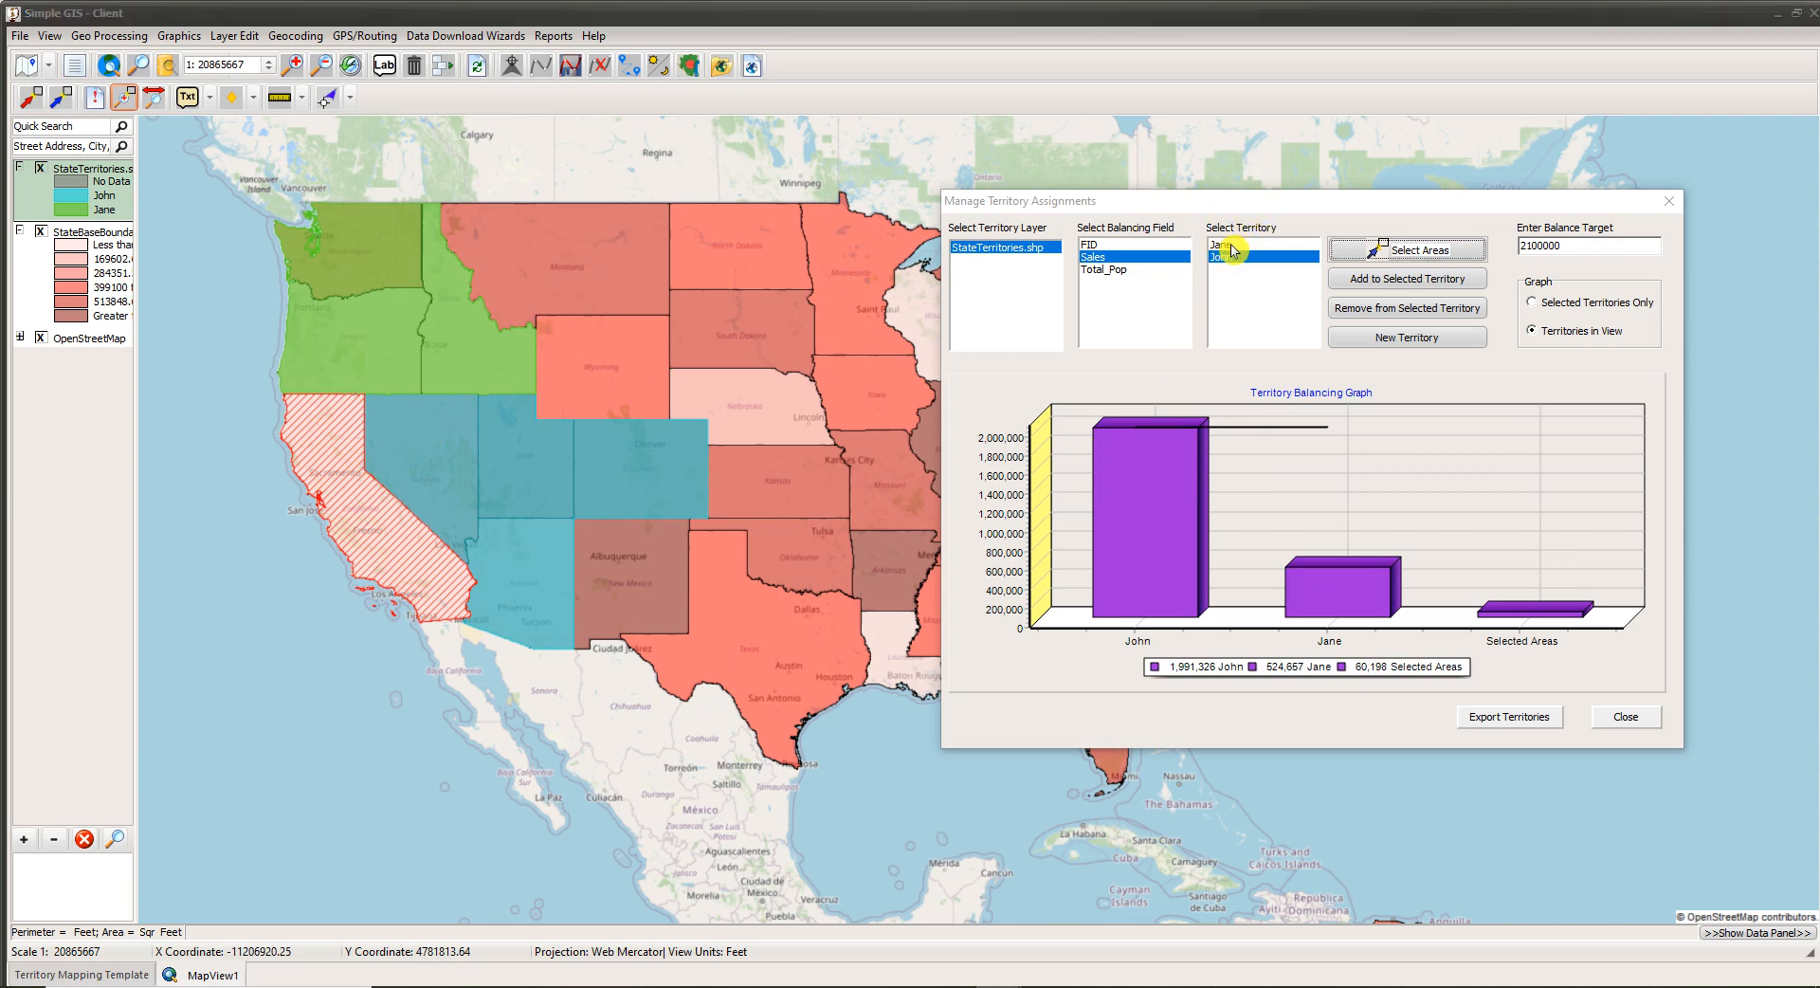
pyautogui.click(1383, 281)
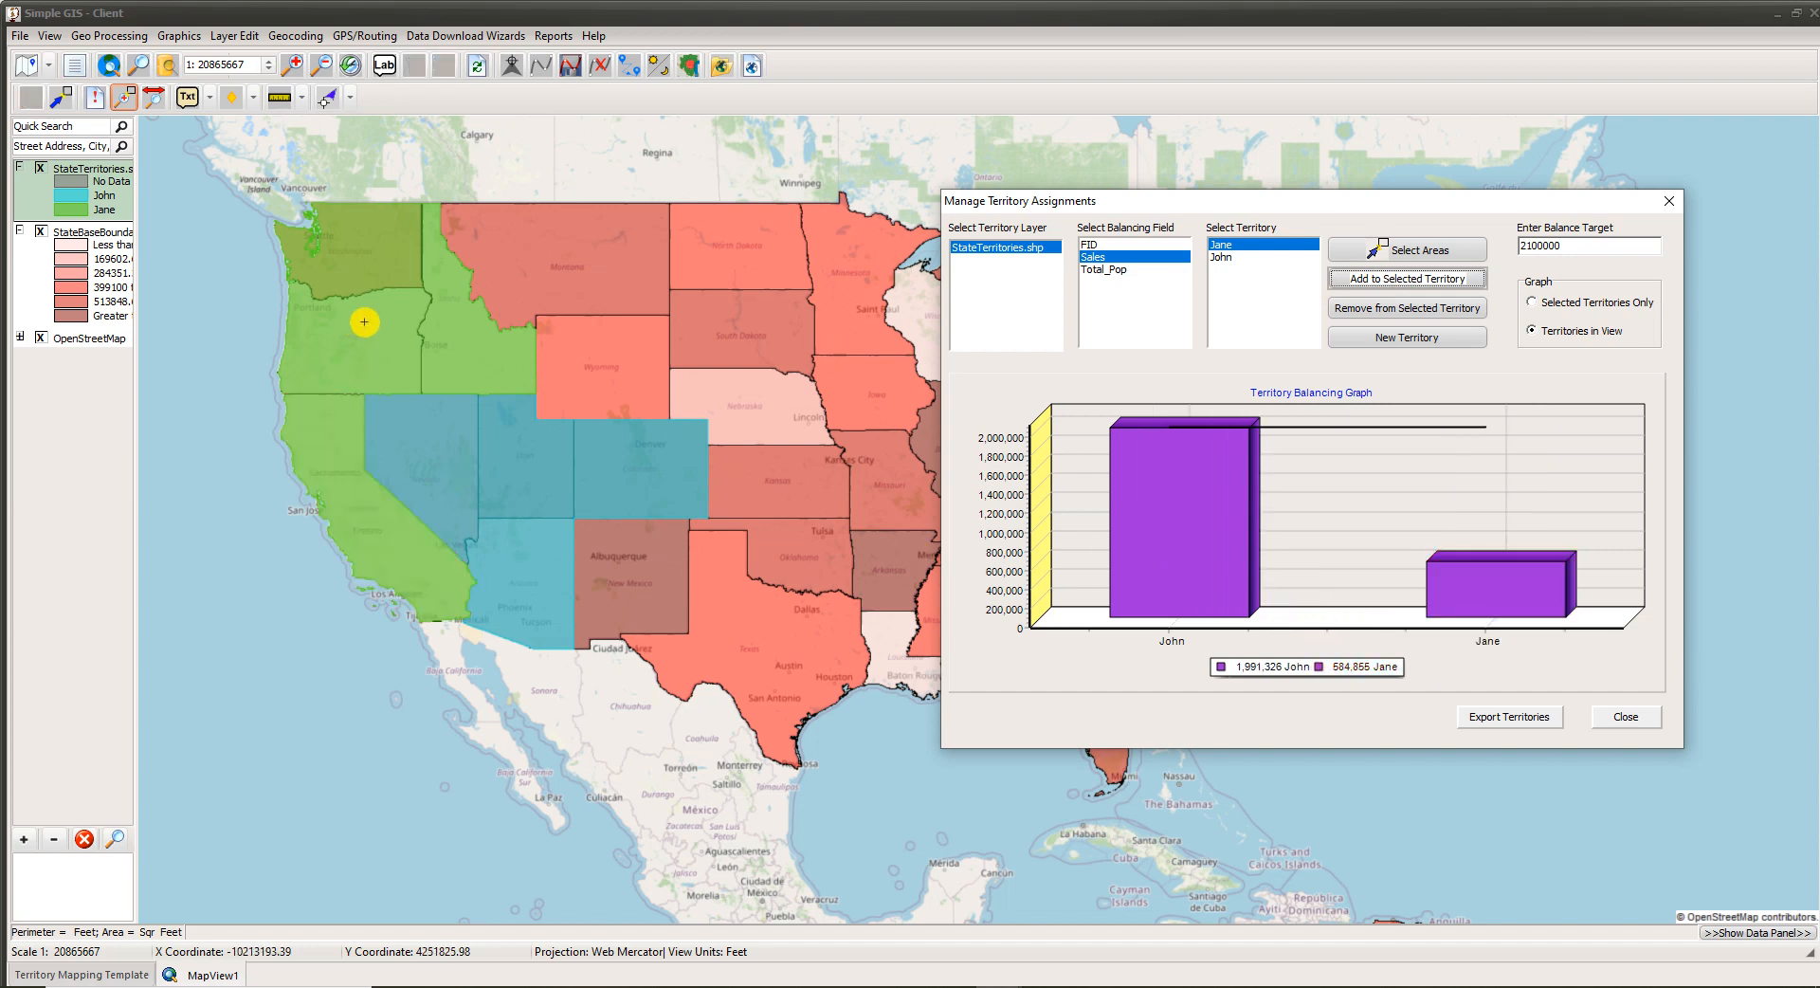
# Step: Select Montana and Wyoming and add both states to the second assignee's territory
pyautogui.click(1396, 249)
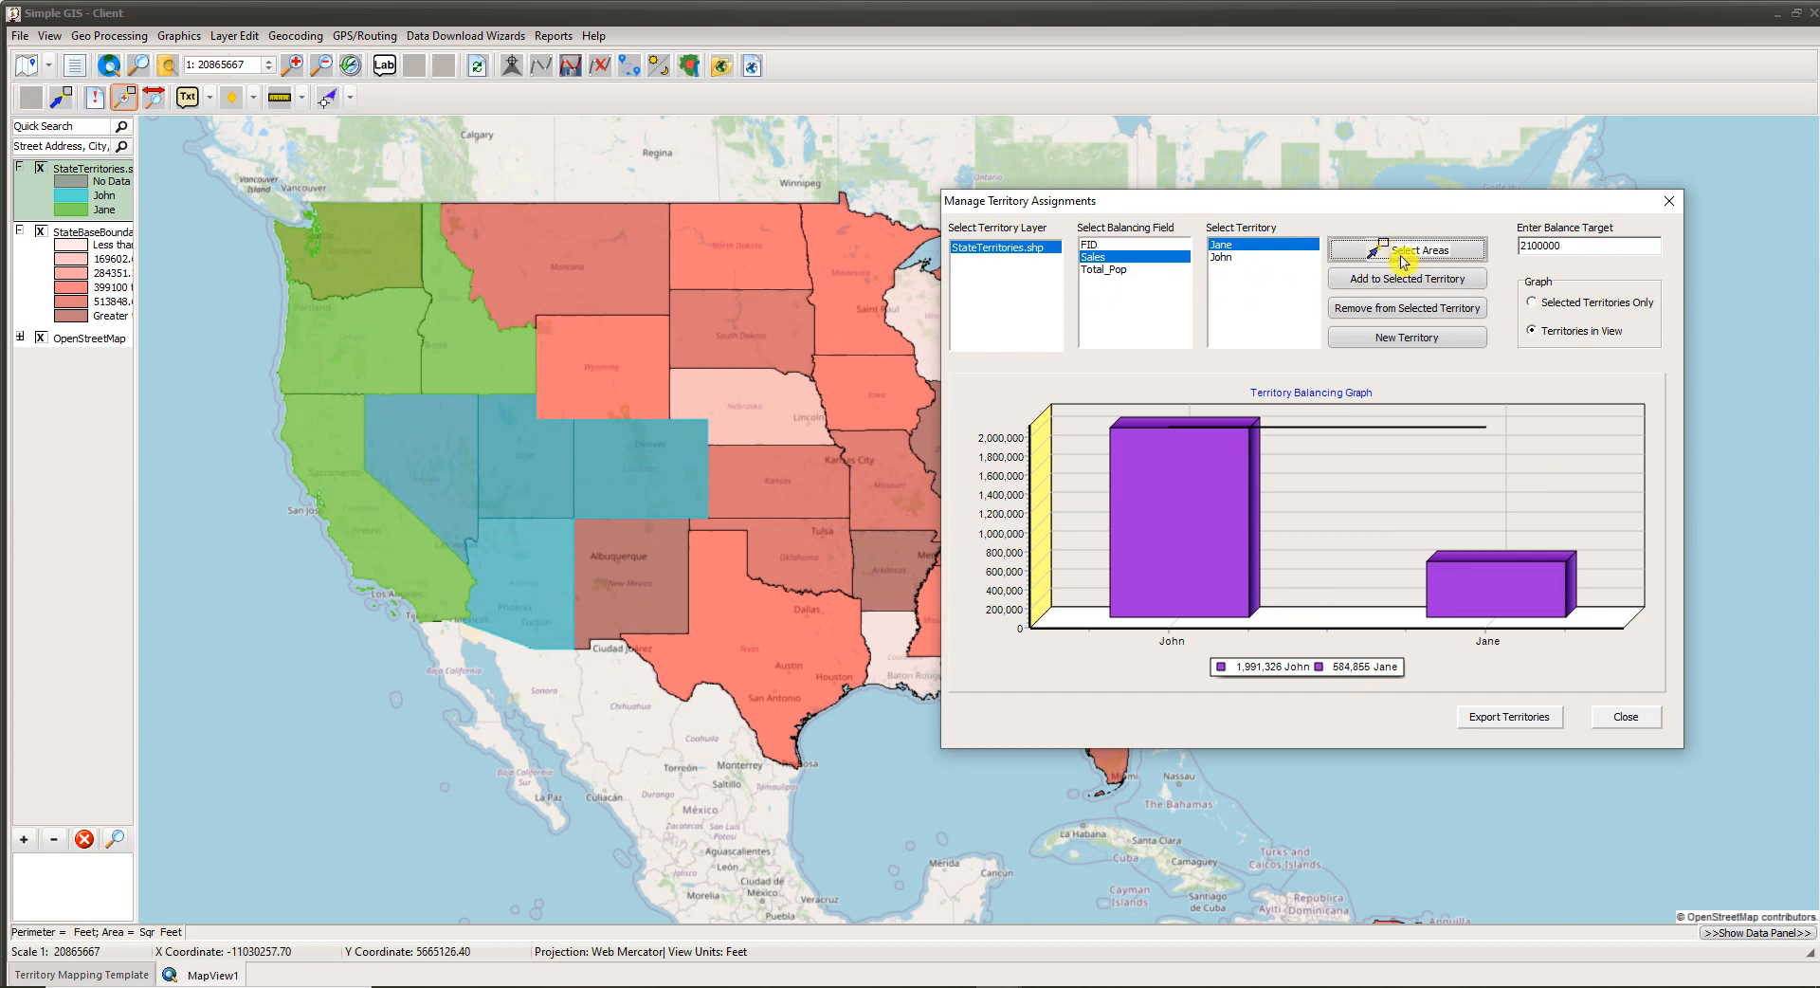
pyautogui.click(543, 267)
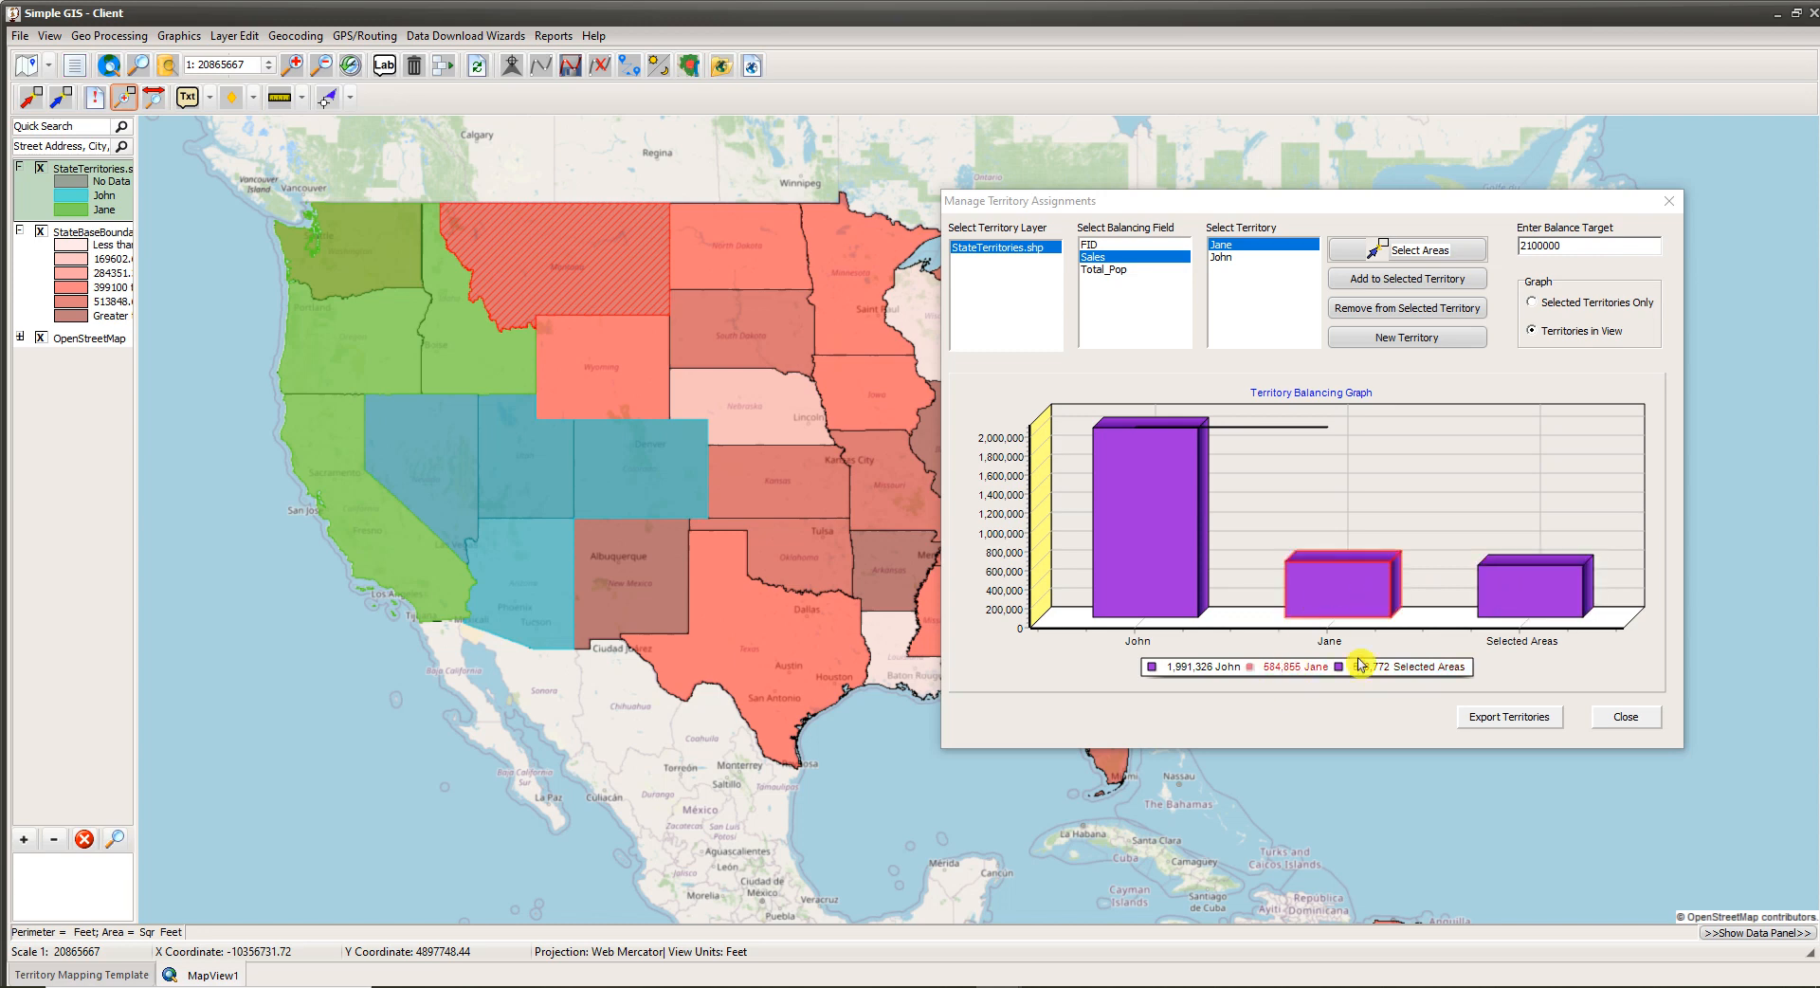
pyautogui.click(1390, 254)
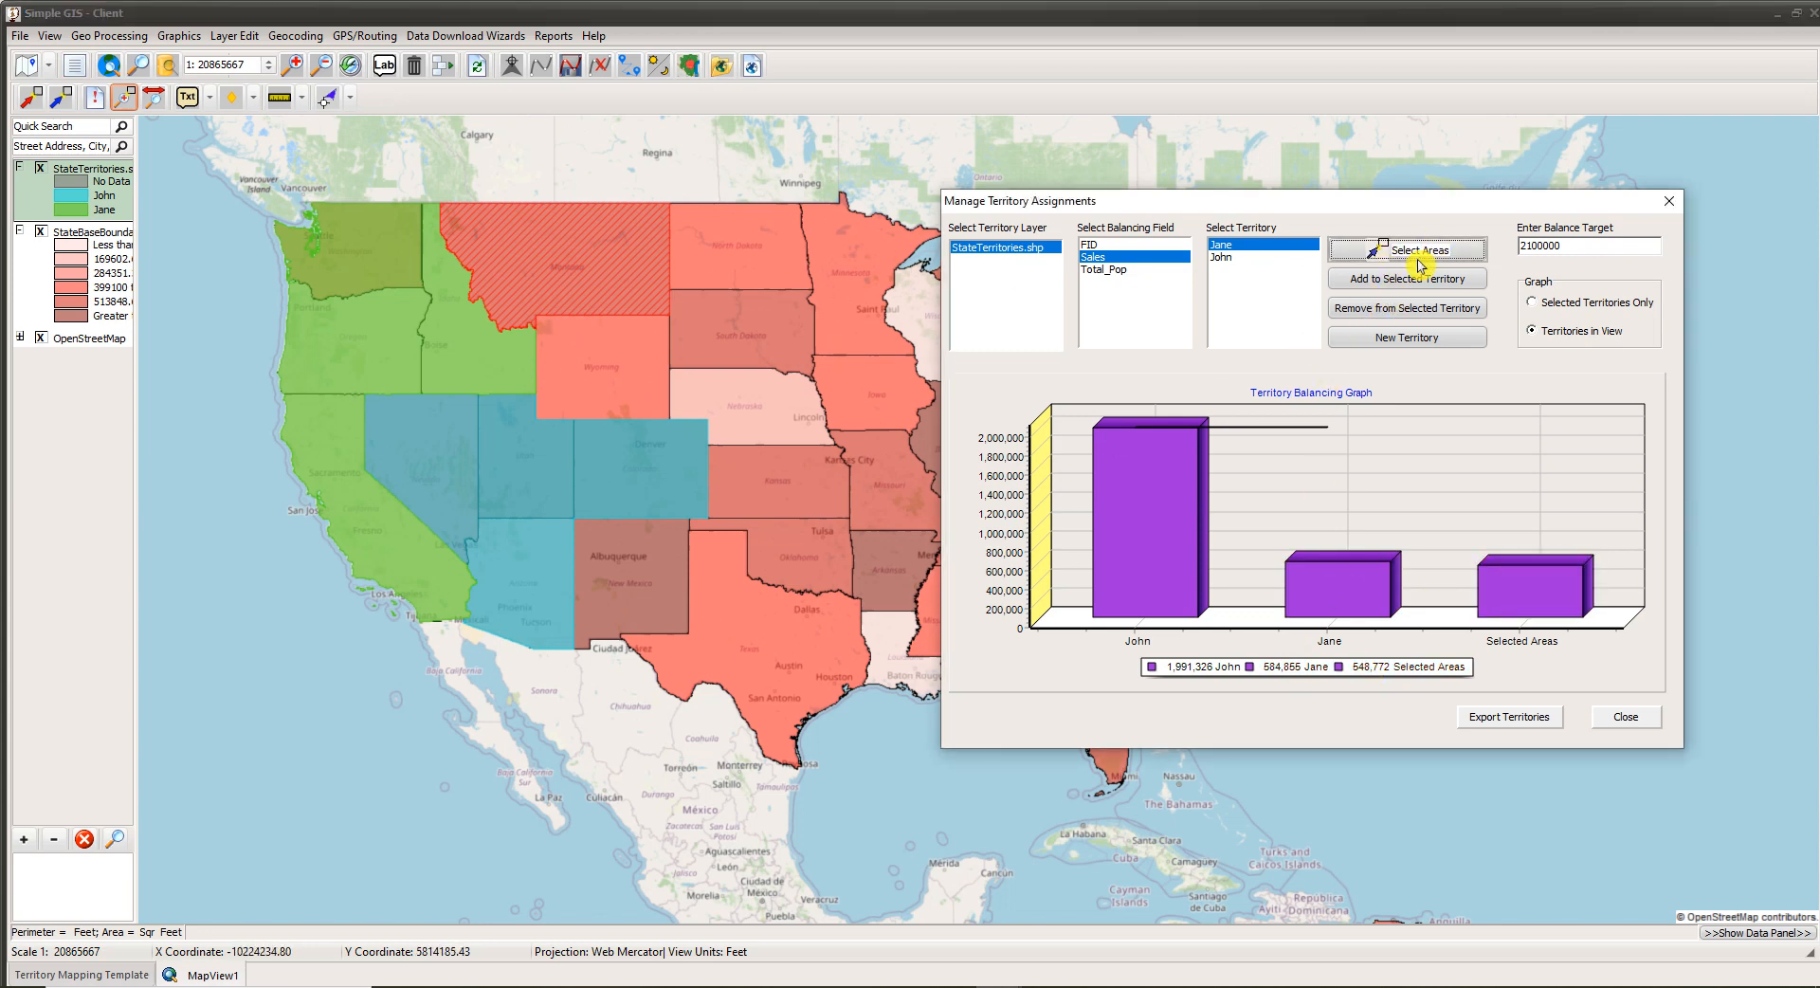
pyautogui.moveTo(574, 279); pyautogui.dragTo(595, 364)
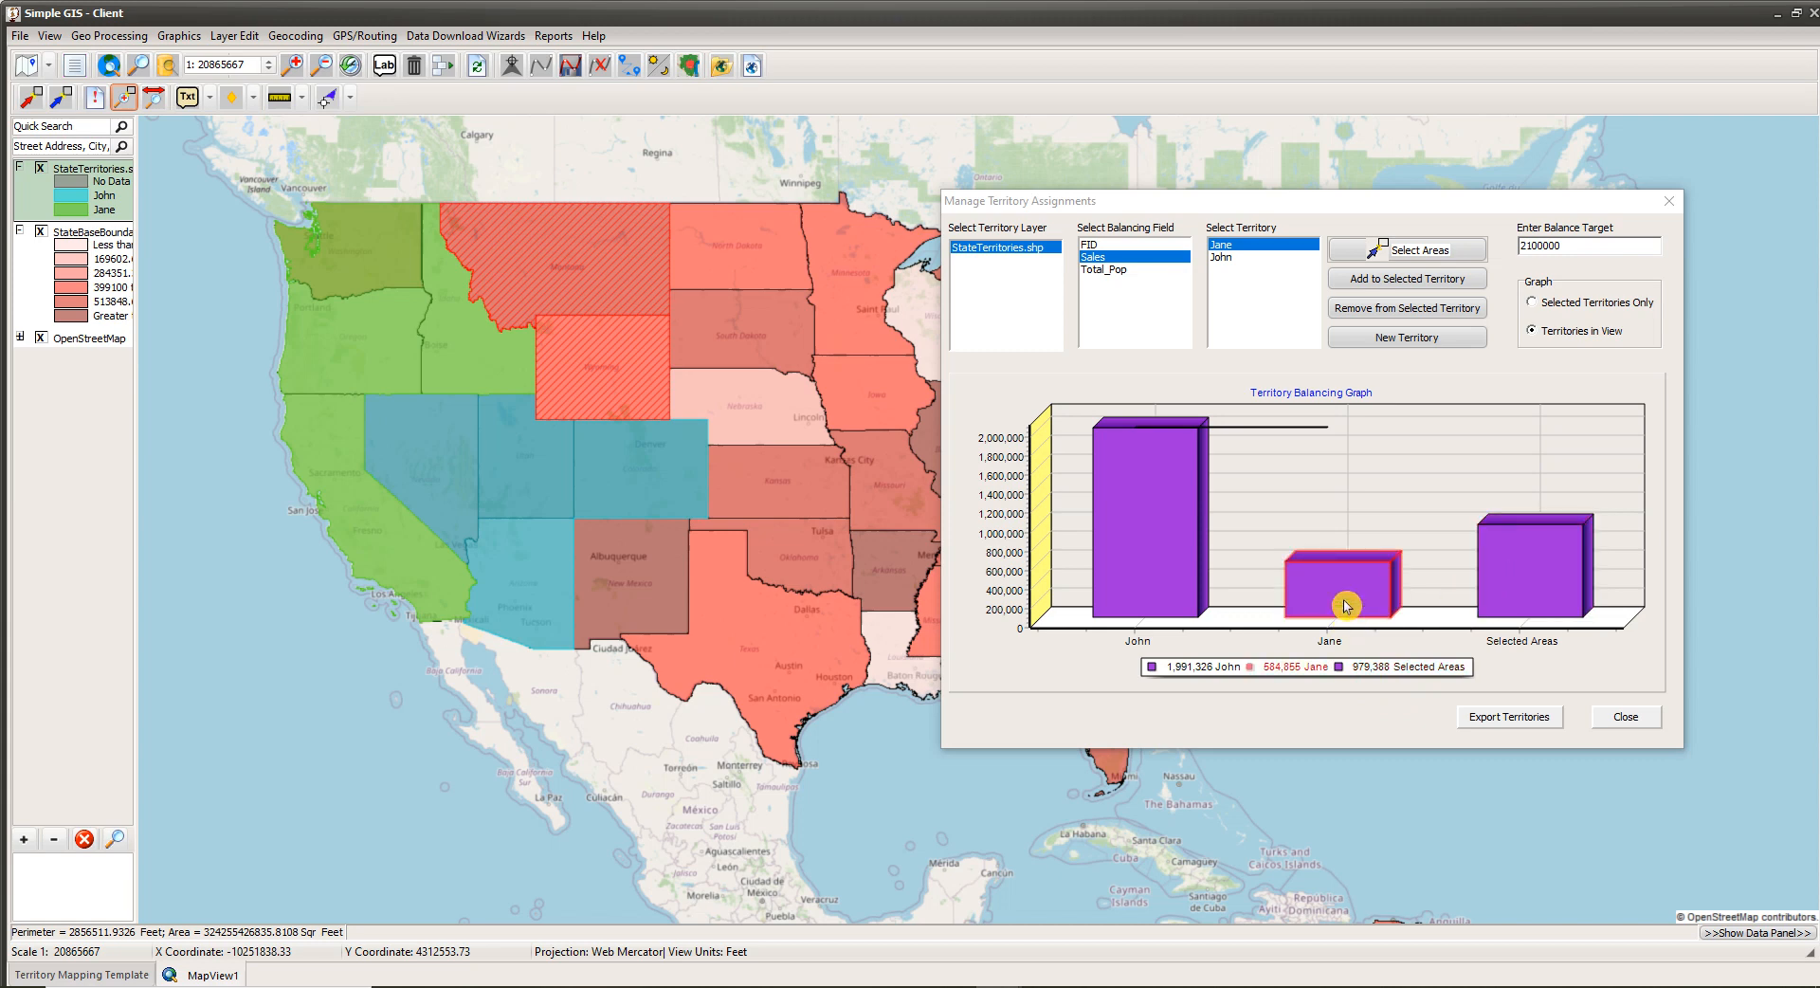
pyautogui.click(1226, 246)
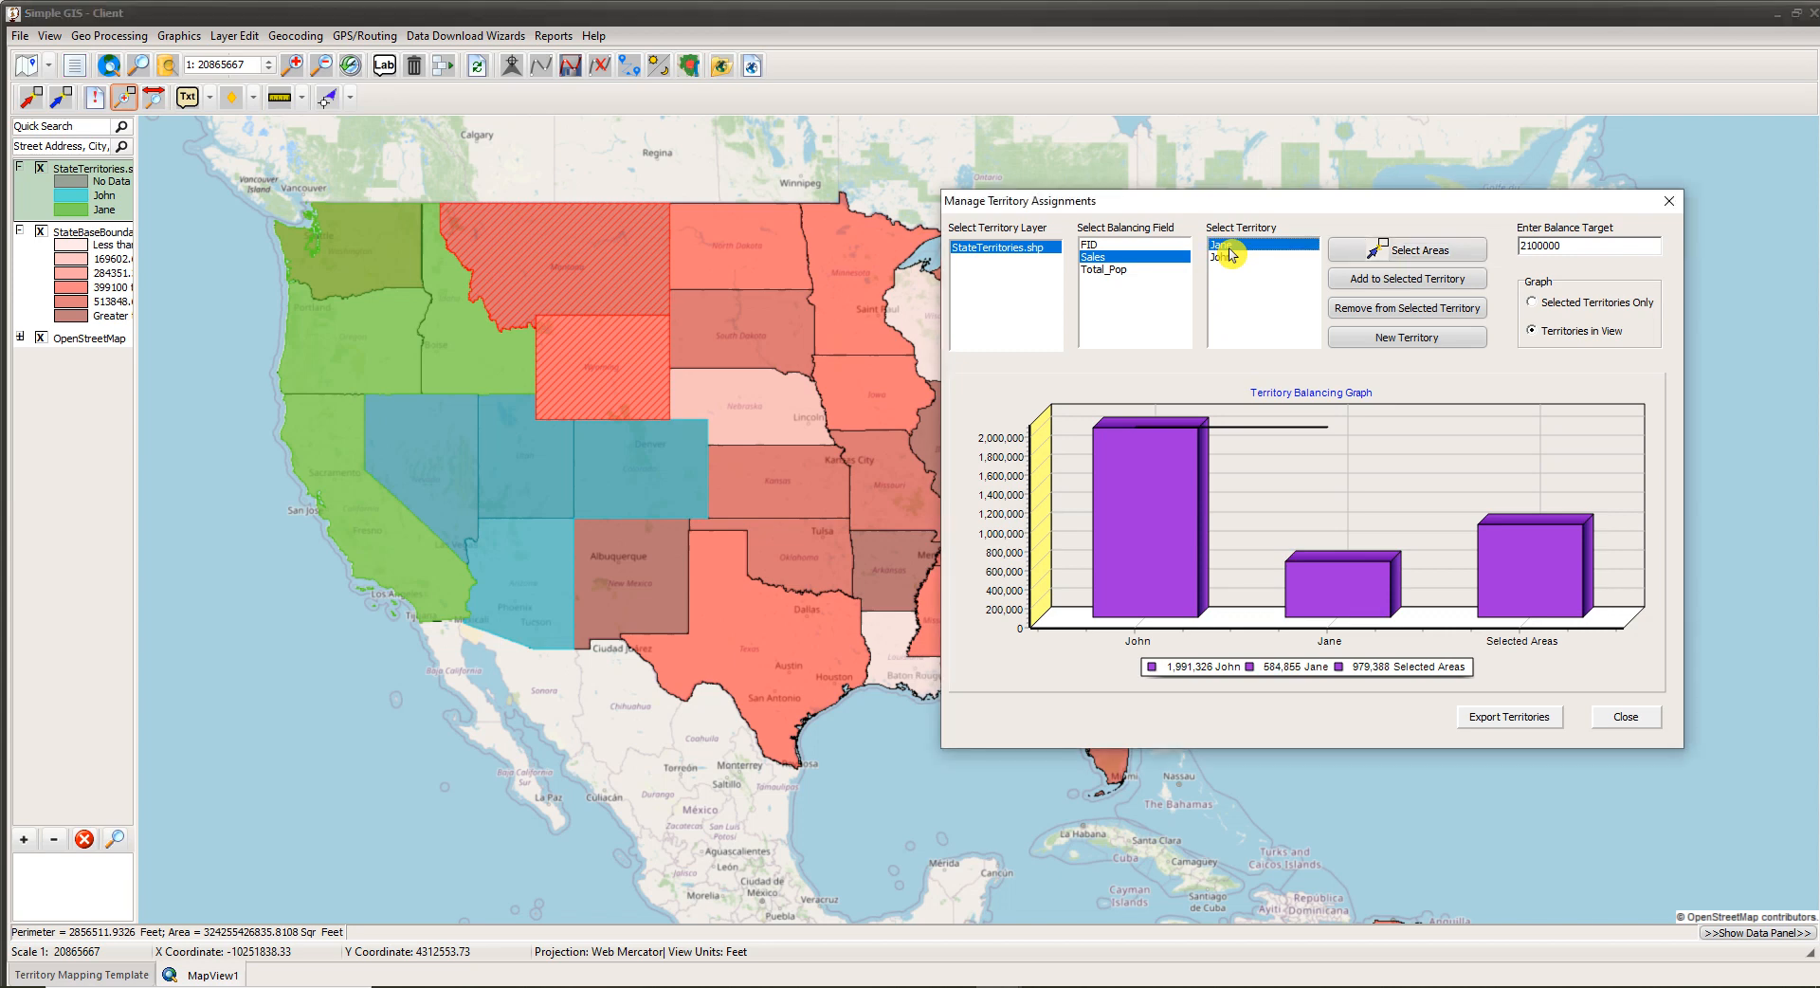
pyautogui.click(1419, 280)
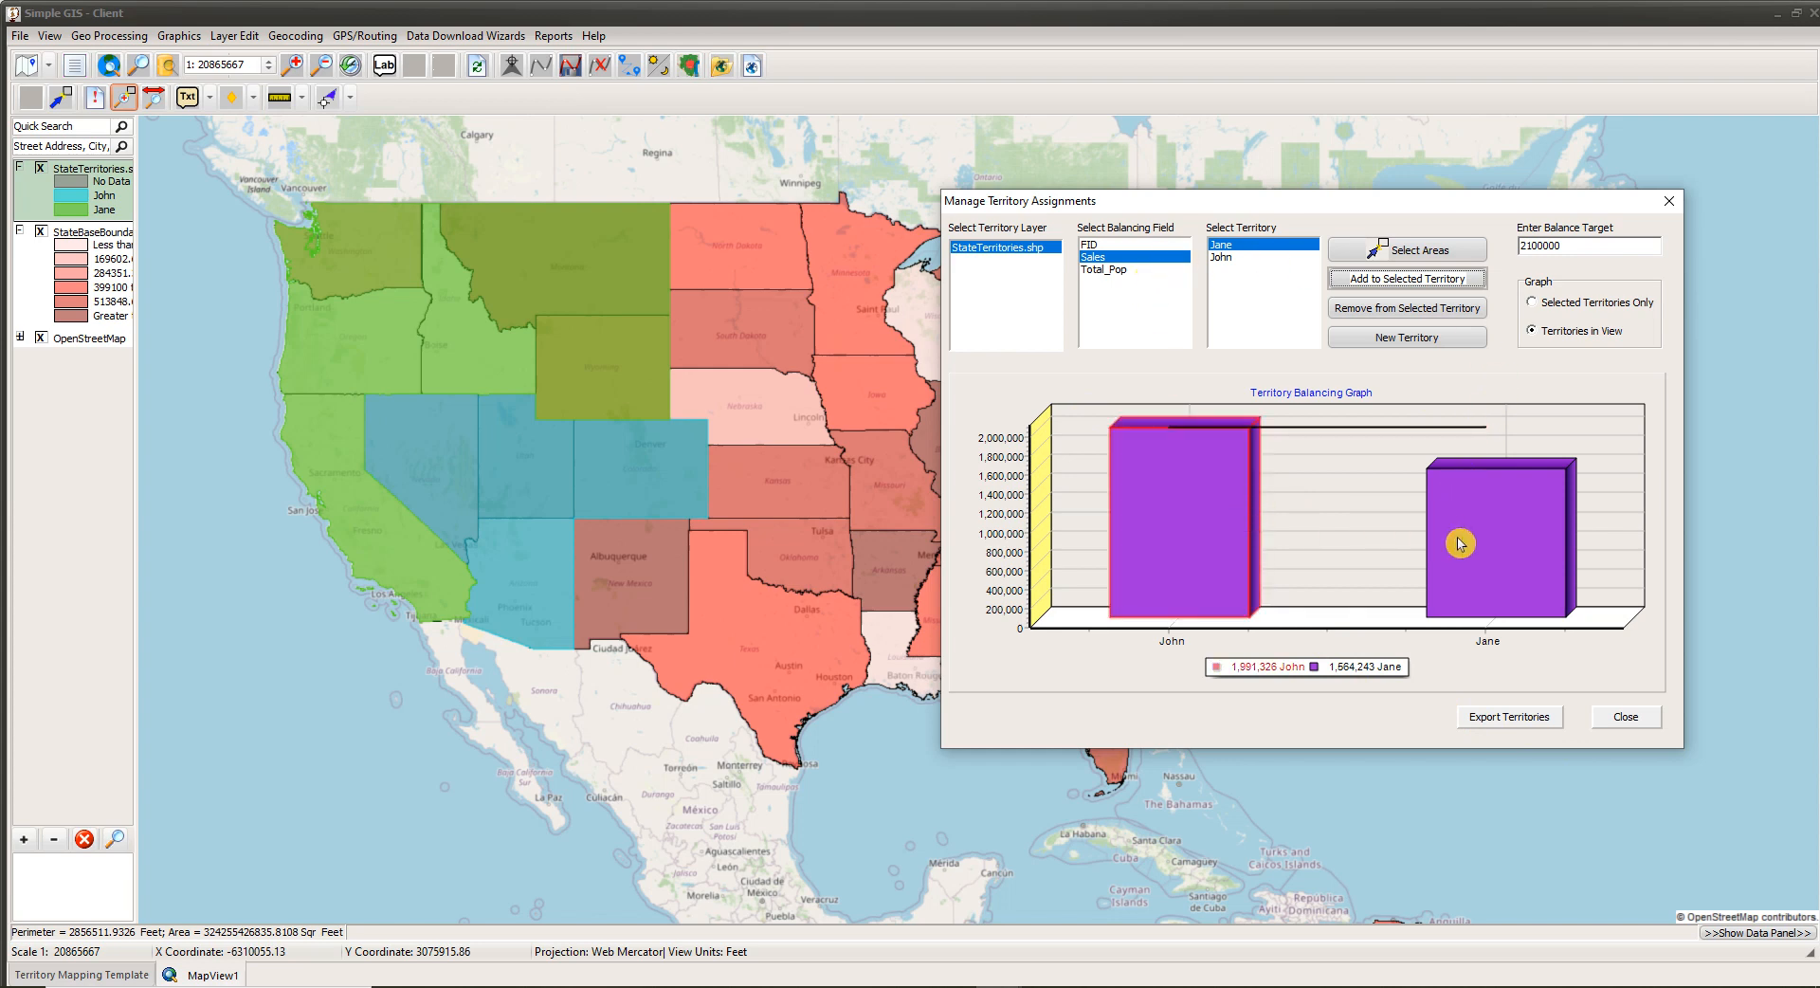
# Step: Export the territory assignments to a data file named MyTerritoryAssignments in the Demos folder
pyautogui.click(1495, 725)
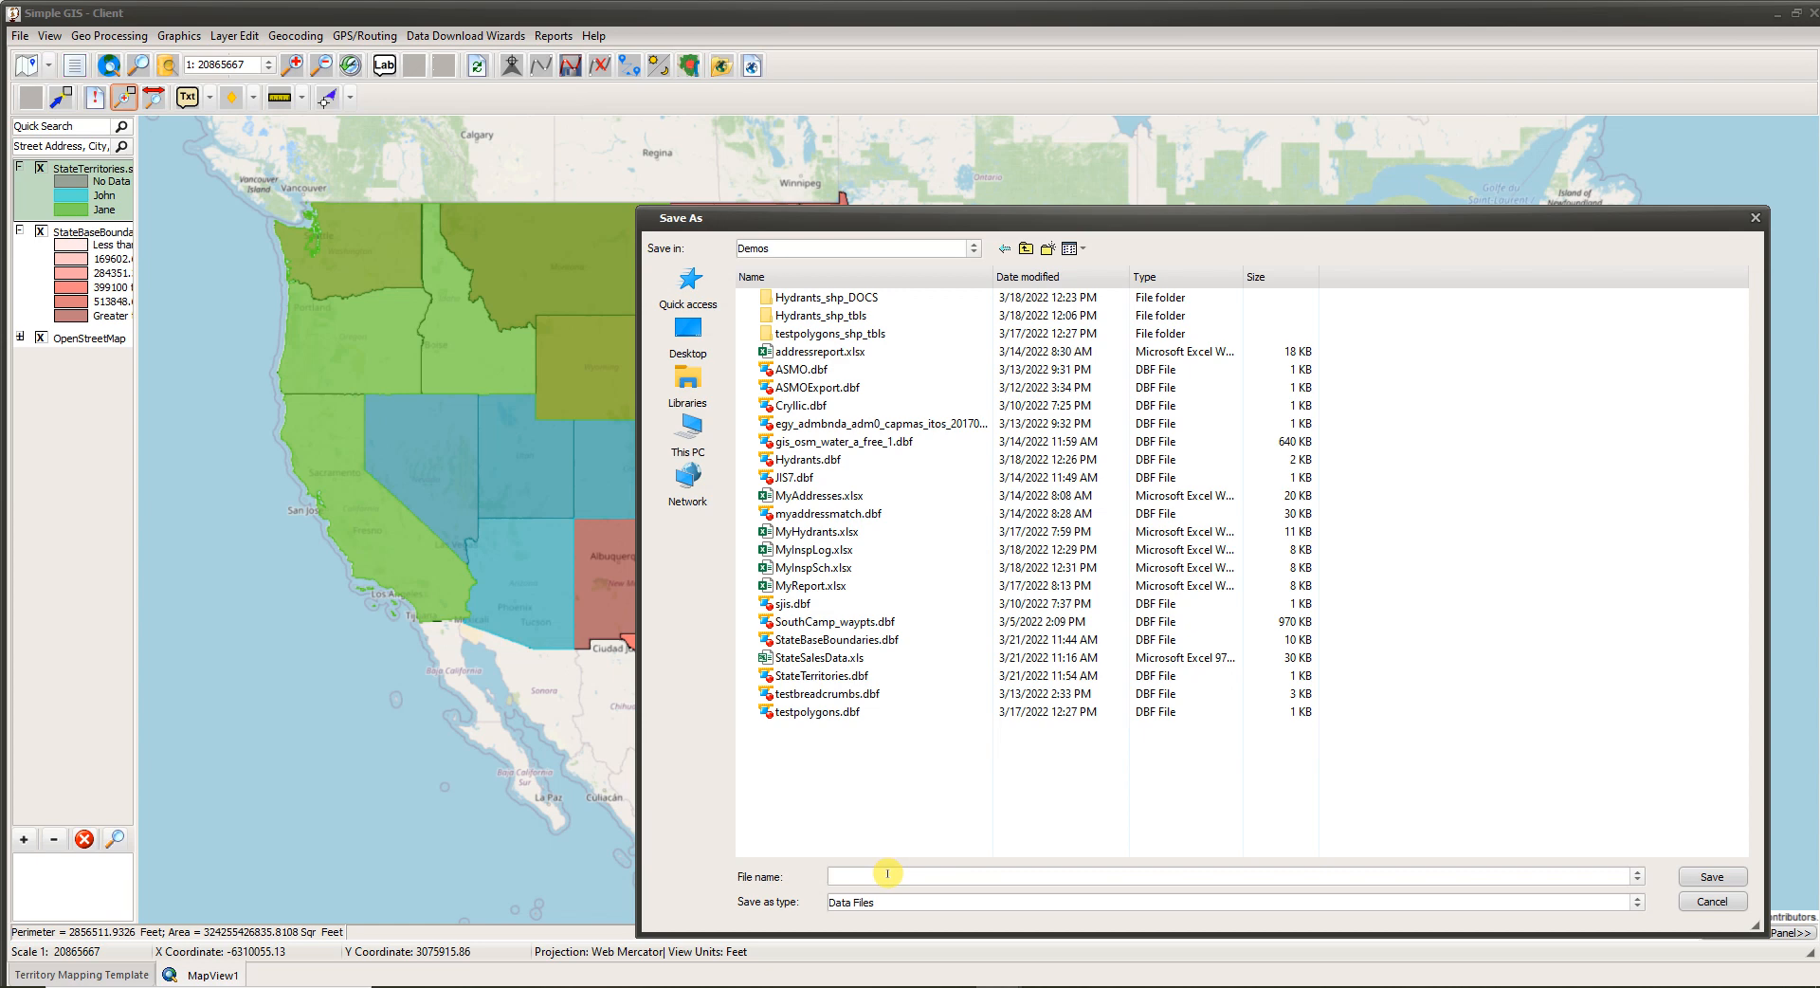
pyautogui.write('yEr')
pyautogui.press('BackSpace')
pyautogui.write('TerritoryAssignments')
pyautogui.click(1713, 879)
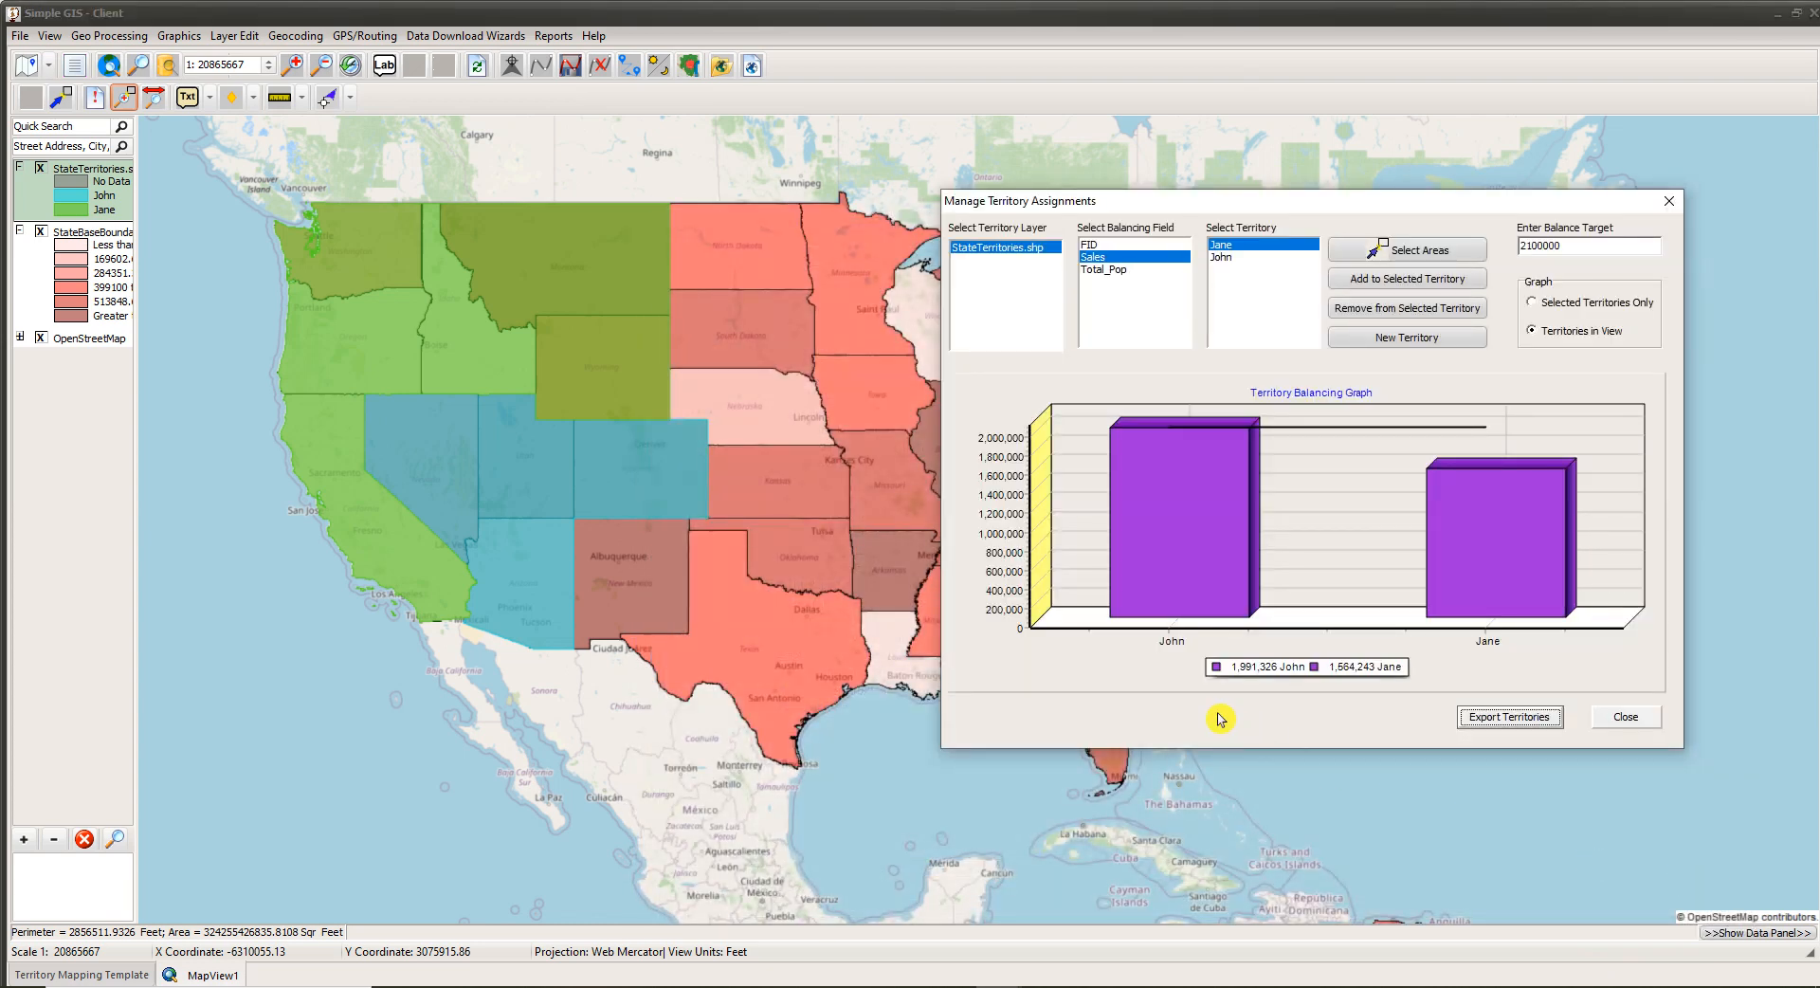
pyautogui.click(1532, 573)
# Step: Switch to Excel, open MyTerritoryAssignments.xlsx from the Demos folder in Public Documents, and maximize the workbook
pyautogui.moveTo(995, 986)
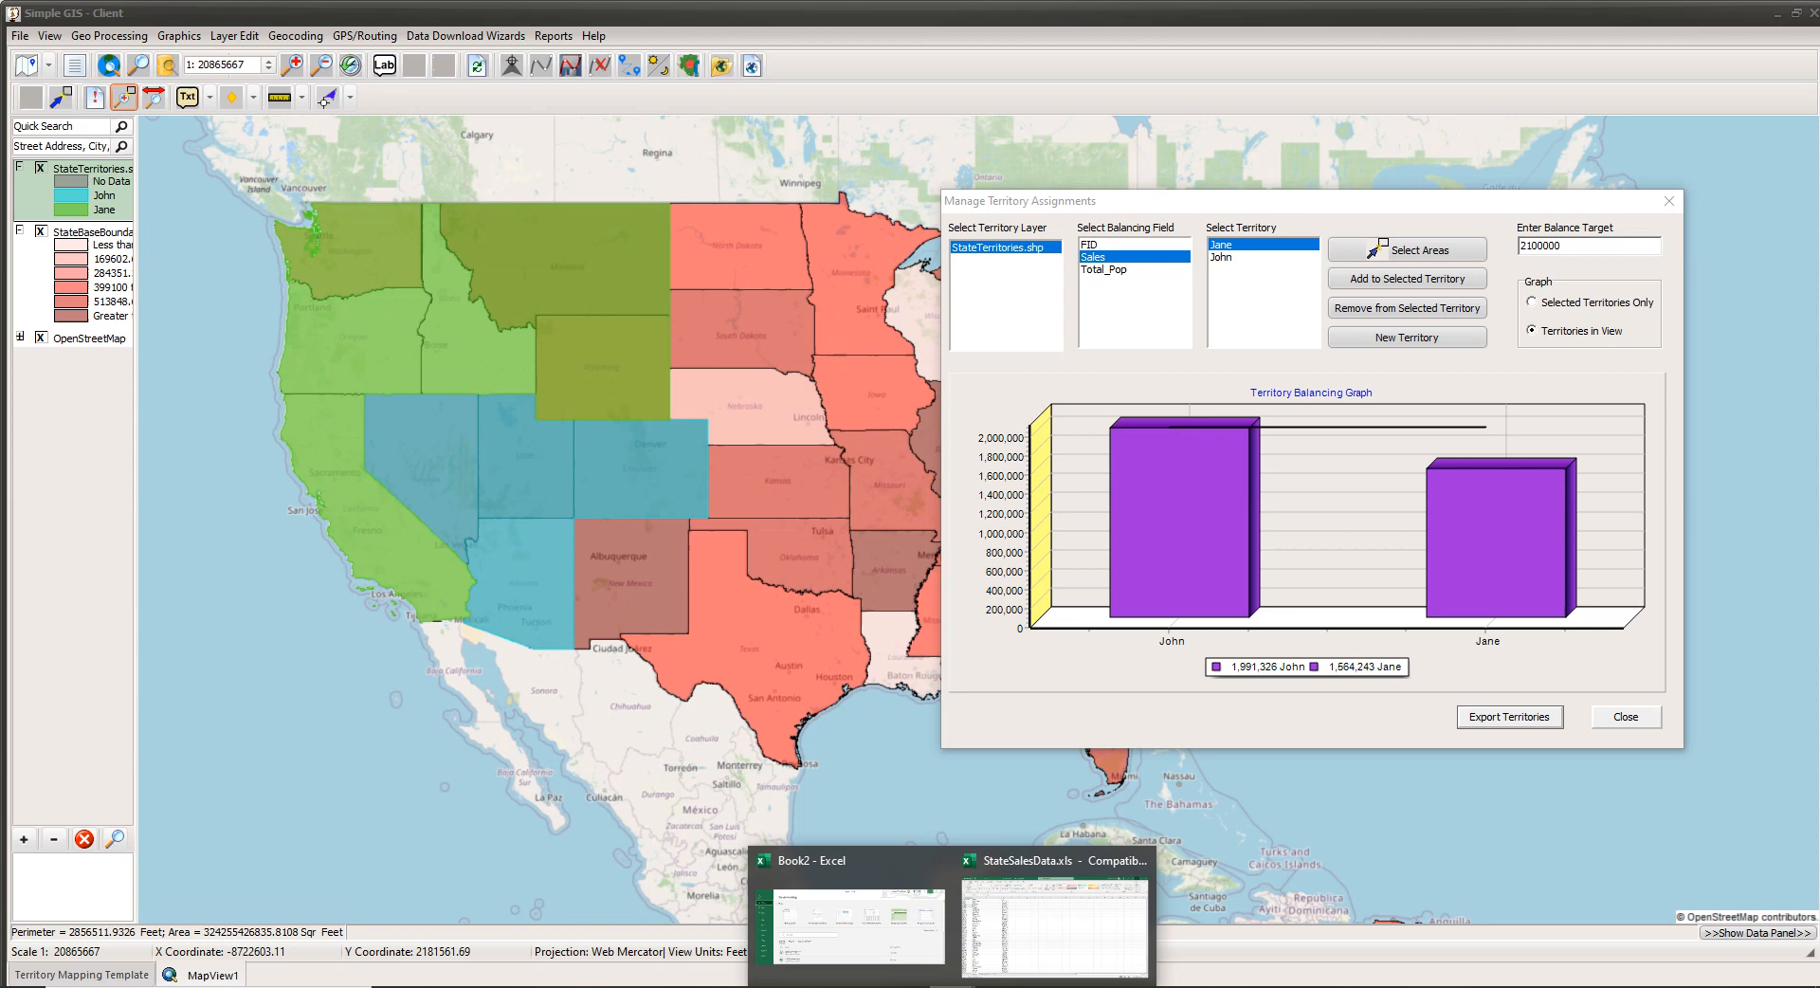
pyautogui.click(858, 955)
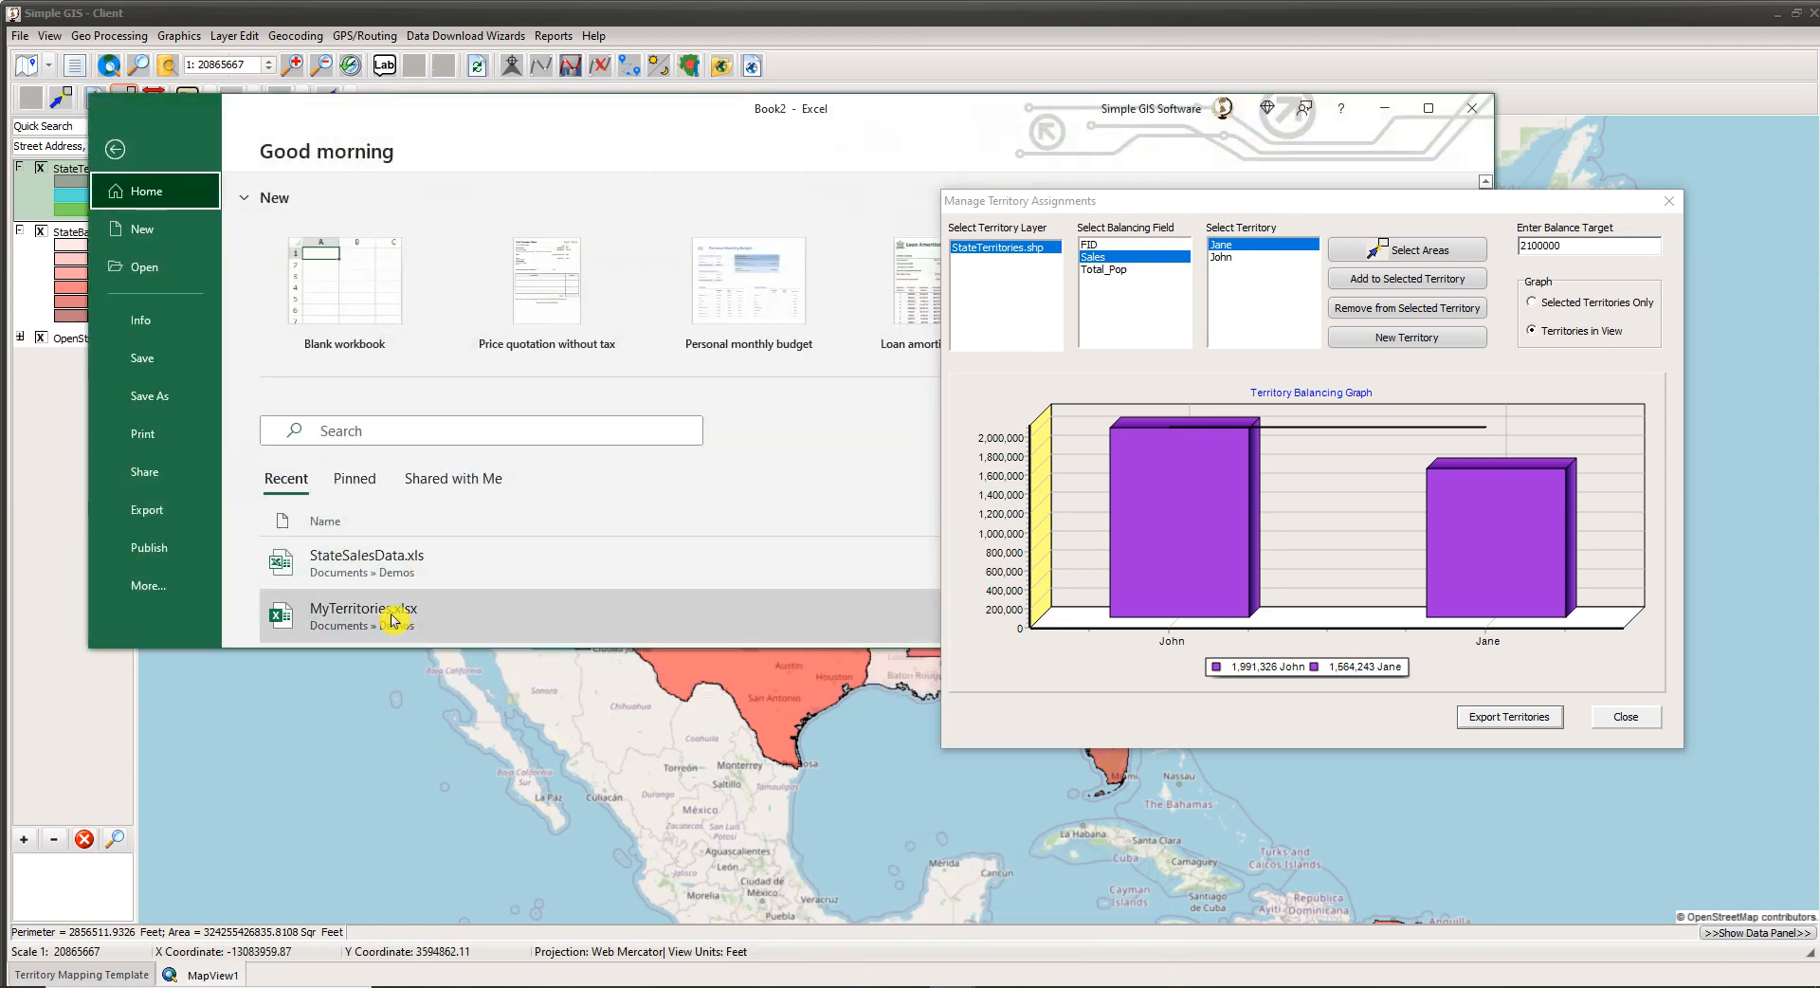
pyautogui.click(138, 275)
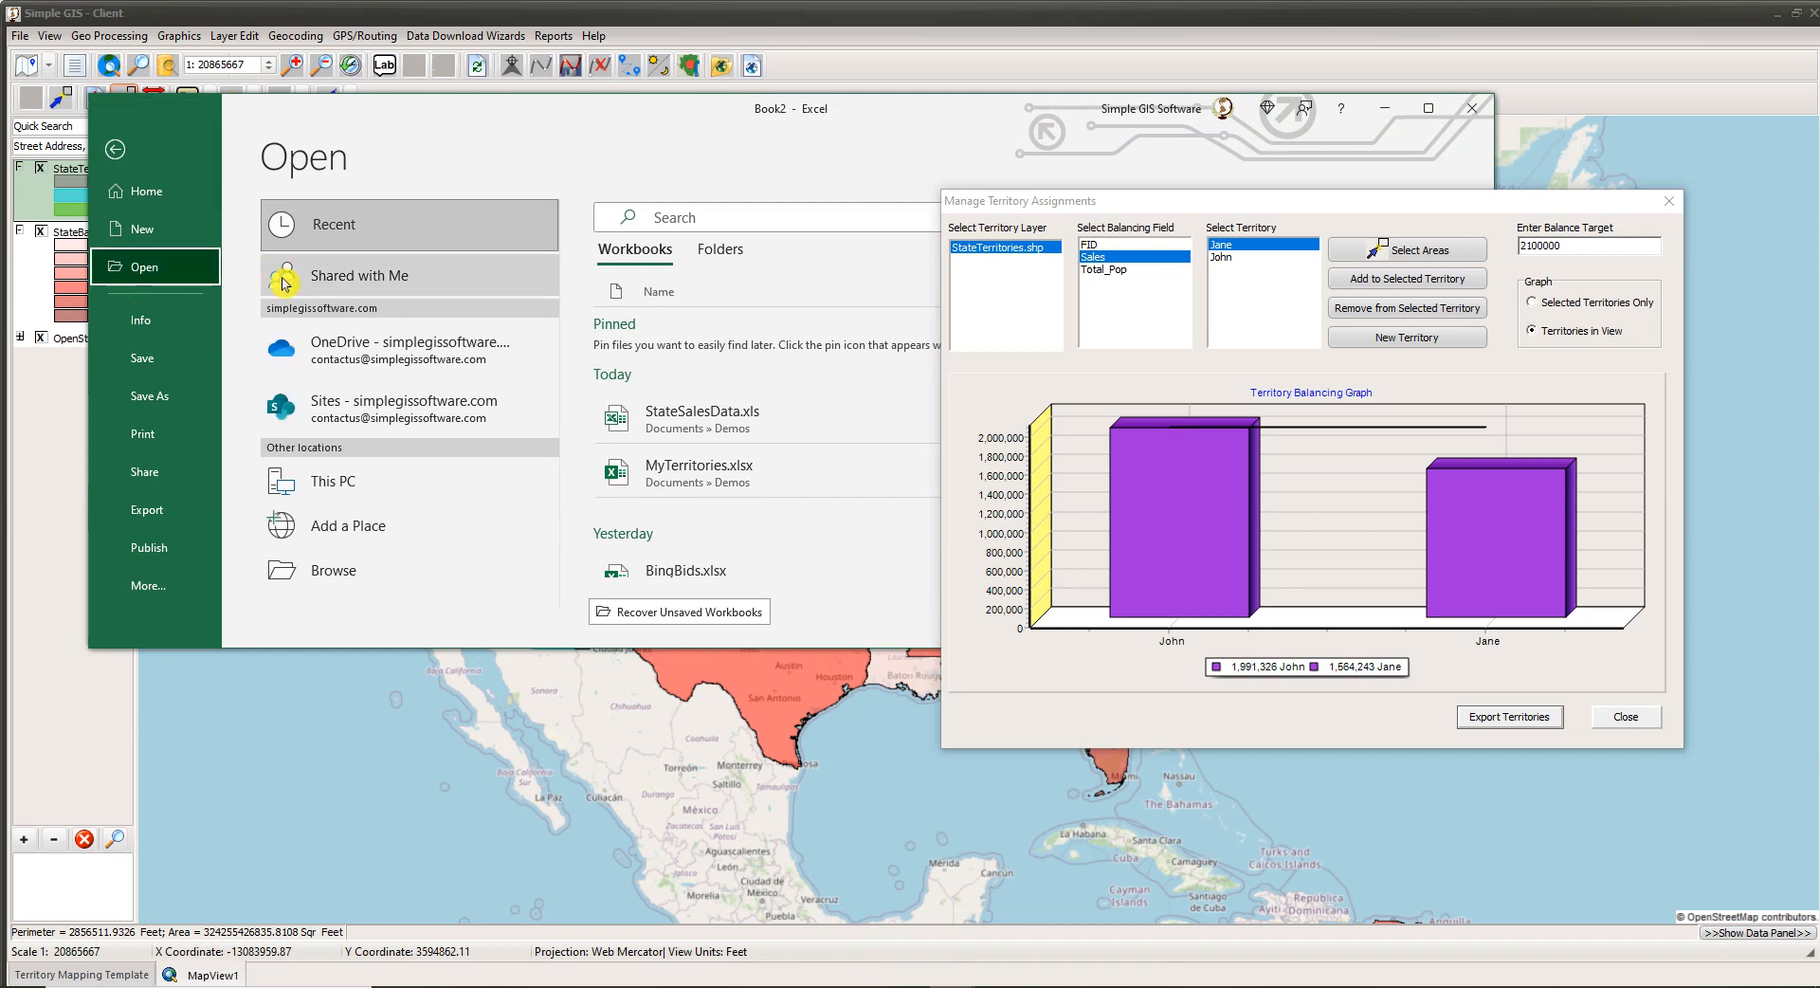
pyautogui.click(327, 570)
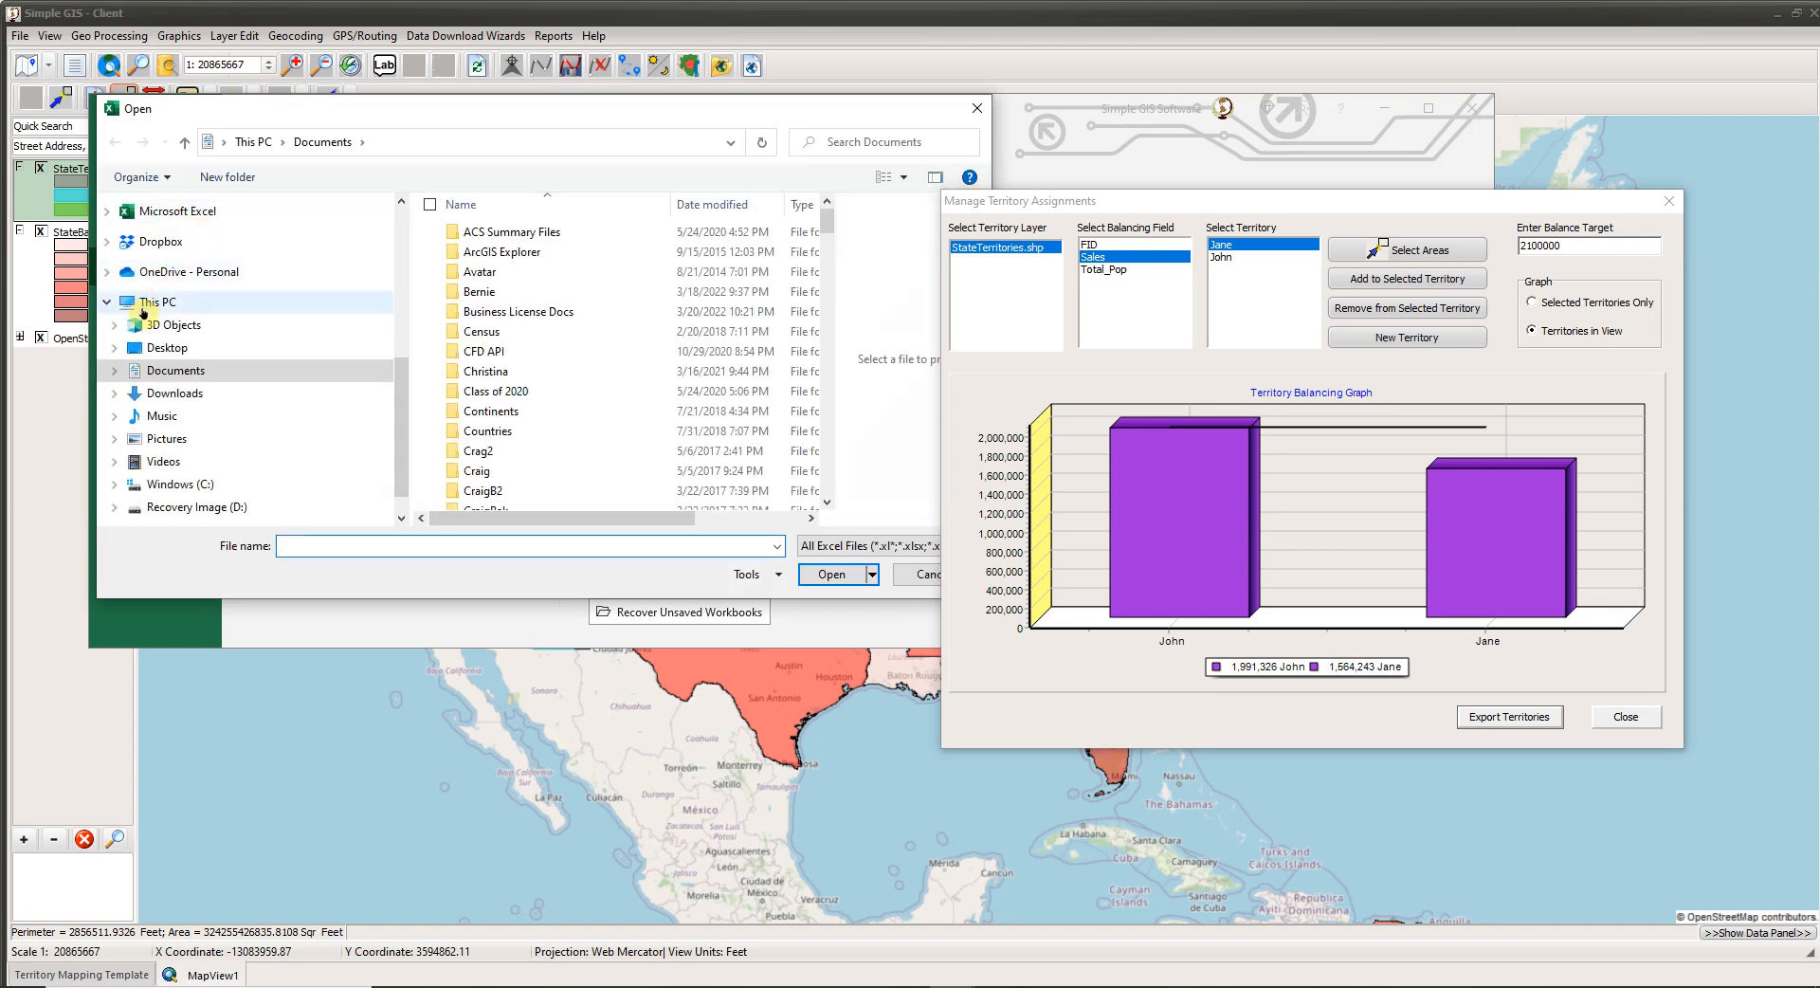
pyautogui.scroll(-1, 151, 427)
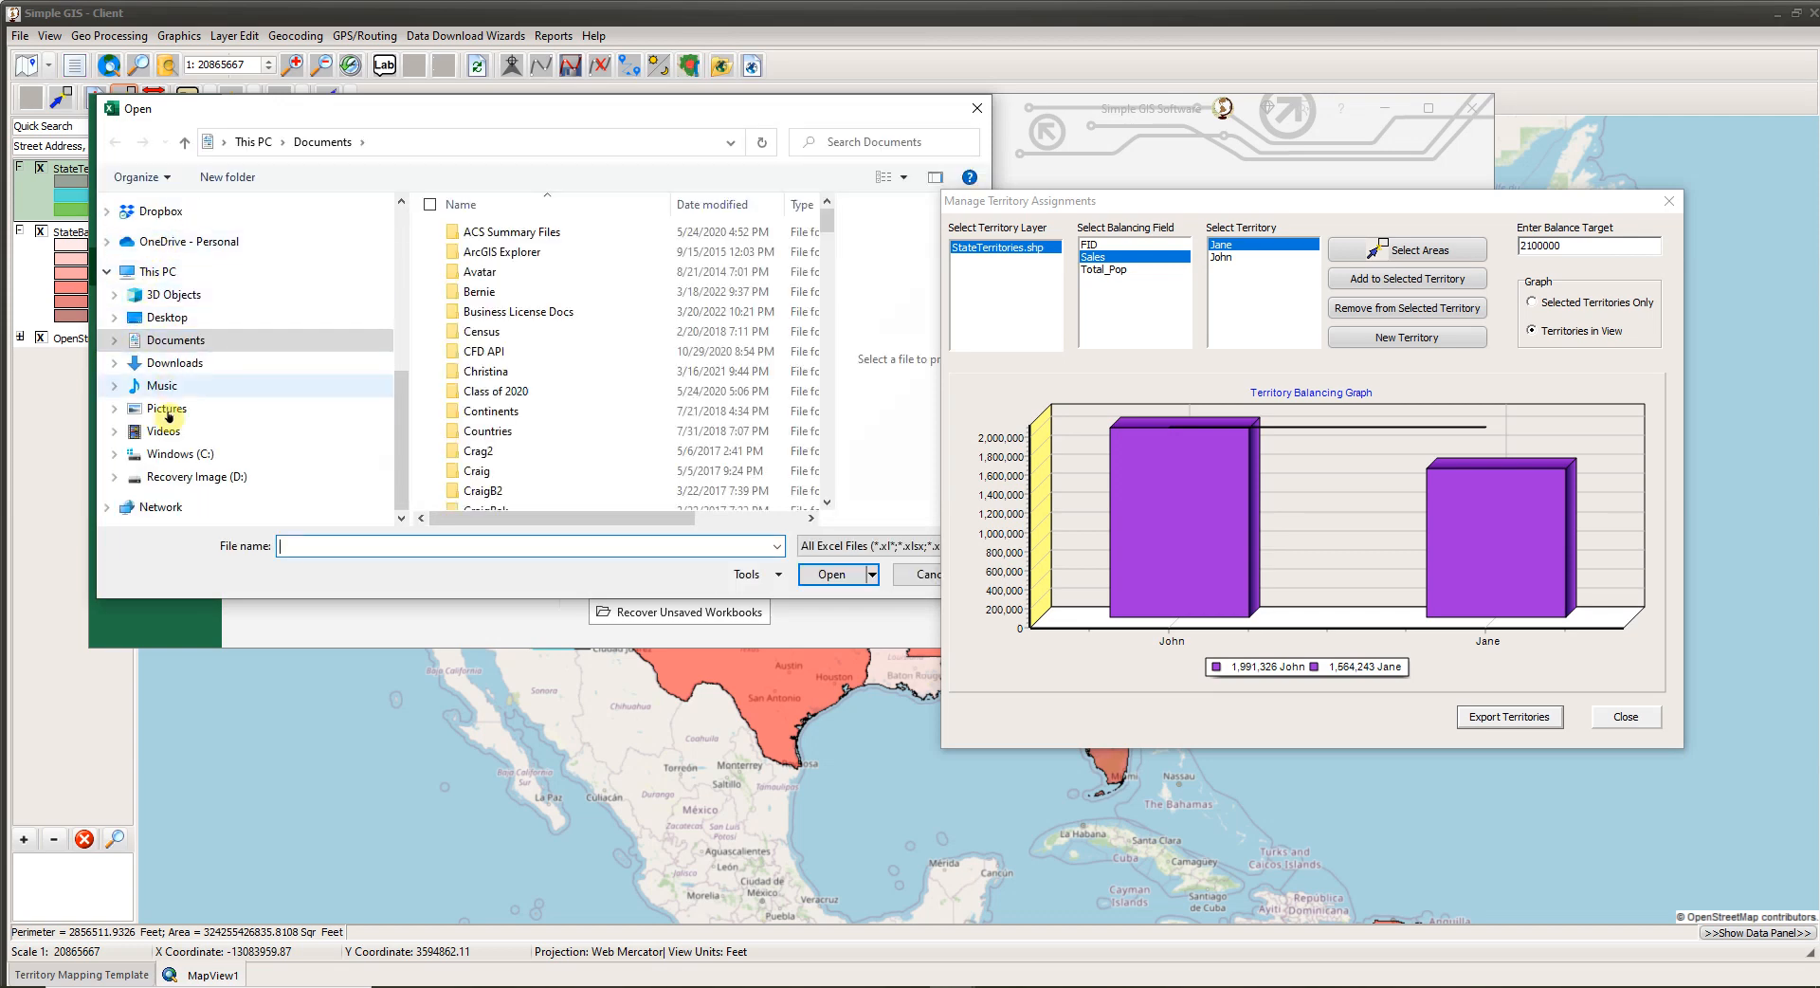
pyautogui.click(114, 454)
pyautogui.scroll(-5, 119, 479)
pyautogui.scroll(-3, 121, 483)
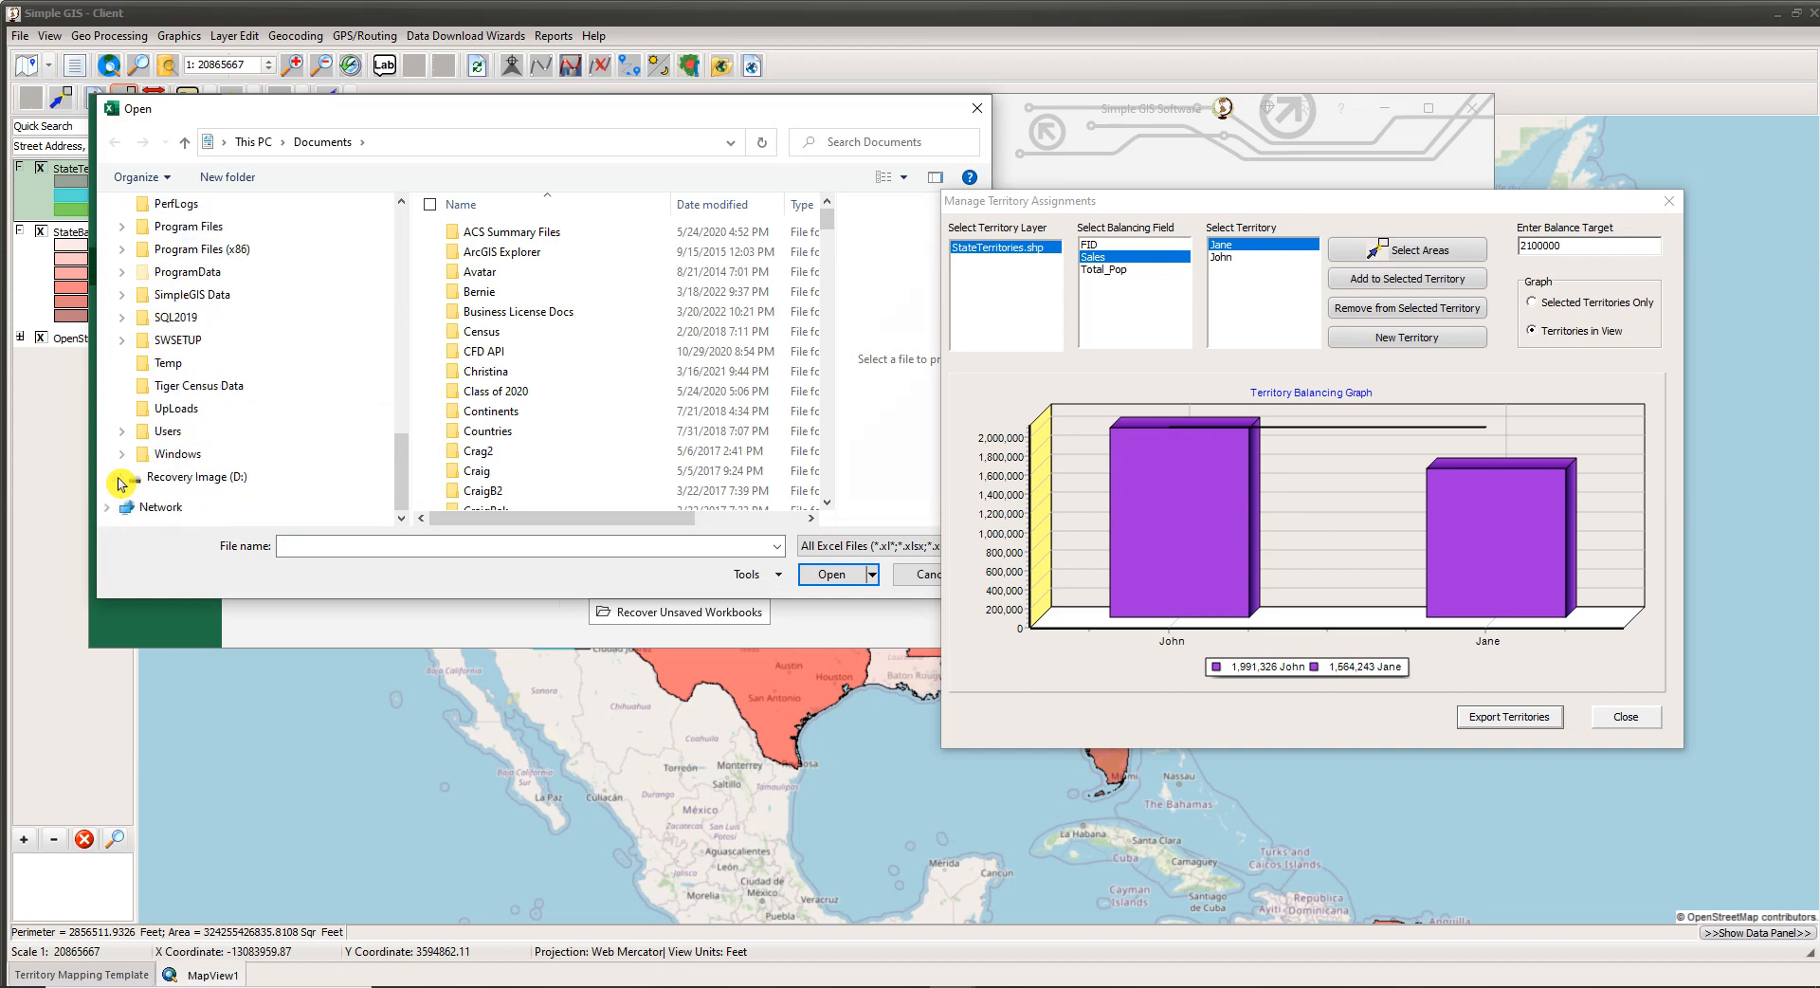
pyautogui.click(121, 464)
pyautogui.click(129, 454)
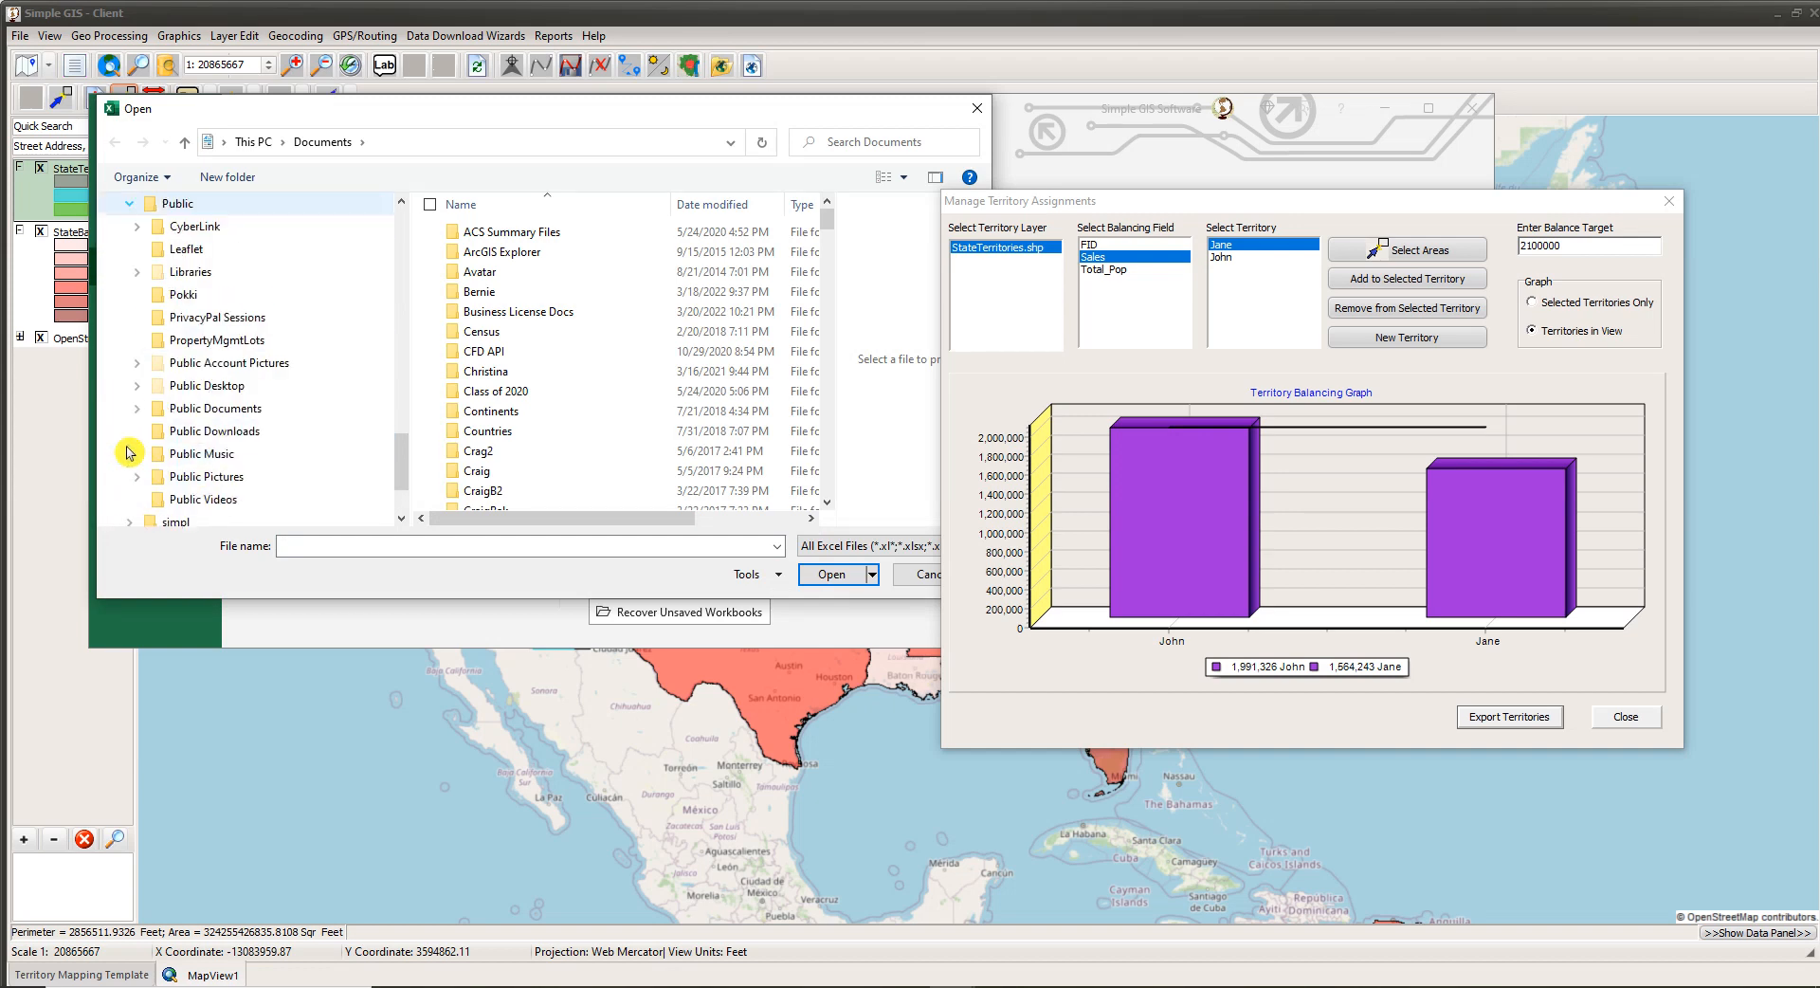
pyautogui.click(130, 418)
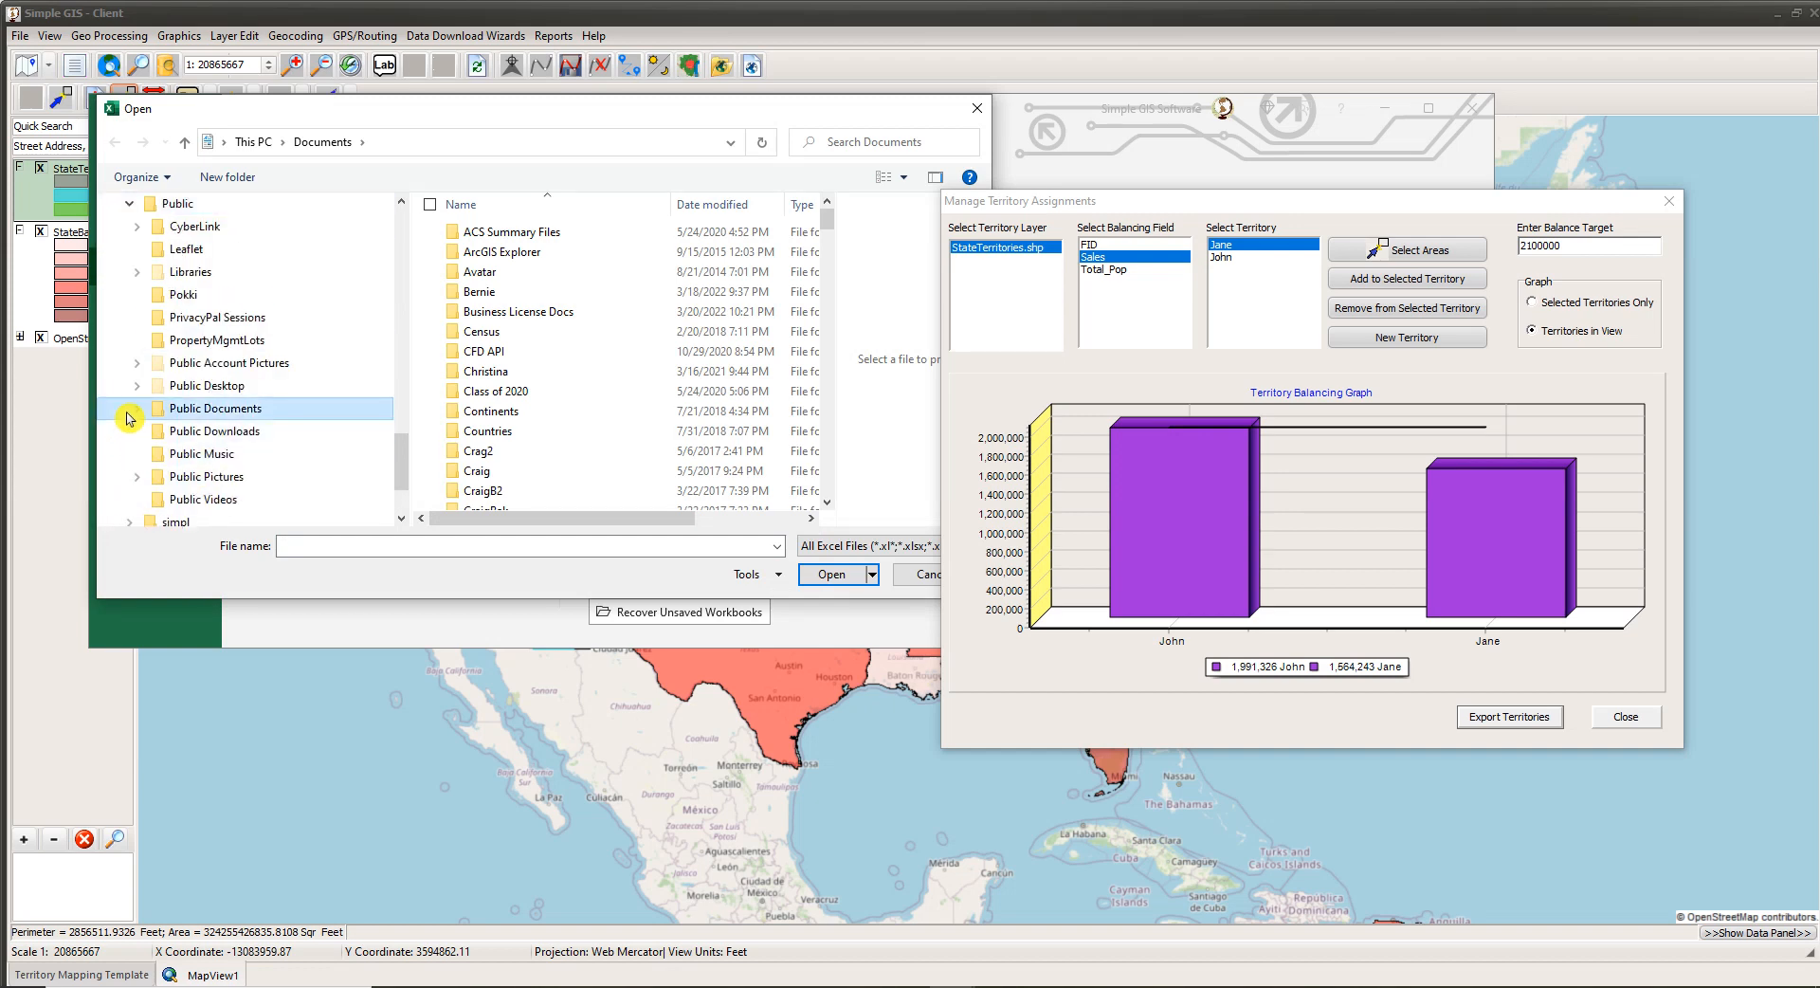
pyautogui.click(136, 409)
pyautogui.click(194, 387)
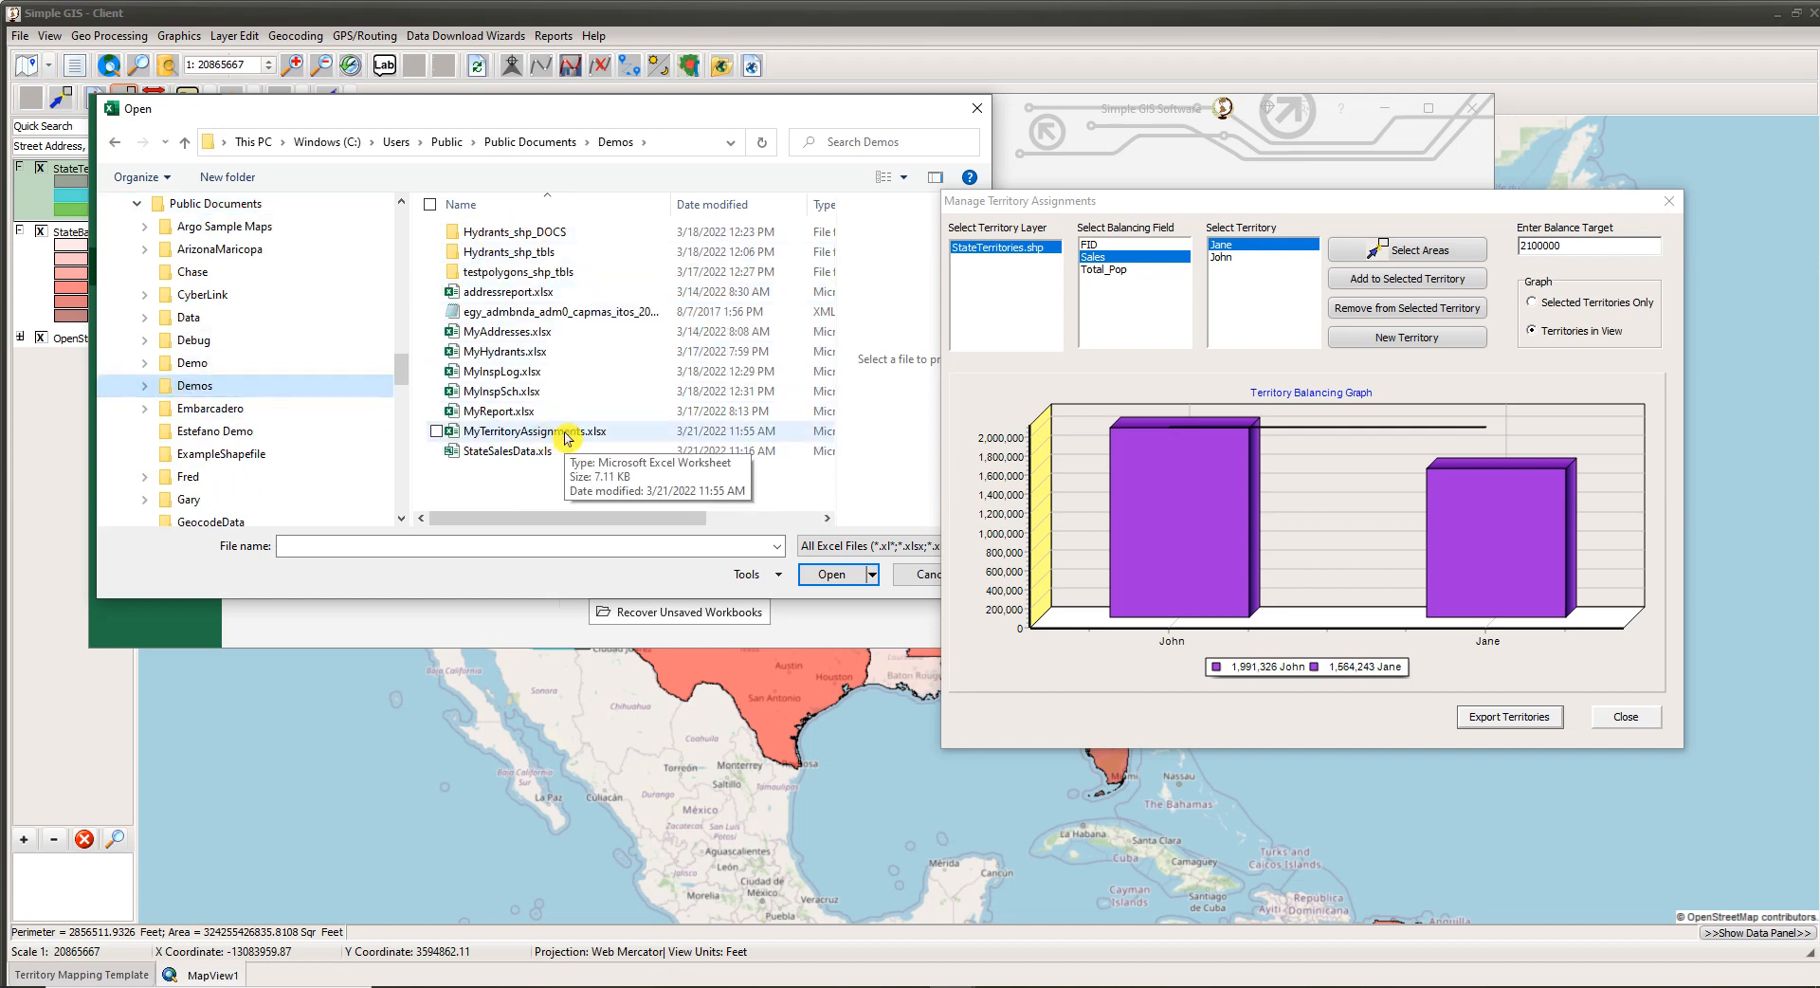
pyautogui.doubleClick(566, 431)
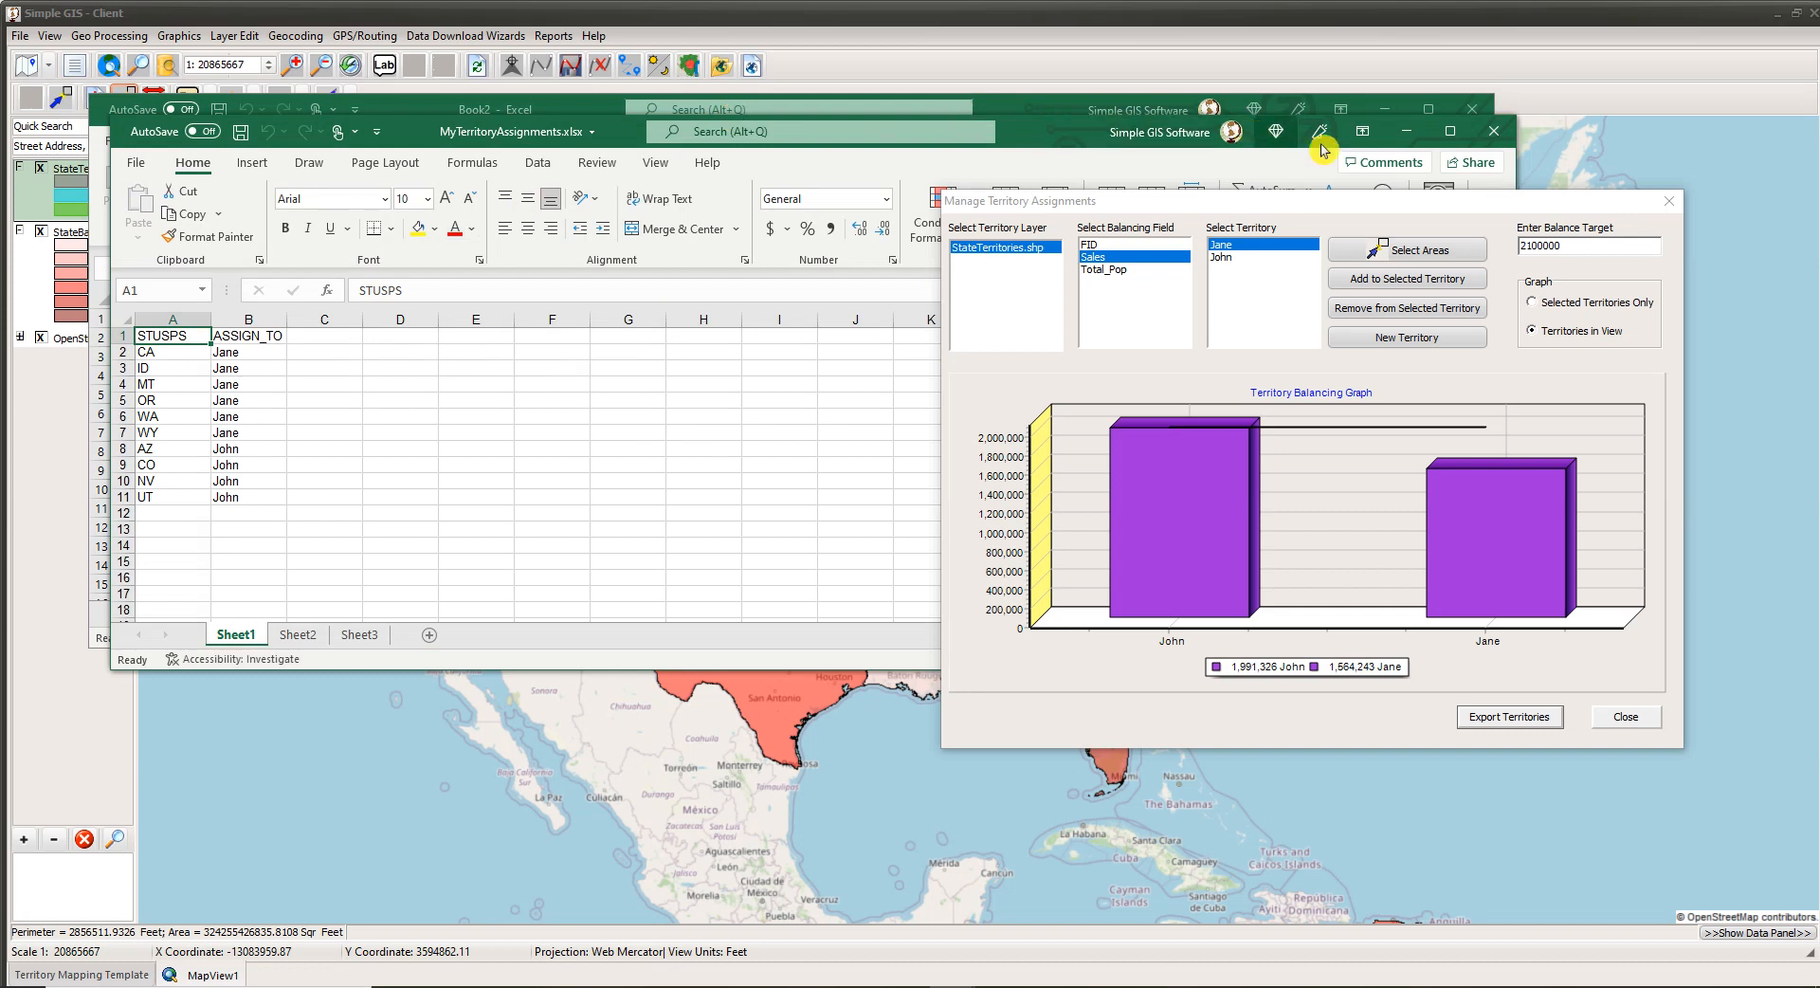
pyautogui.click(1449, 138)
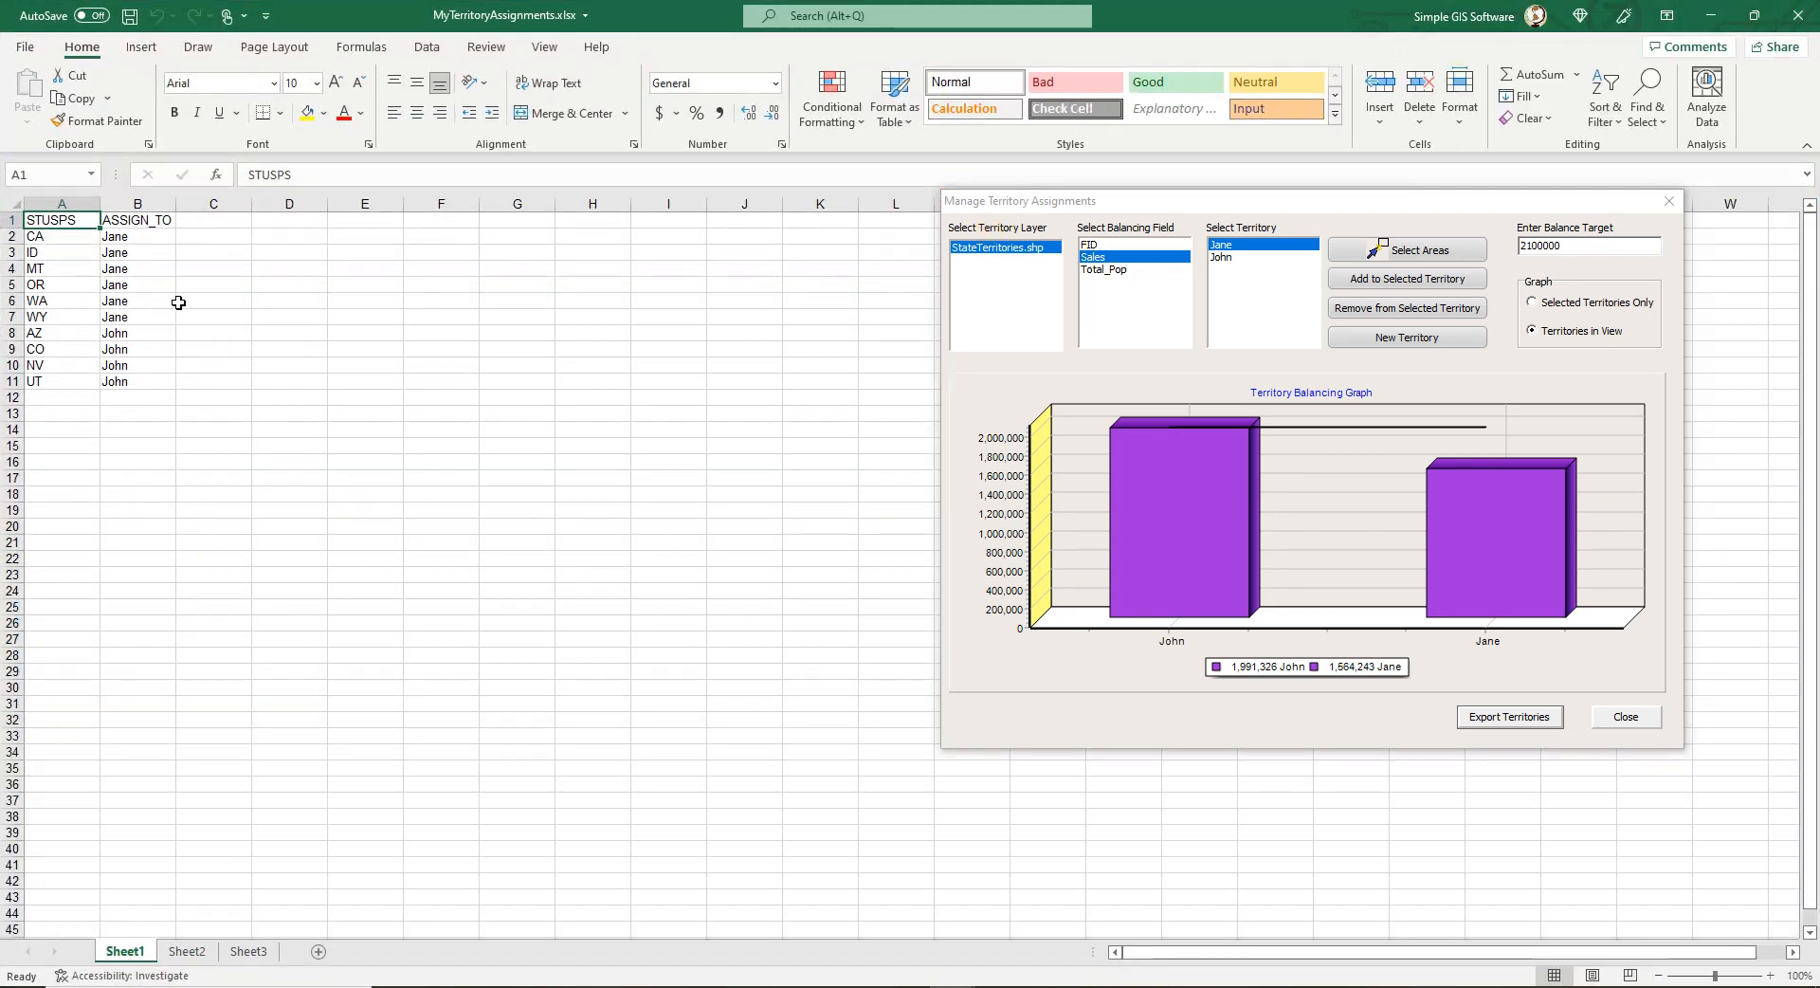
# Step: Review the state codes and their assignees in the STUSPS and ASSIGN_TO columns
pyautogui.click(68, 238)
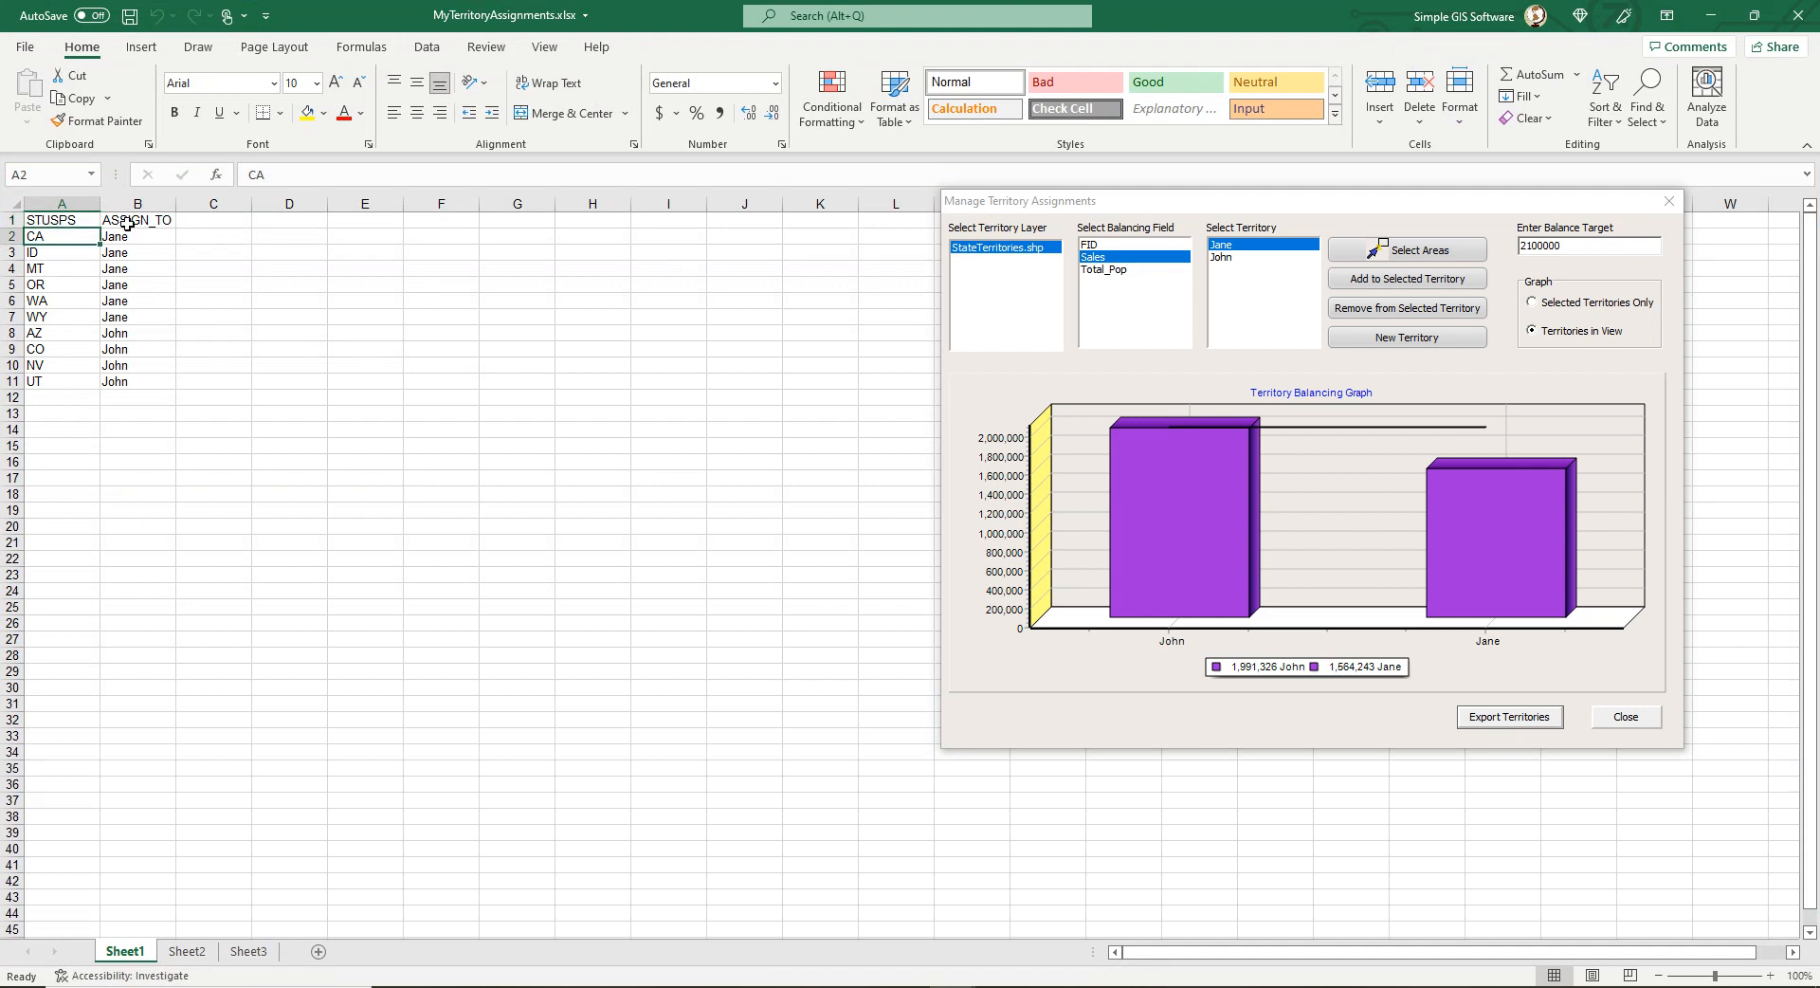
pyautogui.click(123, 238)
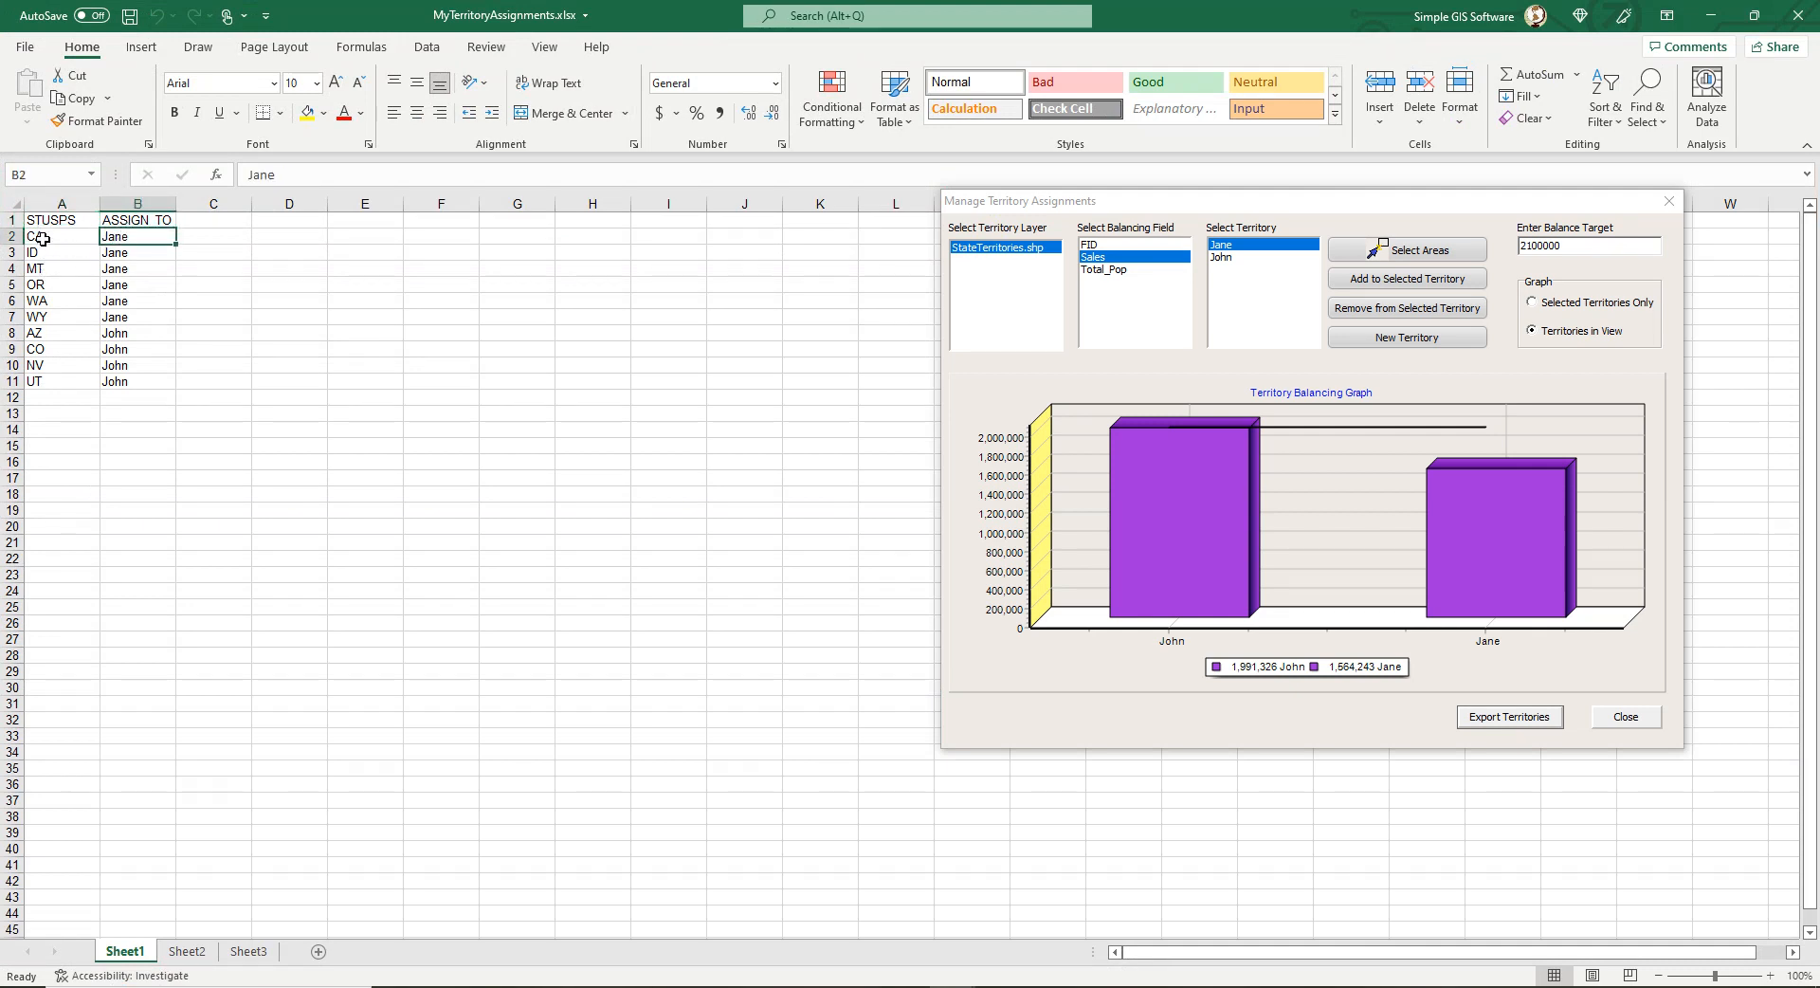
pyautogui.moveTo(42, 239); pyautogui.dragTo(128, 382)
pyautogui.click(666, 525)
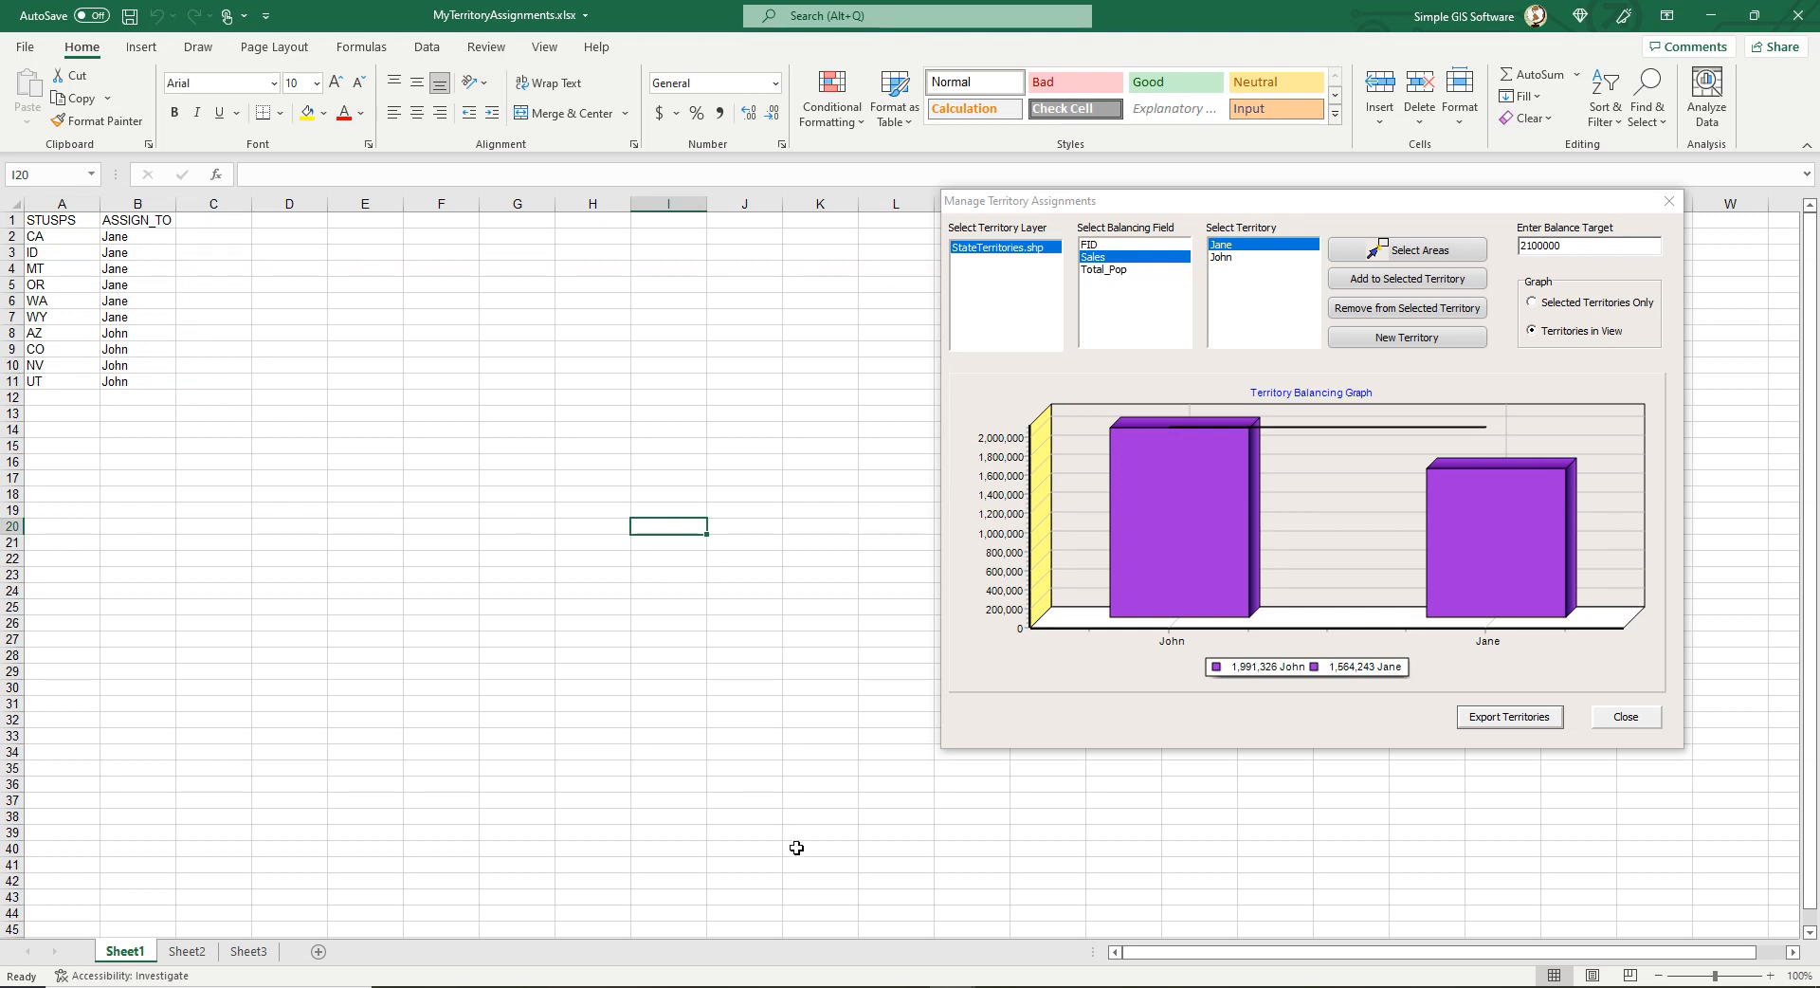
# Step: Minimize the Excel windows to return to Simple GIS, and close the territory assignment manager
pyautogui.click(1710, 15)
pyautogui.click(1394, 111)
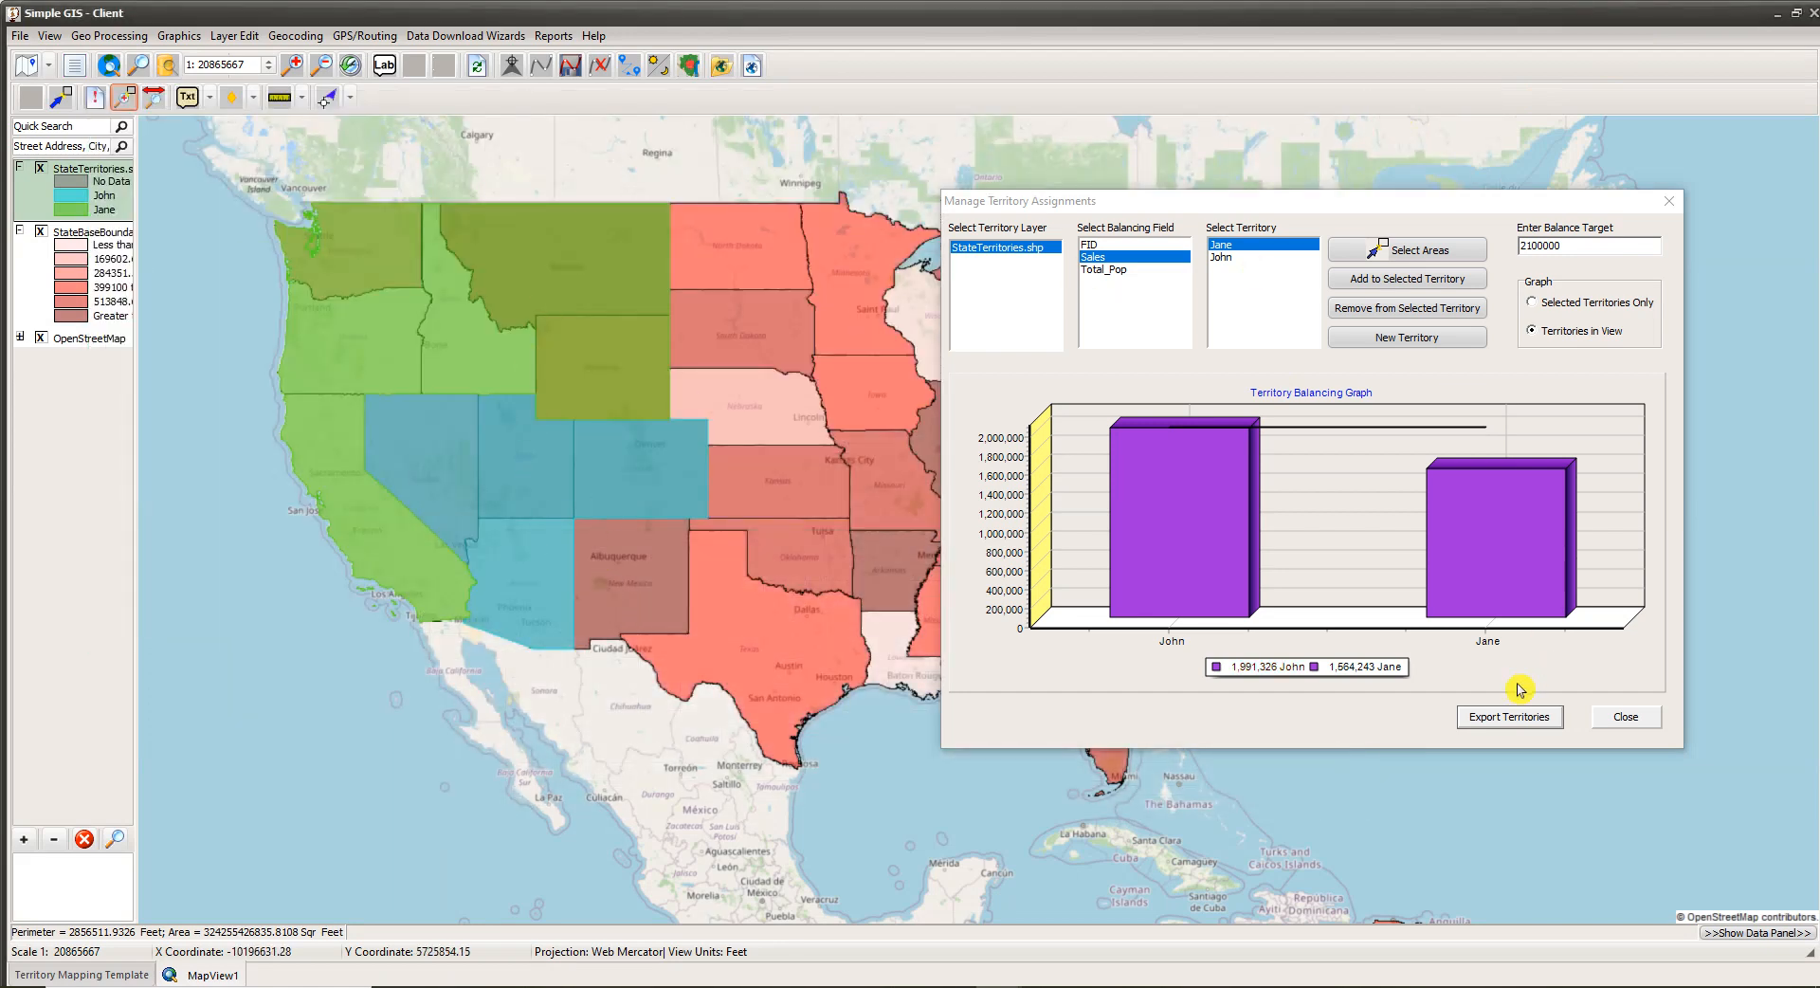
pyautogui.click(1621, 726)
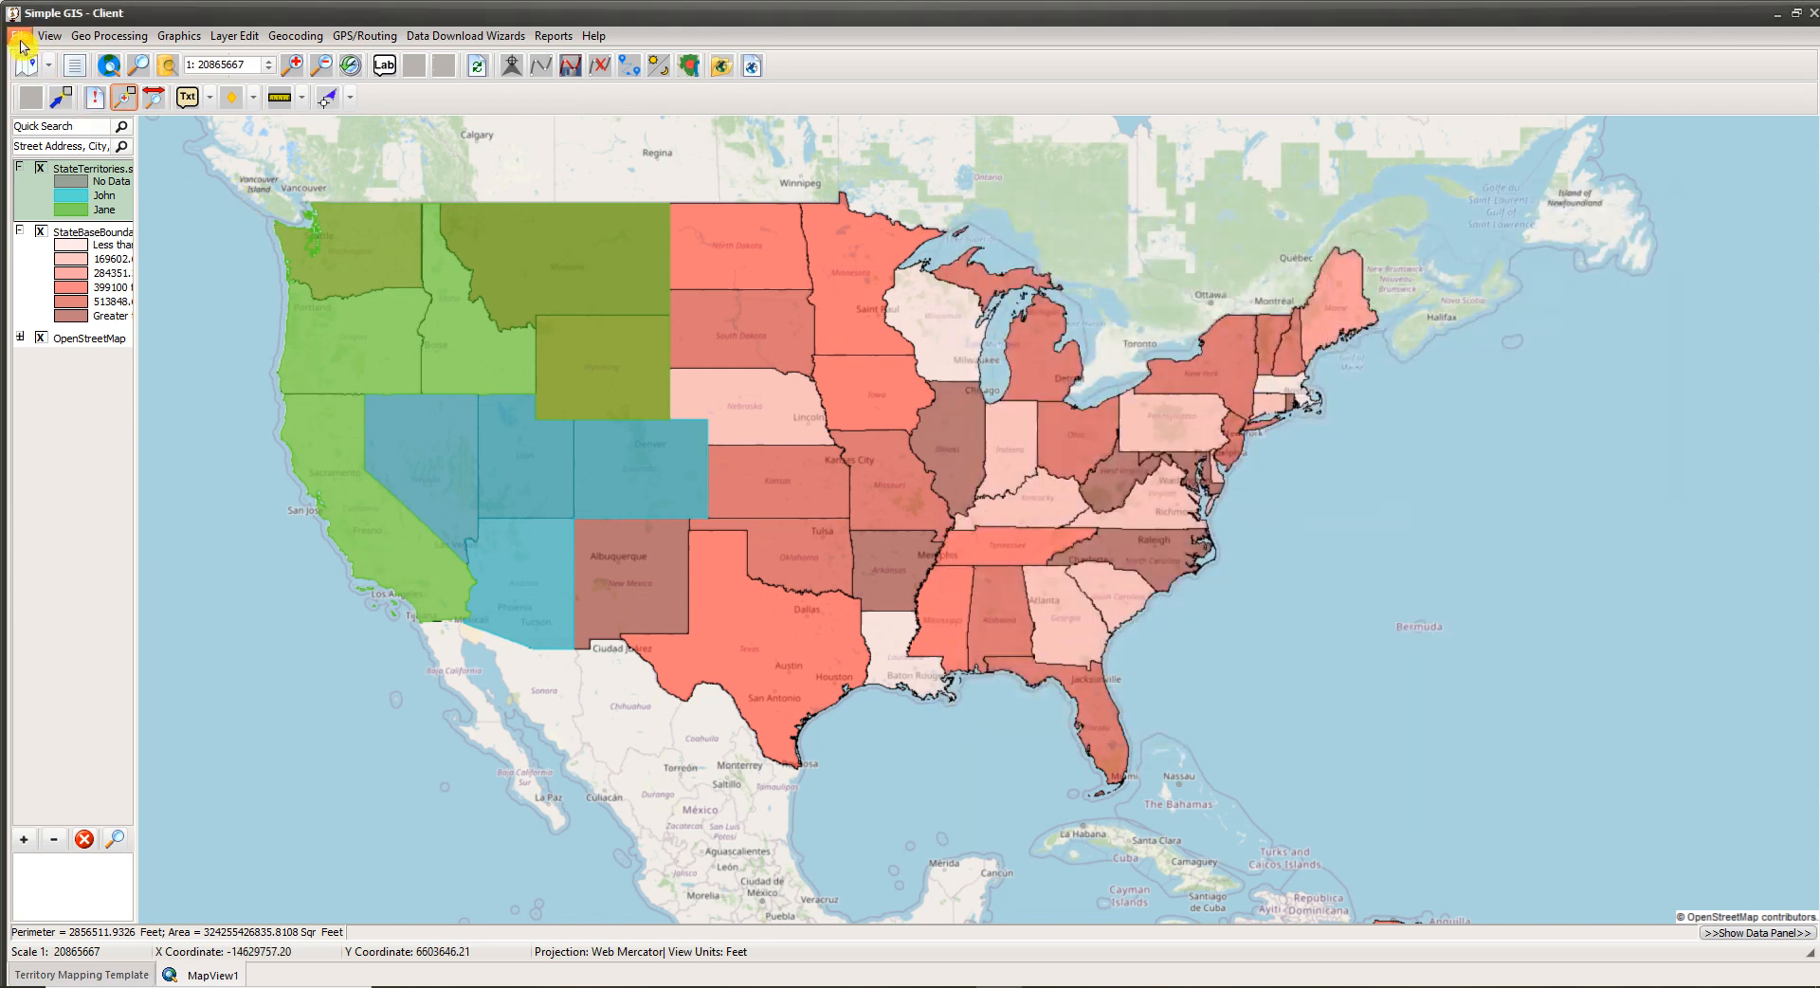
pyautogui.click(19, 38)
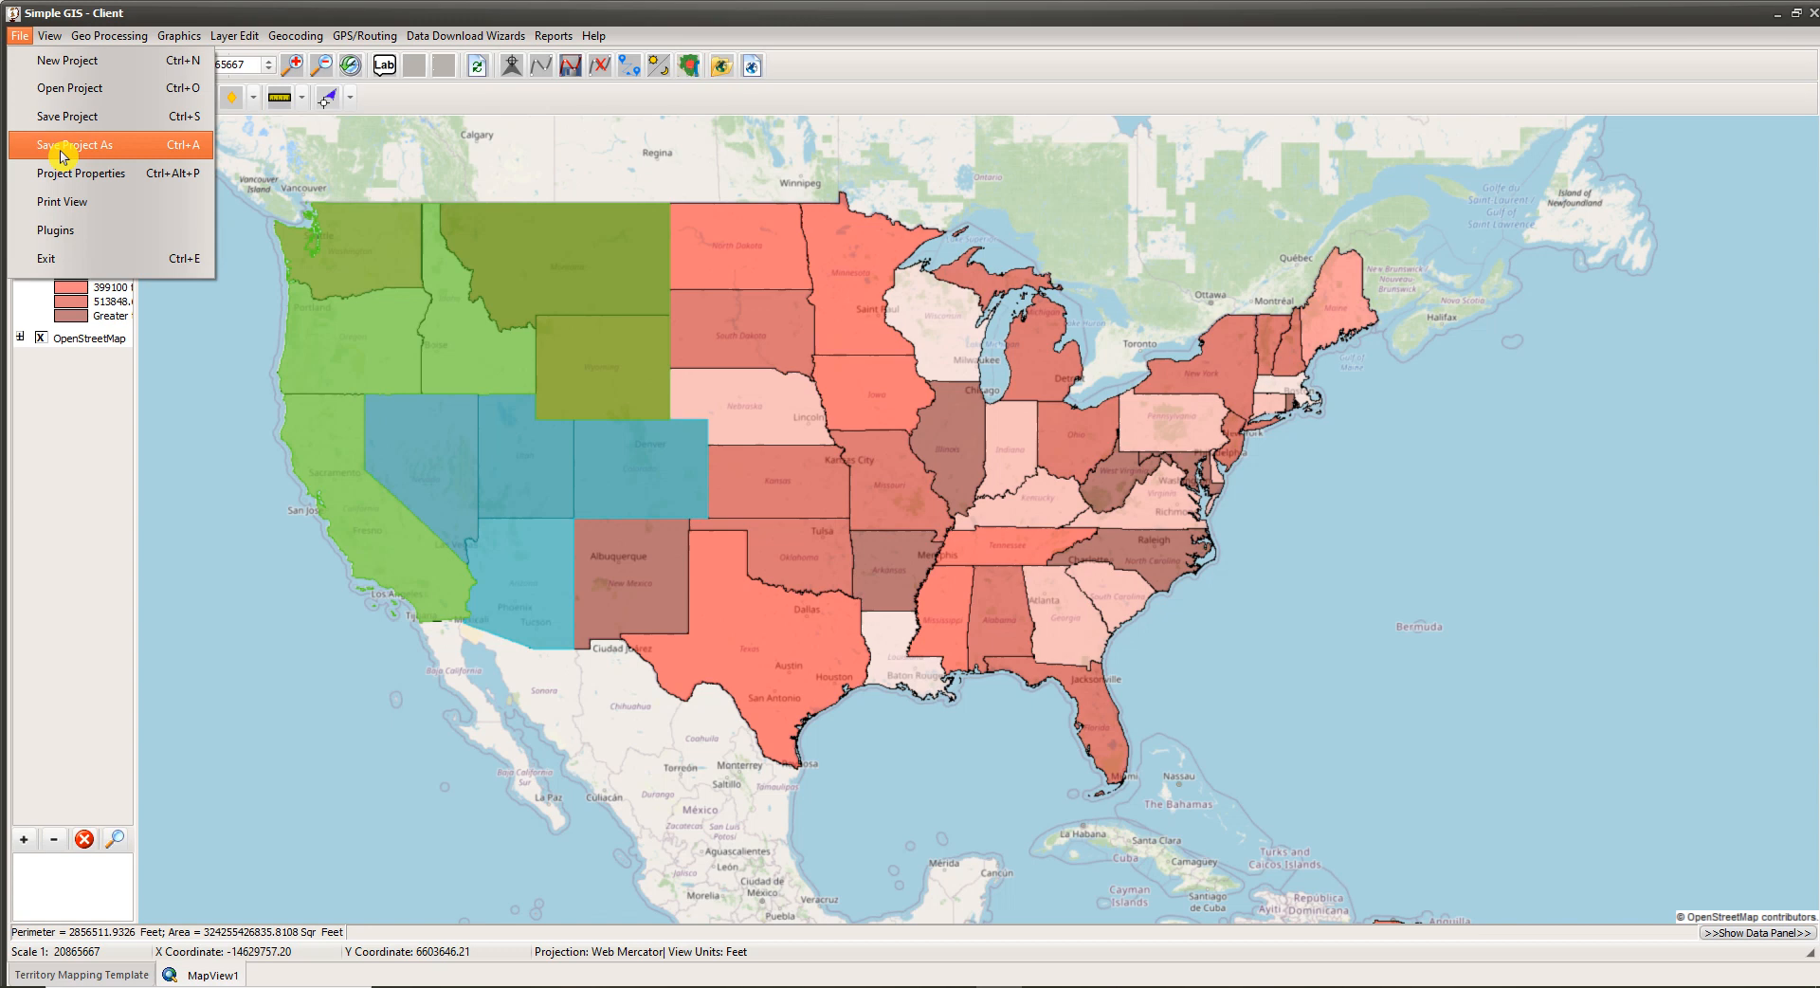
pyautogui.click(971, 16)
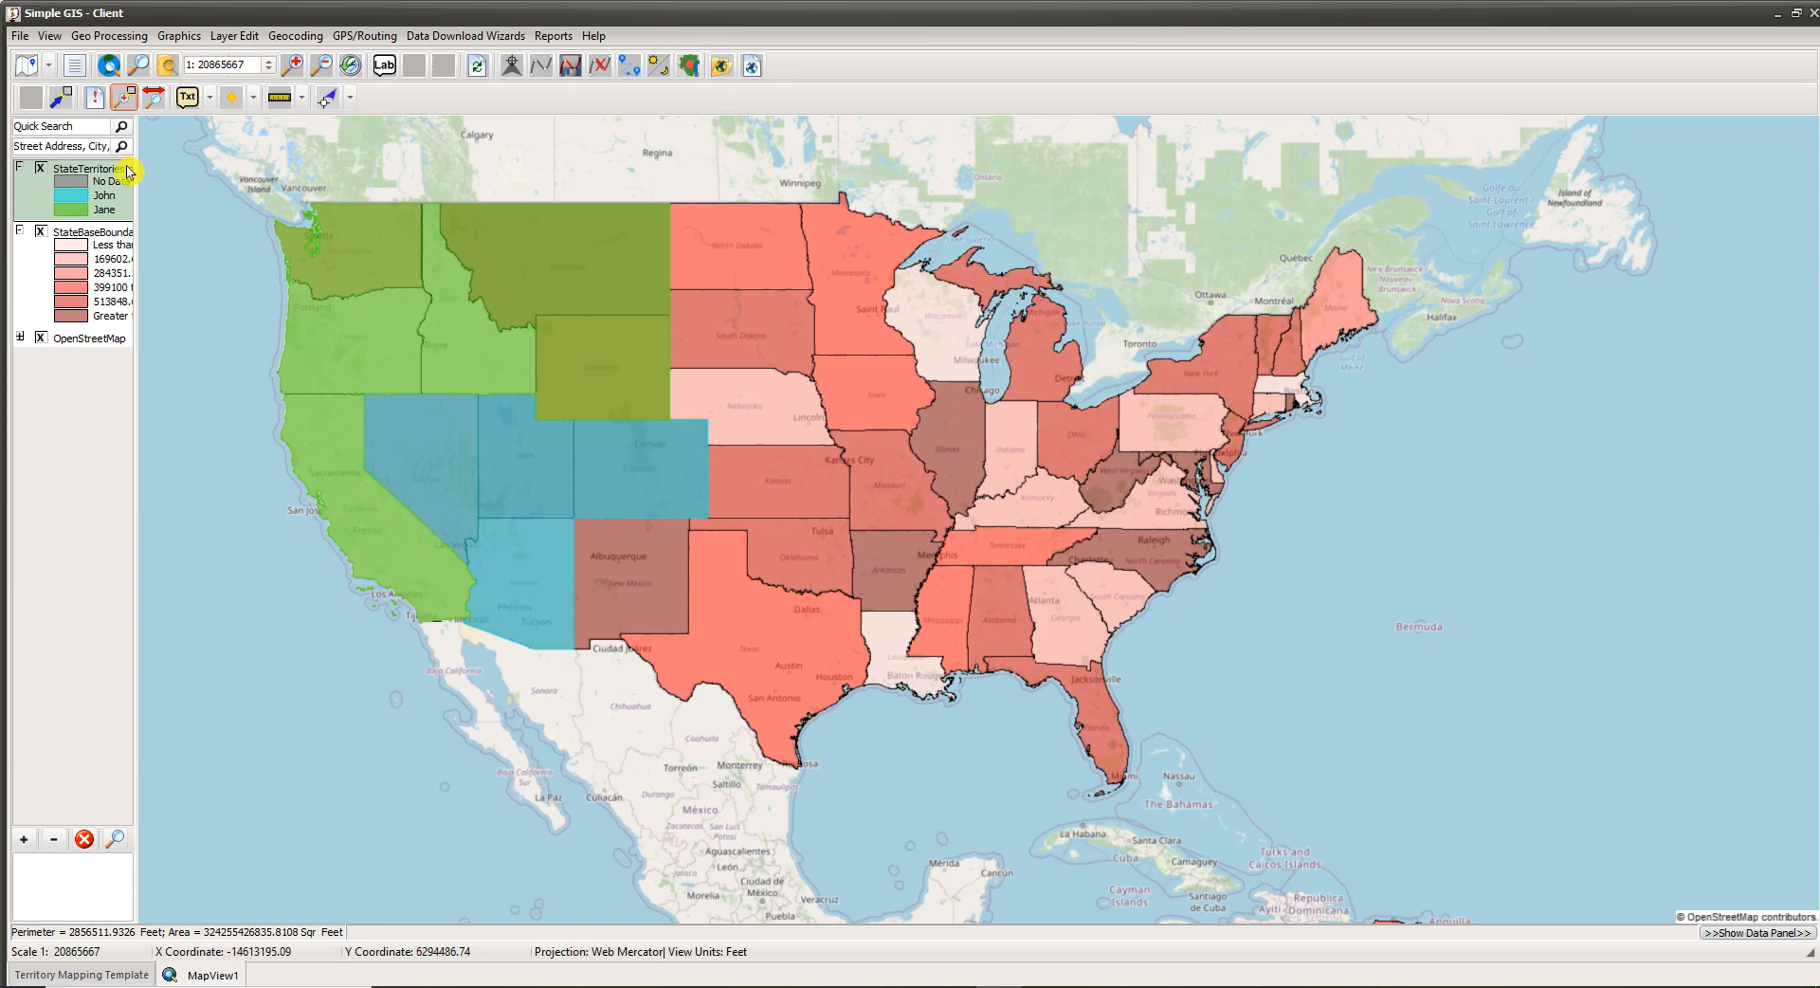
# Step: Reopen the territory assignment manager for StateTerritories.shp, compare the territories' balance by Sales and by Total_Pop, and close it
pyautogui.click(125, 42)
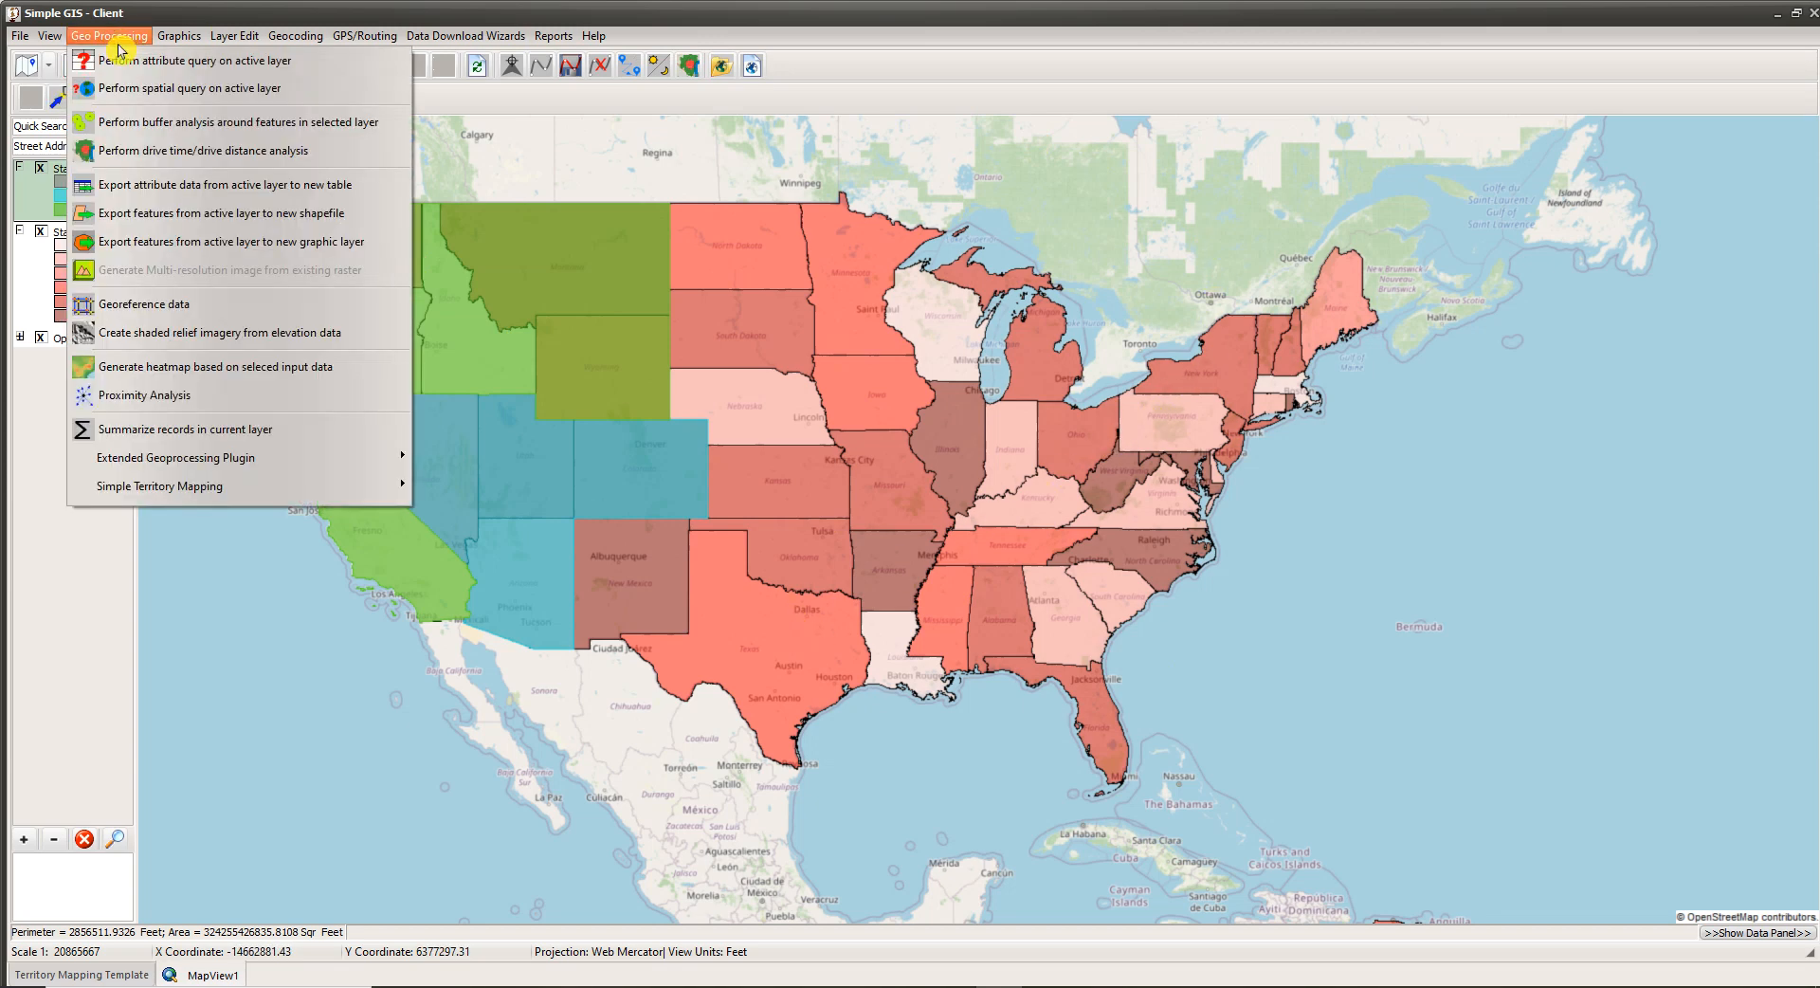
pyautogui.moveTo(128, 505)
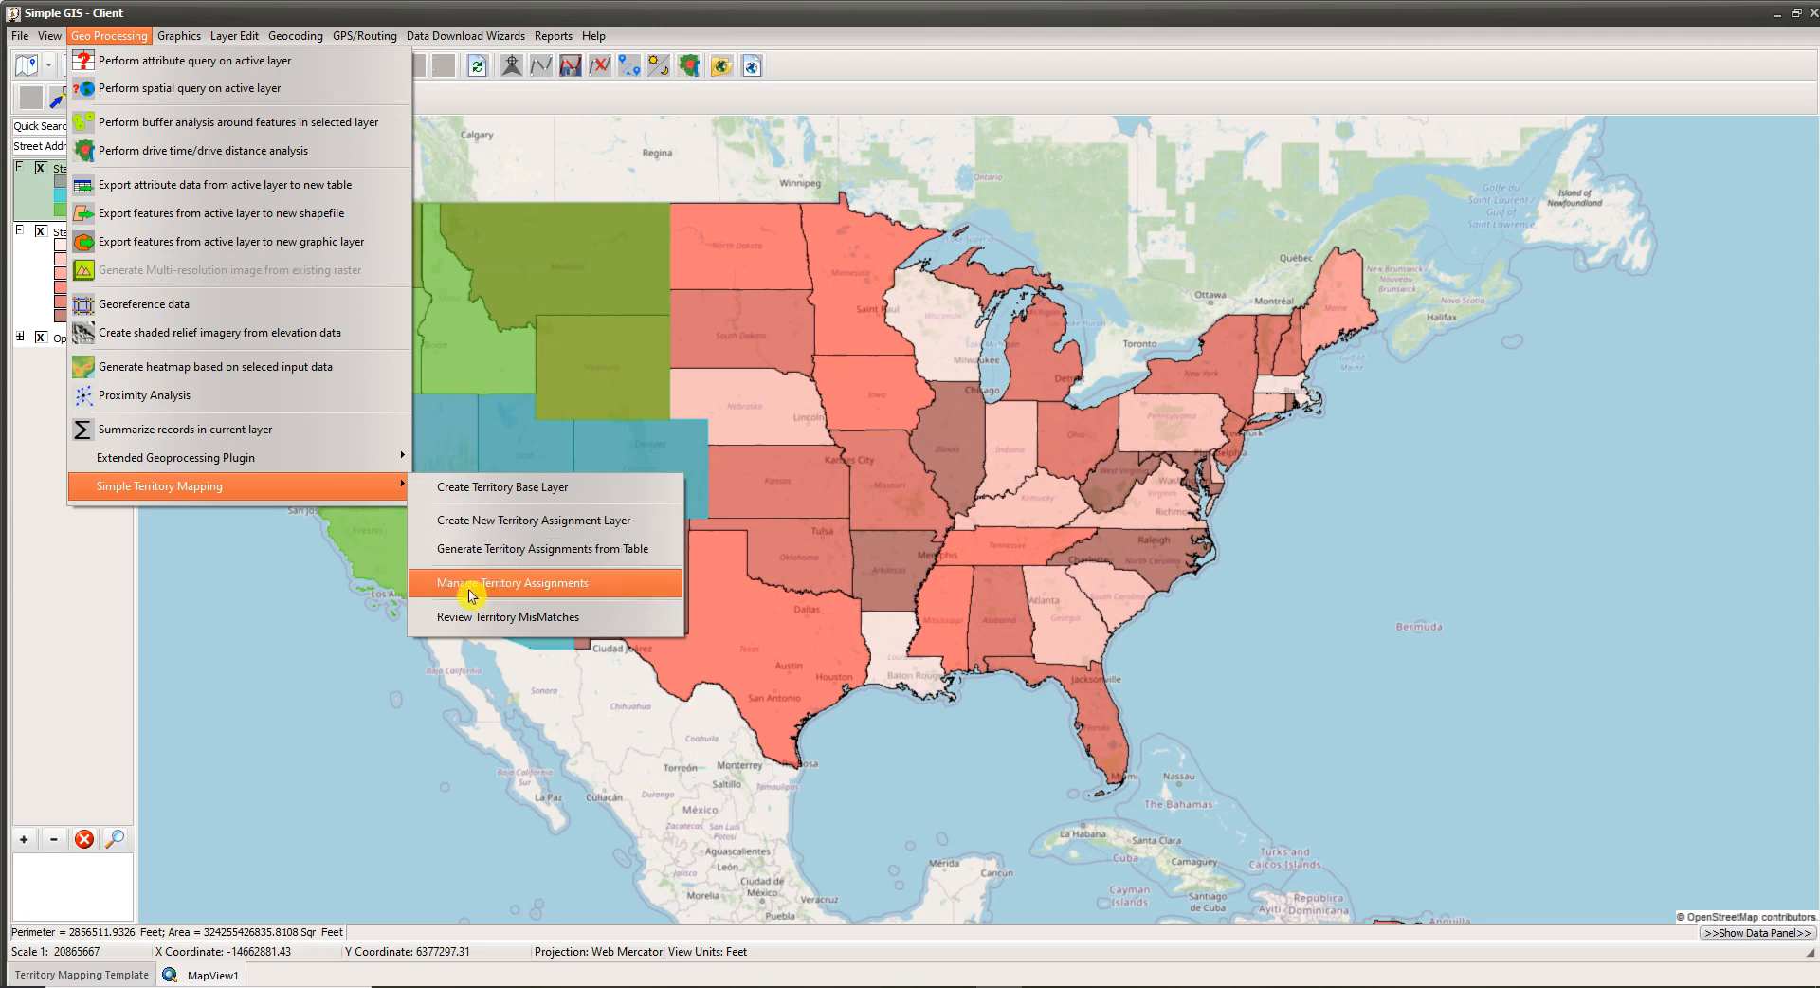
pyautogui.click(555, 589)
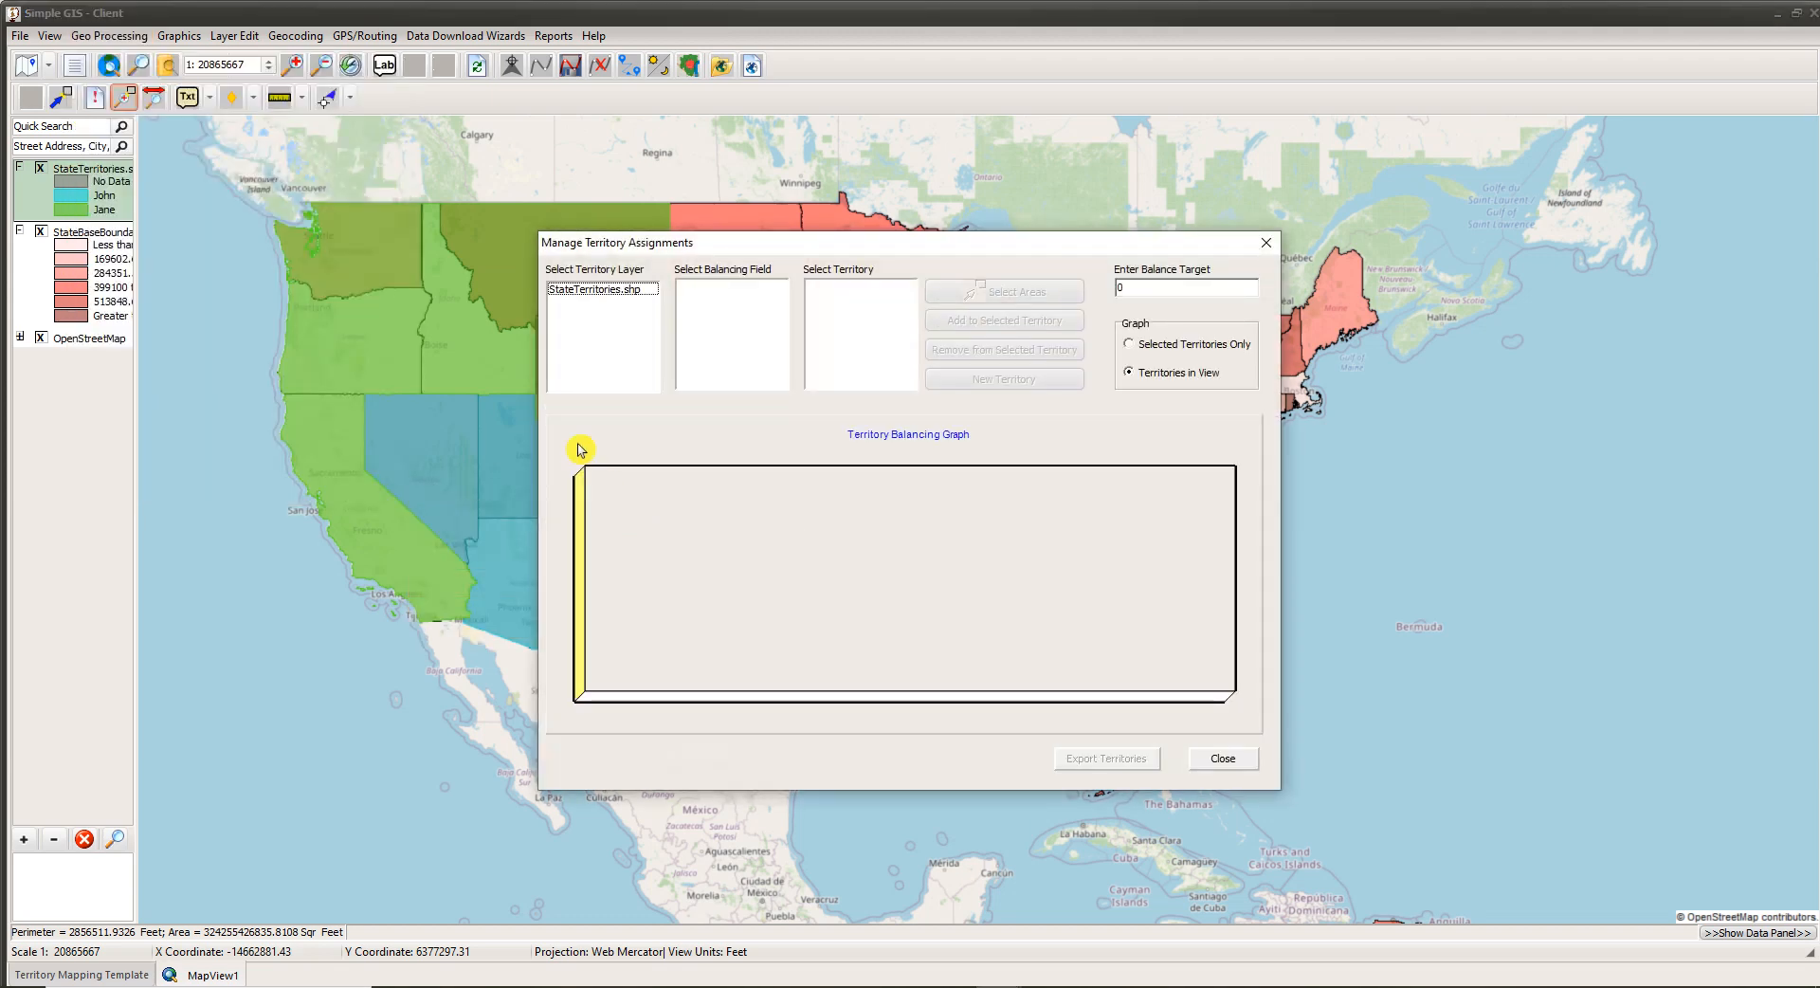
pyautogui.click(578, 290)
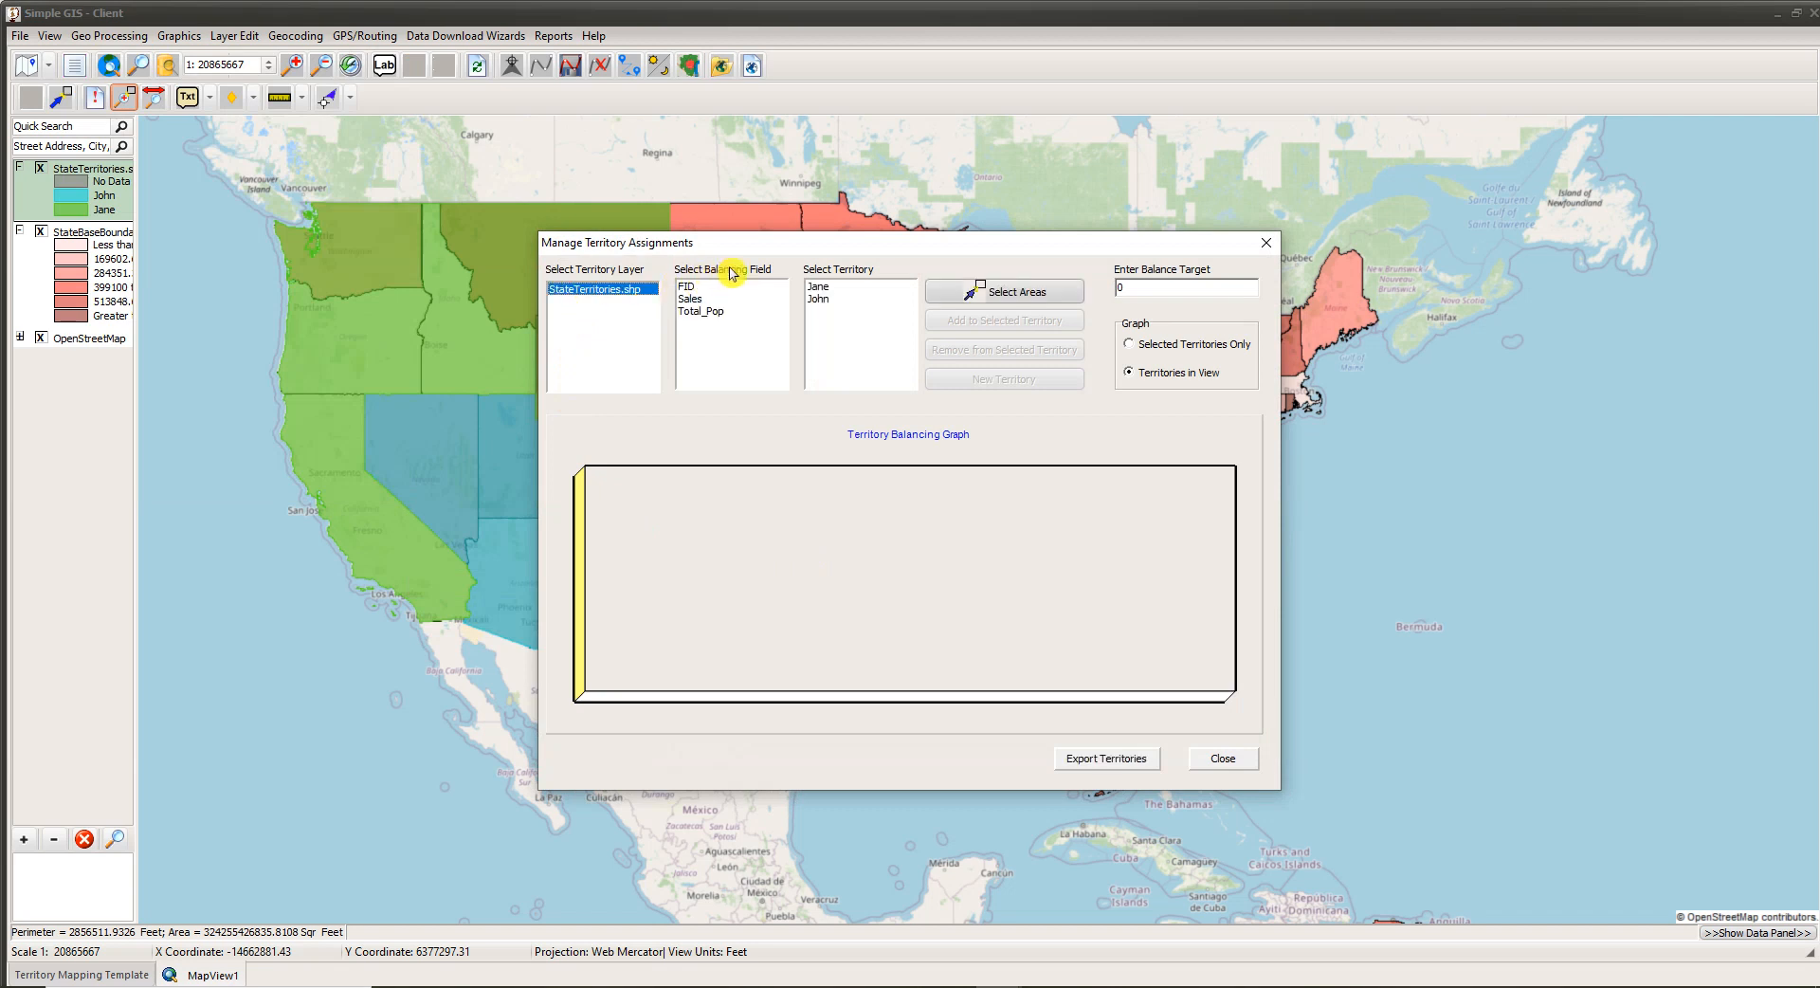
pyautogui.click(705, 300)
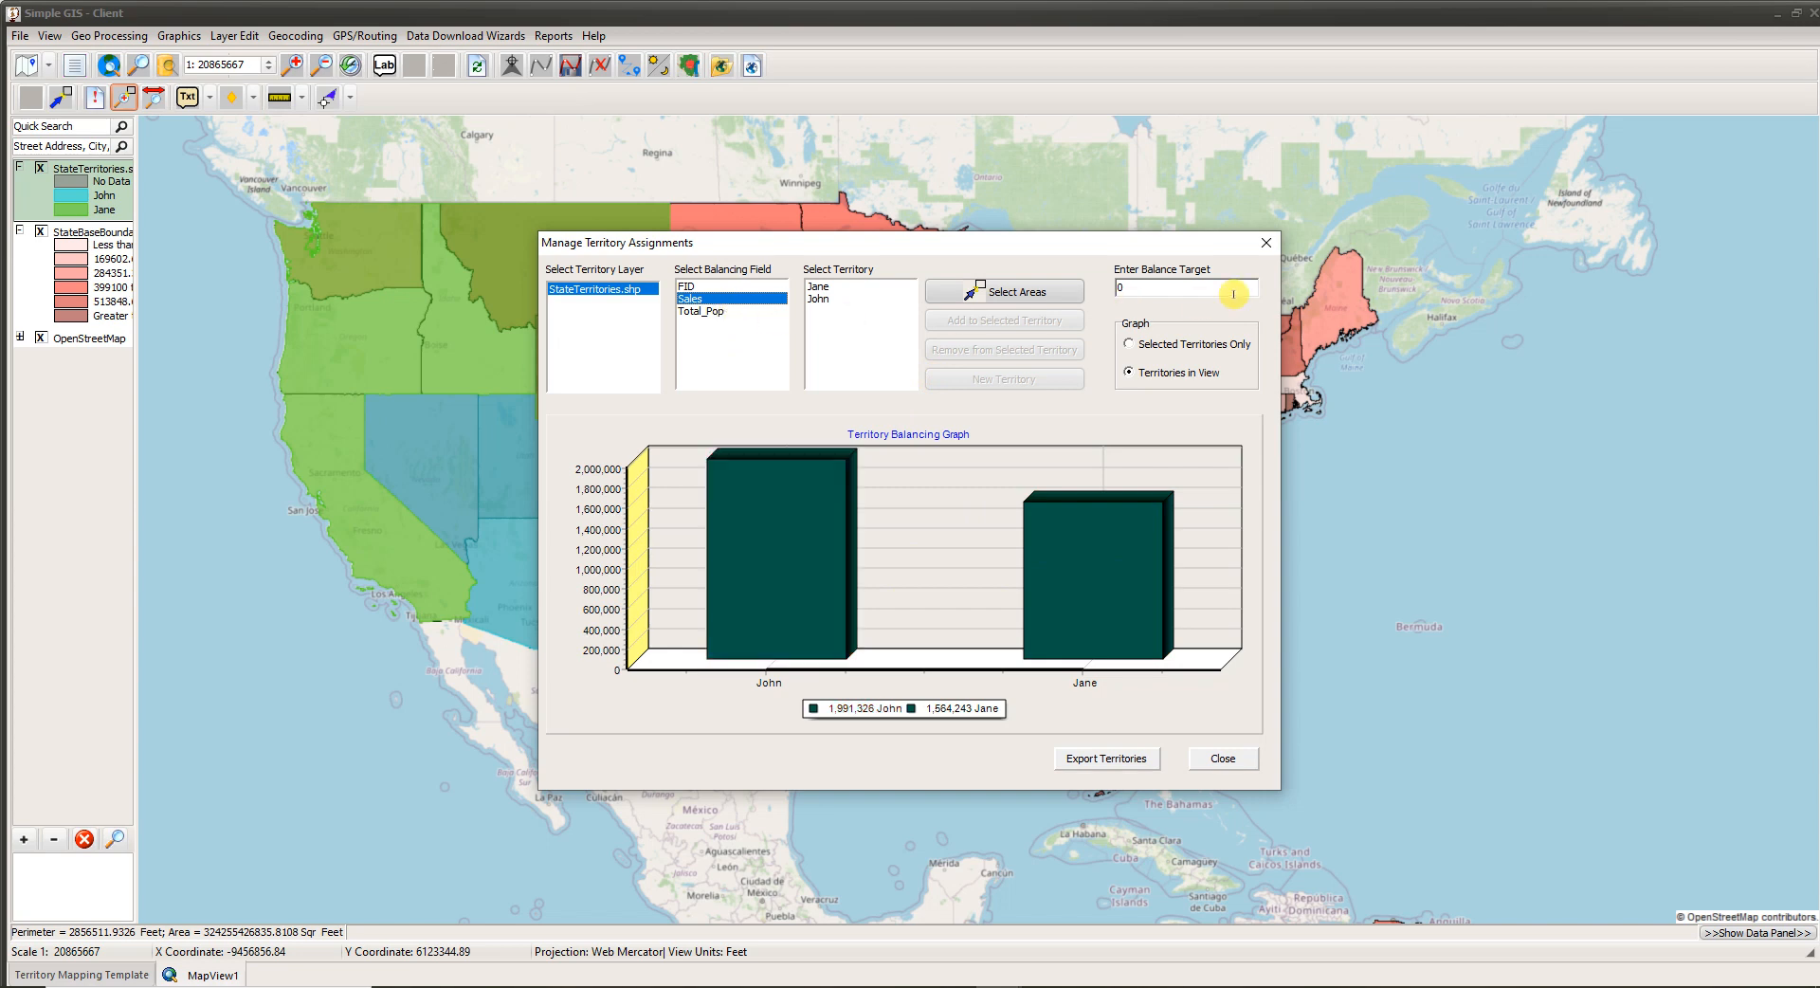
pyautogui.click(711, 313)
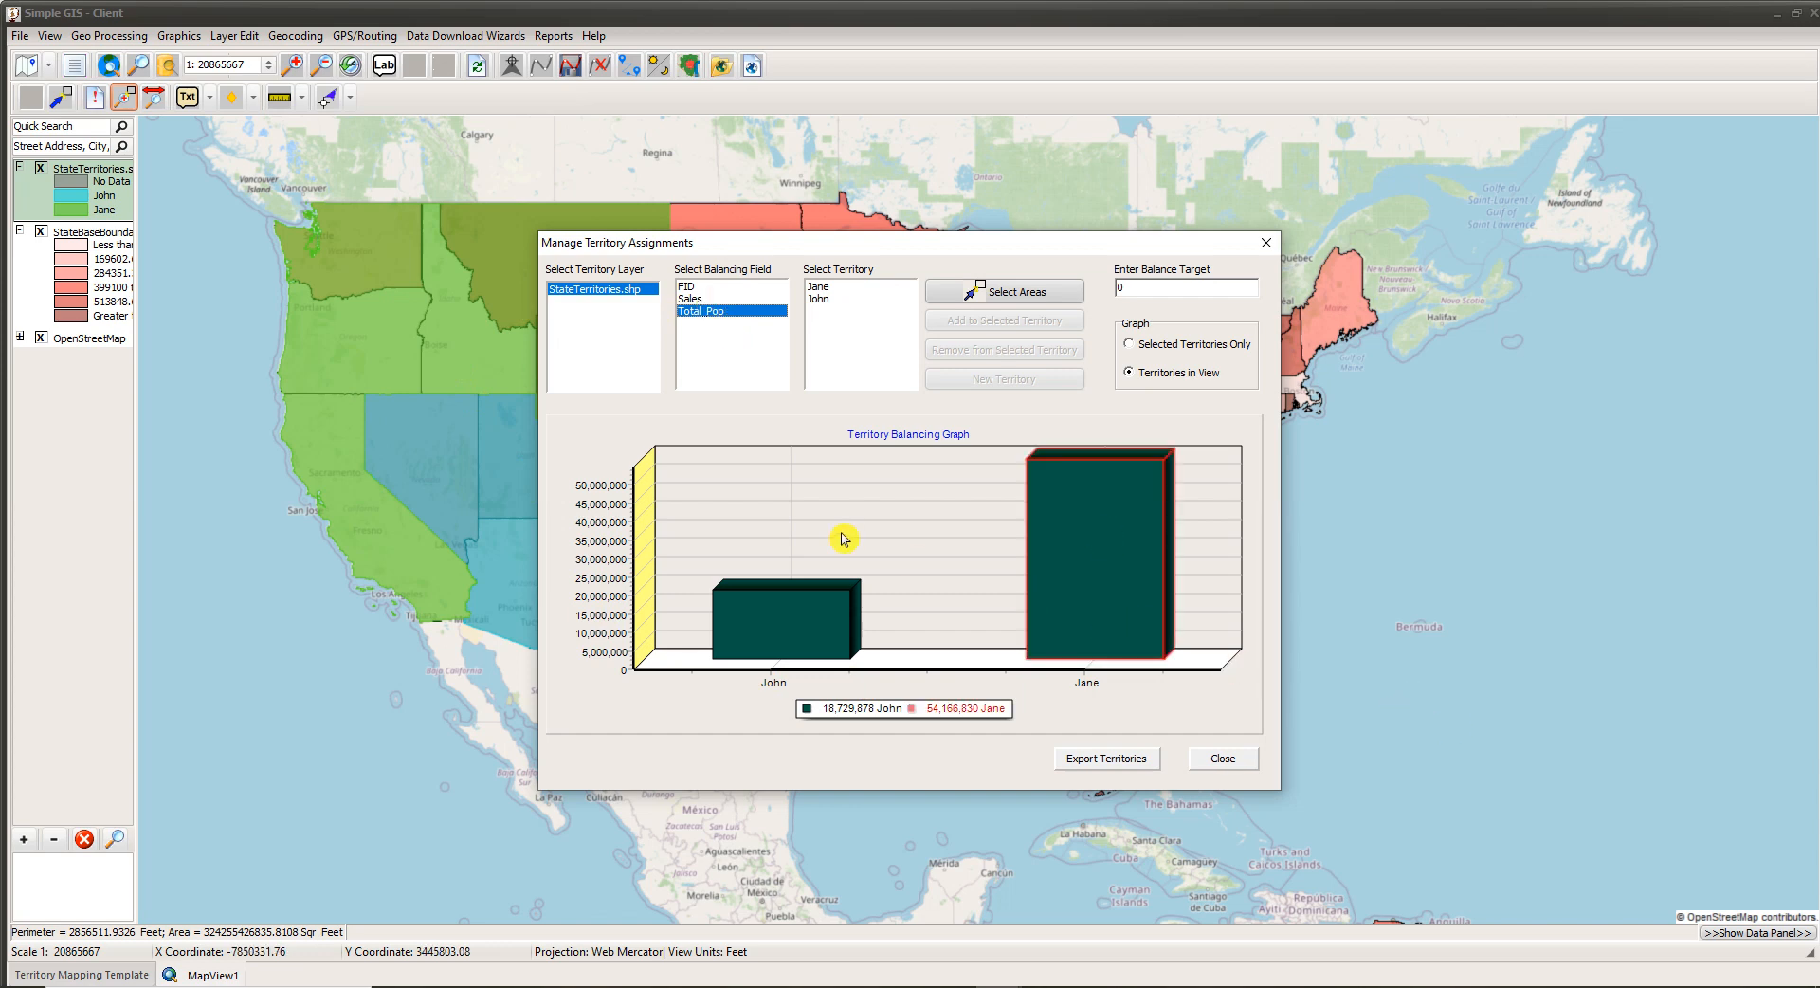
pyautogui.click(1223, 759)
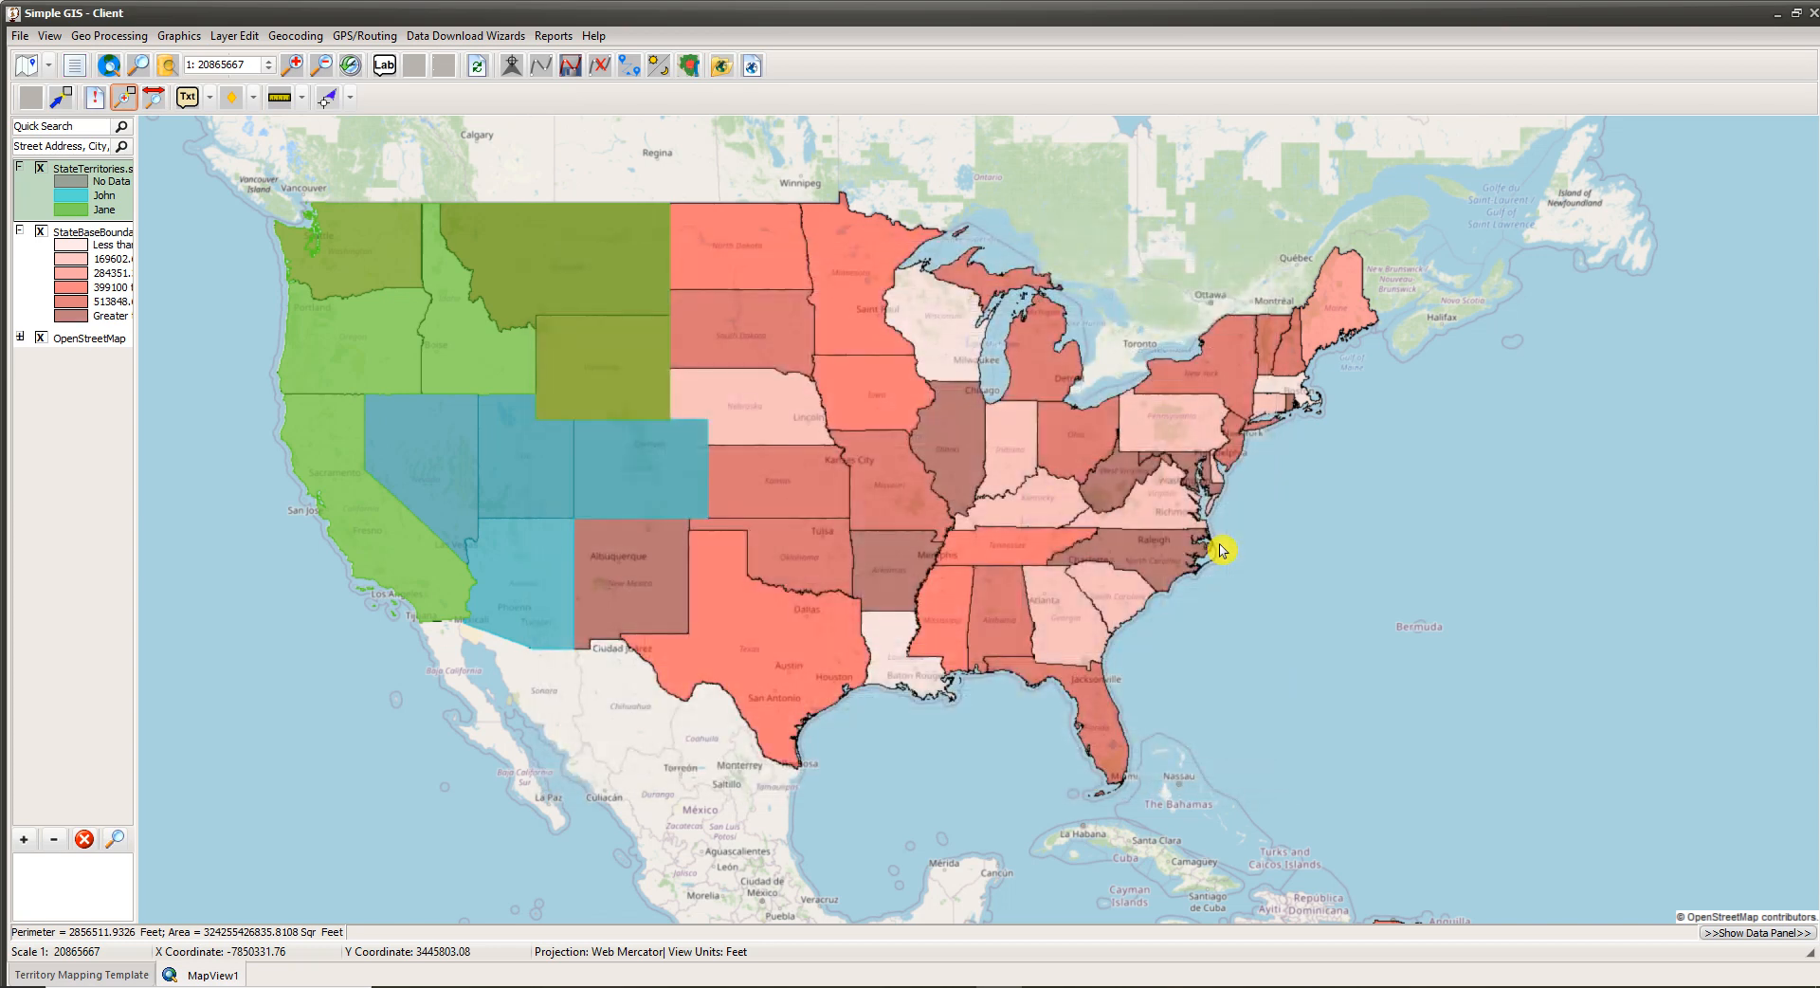